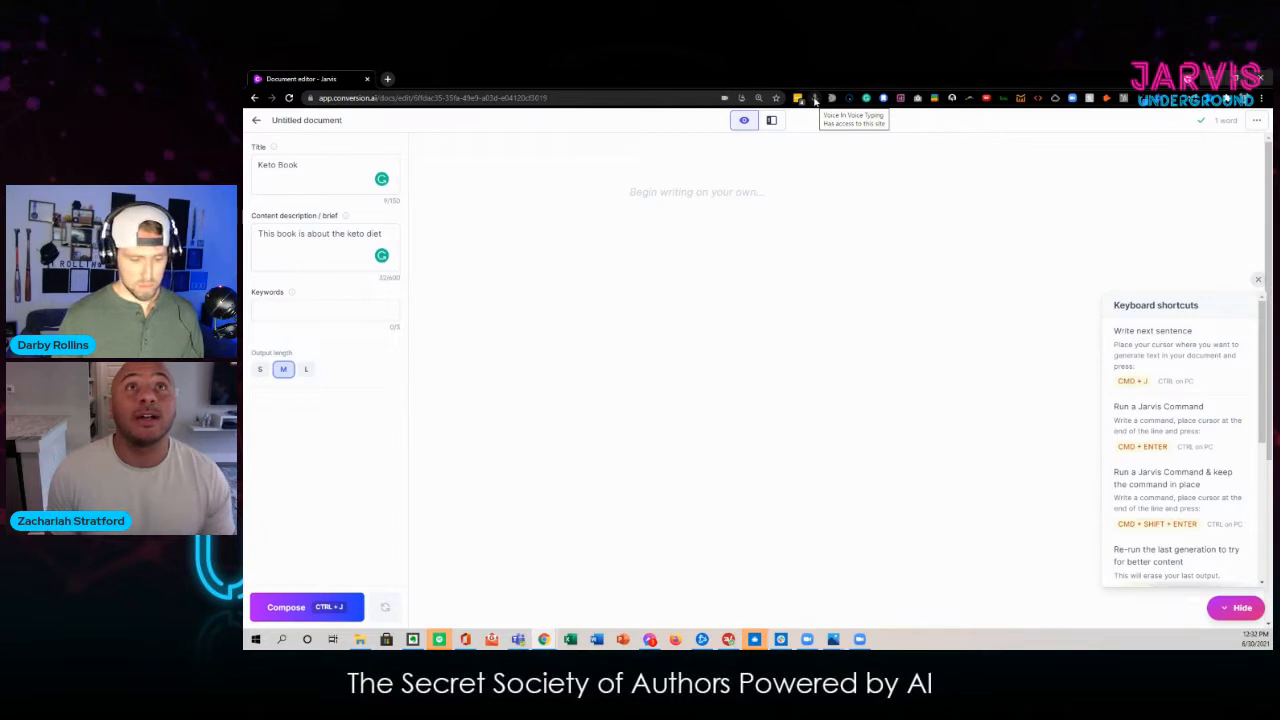
Step: Dictate the command "Write me a creative story about how I was 300 pounds and unhappy to the best shape of my life using the ketogenic diet", correcting its opening words
{"action": "left_click", "coordinate": [815, 98]}
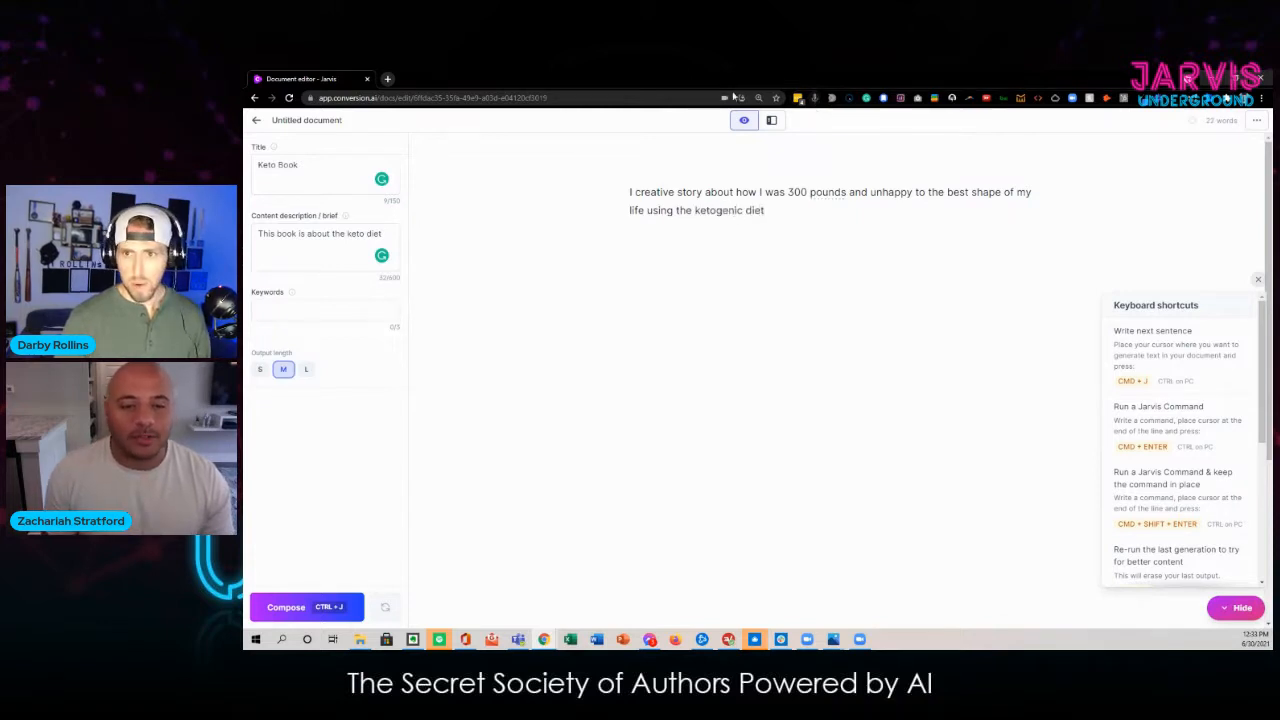
{"action": "left_click", "coordinate": [630, 192]}
{"action": "type", "text": "Write "}
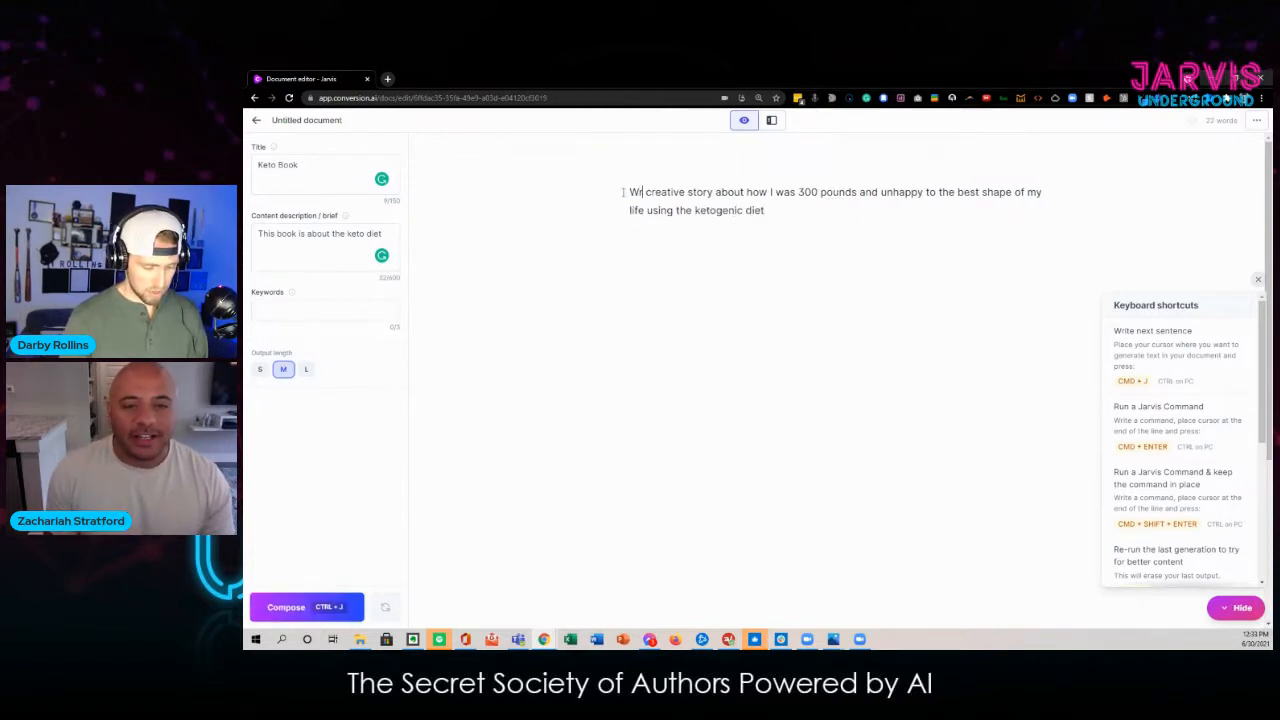
{"action": "type", "text": "me a"}
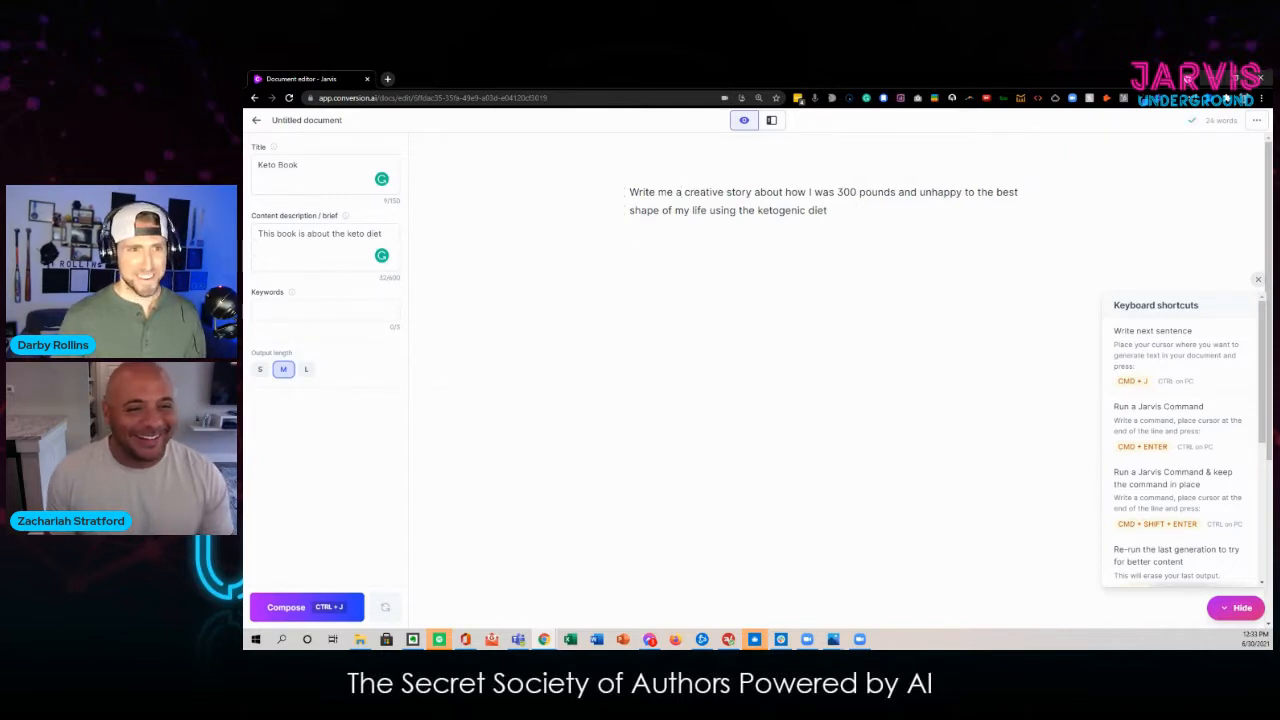
Step: Enlarge the page, review the shortcuts for writing the next sentence and running Jarvis commands, and close the shortcuts help
{"action": "left_click_drag", "start_coordinate": [852, 209], "coordinate": [615, 190]}
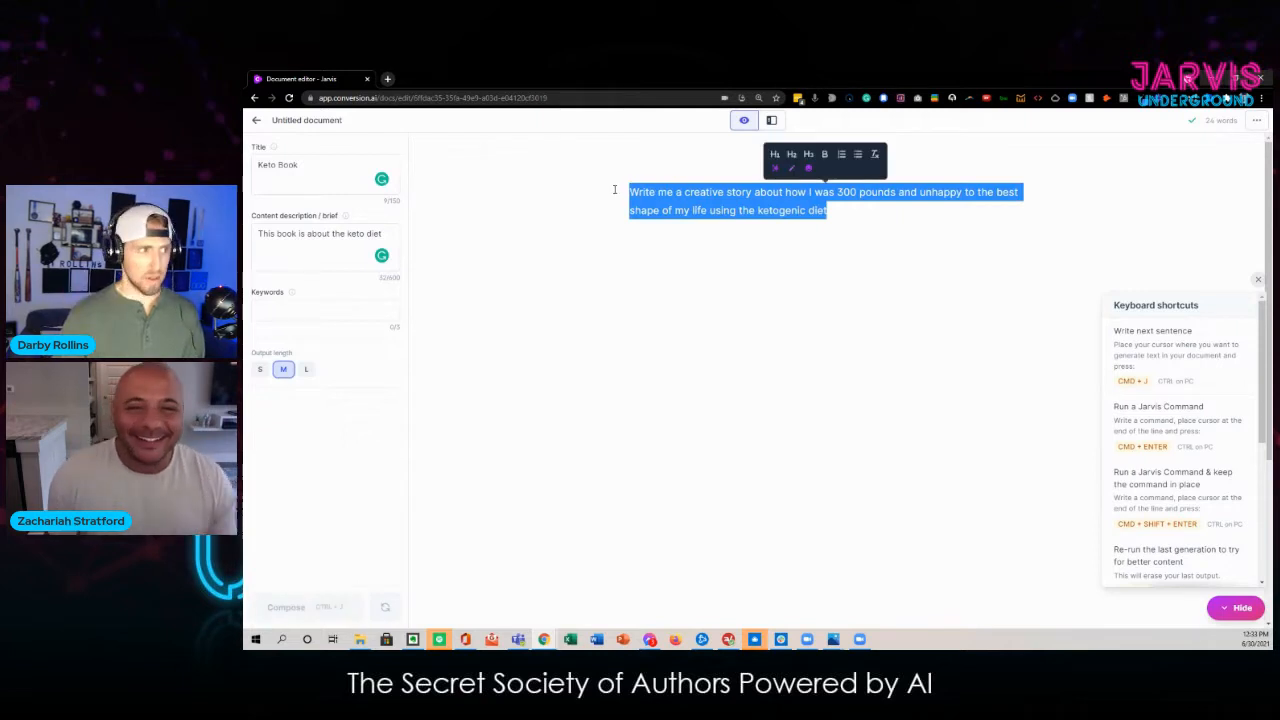
{"action": "key", "text": "ctrl+plus"}
{"action": "key", "text": "ctrl+plus"}
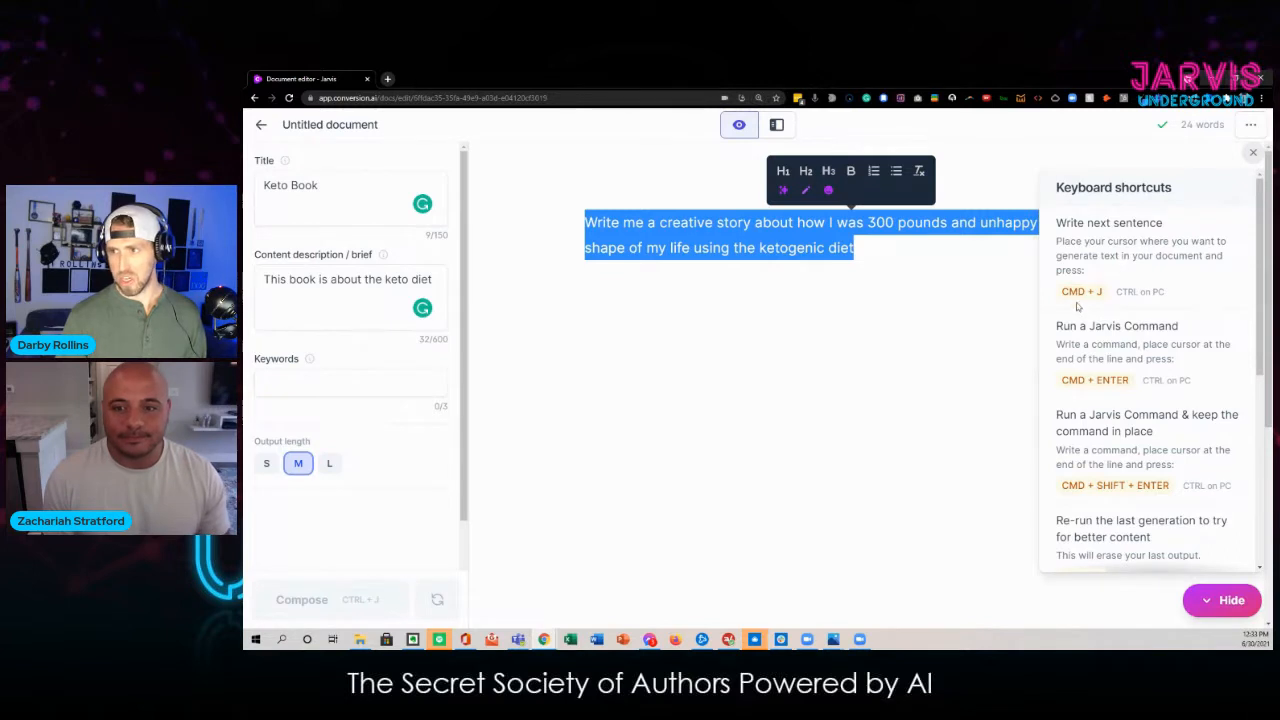
{"action": "left_click_drag", "start_coordinate": [1062, 292], "coordinate": [1104, 294]}
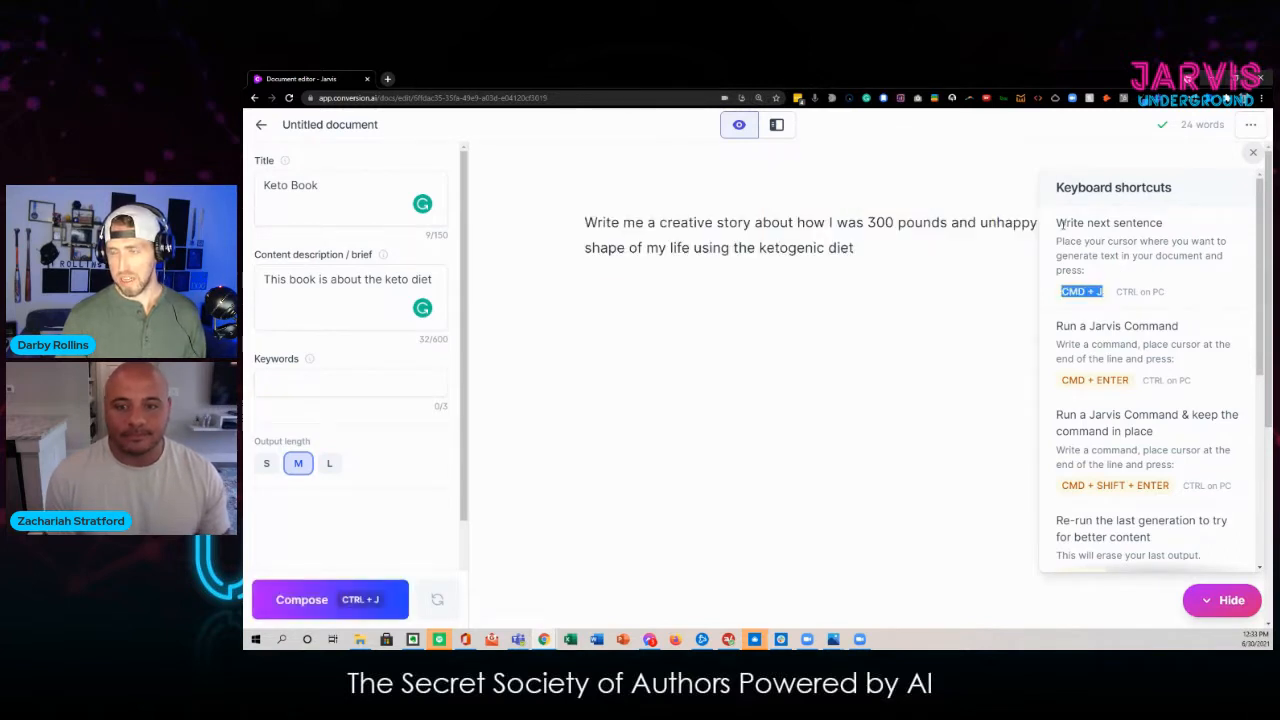
{"action": "left_click_drag", "start_coordinate": [1069, 381], "coordinate": [1130, 381]}
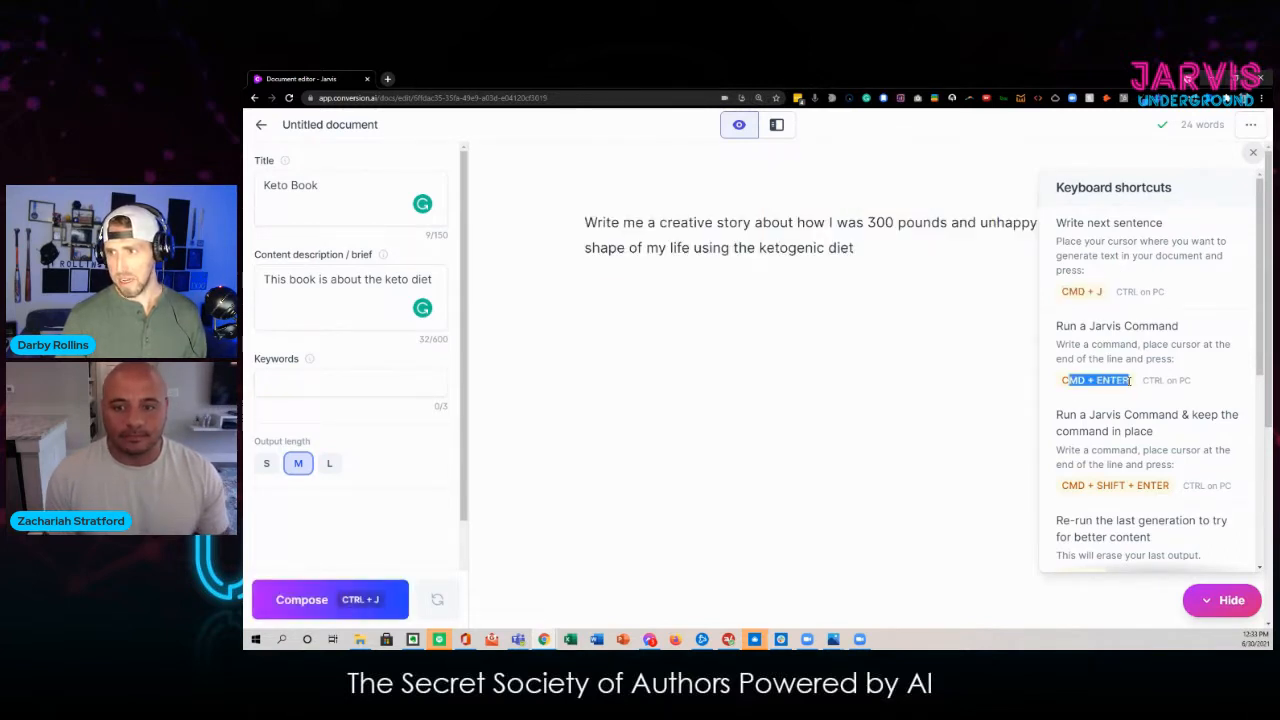
{"action": "left_click", "coordinate": [1129, 381]}
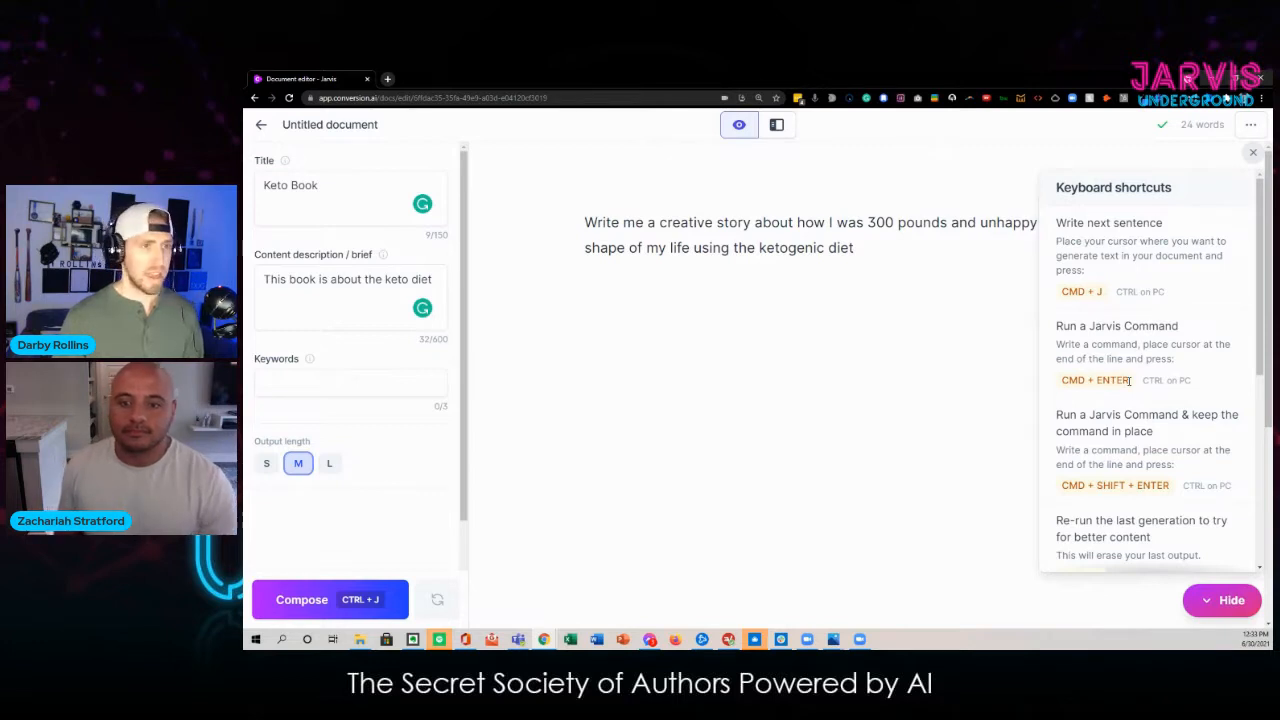
{"action": "scroll", "coordinate": [1128, 405], "scroll_direction": "down", "scroll_amount": 1}
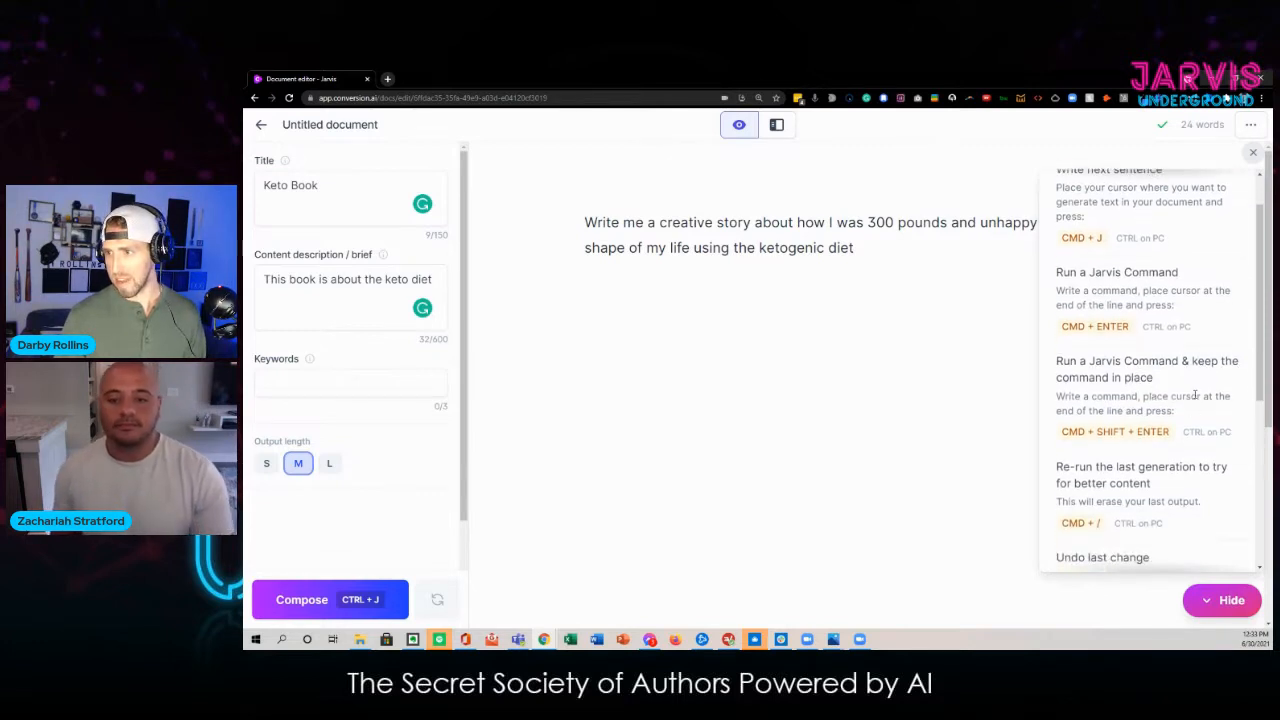
{"action": "scroll", "coordinate": [1141, 377], "scroll_direction": "down", "scroll_amount": 1}
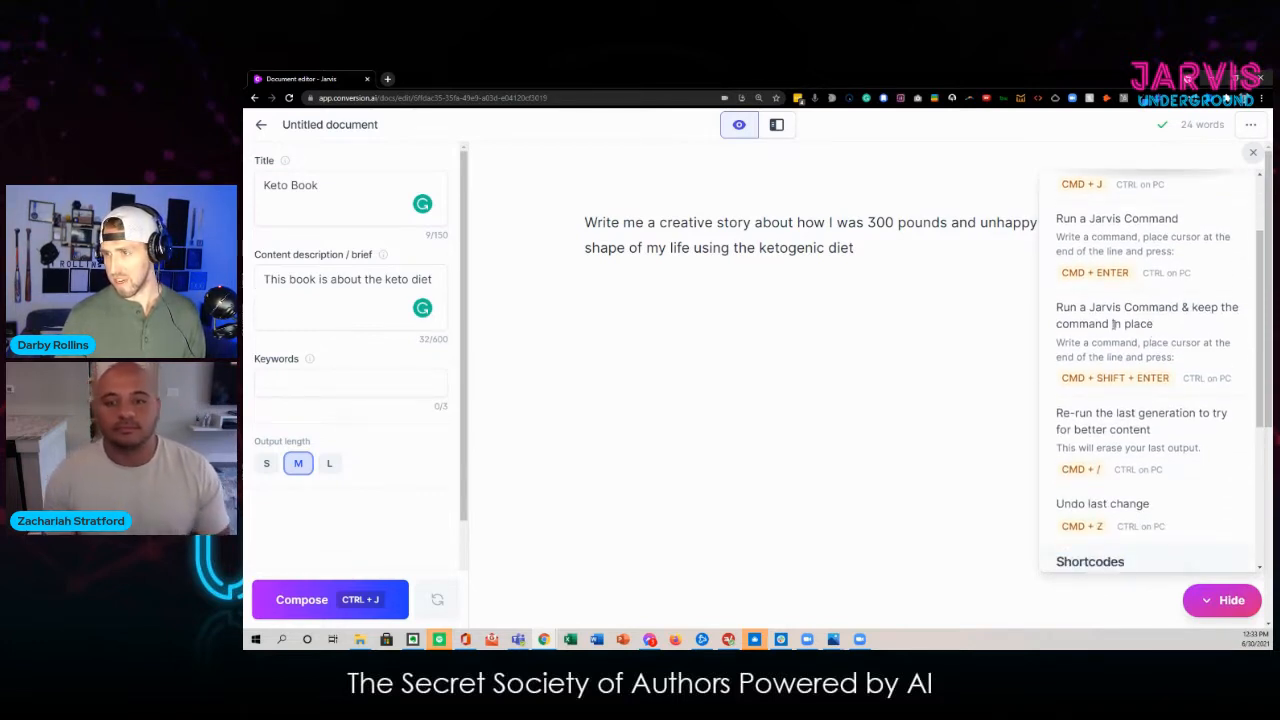
{"action": "scroll", "coordinate": [1132, 396], "scroll_direction": "up", "scroll_amount": 2}
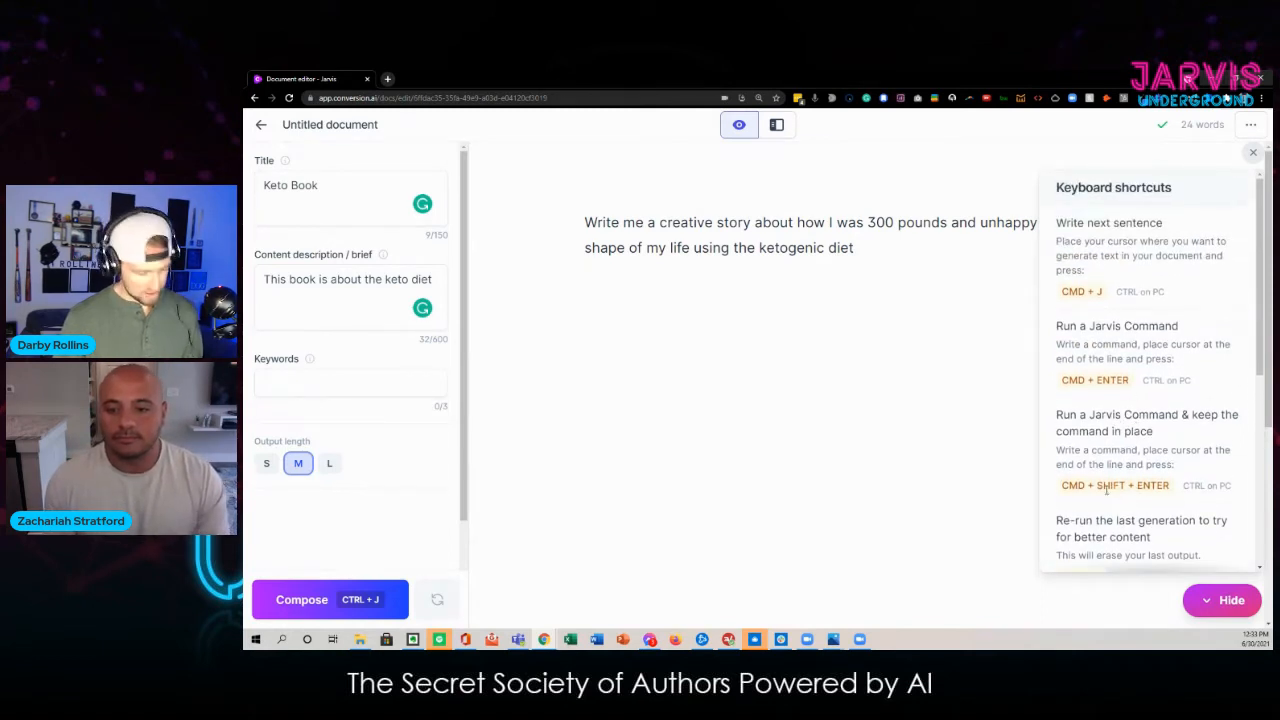
{"action": "double_click", "coordinate": [751, 232]}
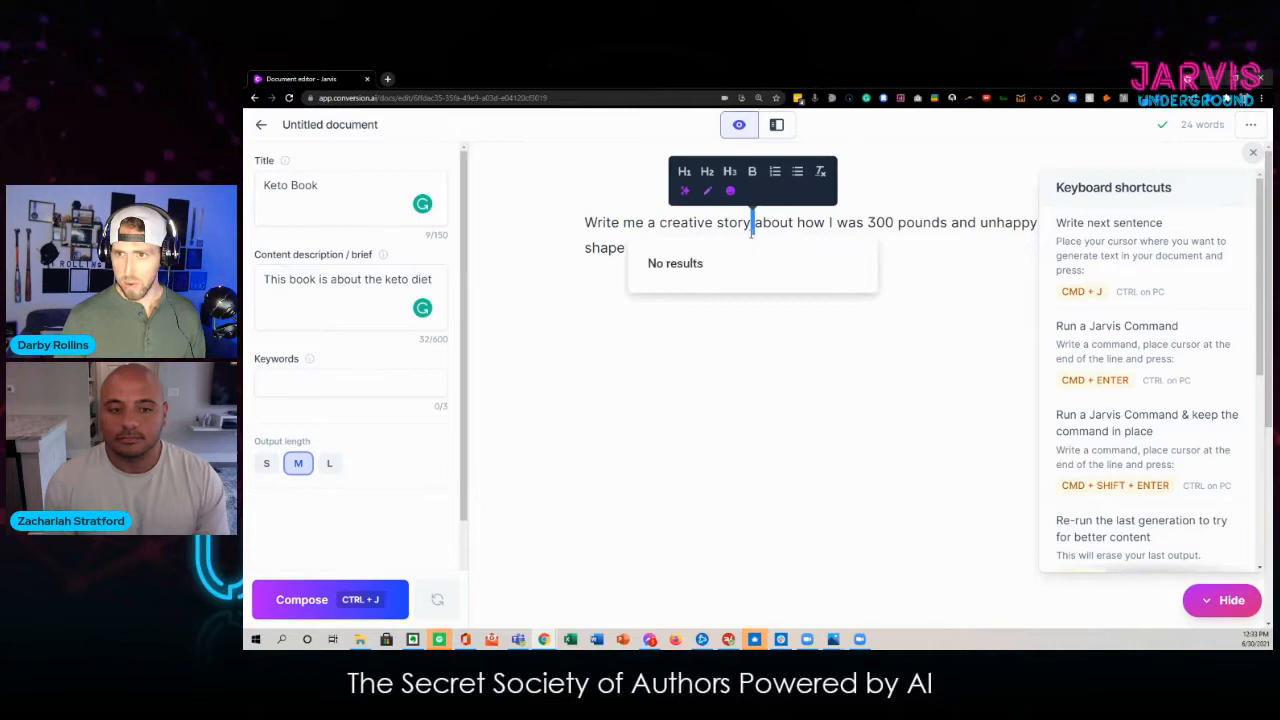
{"action": "triple_click", "coordinate": [816, 224]}
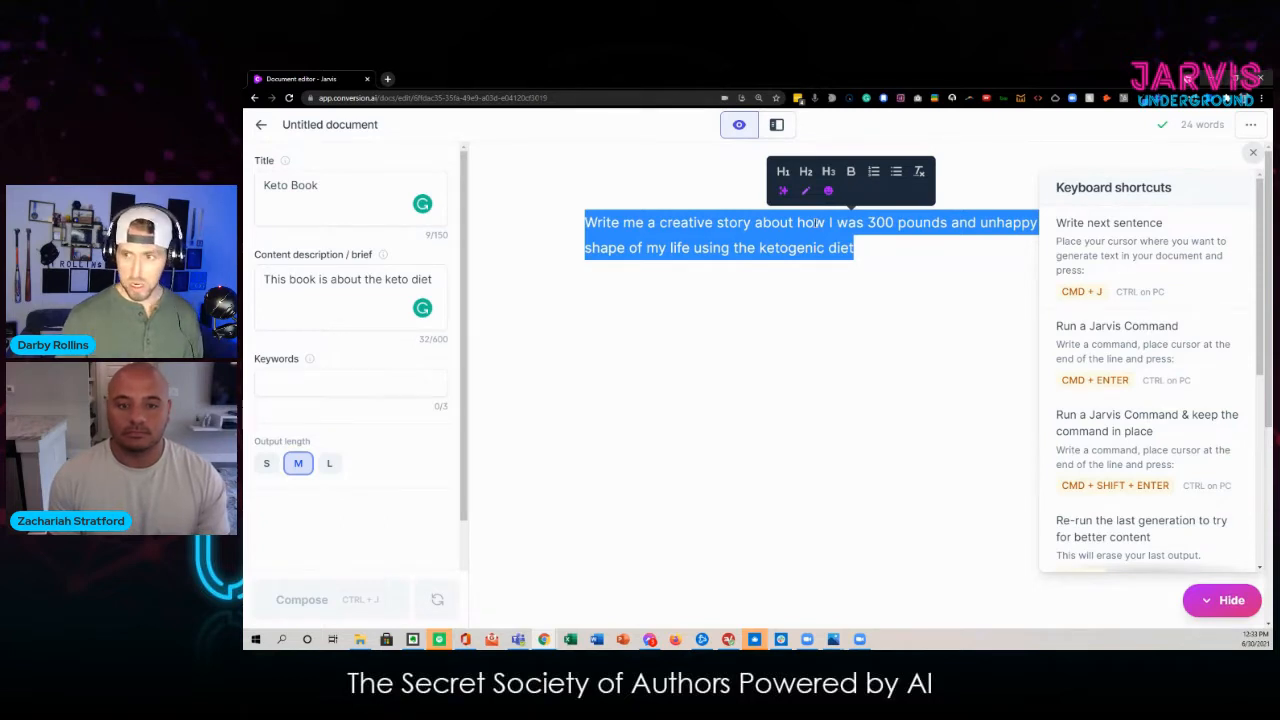
{"action": "left_click", "coordinate": [1253, 154]}
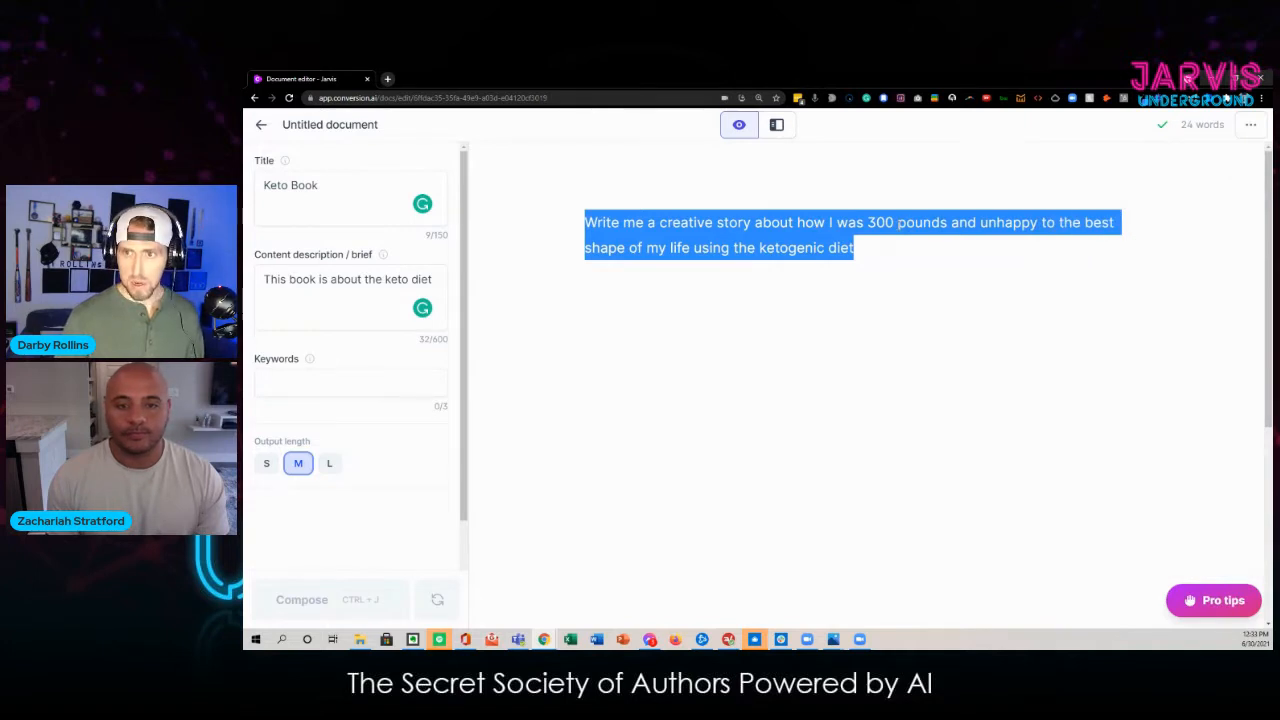
Step: Run the creative story sentence as a Jarvis command and have the generated story continued once
{"action": "left_click", "coordinate": [872, 251]}
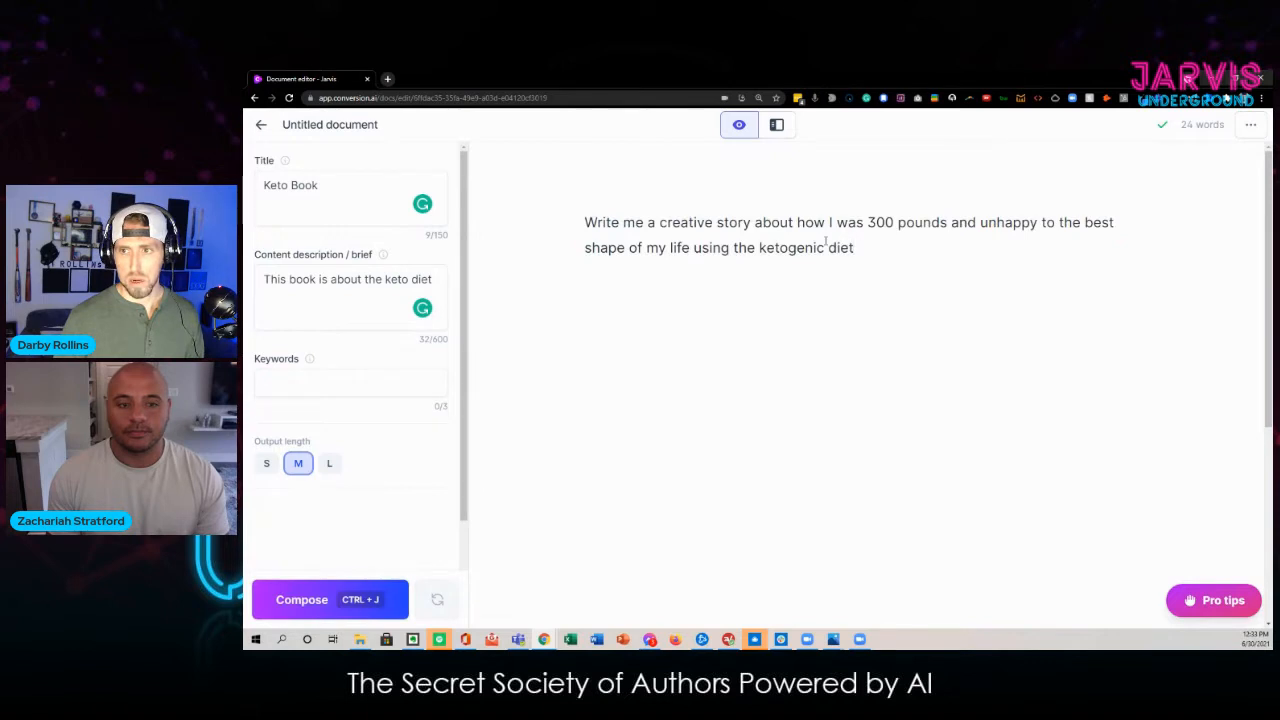
{"action": "left_click_drag", "start_coordinate": [856, 248], "coordinate": [581, 207]}
{"action": "key", "text": "ctrl+Return"}
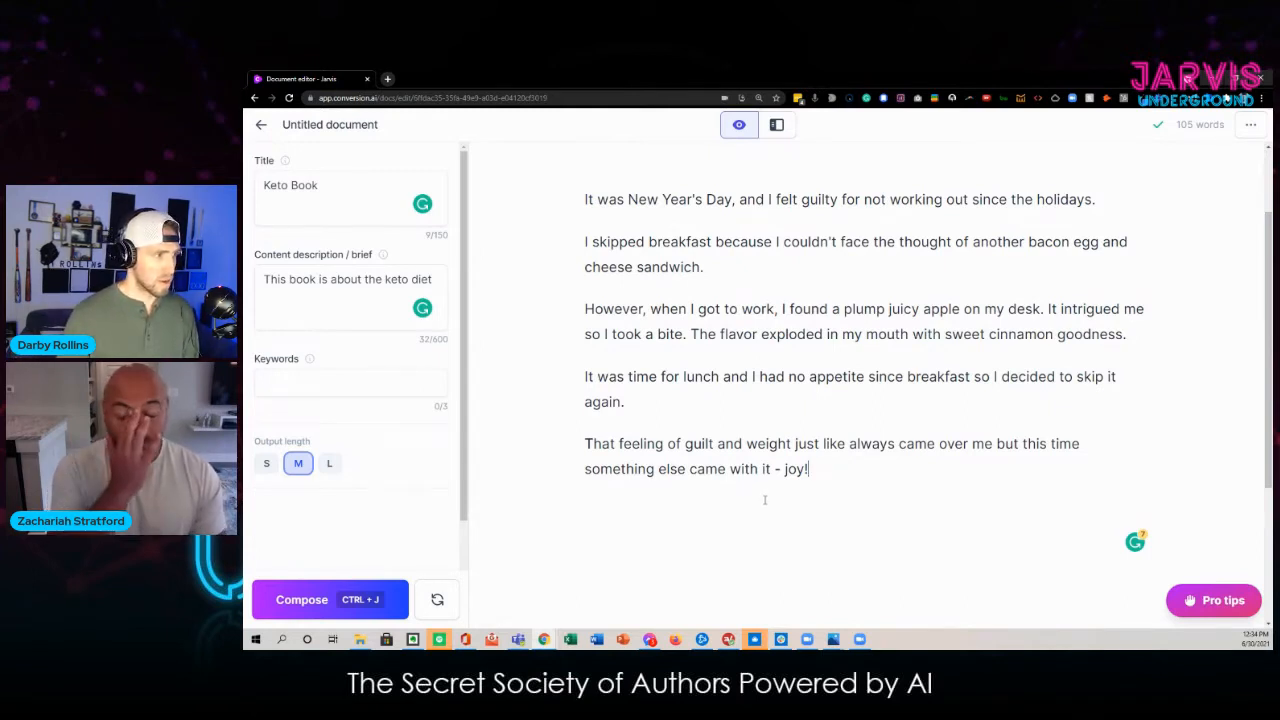
{"action": "key", "text": "ctrl+j"}
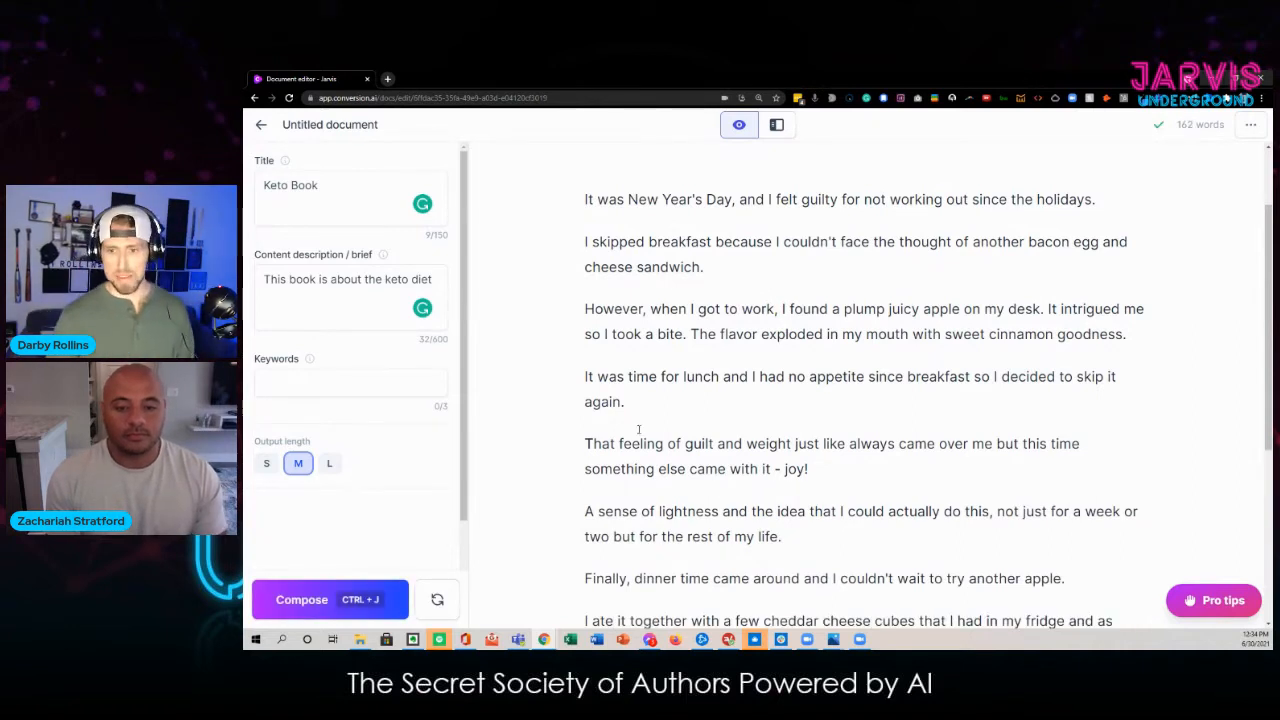
Step: Read through the generated New Year's Day story from beginning to end at a slightly smaller page zoom
{"action": "scroll", "coordinate": [638, 429], "scroll_direction": "down", "scroll_amount": 3}
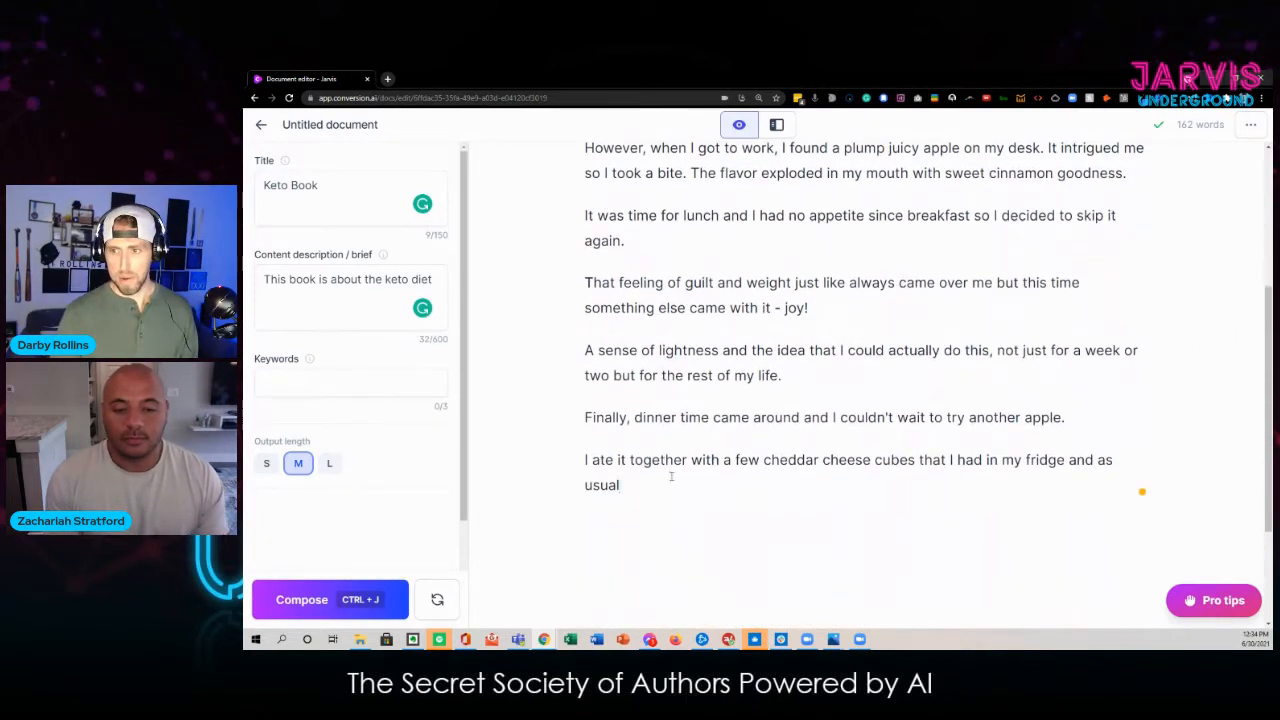
{"action": "key", "text": "ctrl+minus"}
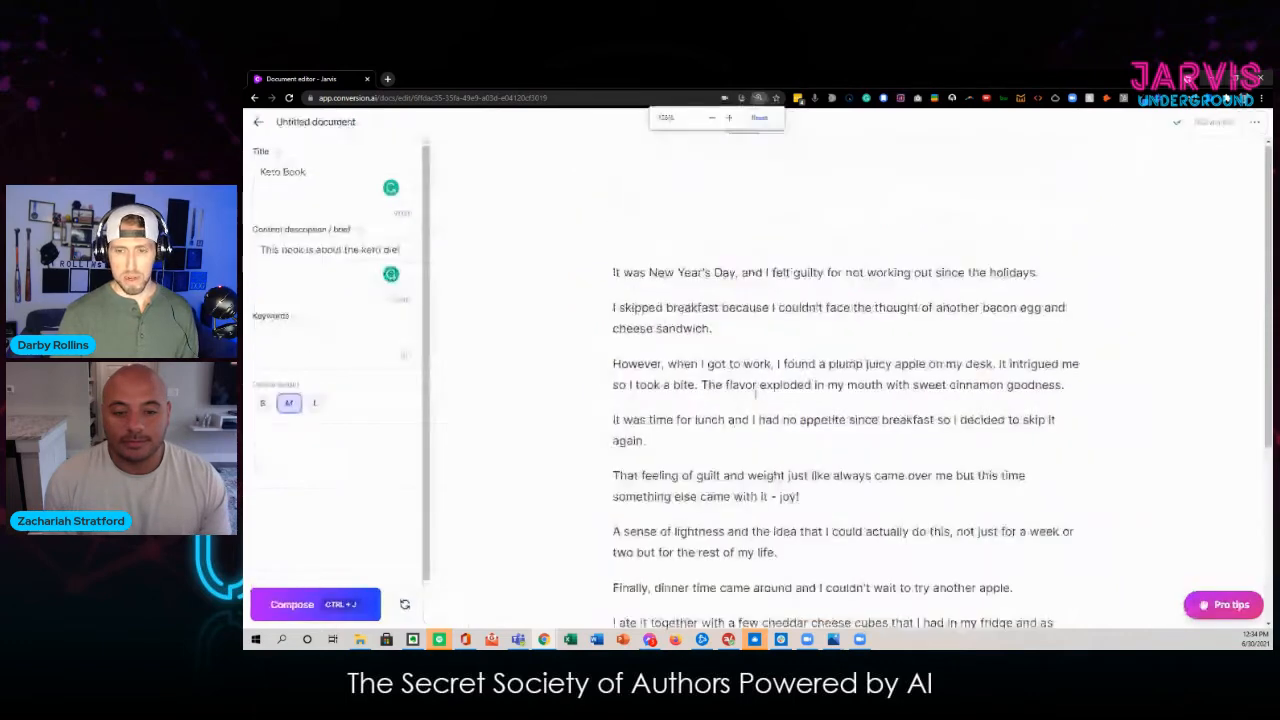
{"action": "scroll", "coordinate": [756, 393], "scroll_direction": "down", "scroll_amount": 3}
{"action": "scroll", "coordinate": [659, 375], "scroll_direction": "down", "scroll_amount": 1}
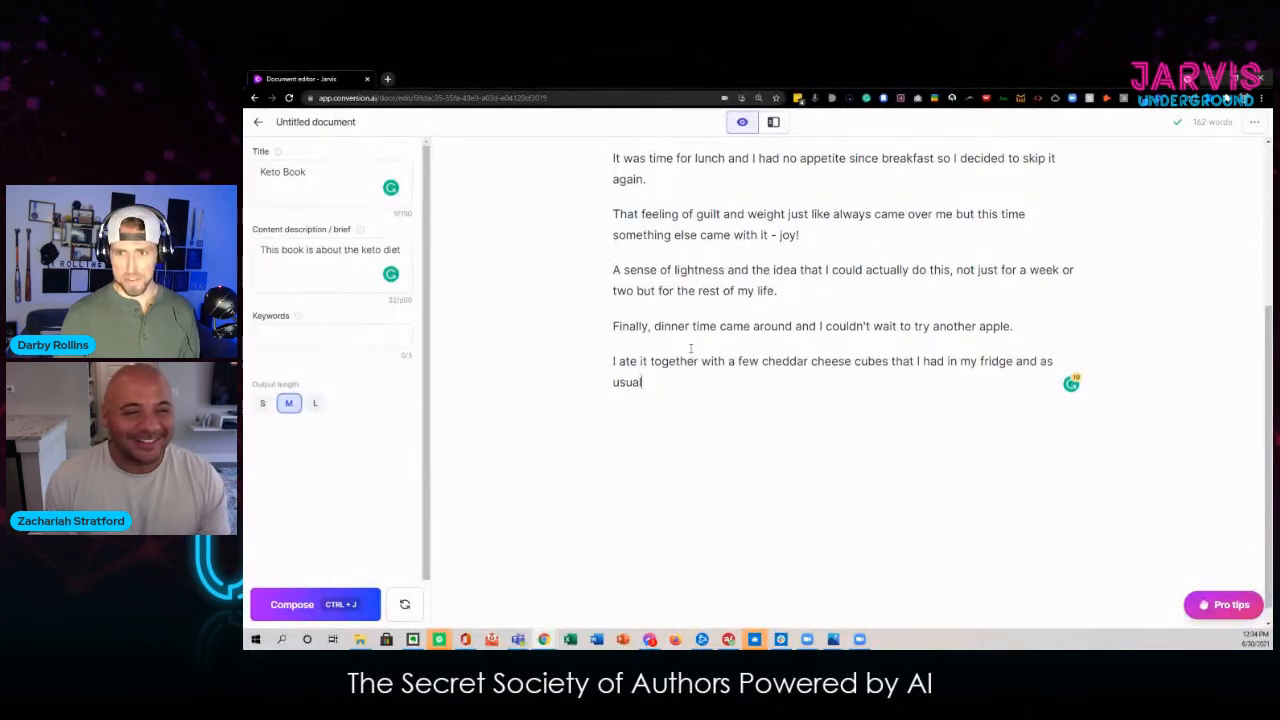
{"action": "scroll", "coordinate": [675, 352], "scroll_direction": "up", "scroll_amount": 1}
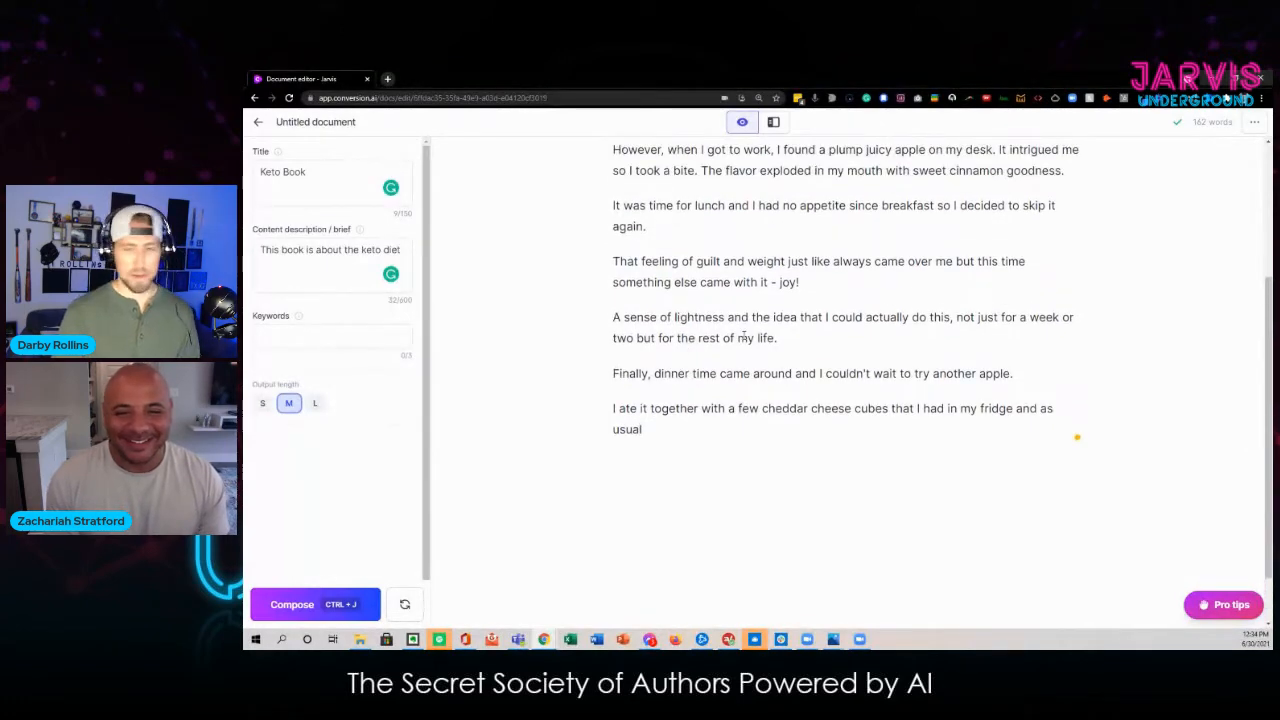
{"action": "scroll", "coordinate": [761, 395], "scroll_direction": "up", "scroll_amount": 2}
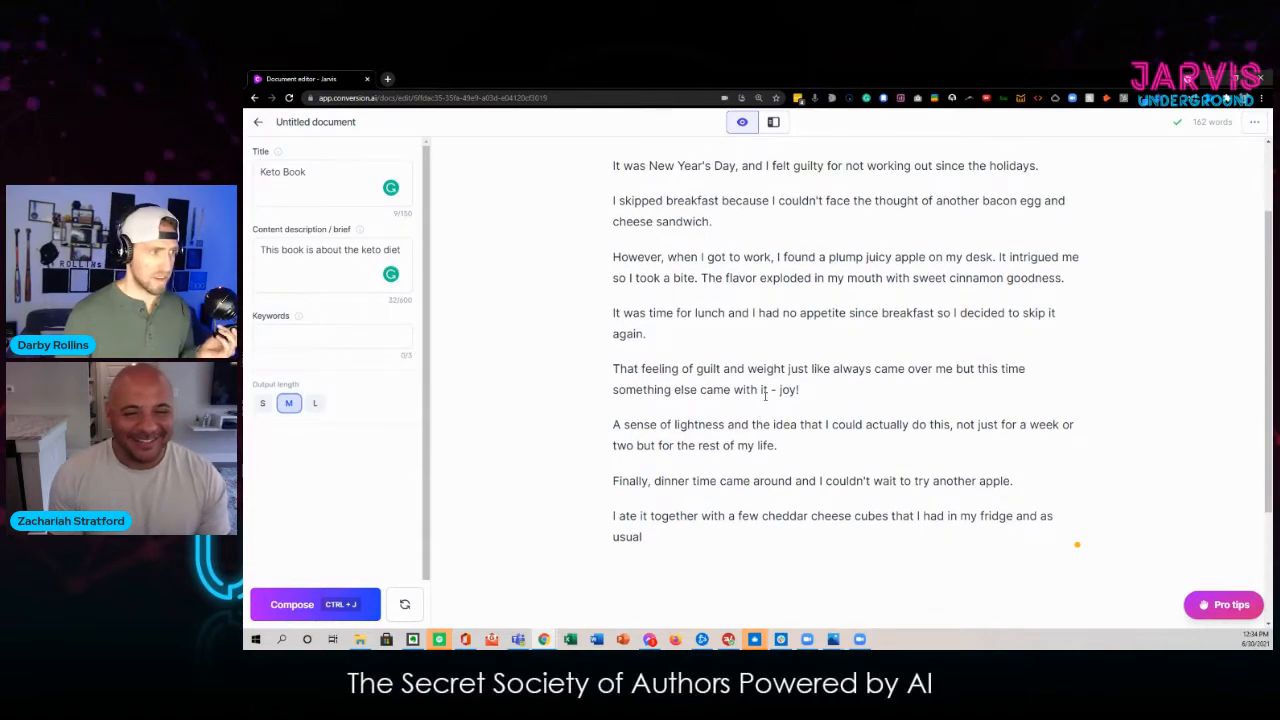
{"action": "scroll", "coordinate": [644, 244], "scroll_direction": "up", "scroll_amount": 2}
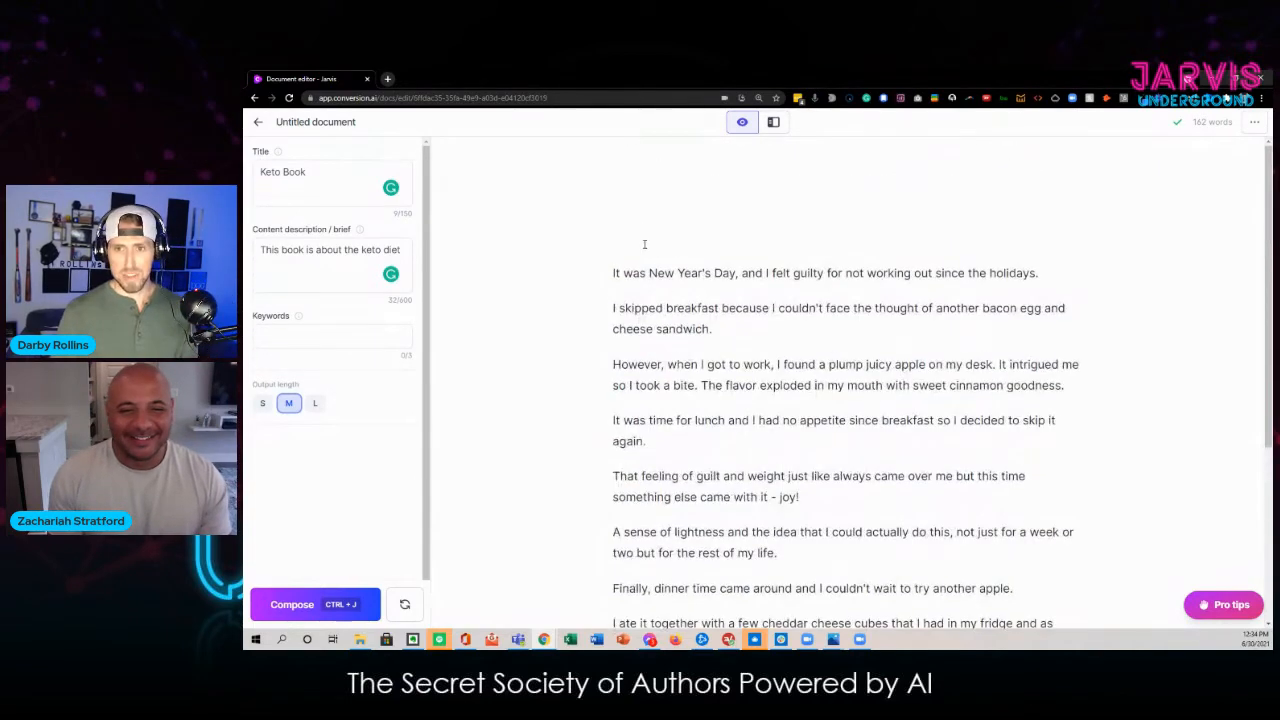
{"action": "scroll", "coordinate": [647, 450], "scroll_direction": "down", "scroll_amount": 2}
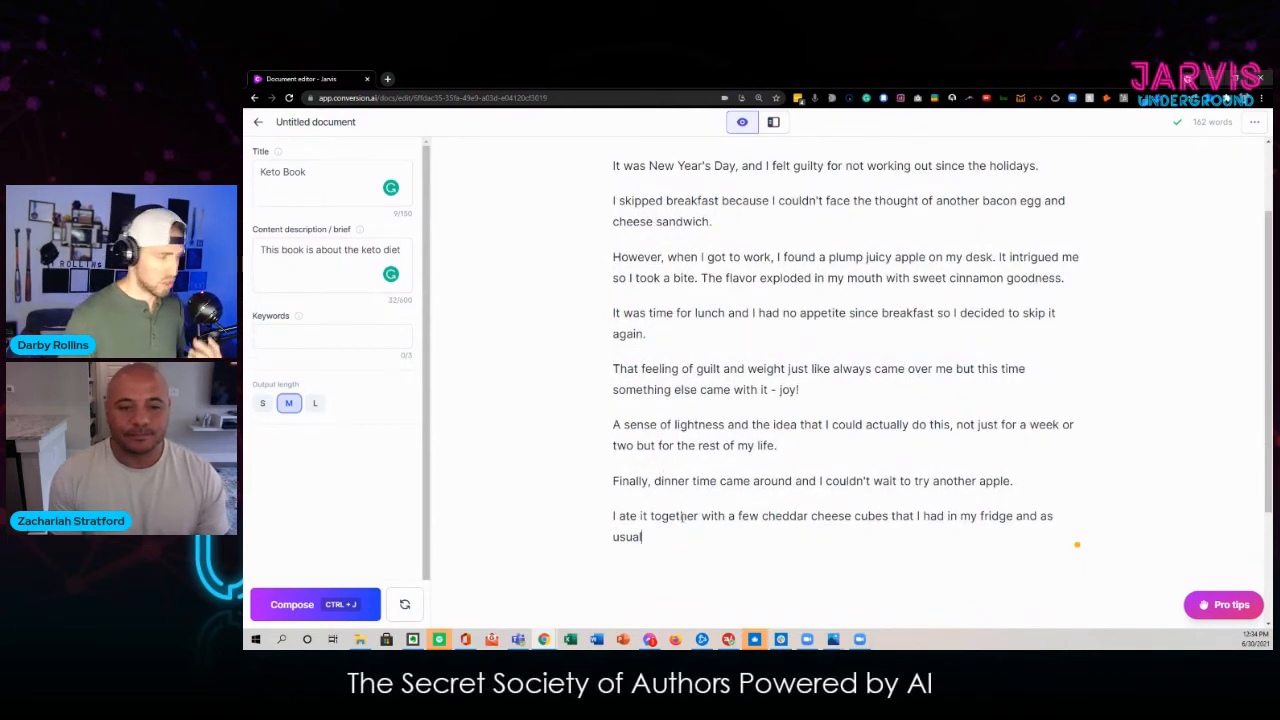
Step: Delete the entire generated story and use voice dictation to generate a Before, After, Bridge text about the ketogenic diet
{"action": "left_click_drag", "start_coordinate": [680, 516], "coordinate": [570, 214]}
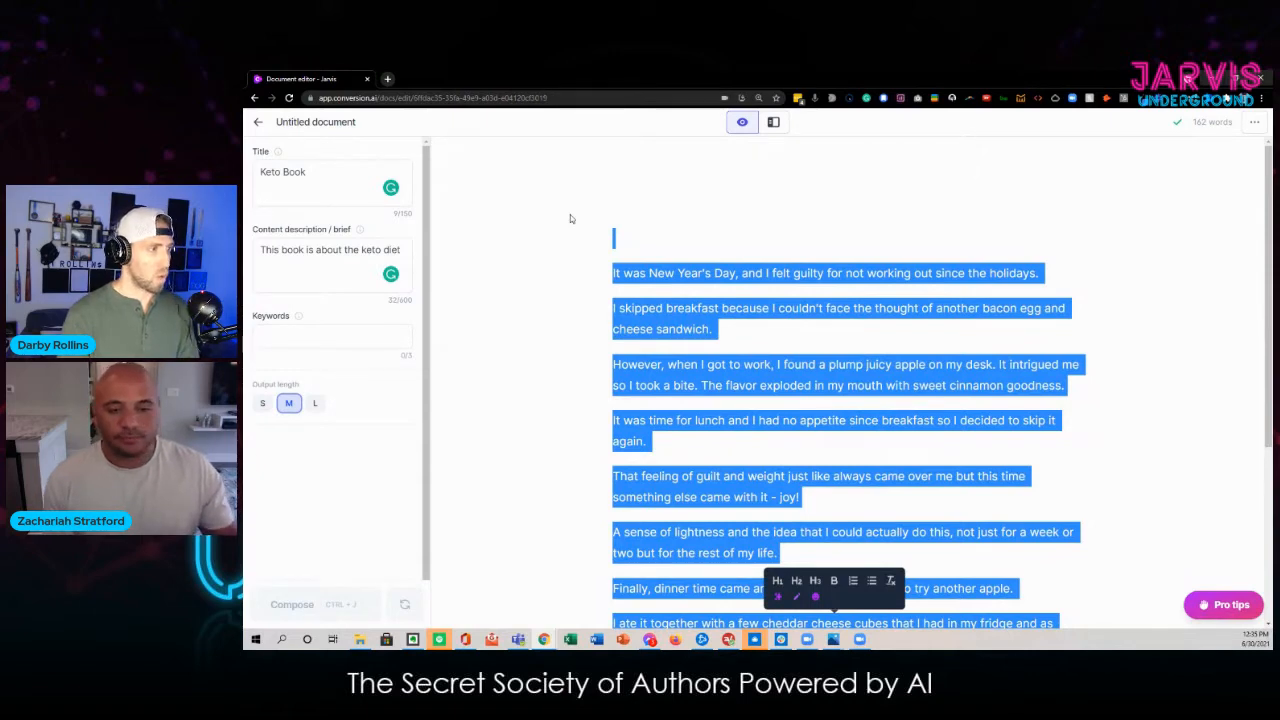
{"action": "key", "text": "BackSpace"}
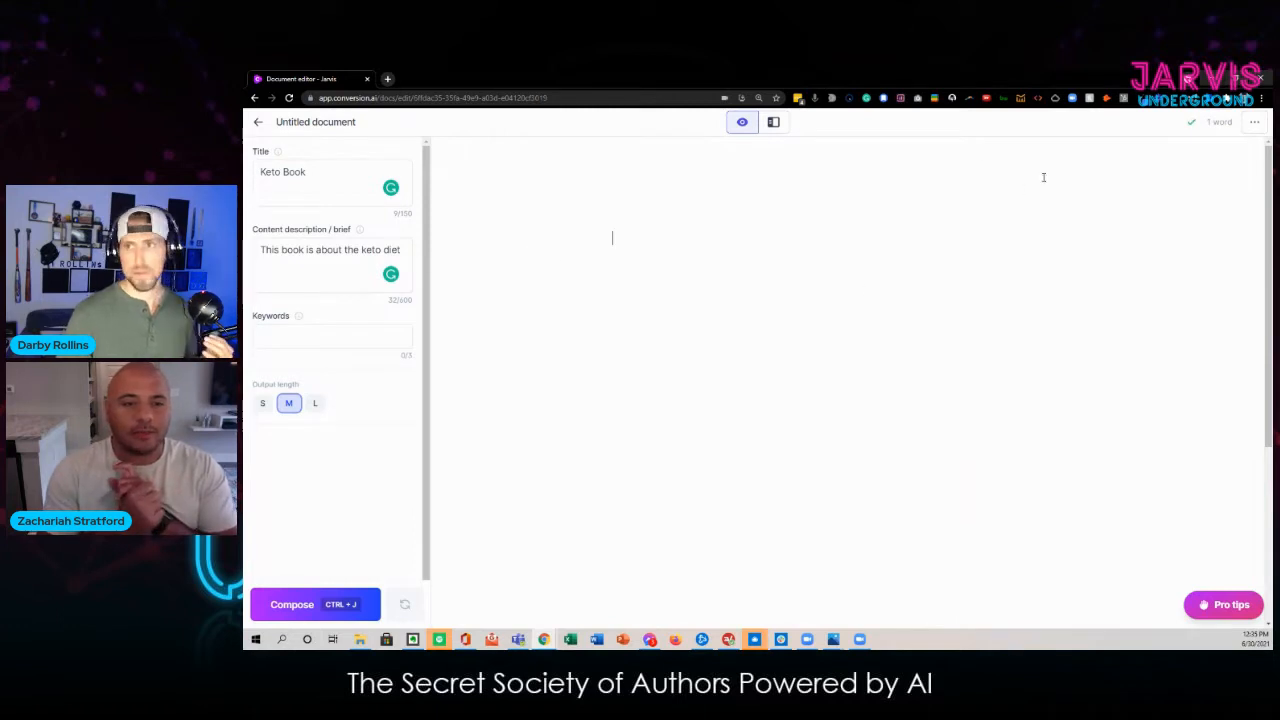
{"action": "left_click", "coordinate": [816, 99]}
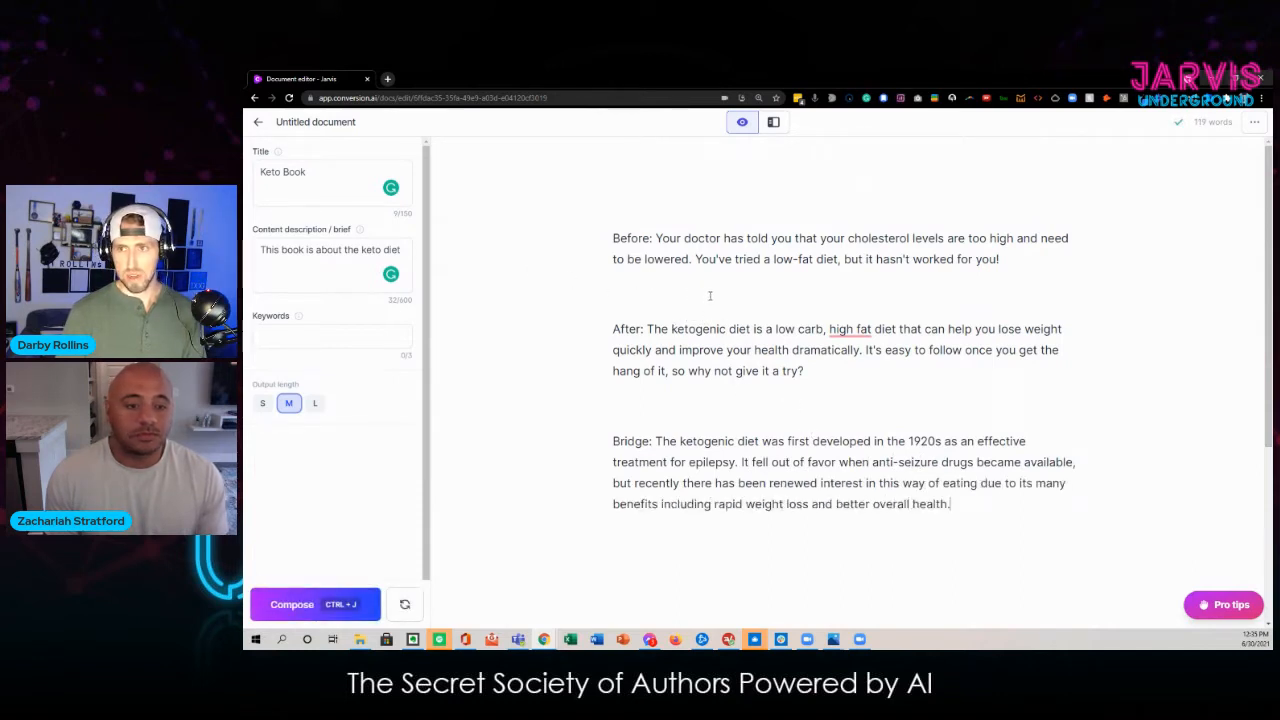
Step: Insert blank lines above the Before paragraph and run the dictated command "write me an introduction paragraph to the ketogenic diet" there
{"action": "scroll", "coordinate": [685, 296], "scroll_direction": "down", "scroll_amount": 1}
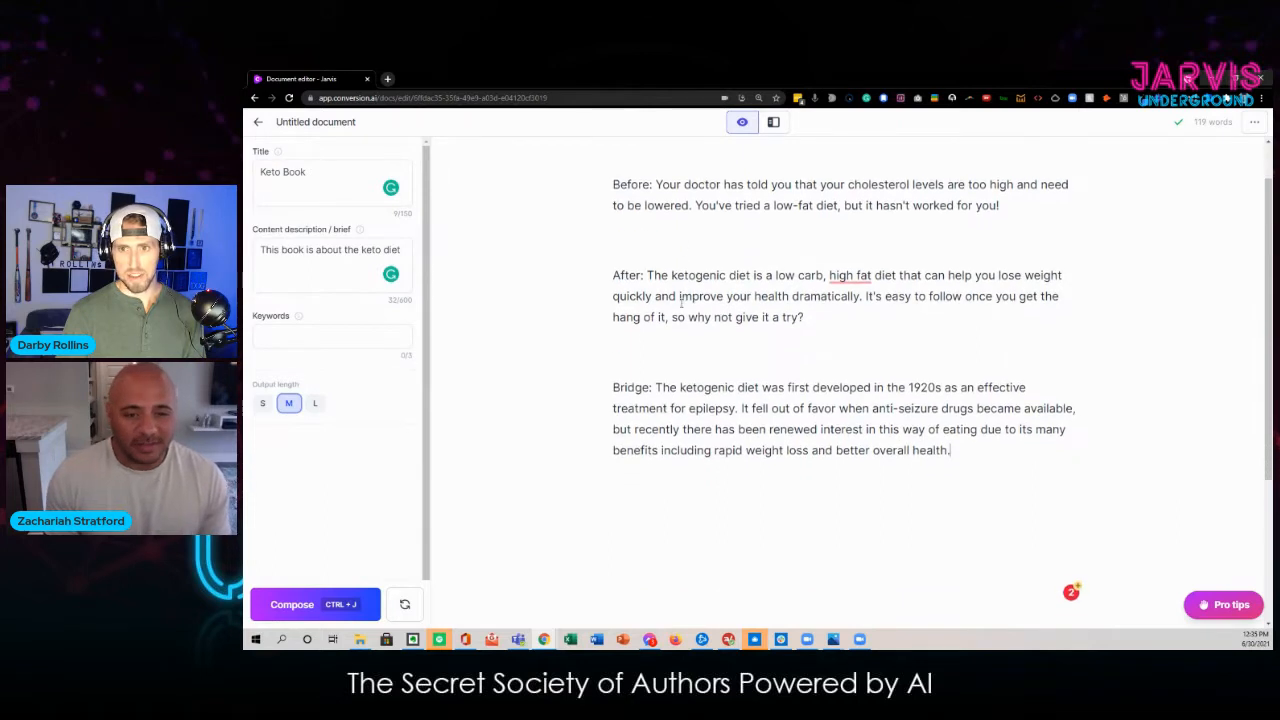
{"action": "scroll", "coordinate": [620, 291], "scroll_direction": "up", "scroll_amount": 1}
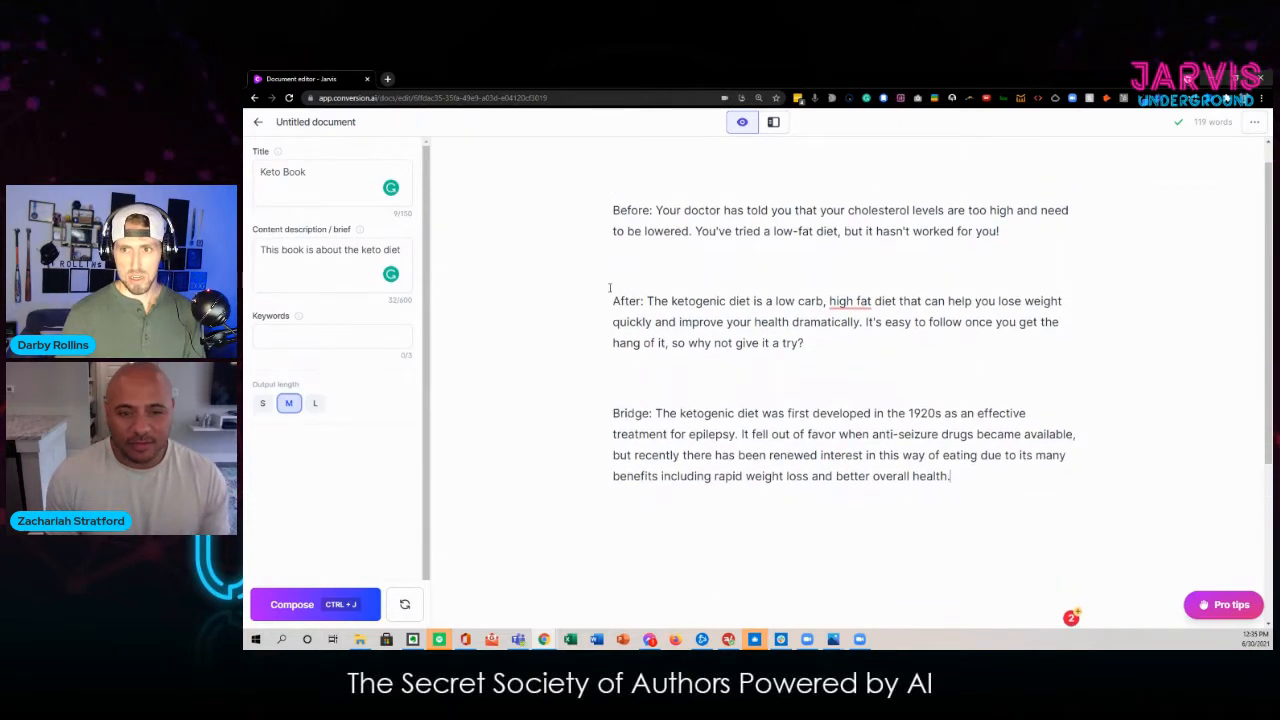
{"action": "key", "text": "Return"}
{"action": "key", "text": "Return"}
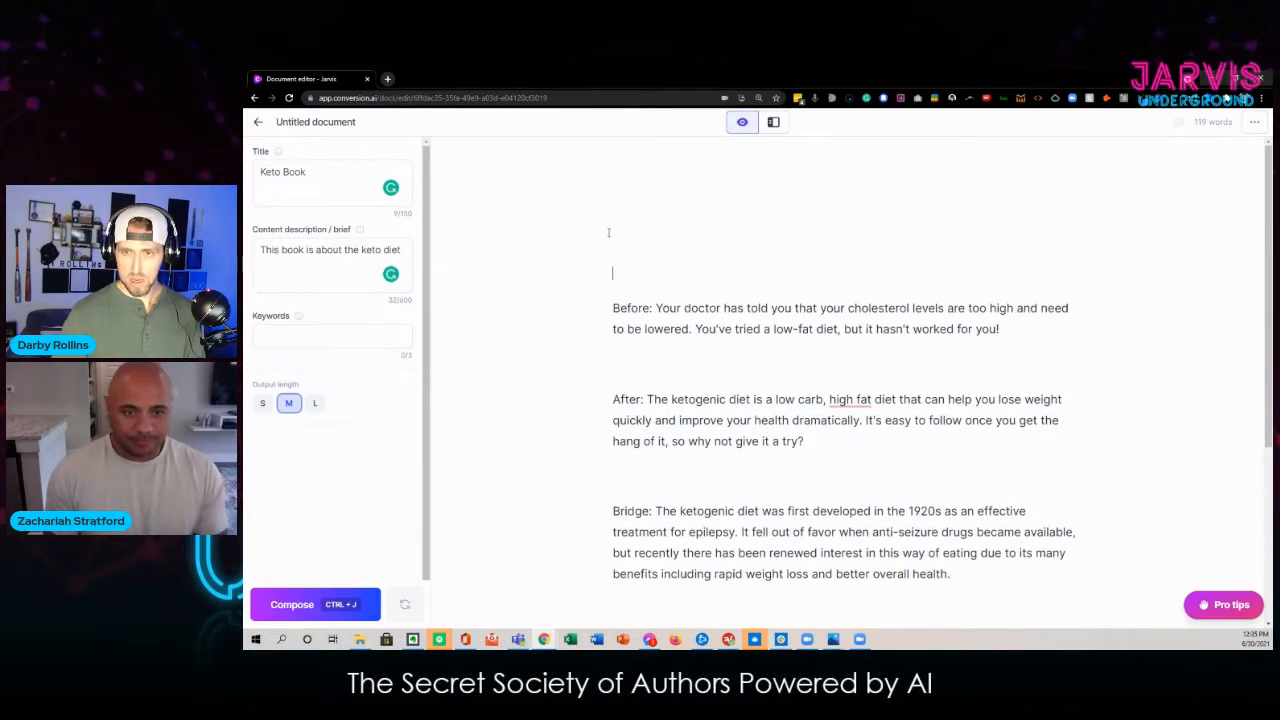
{"action": "key", "text": "Up"}
{"action": "key", "text": "Up"}
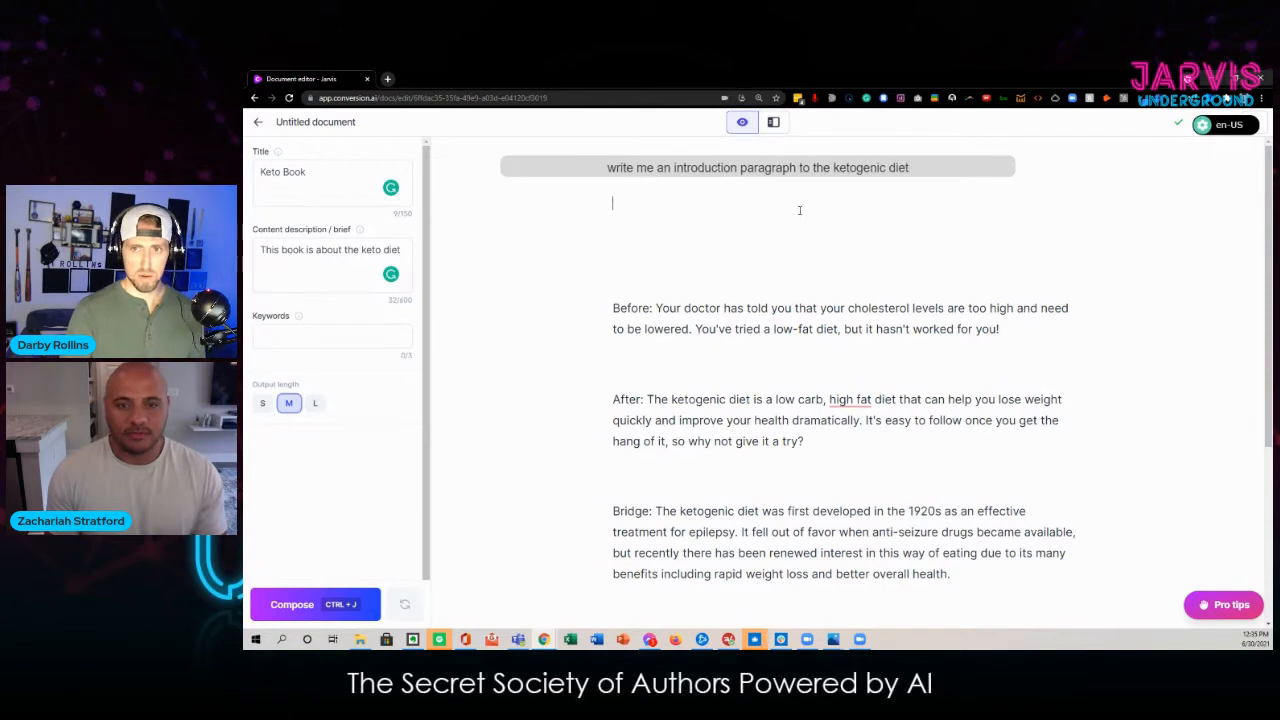
{"action": "key", "text": "ctrl+j"}
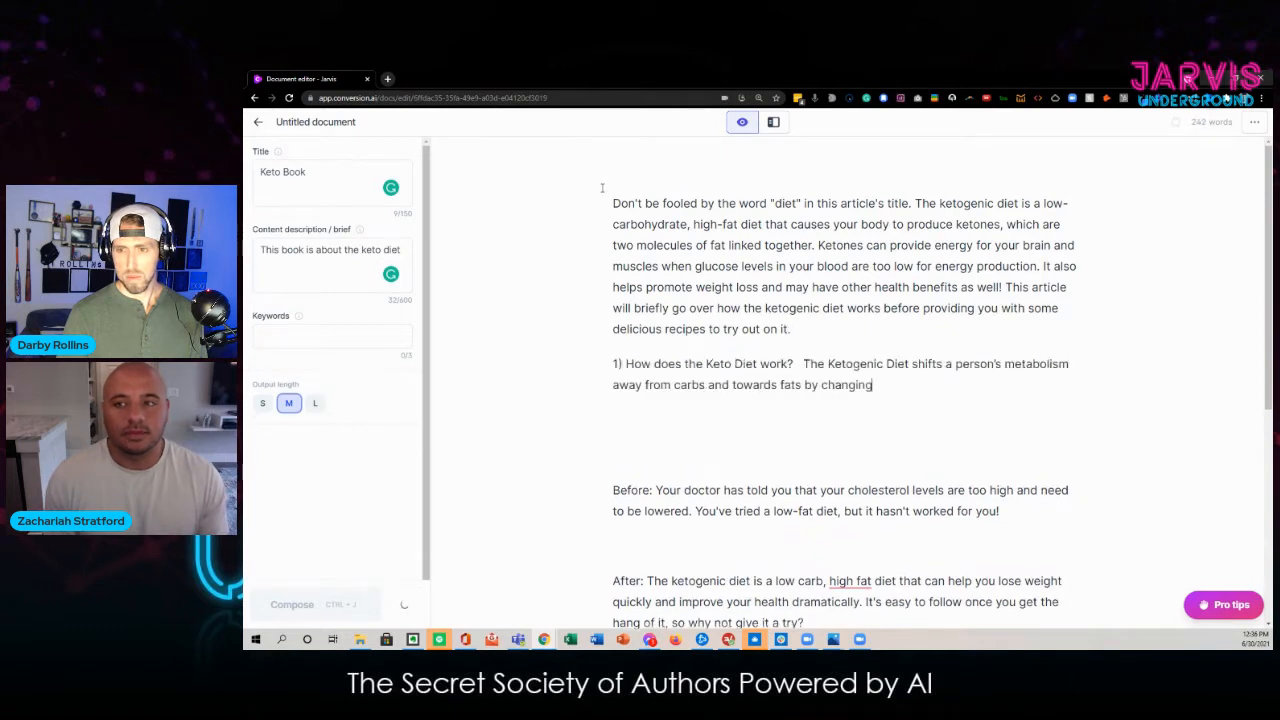
Step: Have Jarvis continue the introduction's section on how the Keto Diet works with further composed text
{"action": "key", "text": "ctrl+j"}
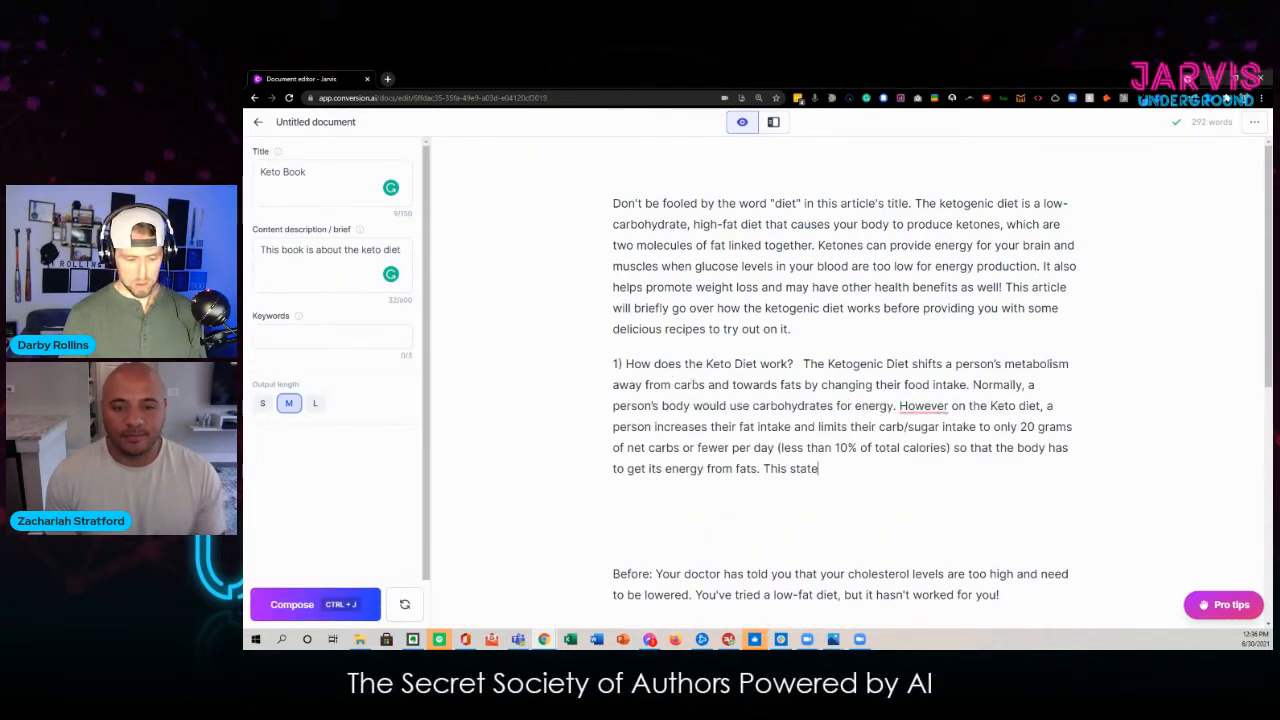
{"action": "key", "text": "ctrl+j"}
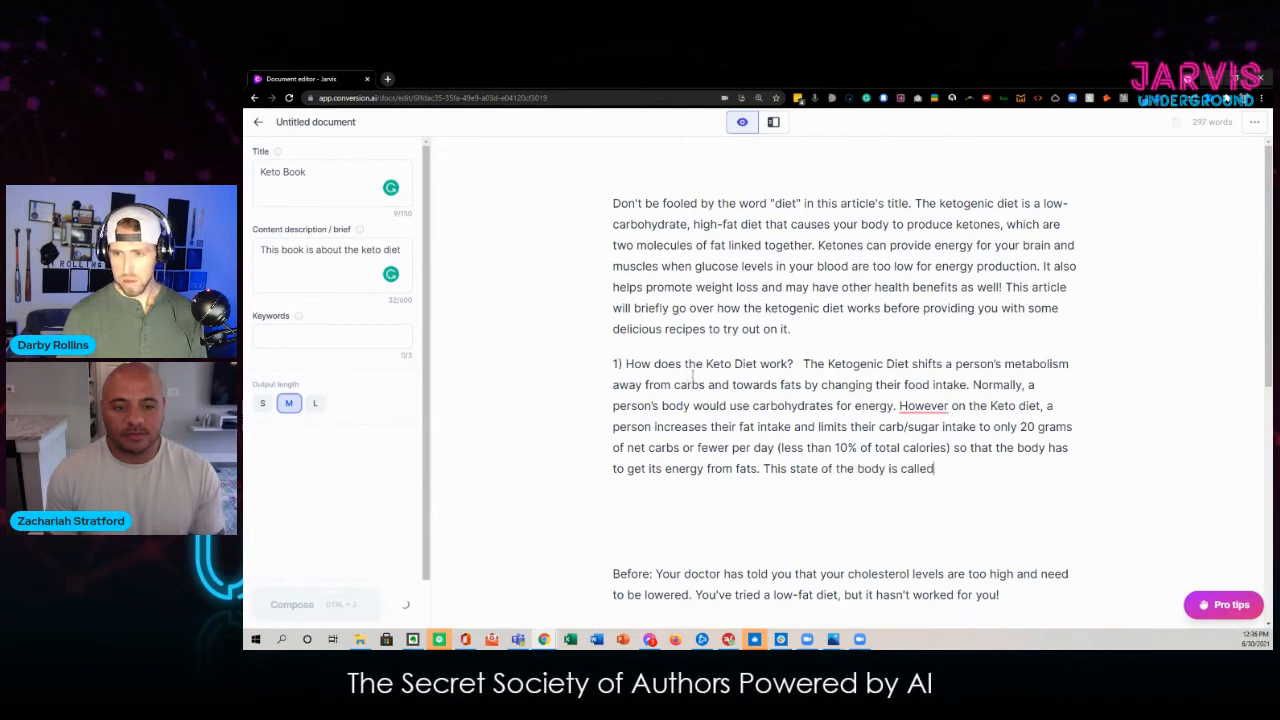
{"action": "scroll", "coordinate": [689, 354], "scroll_direction": "down", "scroll_amount": 1}
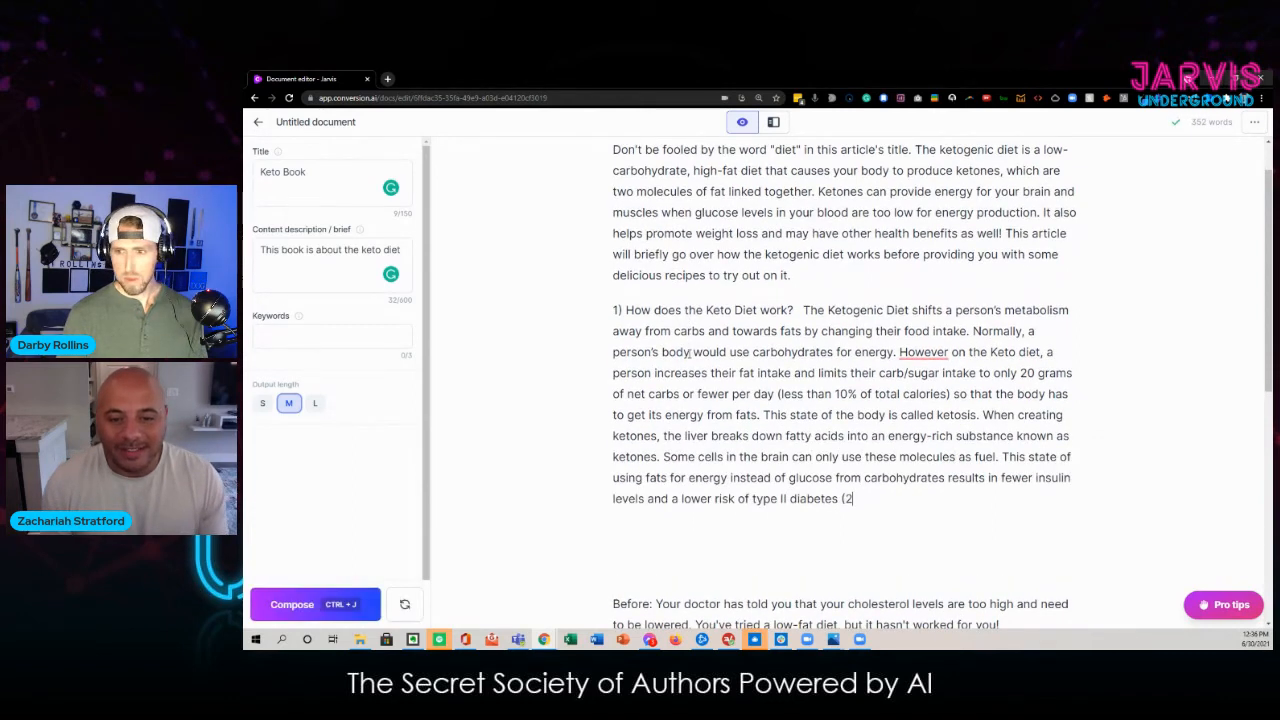
Step: Have Jarvis continue composing the "How does the Keto Diet work?" section from the type II diabetes sentence
{"action": "key", "text": "ctrl+j"}
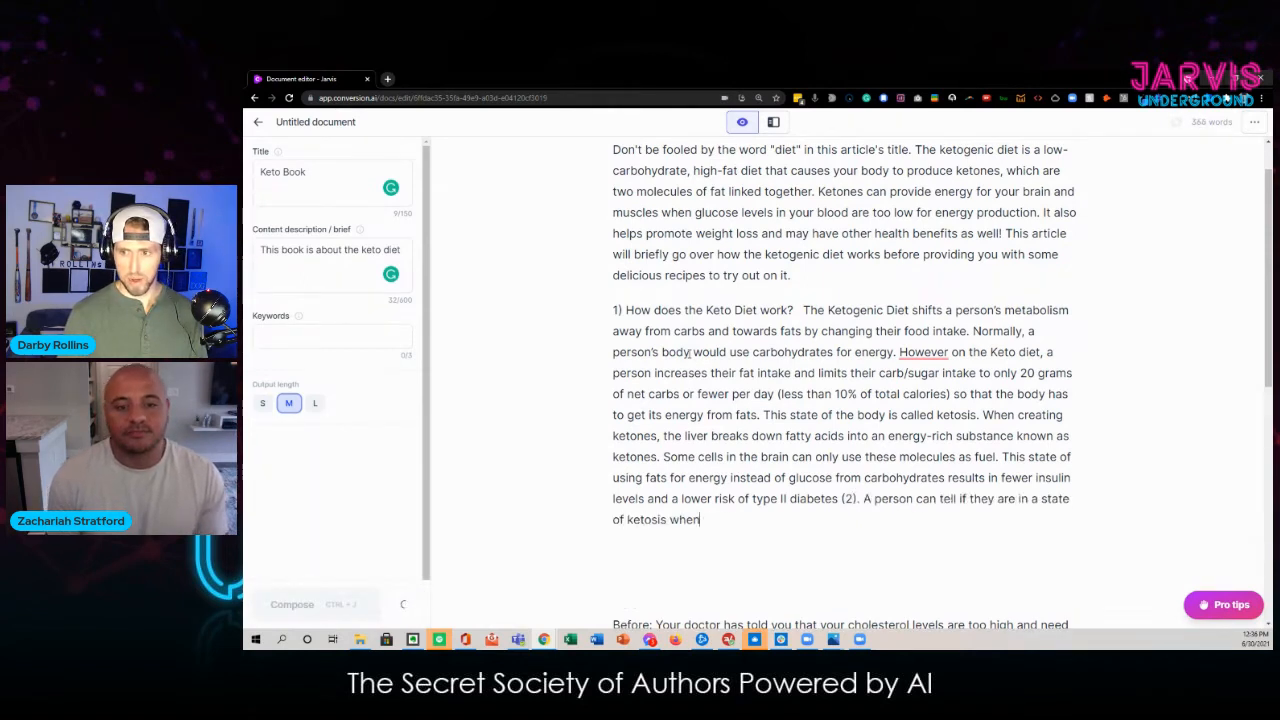
{"action": "scroll", "coordinate": [700, 354], "scroll_direction": "down", "scroll_amount": 2}
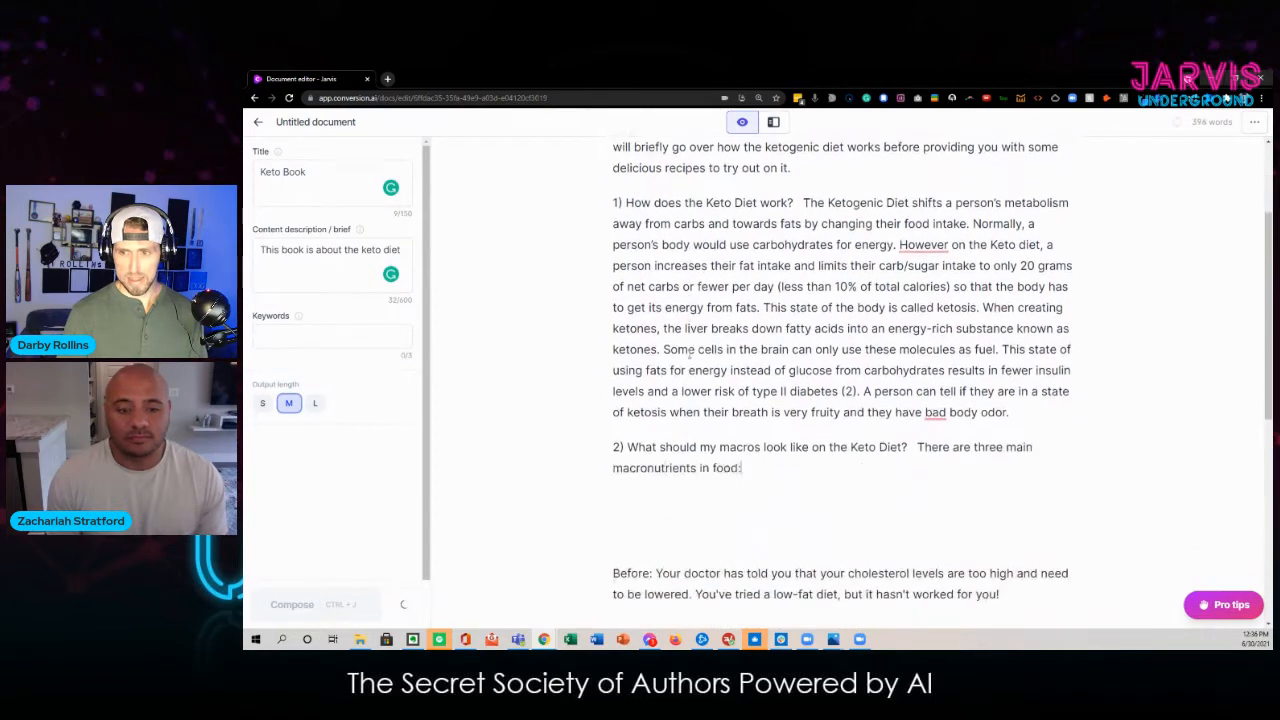
{"action": "scroll", "coordinate": [706, 355], "scroll_direction": "down", "scroll_amount": 2}
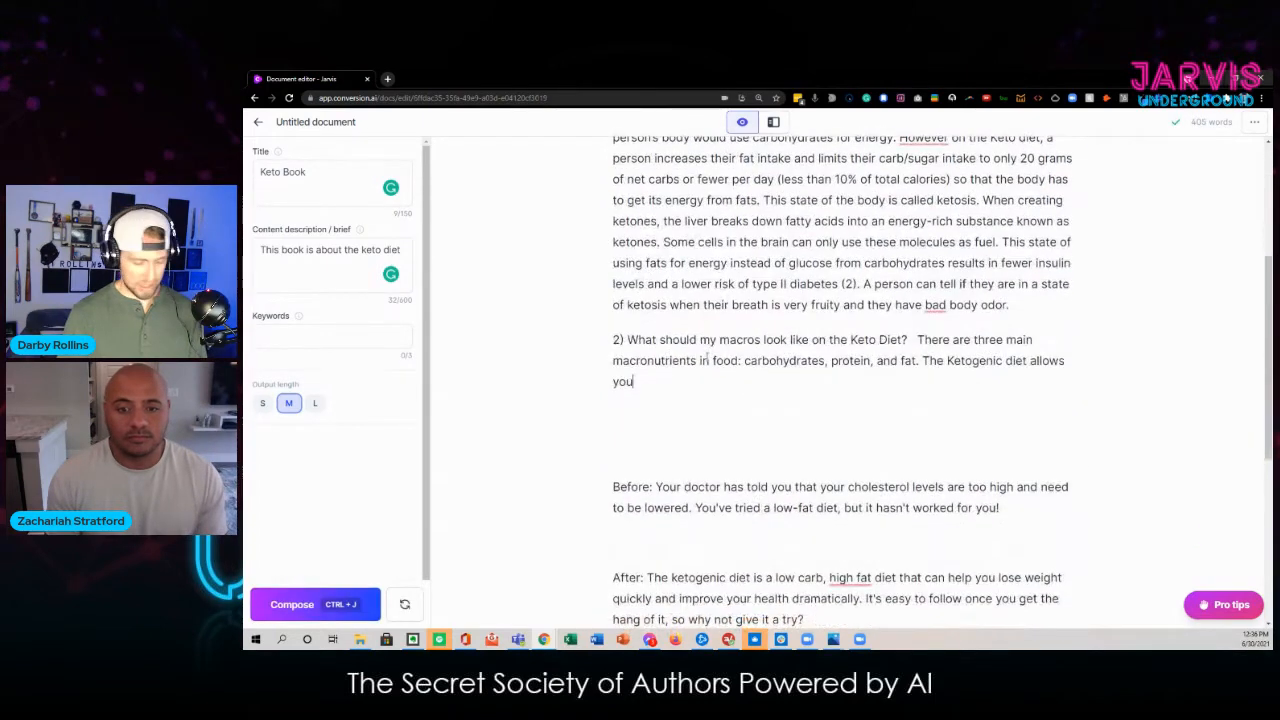
Step: Remove the composed macros section and trim the paragraph above it back to "their breath is very fruity and"
{"action": "key", "text": "BackSpace"}
{"action": "key", "text": "BackSpace"}
{"action": "key", "text": "BackSpace"}
{"action": "key", "text": "BackSpace"}
{"action": "key", "text": "BackSpace"}
{"action": "key", "text": "BackSpace"}
{"action": "key", "text": "BackSpace"}
{"action": "key", "text": "BackSpace"}
{"action": "key", "text": "BackSpace"}
{"action": "key", "text": "BackSpace"}
{"action": "key", "text": "BackSpace"}
{"action": "key", "text": "BackSpace"}
{"action": "key", "text": "BackSpace"}
{"action": "key", "text": "BackSpace"}
{"action": "key", "text": "BackSpace"}
{"action": "key", "text": "BackSpace"}
{"action": "key", "text": "BackSpace"}
{"action": "key", "text": "BackSpace"}
{"action": "key", "text": "BackSpace"}
{"action": "key", "text": "BackSpace"}
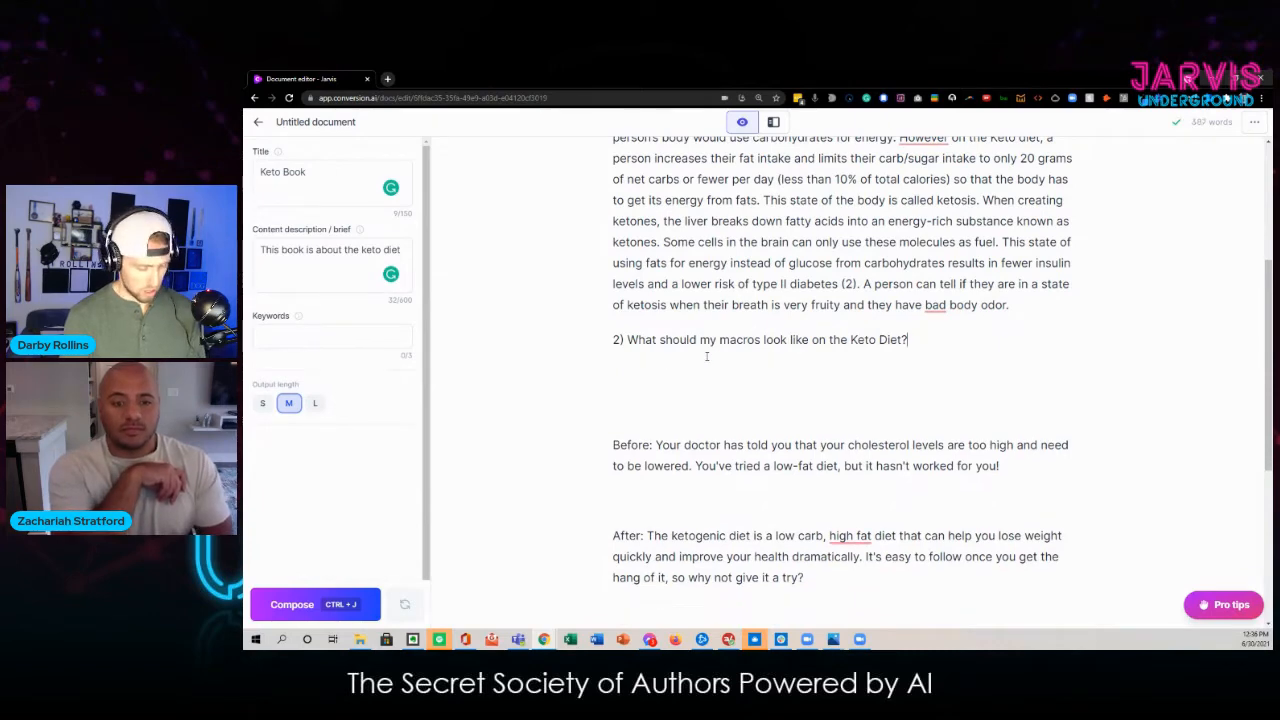
{"action": "key", "text": "ctrl+z"}
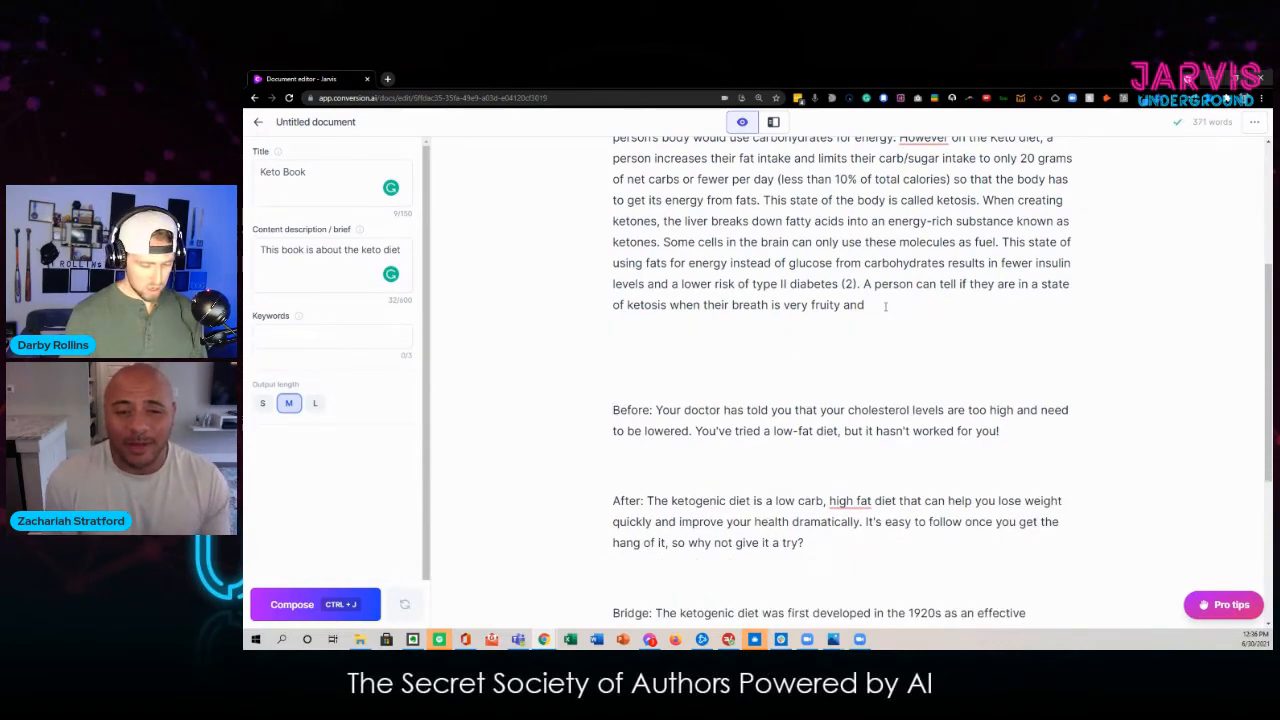
Step: Have Jarvis compose a new ending for the ketosis paragraph and complete its cut-off last sentence with "electrolyte deficiency."
{"action": "key", "text": "ctrl+j"}
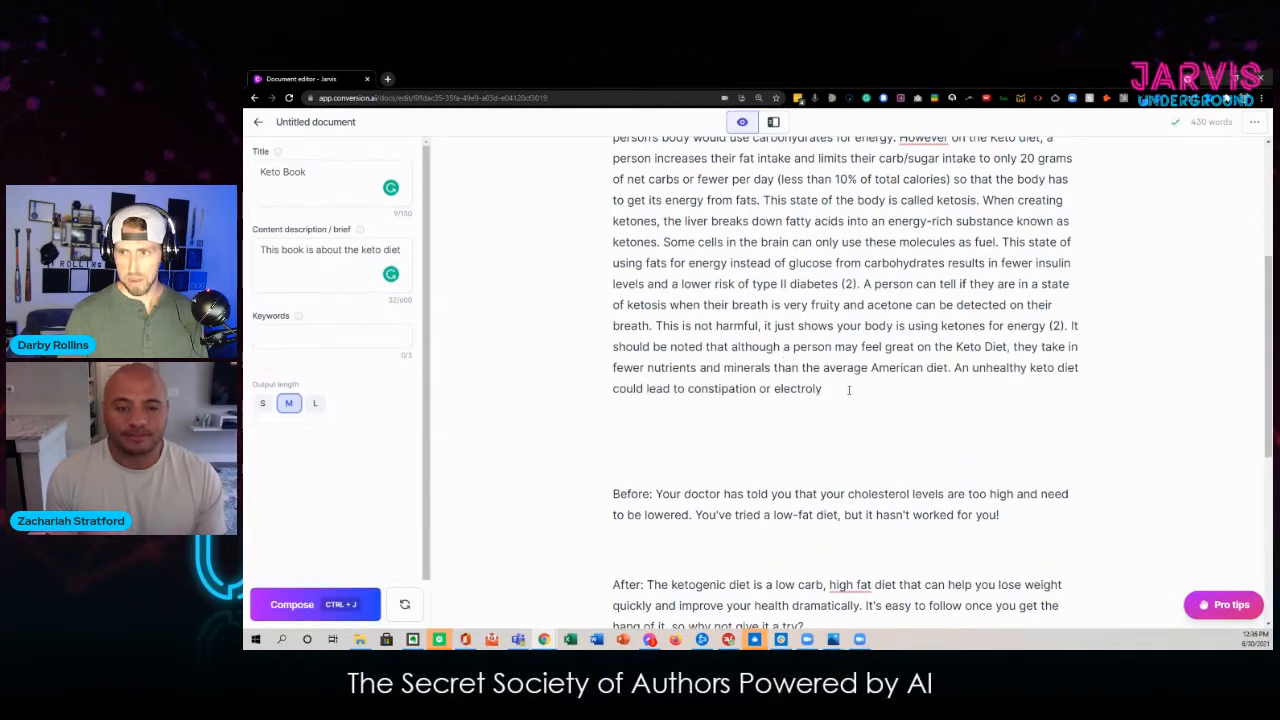
{"action": "left_click_drag", "start_coordinate": [917, 388], "coordinate": [953, 368]}
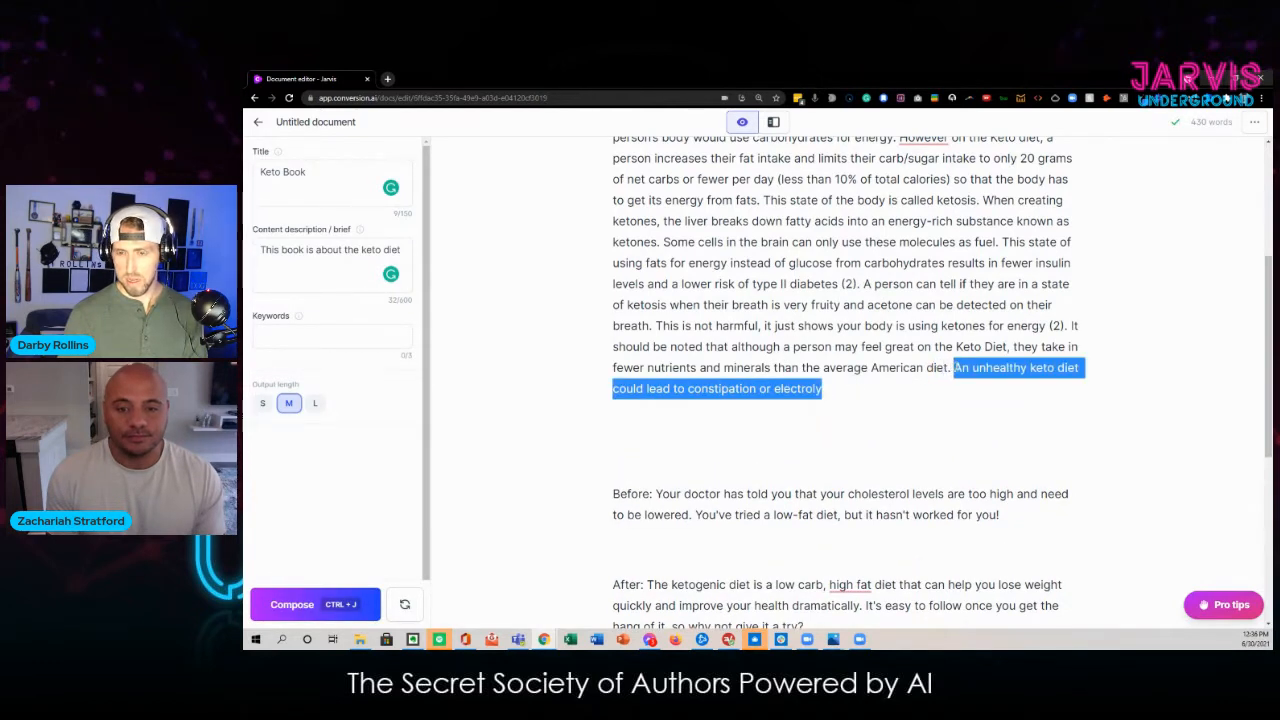
{"action": "left_click", "coordinate": [810, 389]}
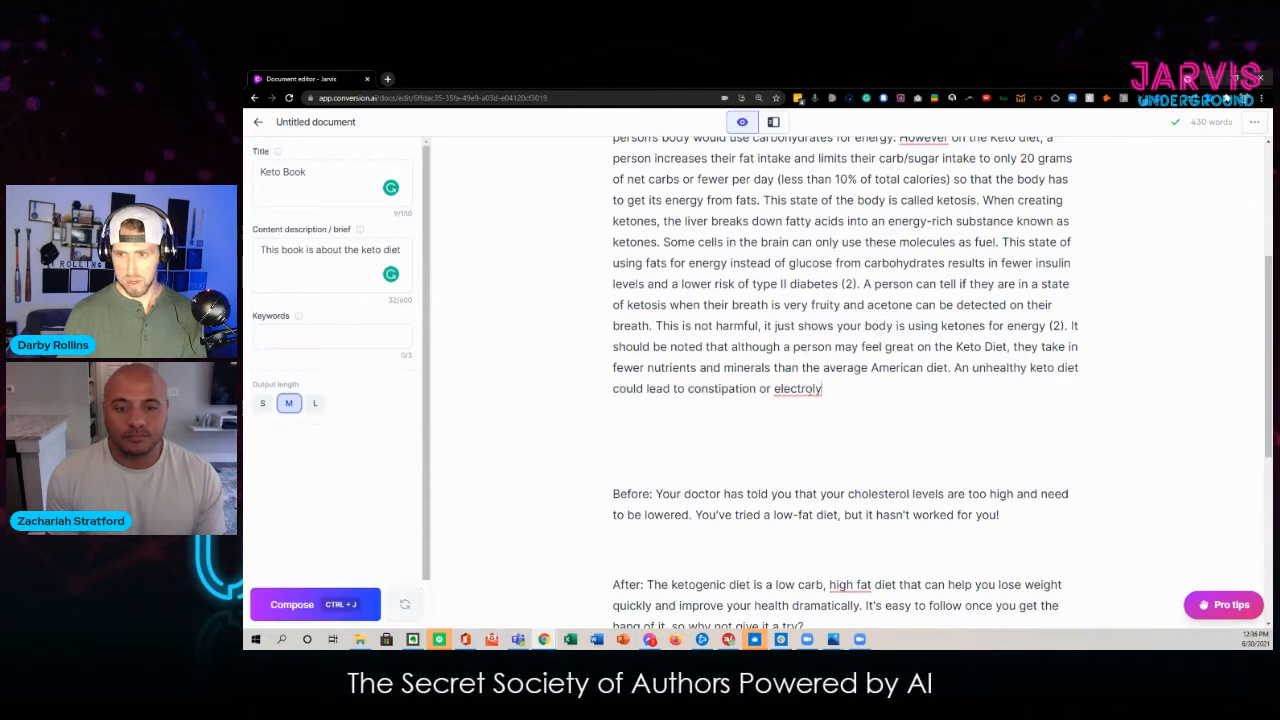
{"action": "left_click", "coordinate": [790, 414]}
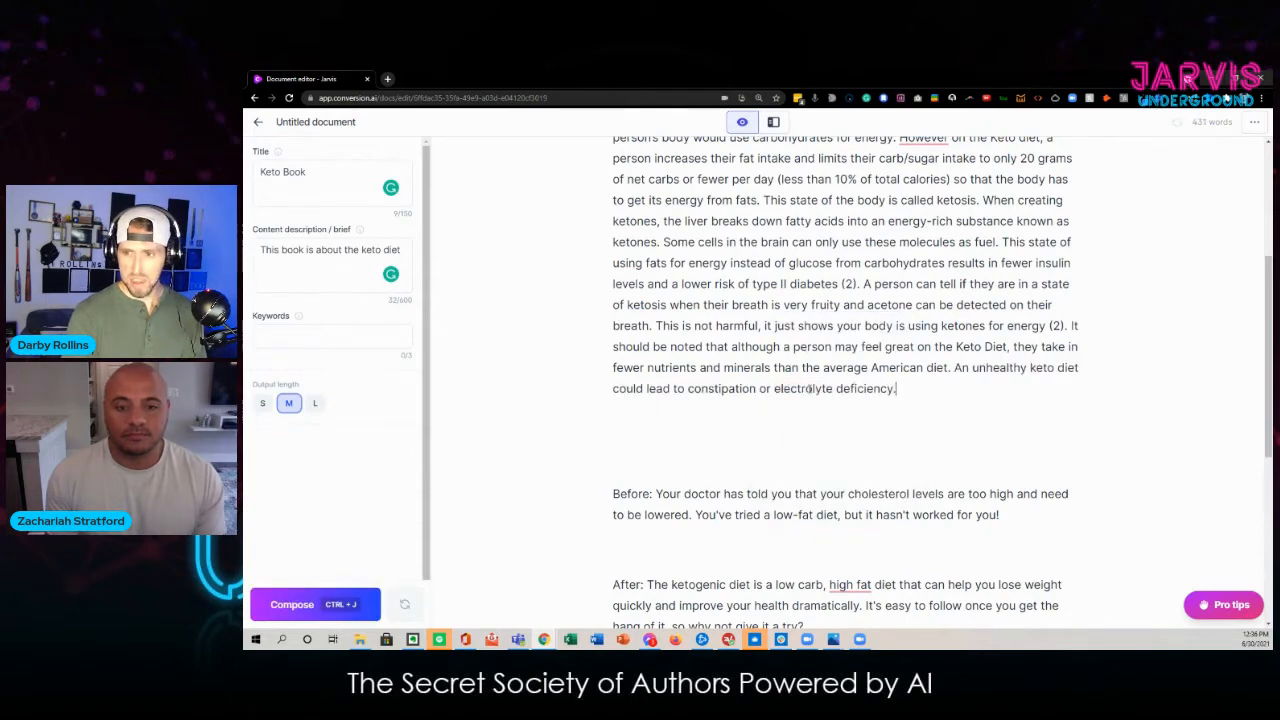
Step: Start a new line below that paragraph, dictate "What do macros look like on a ketogenic diet" and run it as a command
{"action": "key", "text": "Return"}
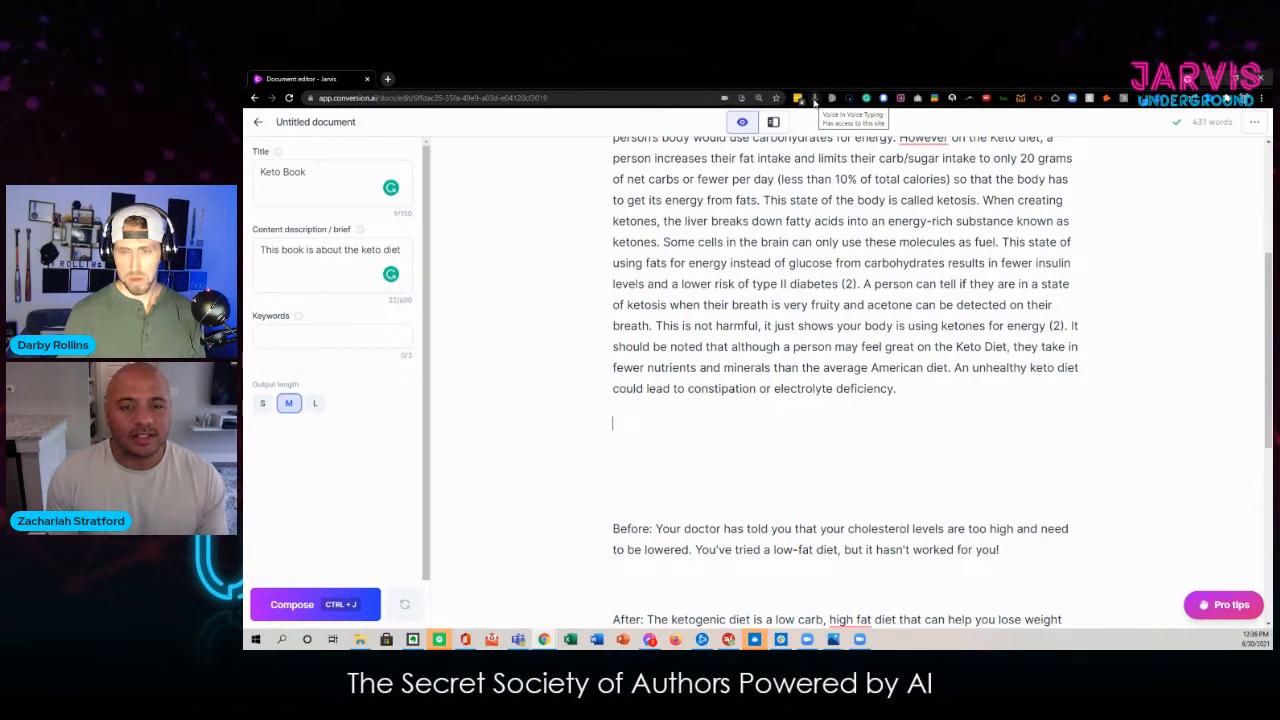
{"action": "left_click", "coordinate": [815, 100]}
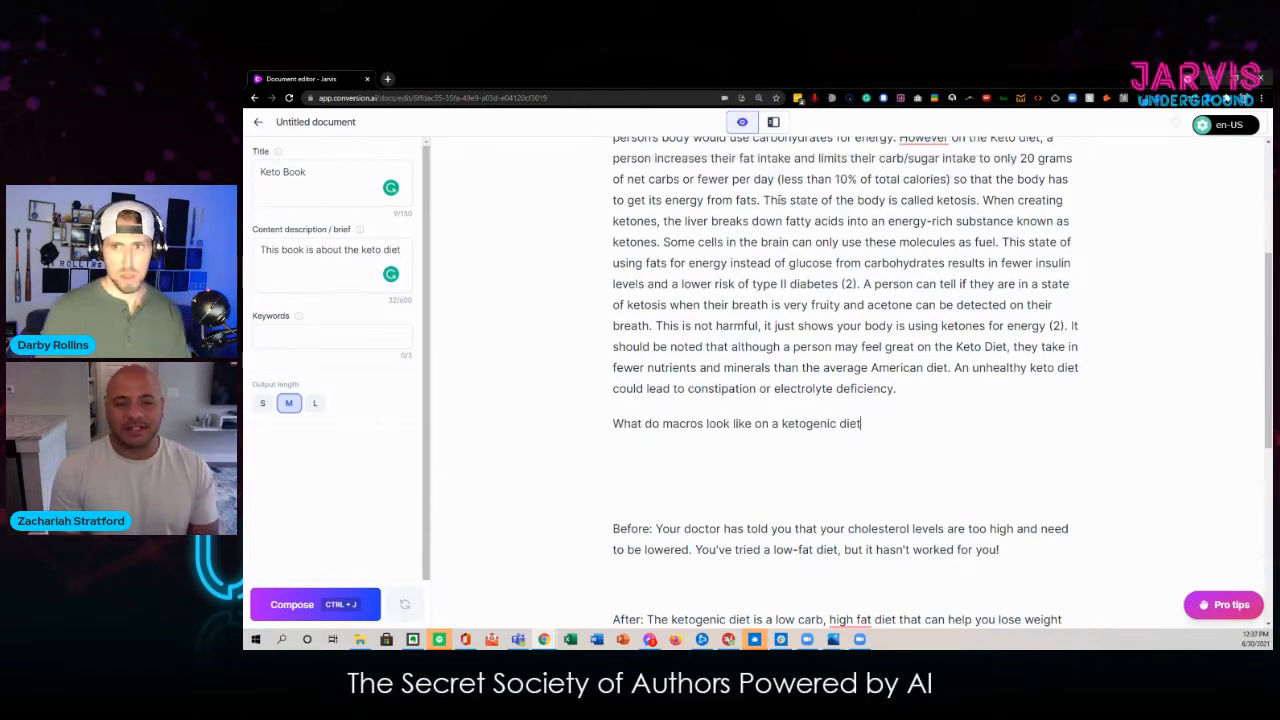
{"action": "key", "text": "ctrl+j"}
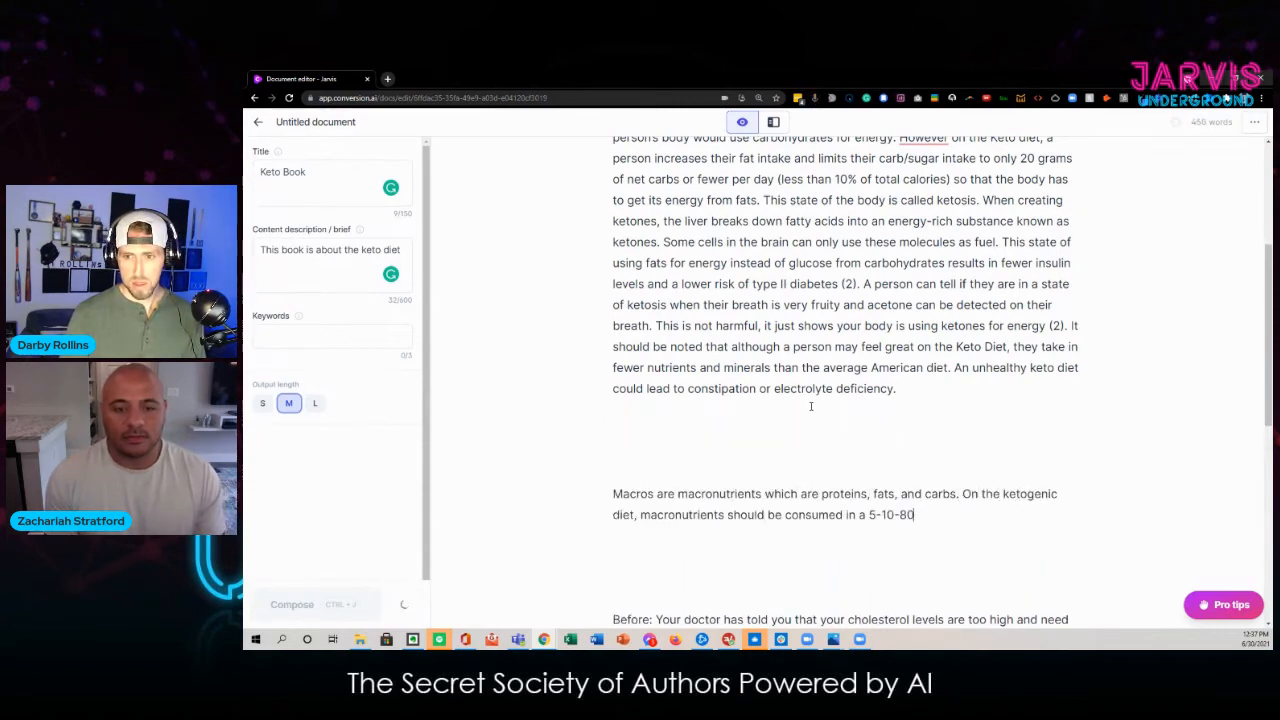
{"action": "scroll", "coordinate": [814, 403], "scroll_direction": "down", "scroll_amount": 2}
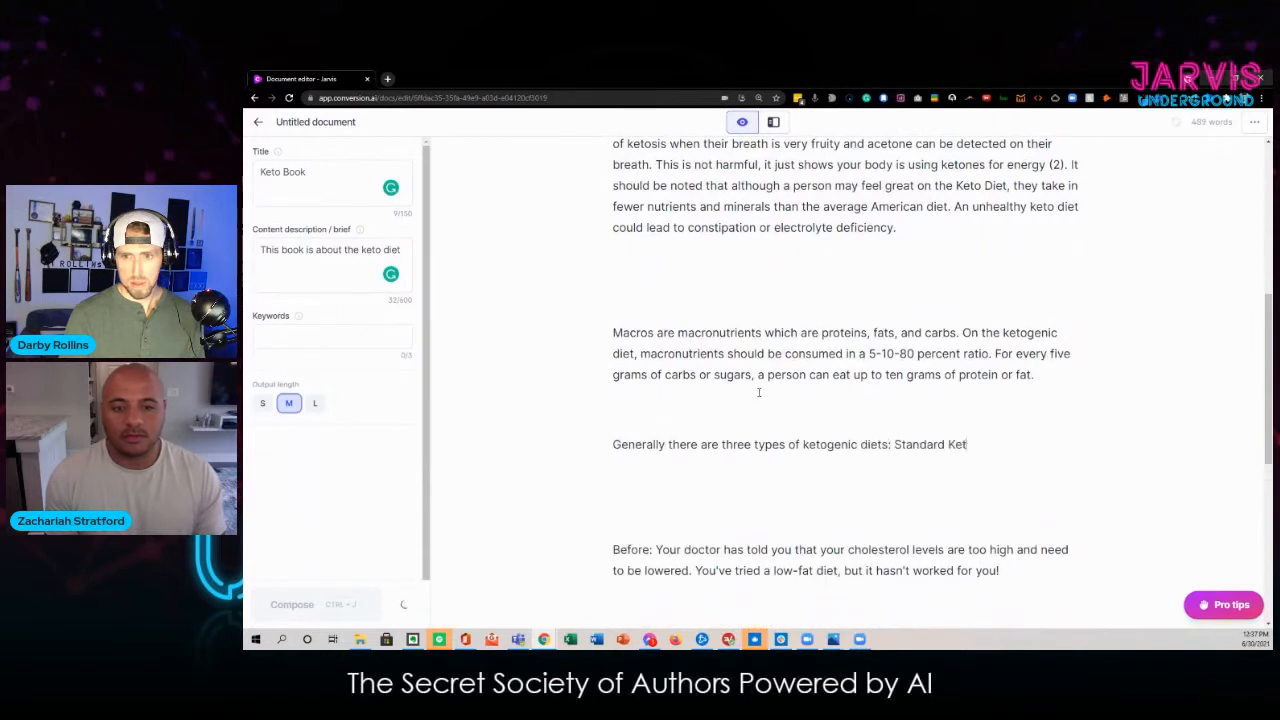
{"action": "scroll", "coordinate": [719, 395], "scroll_direction": "down", "scroll_amount": 1}
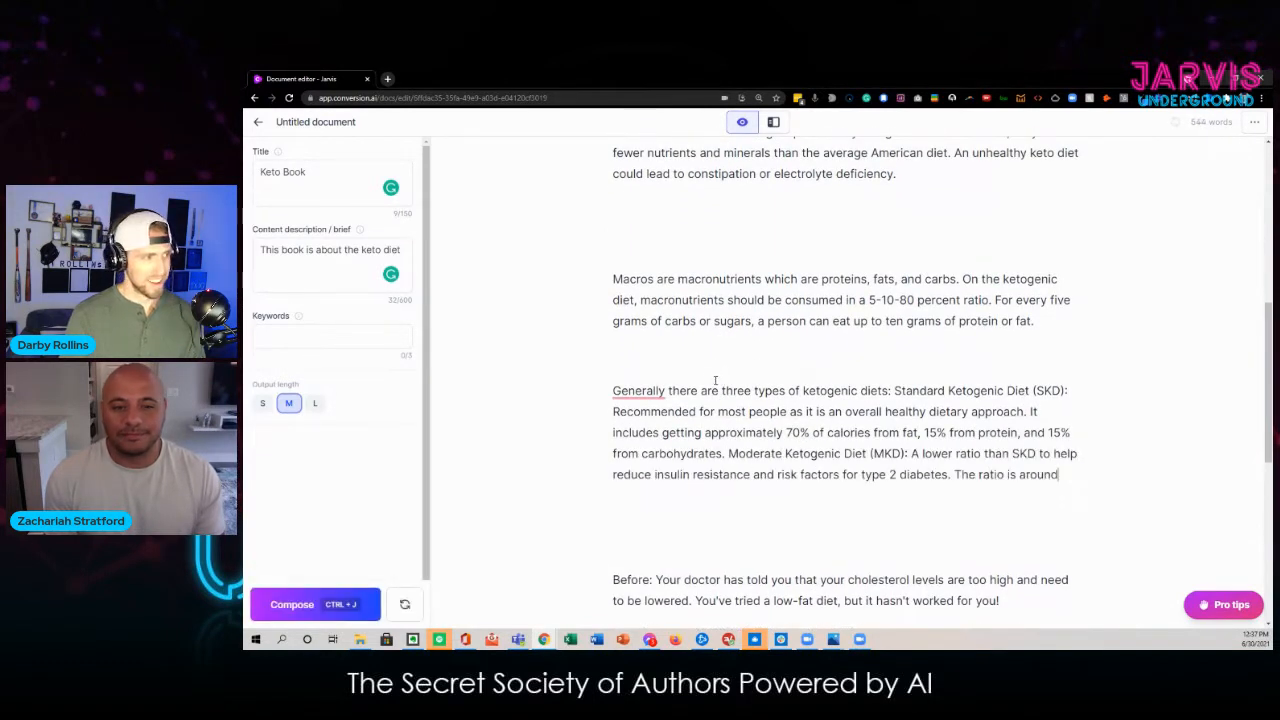
{"action": "scroll", "coordinate": [1034, 348], "scroll_direction": "down", "scroll_amount": 2}
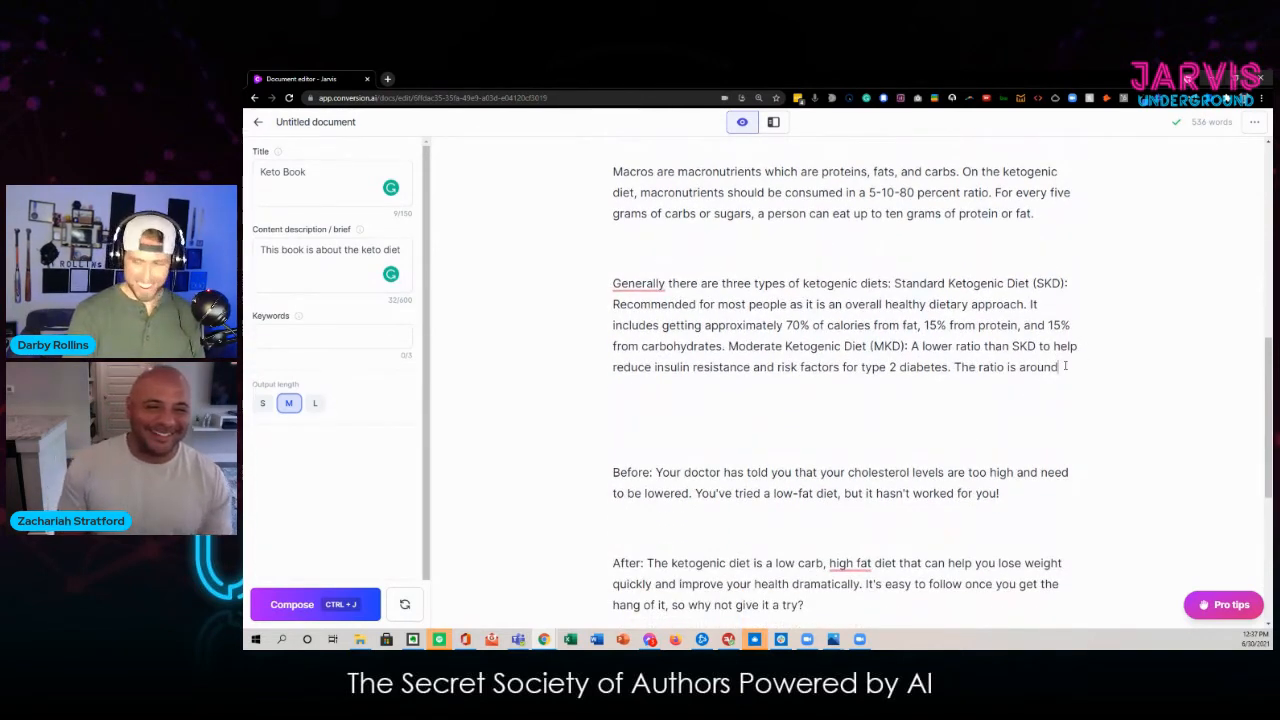
Step: Have Jarvis extend the paragraph on the three types of ketogenic diets twice with further composed text
{"action": "key", "text": "ctrl+j"}
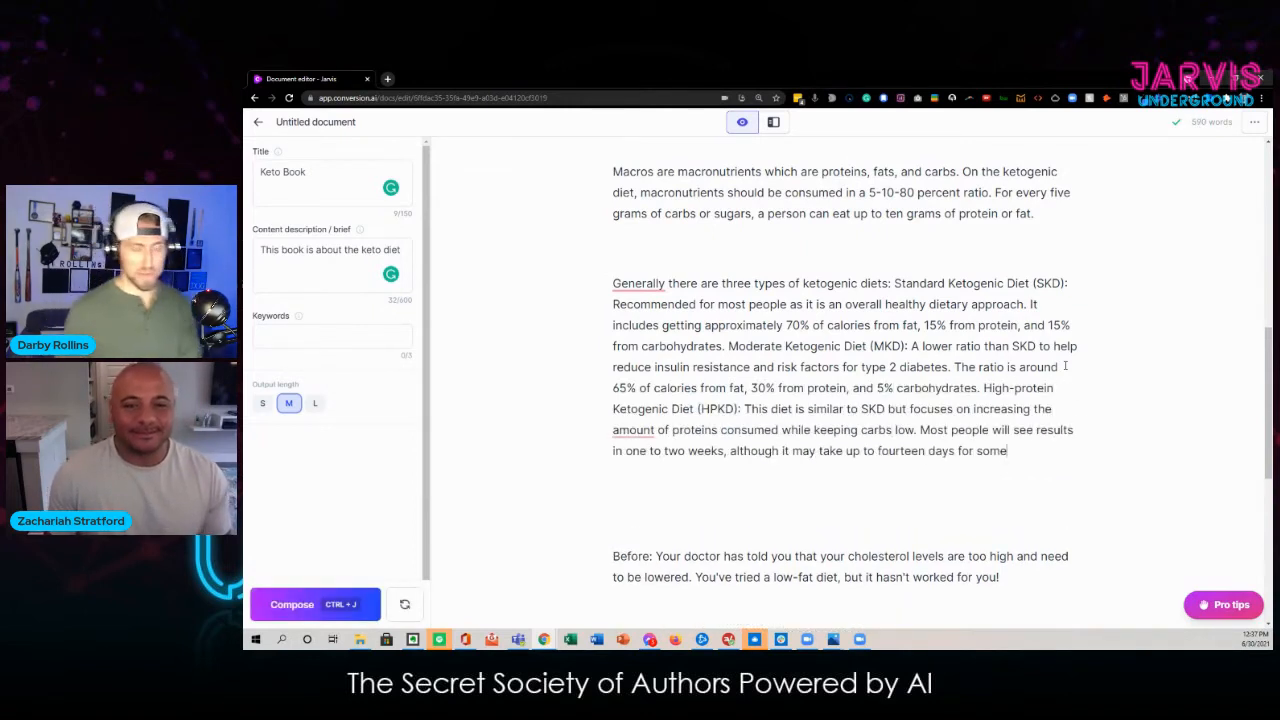
{"action": "key", "text": "ctrl+j"}
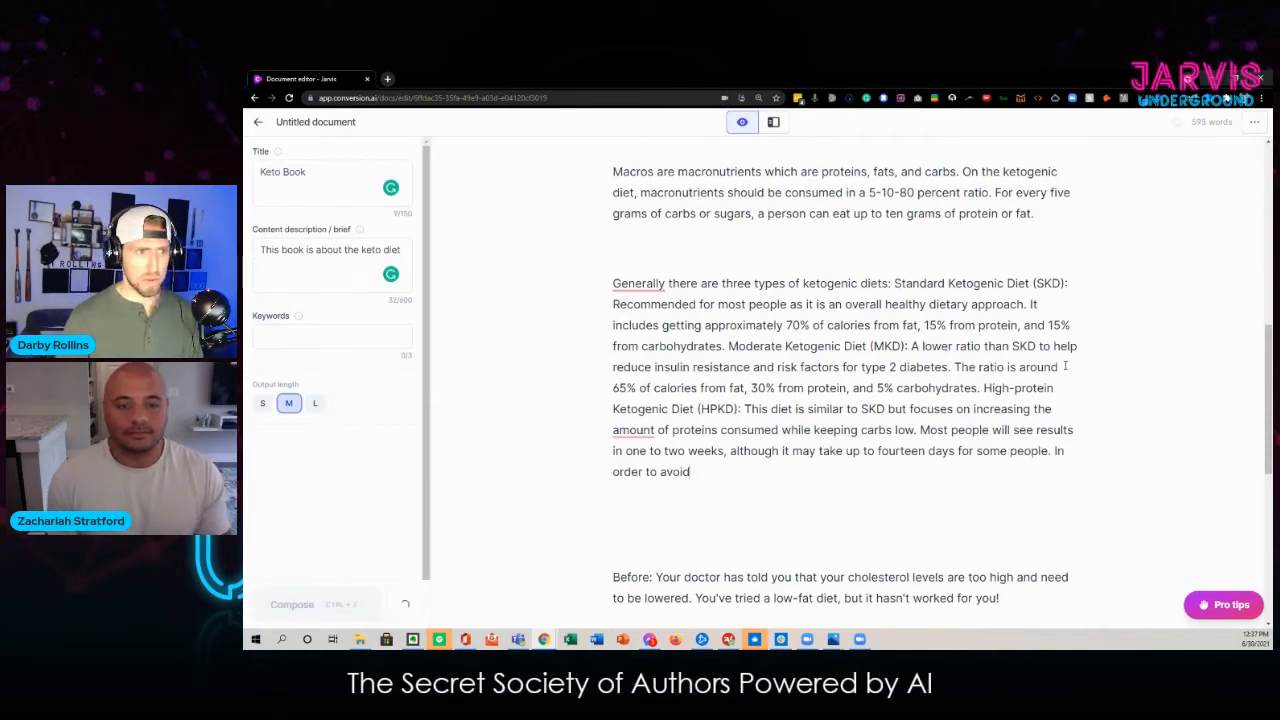
{"action": "scroll", "coordinate": [747, 418], "scroll_direction": "down", "scroll_amount": 2}
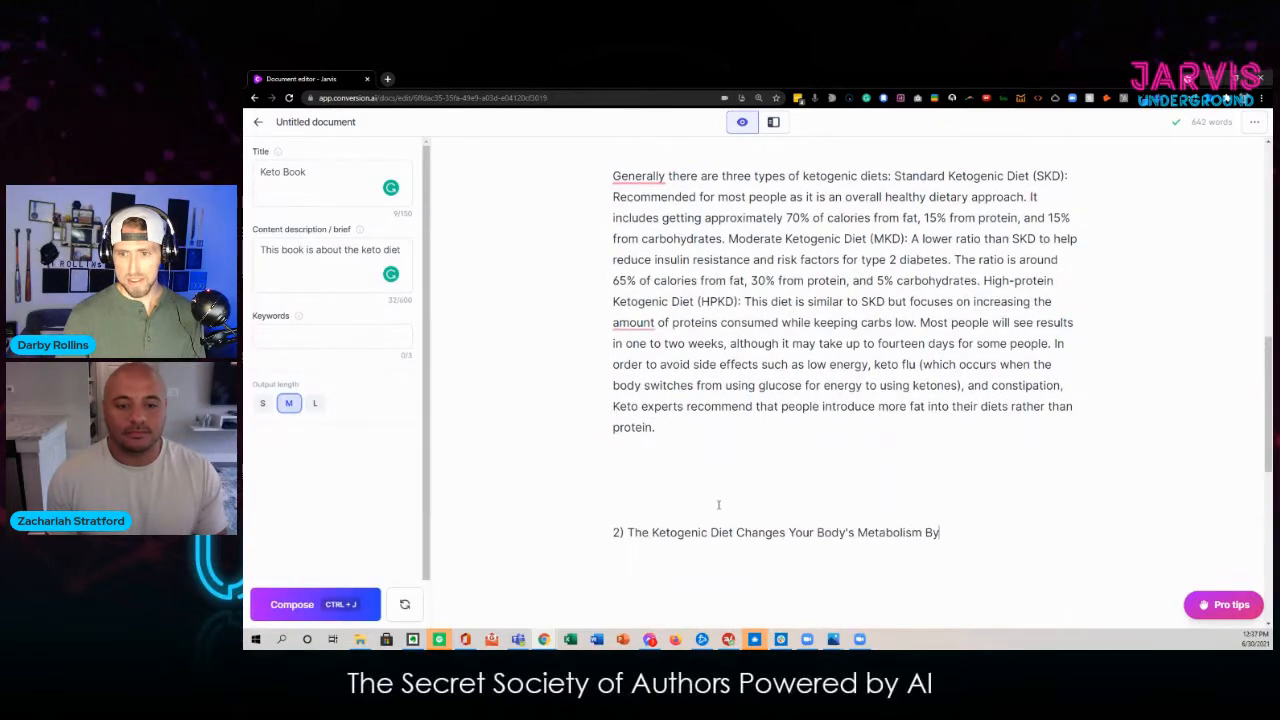
{"action": "scroll", "coordinate": [718, 505], "scroll_direction": "down", "scroll_amount": 2}
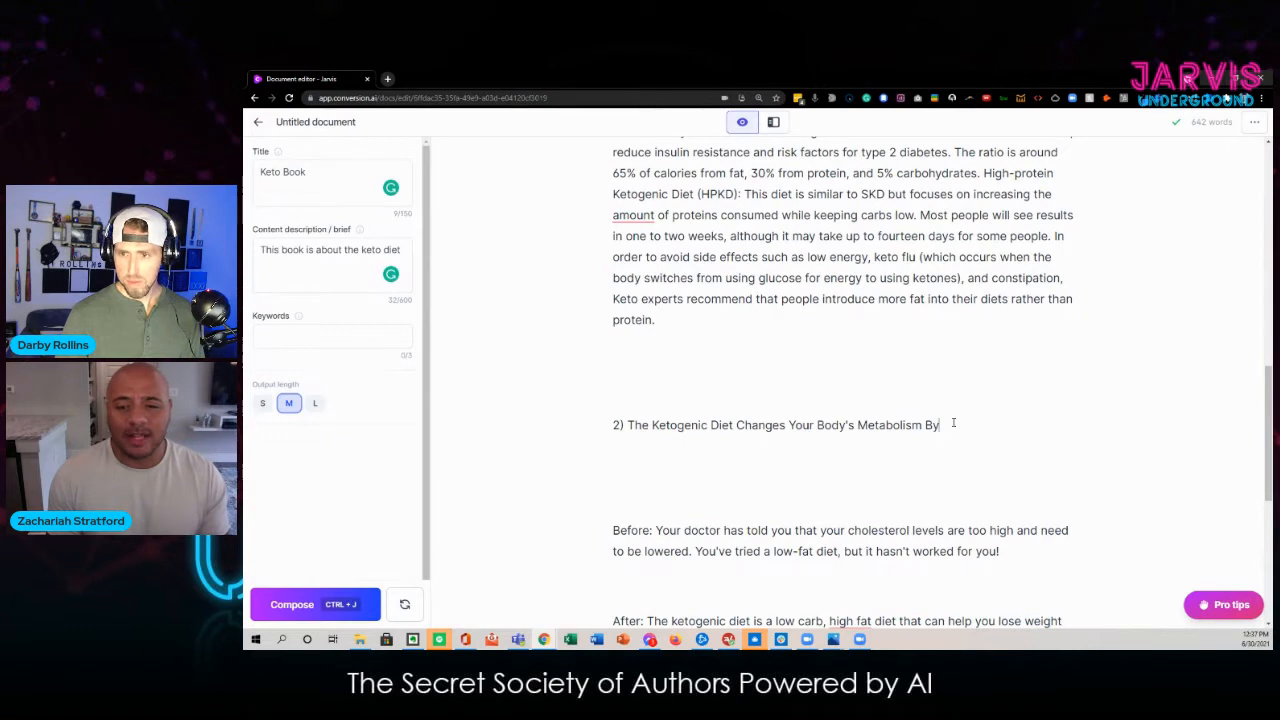
Step: Replace the unfinished "2) The Ketogenic Diet Changes Your Body's Metabolism By" heading by dictating and running "write me a book outline on the benefits of ketogenic diet"
{"action": "left_click_drag", "start_coordinate": [953, 423], "coordinate": [557, 374]}
{"action": "key", "text": "BackSpace"}
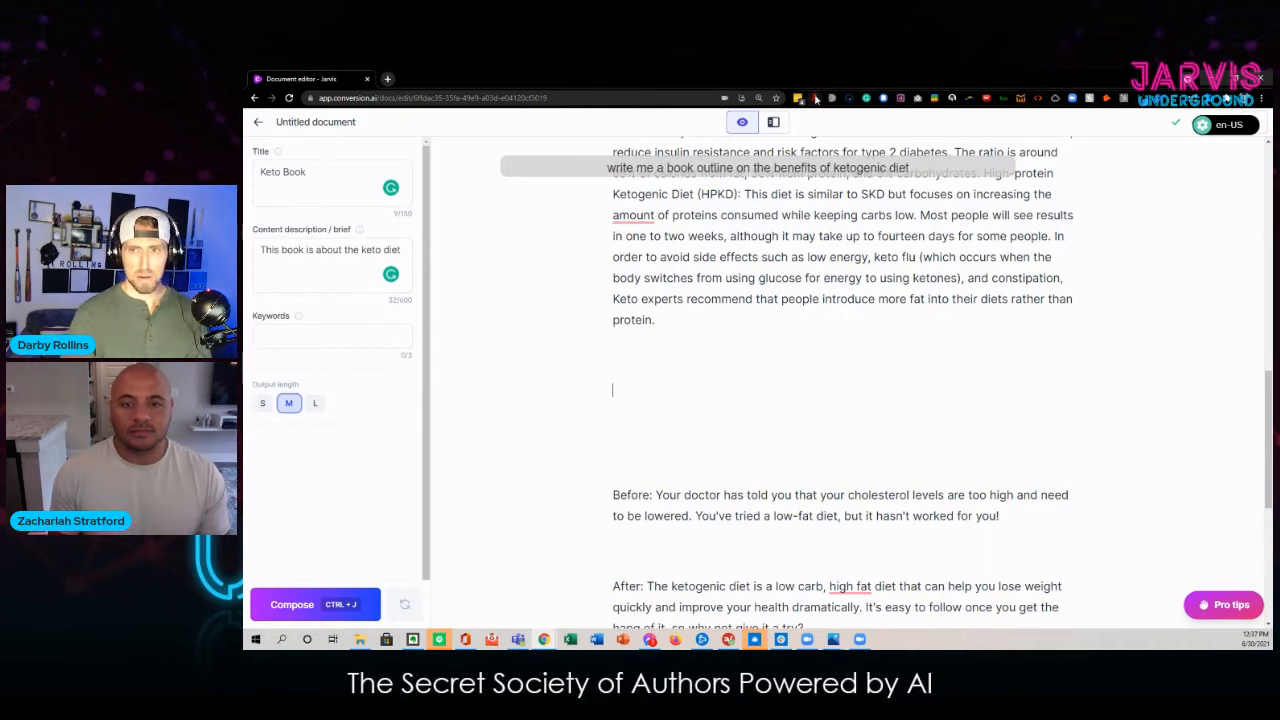
{"action": "key", "text": "ctrl+j"}
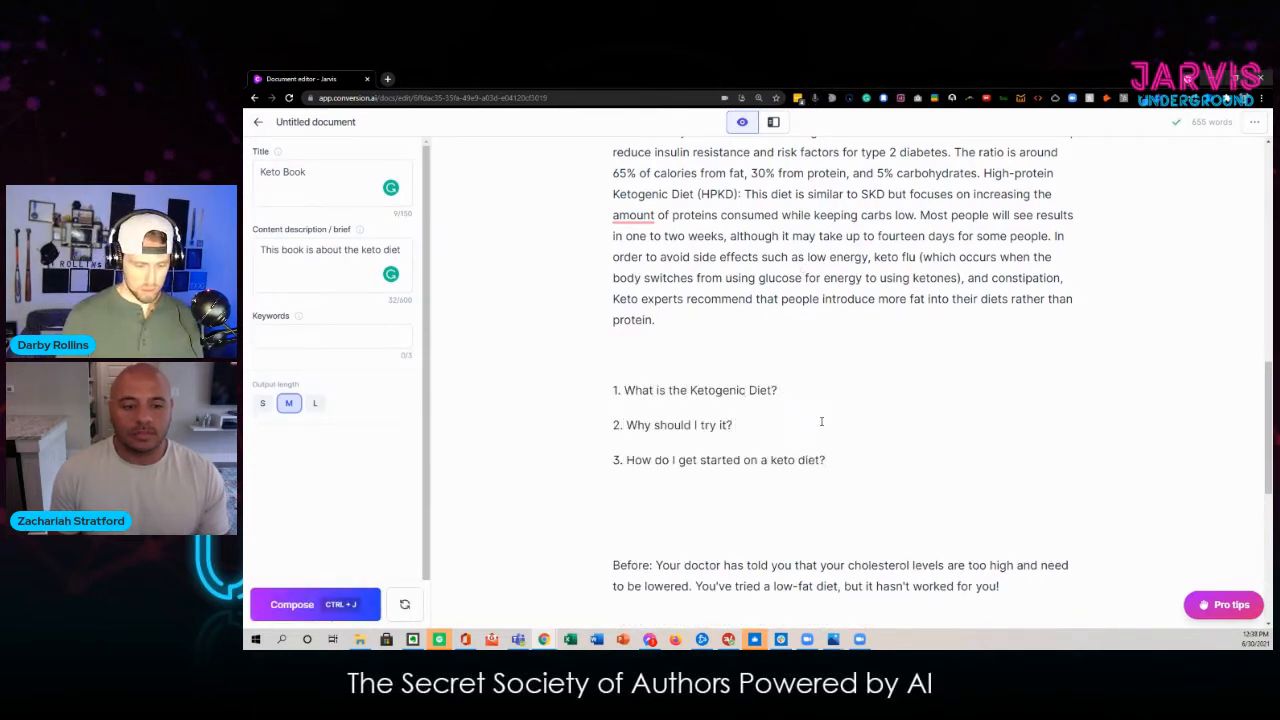
Step: Have Jarvis extend the outline to seven items, then delete the composed "Why should I try the Keto Diet?" section below it
{"action": "key", "text": "ctrl+j"}
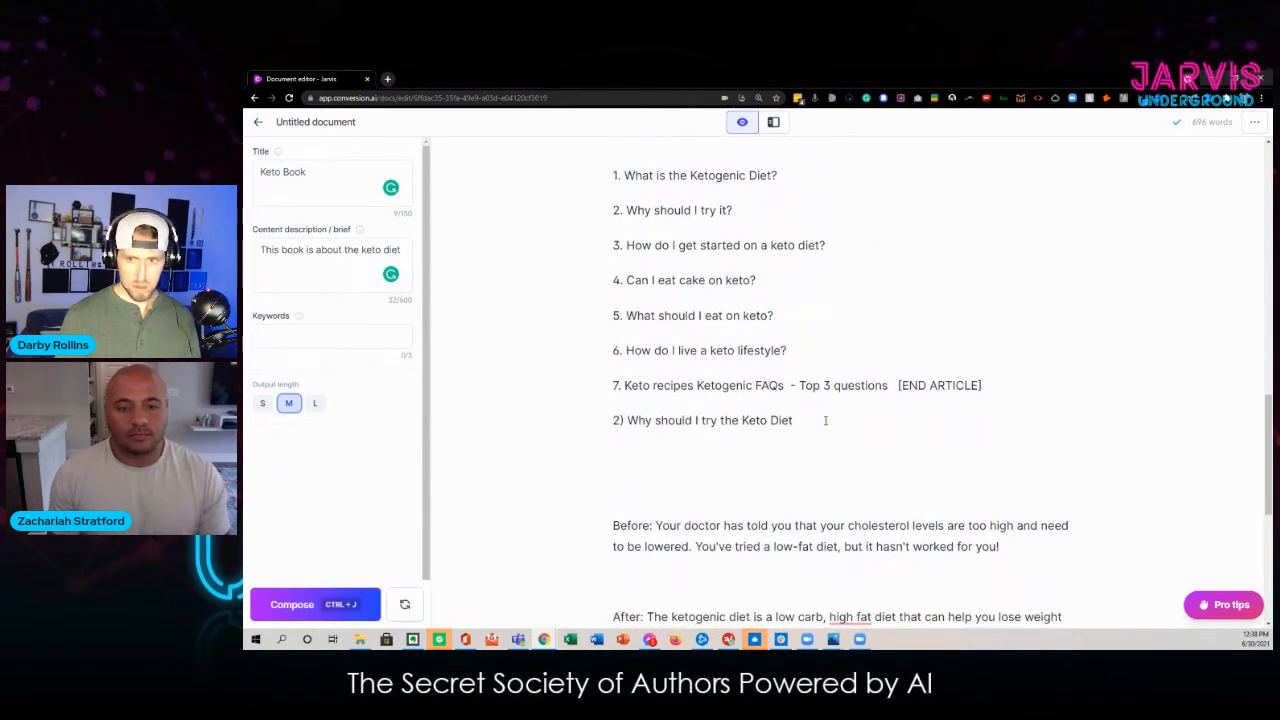
{"action": "key", "text": "ctrl+j"}
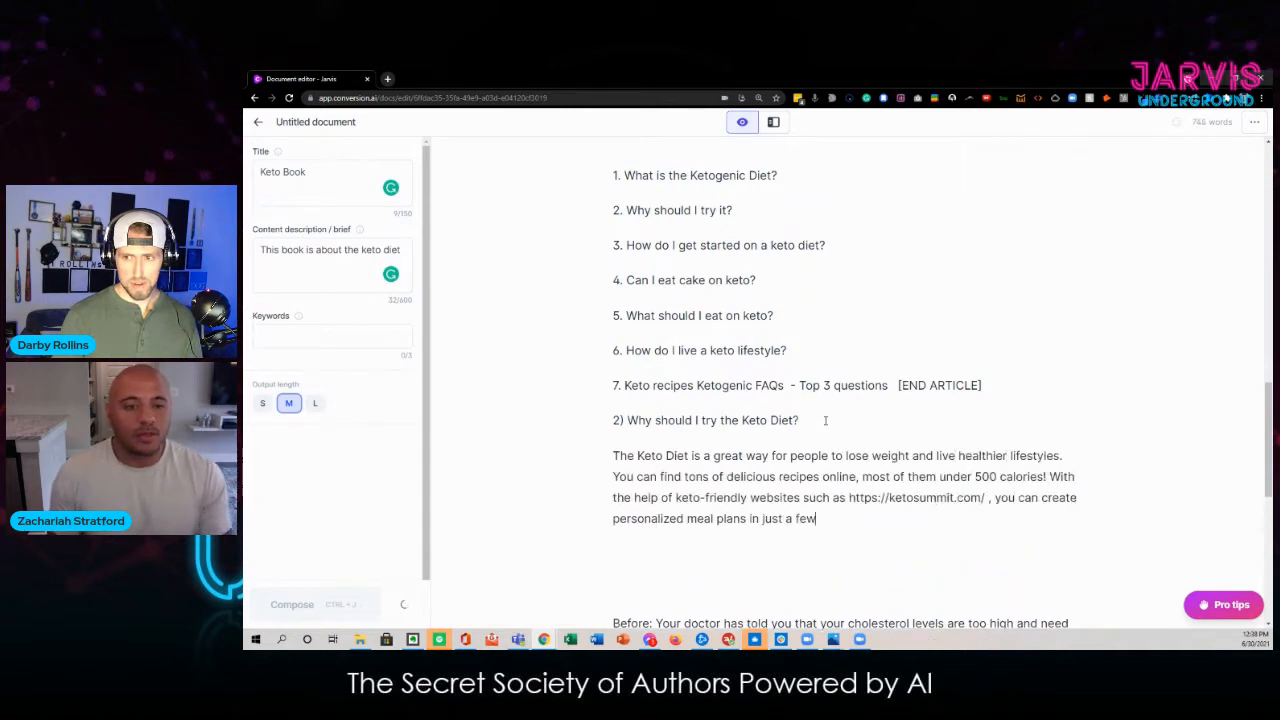
{"action": "left_click_drag", "start_coordinate": [613, 420], "coordinate": [931, 528]}
{"action": "key", "text": "BackSpace"}
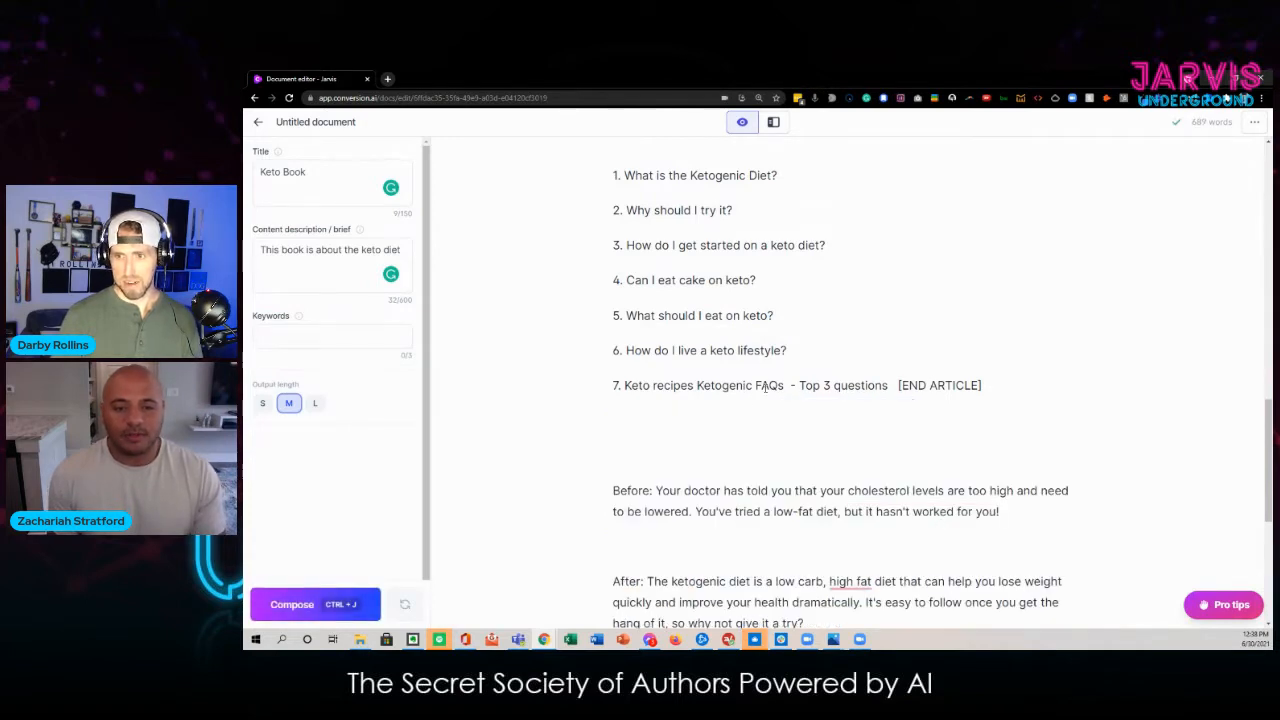
Step: Below outline item 7, dictate and run "What are the top seven most frequently asked questions about the ketogenic diet outline this in a blog post format"
{"action": "left_click", "coordinate": [984, 385]}
{"action": "key", "text": "Return"}
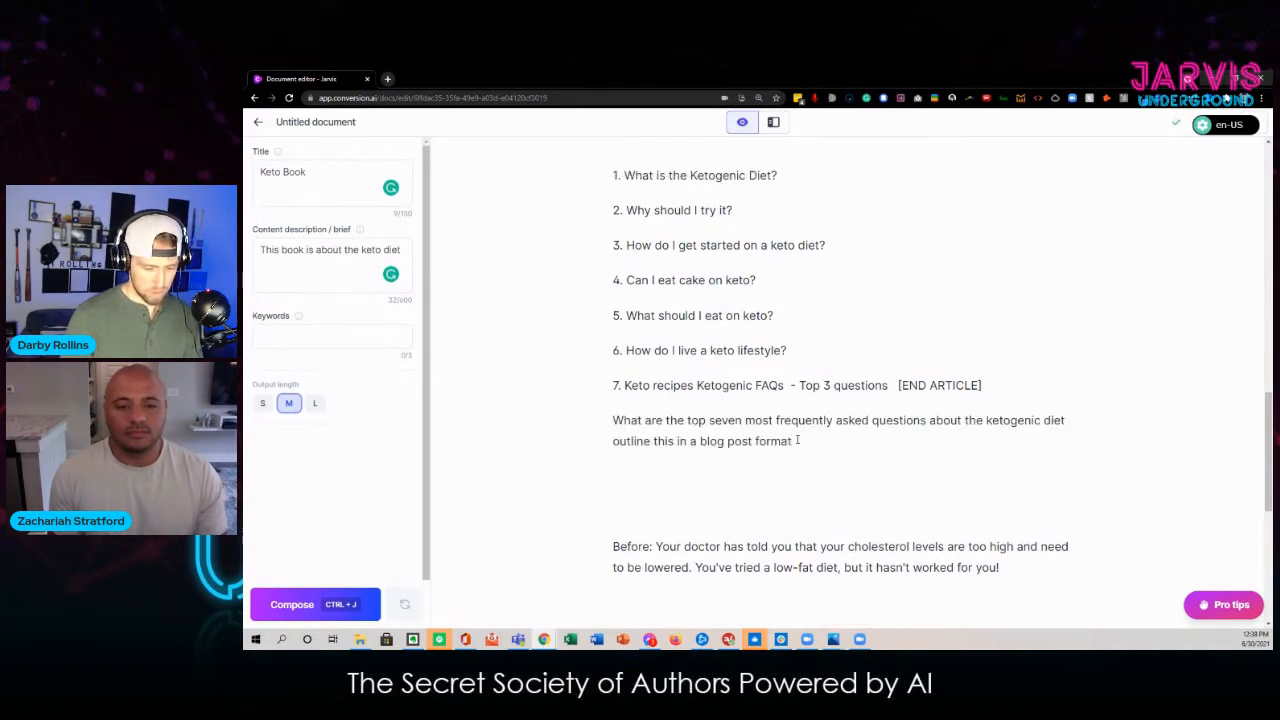
{"action": "key", "text": "ctrl+Return"}
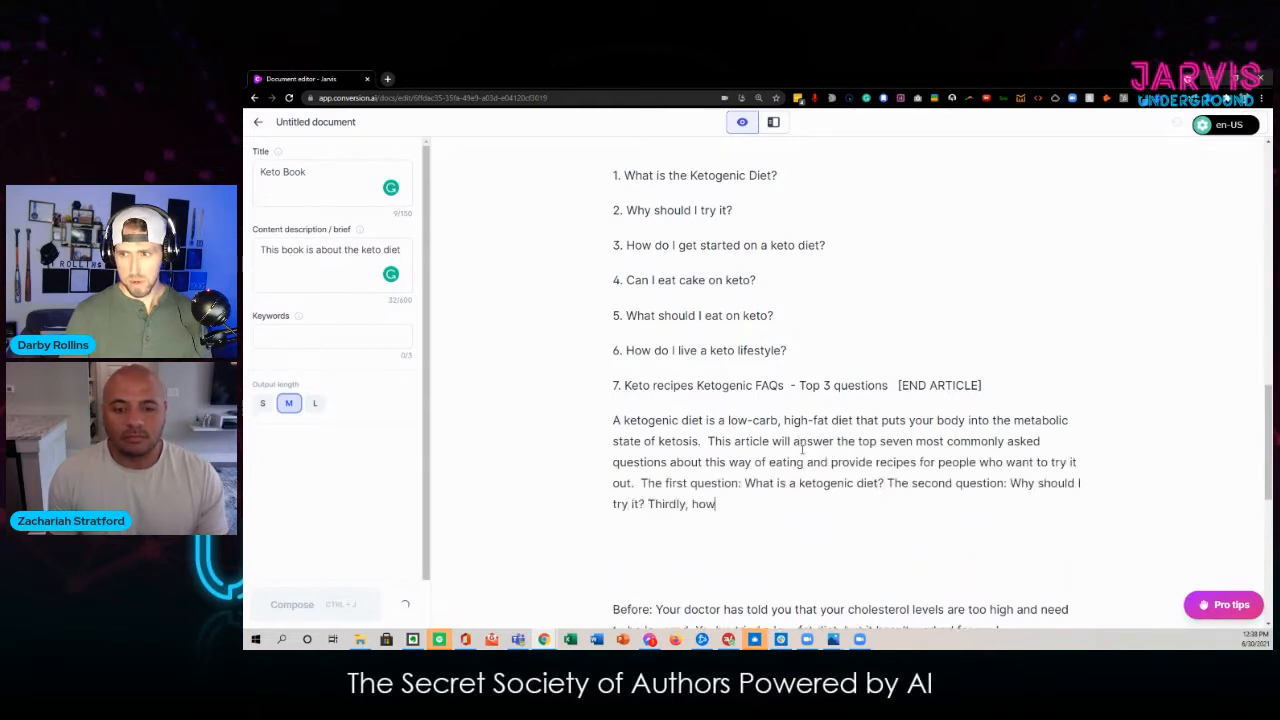
{"action": "scroll", "coordinate": [802, 448], "scroll_direction": "down", "scroll_amount": 1}
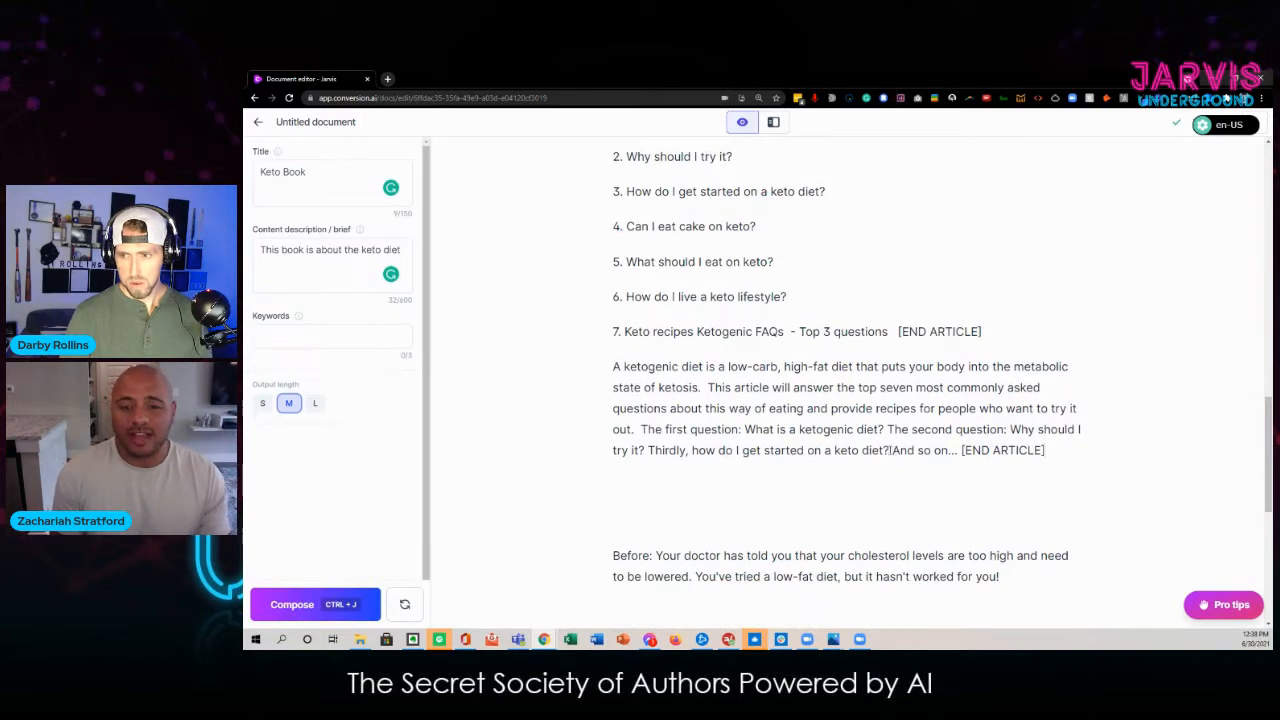
Step: Delete "And so on... [END ARTICLE]" from the end of the generated FAQ paragraph
{"action": "left_click_drag", "start_coordinate": [893, 450], "coordinate": [937, 455]}
{"action": "left_click", "coordinate": [1062, 452]}
{"action": "key", "text": "BackSpace"}
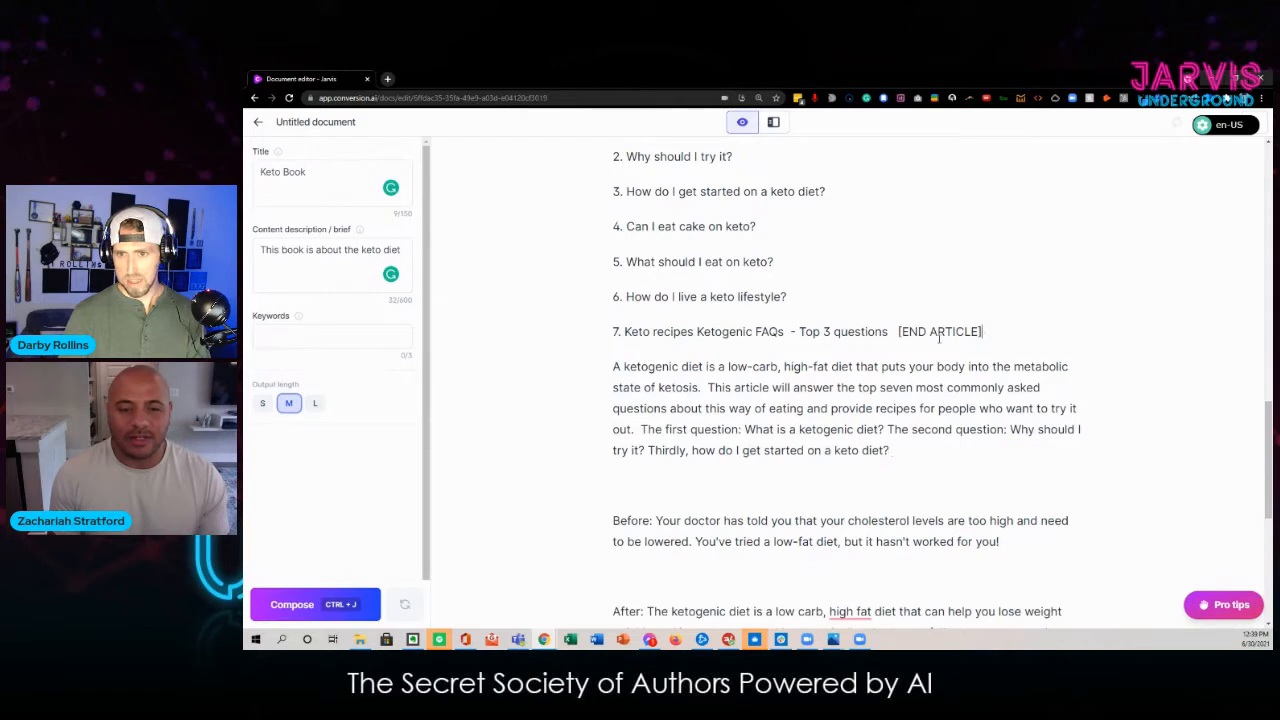
{"action": "left_click_drag", "start_coordinate": [613, 366], "coordinate": [813, 408]}
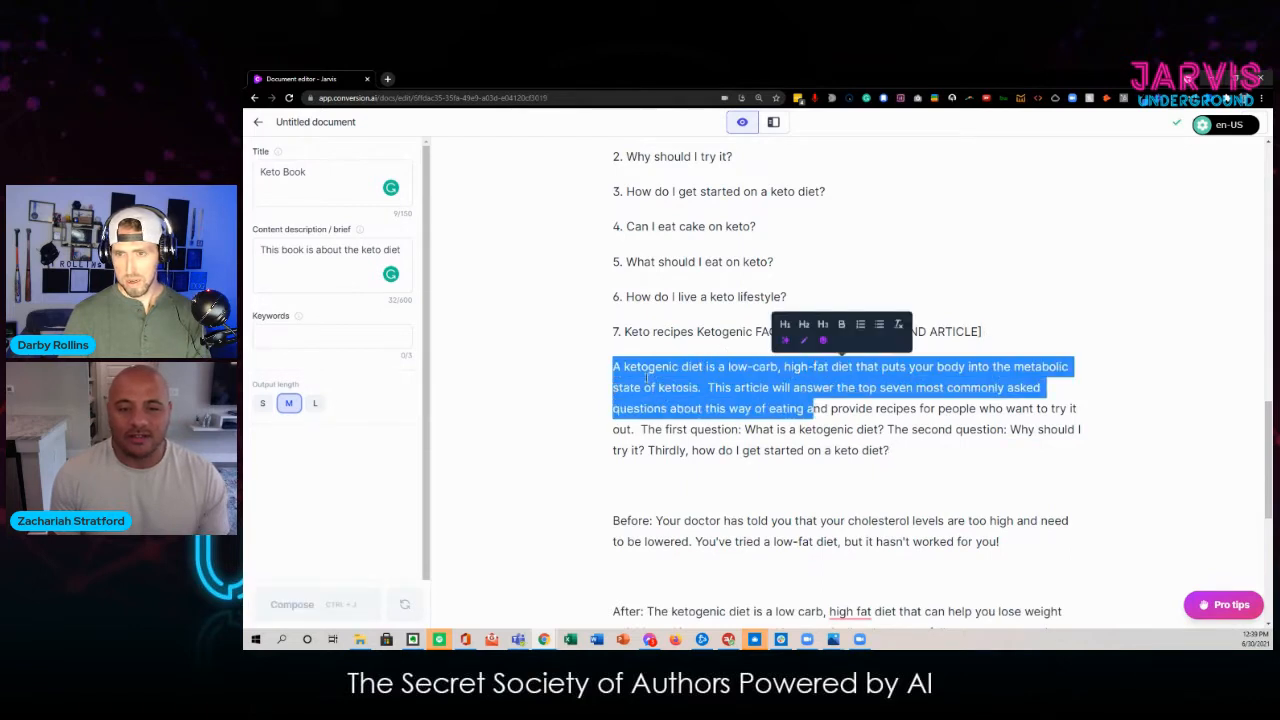
{"action": "left_click", "coordinate": [649, 368]}
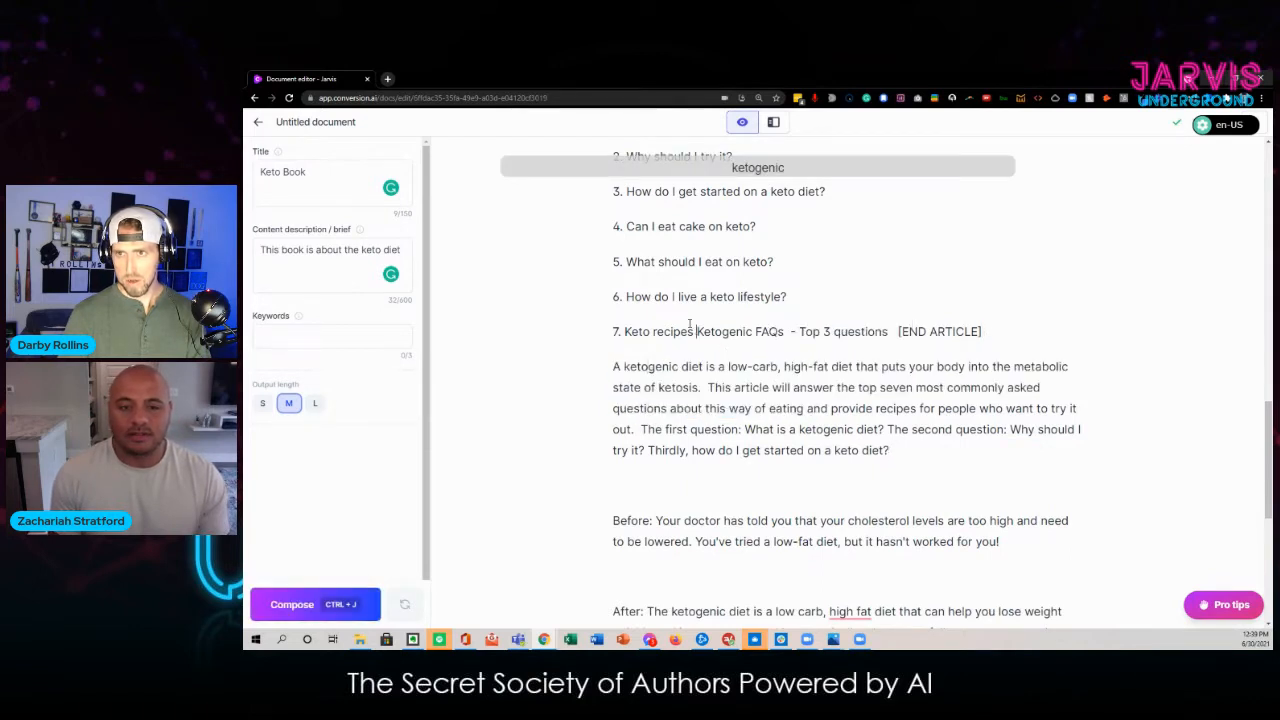
Step: Shorten outline item 7 to "Ketogenic FAQs" by removing the recipes wording, the top 3 questions note and the end-of-article tag
{"action": "left_click_drag", "start_coordinate": [689, 323], "coordinate": [623, 331]}
{"action": "key", "text": "BackSpace"}
{"action": "left_click_drag", "start_coordinate": [910, 331], "coordinate": [731, 331]}
{"action": "key", "text": "BackSpace"}
{"action": "key", "text": "BackSpace"}
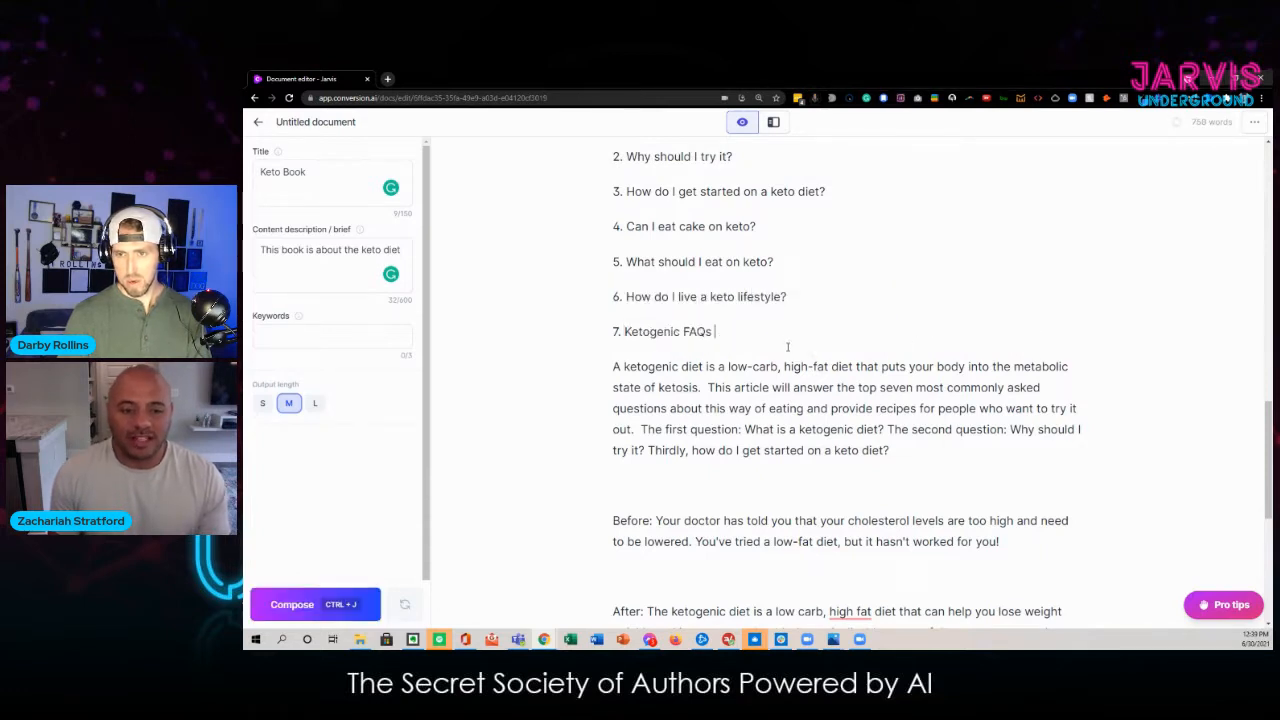
Step: Have Jarvis continue the FAQ paragraph twice from the end of "how do I get started on a keto diet?"
{"action": "left_click", "coordinate": [905, 450]}
{"action": "key", "text": "ctrl+j"}
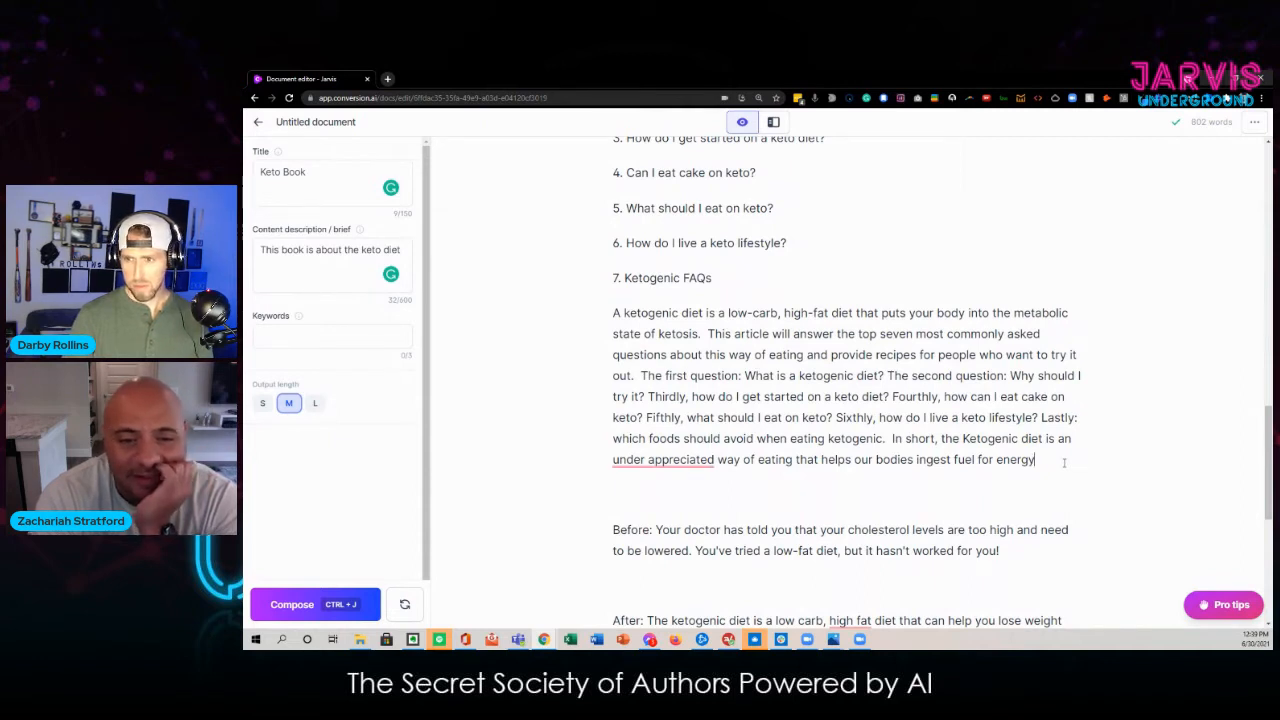
{"action": "key", "text": "ctrl+j"}
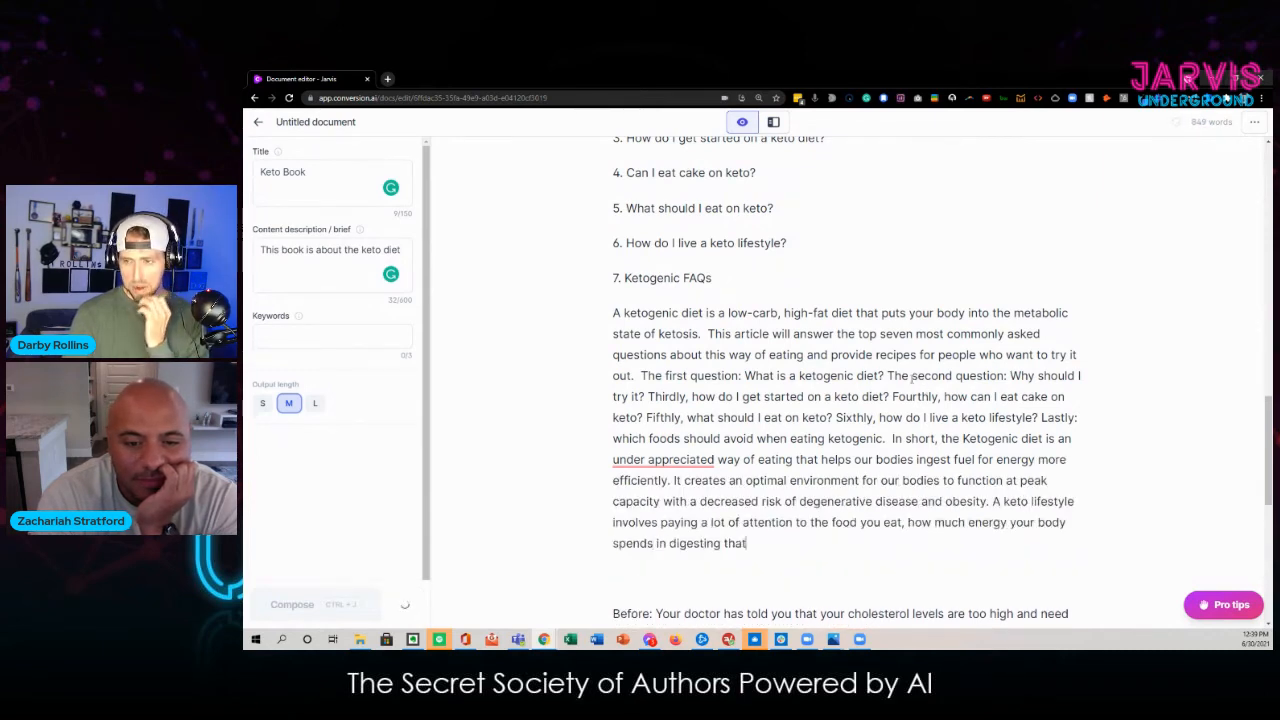
{"action": "scroll", "coordinate": [920, 395], "scroll_direction": "down", "scroll_amount": 1}
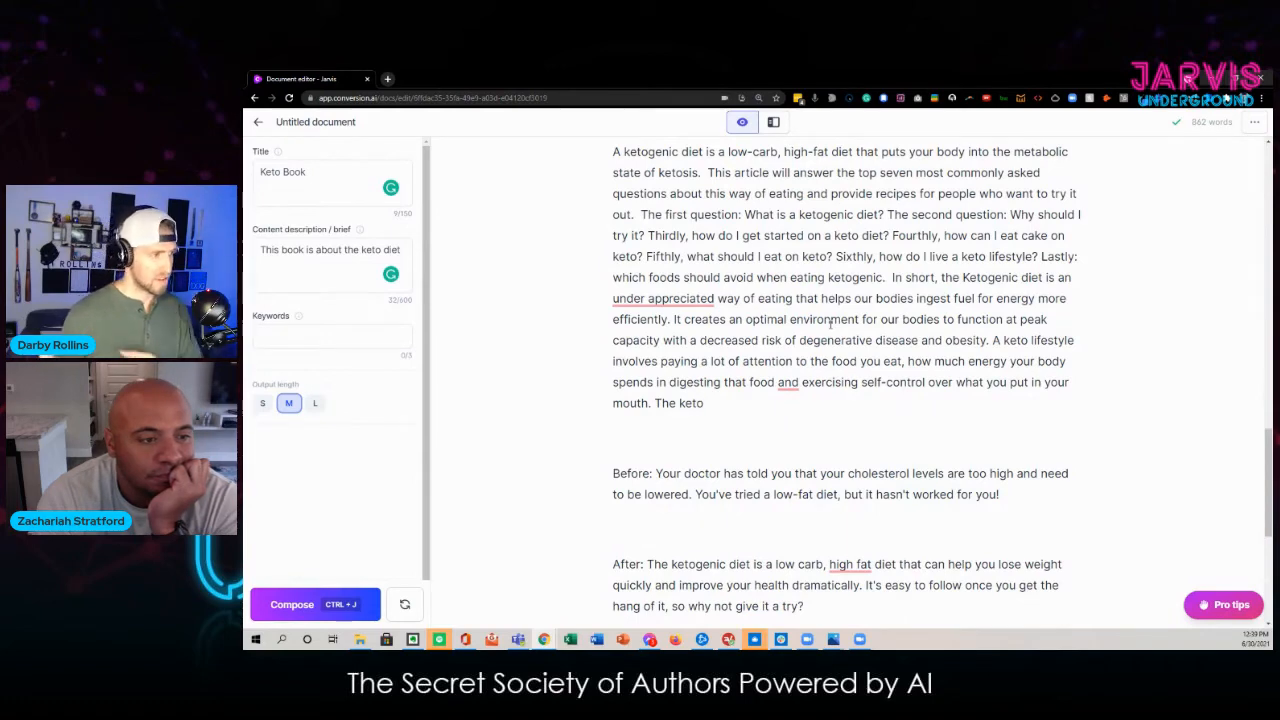
Step: Replace the content description by dictating that this is the outline for a ketogenic diet book, specifically bullet points for each chapter and subsections of each chapter
{"action": "left_click", "coordinate": [311, 269]}
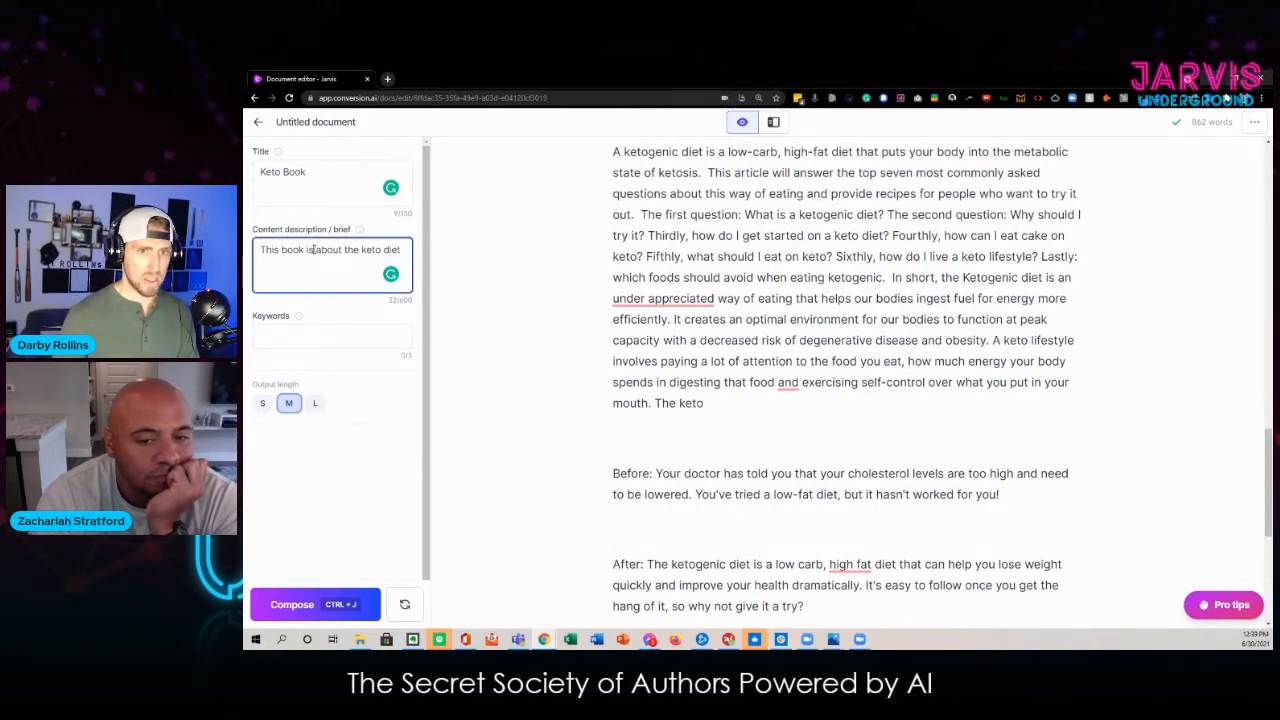
{"action": "key", "text": "ctrl+a"}
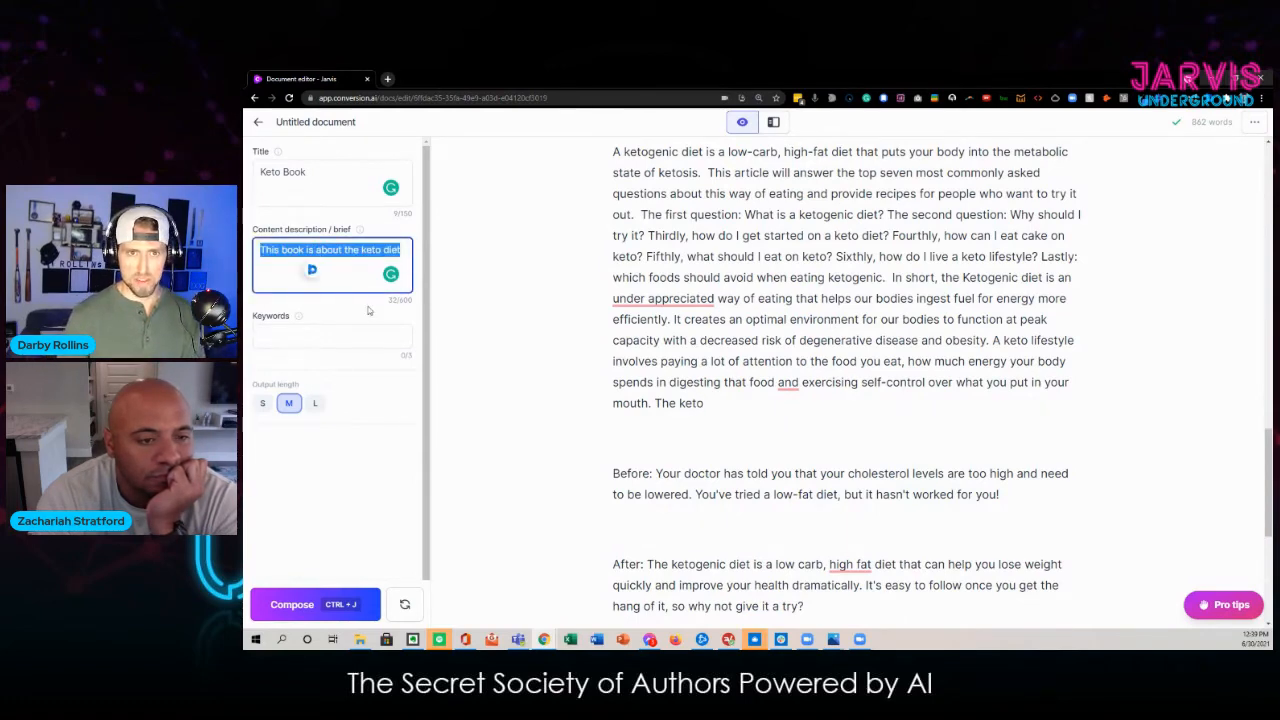
{"action": "double_click", "coordinate": [325, 249]}
{"action": "key", "text": "ctrl+a"}
{"action": "type", "text": "Thi"}
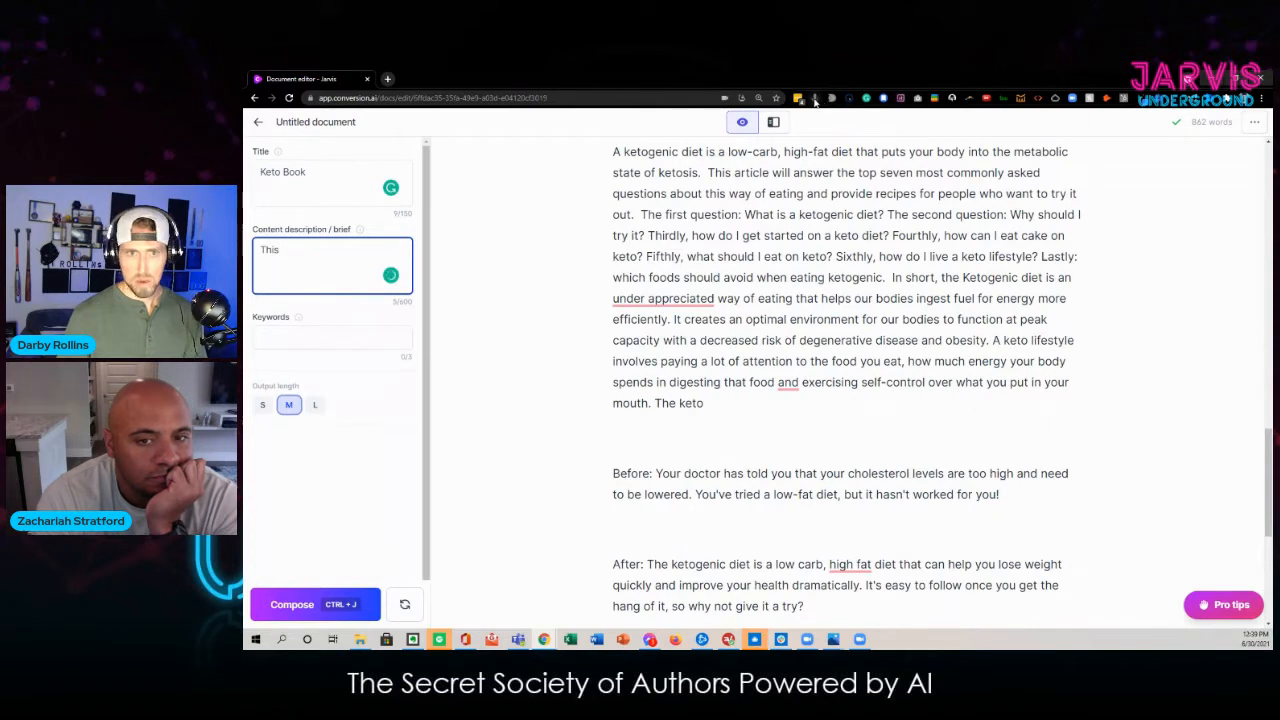
{"action": "type", "text": "s"}
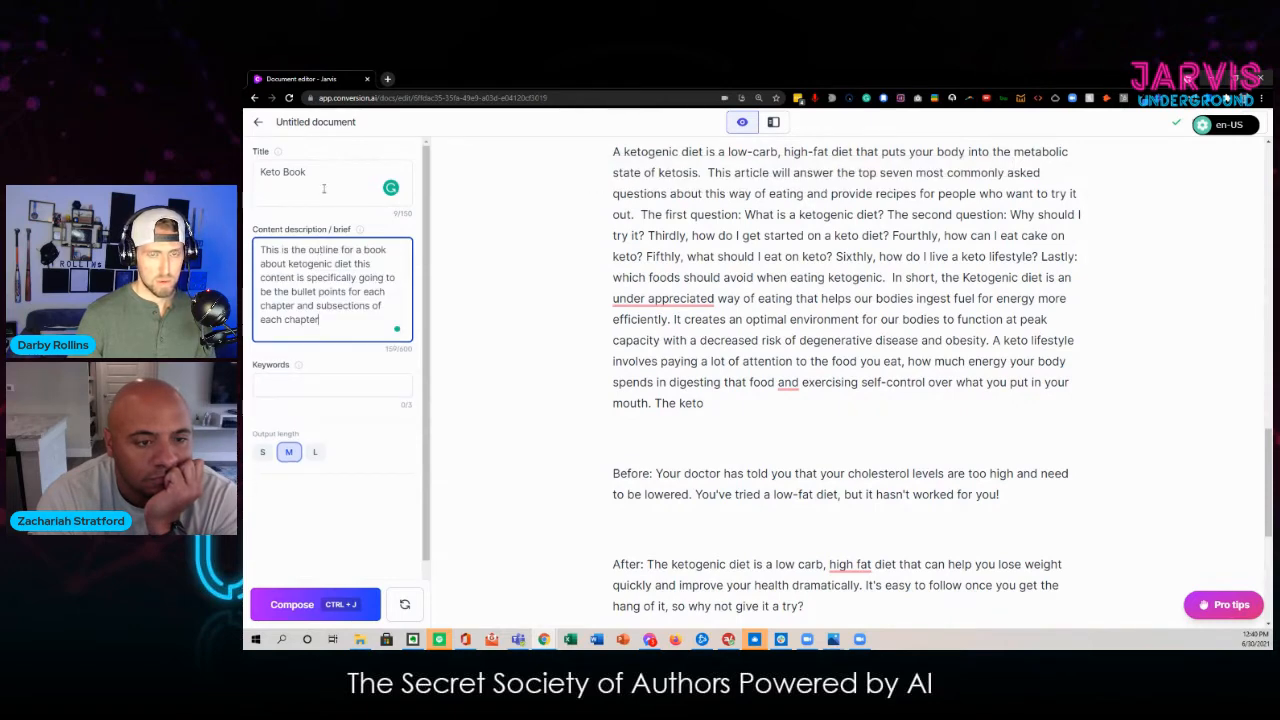
{"action": "left_click", "coordinate": [281, 171]}
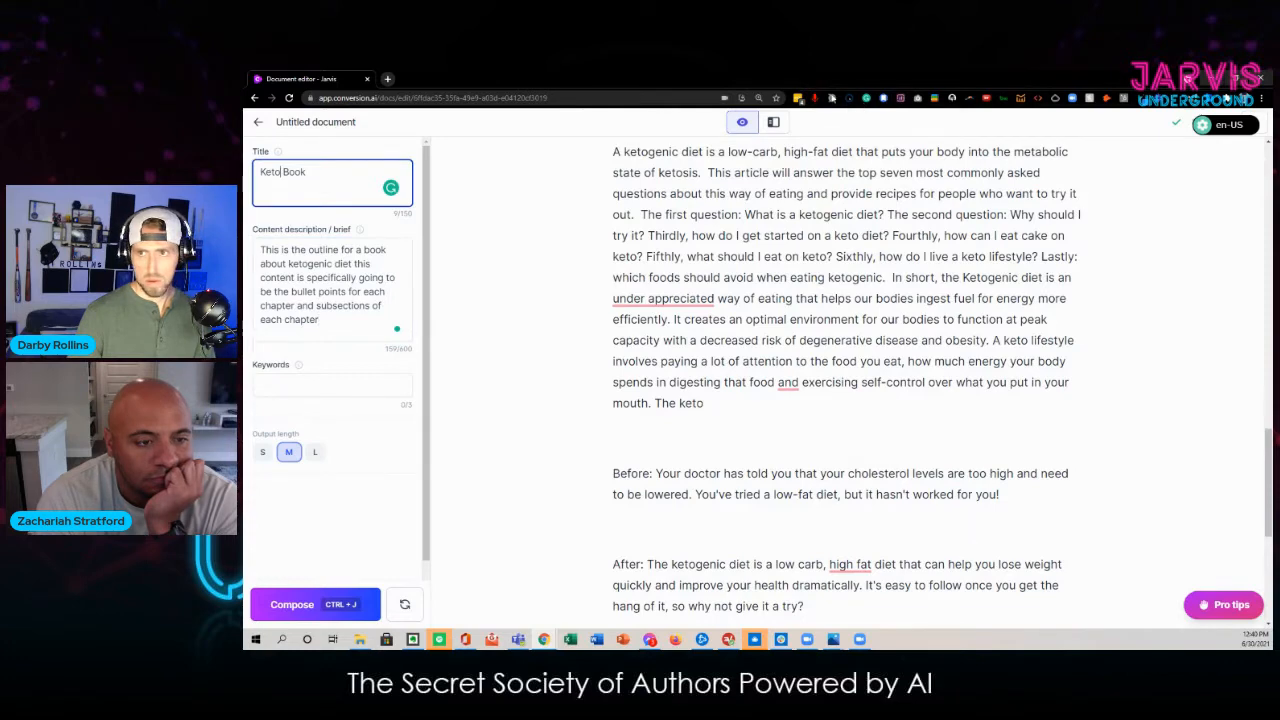
{"action": "left_click", "coordinate": [815, 100]}
Step: Add a "***" separator line below the Bridge paragraph at the end of the document
{"action": "scroll", "coordinate": [757, 357], "scroll_direction": "down", "scroll_amount": 2}
{"action": "left_click", "coordinate": [682, 335]}
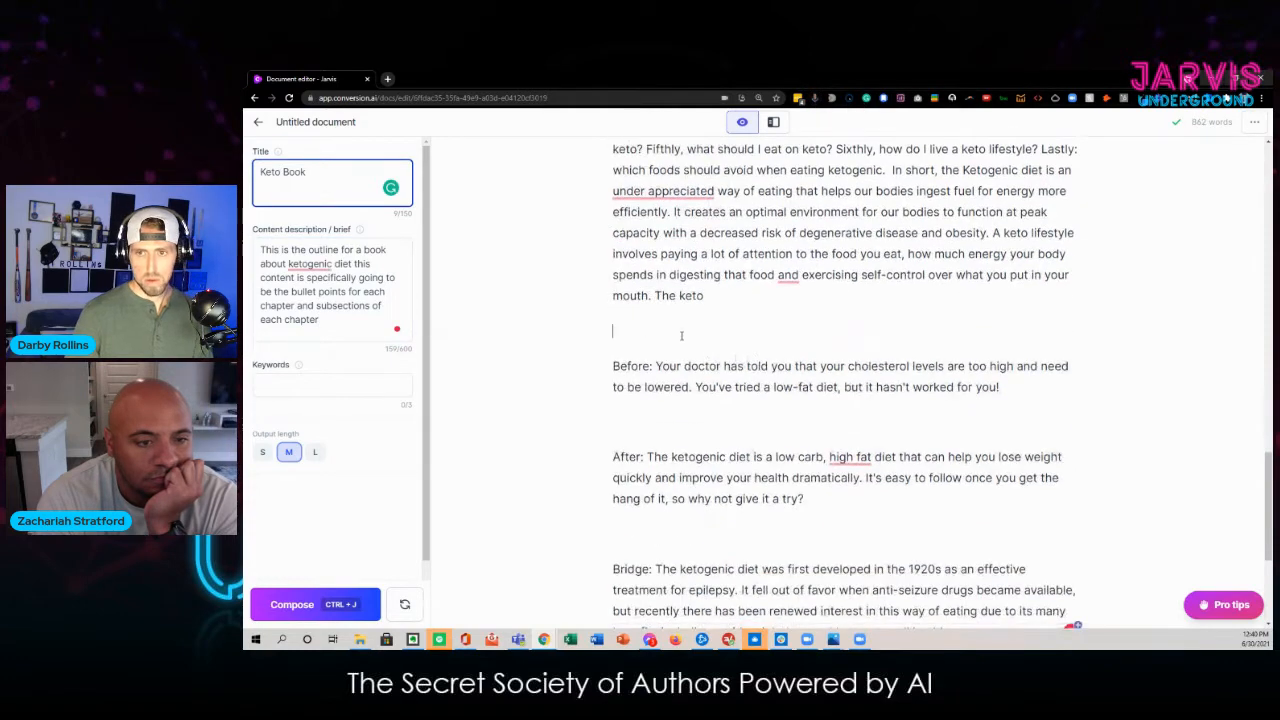
{"action": "key", "text": "BackSpace"}
{"action": "scroll", "coordinate": [950, 362], "scroll_direction": "down", "scroll_amount": 3}
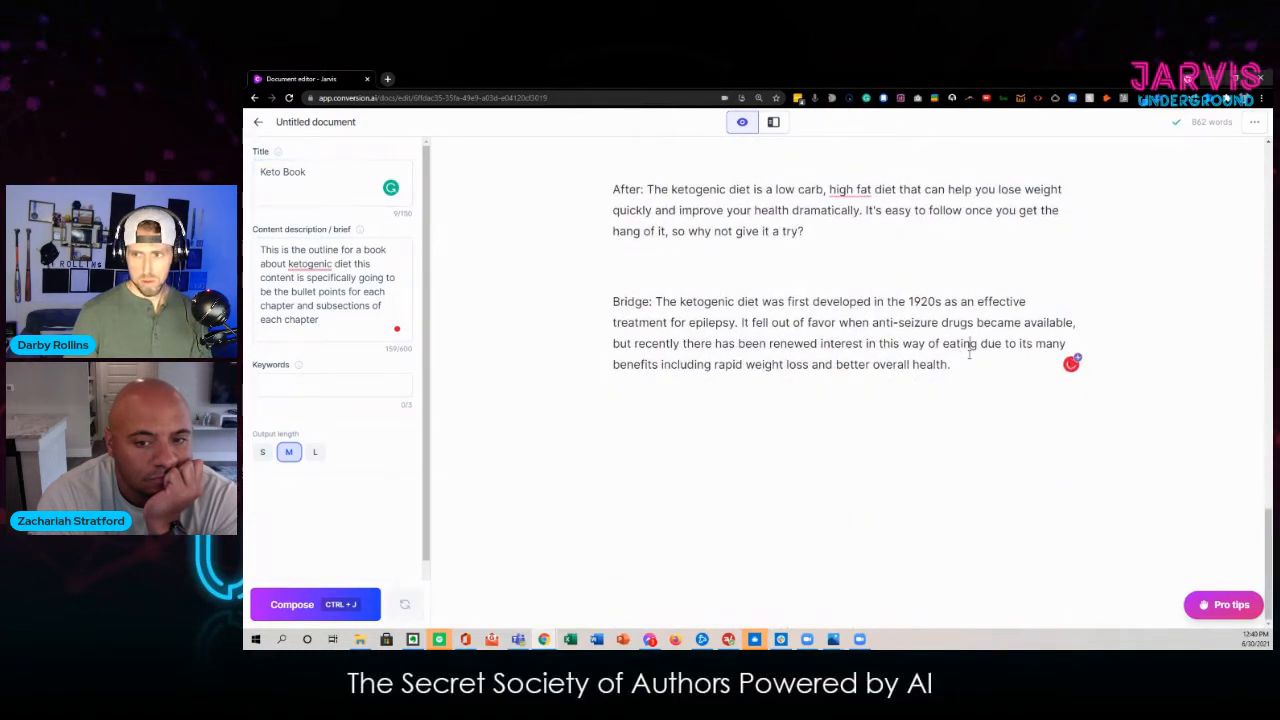
{"action": "key", "text": "Return"}
{"action": "type", "text": "**"}
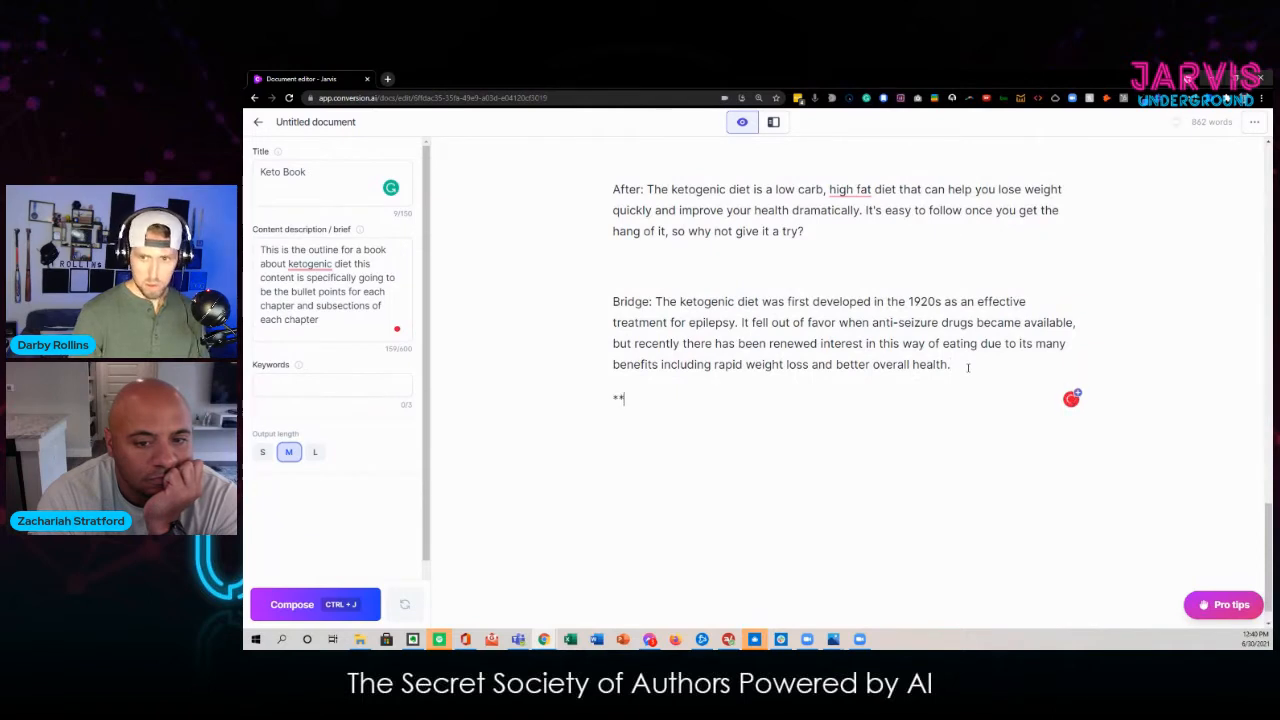
{"action": "type", "text": "*"}
{"action": "key", "text": "Return"}
Step: Copy the content description below the asterisks and have Jarvis generate the book outline from it
{"action": "triple_click", "coordinate": [348, 304]}
{"action": "key", "text": "ctrl+c"}
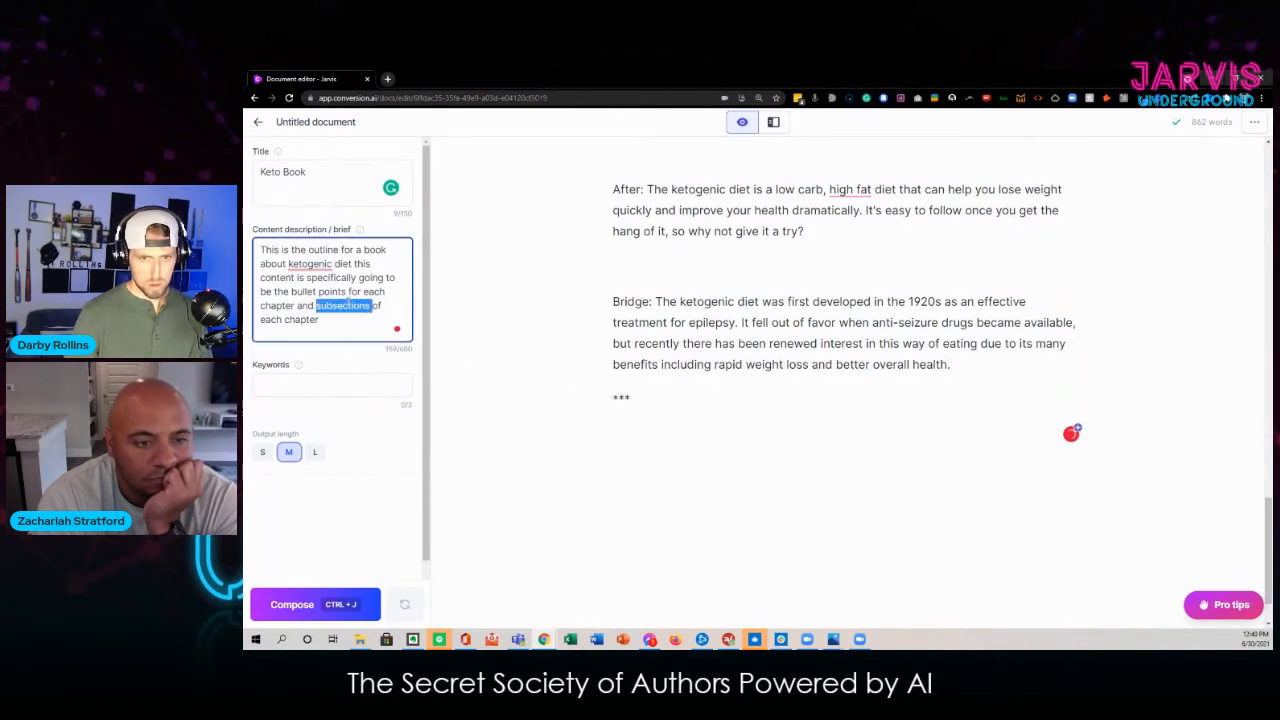
{"action": "left_click", "coordinate": [670, 420]}
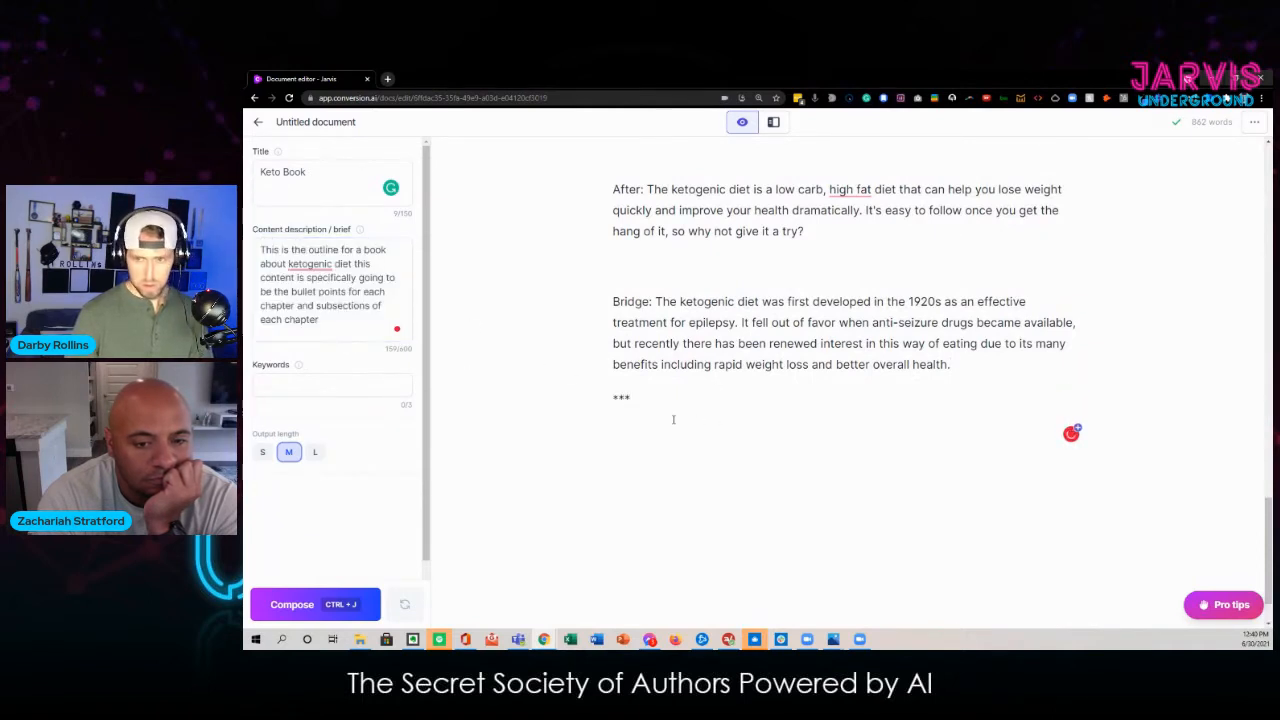
{"action": "key", "text": "ctrl+v"}
{"action": "left_click_drag", "start_coordinate": [1031, 454], "coordinate": [551, 423]}
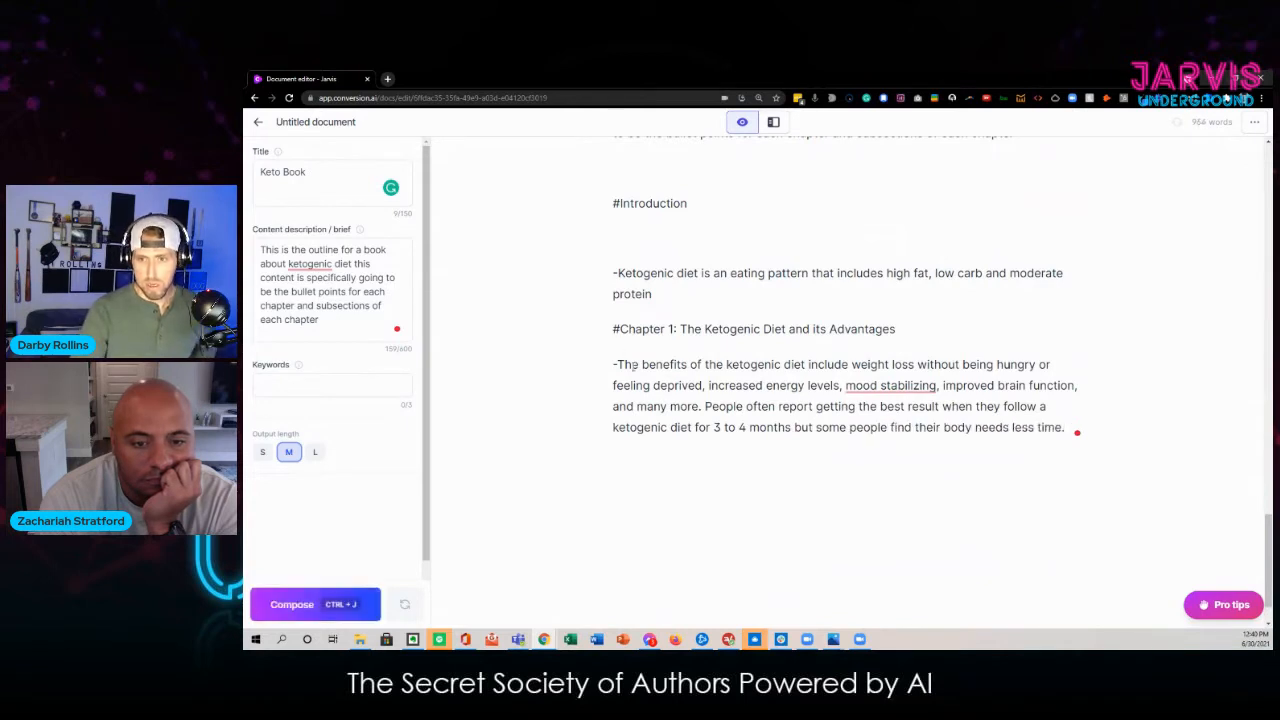
Step: Have Jarvis continue the outline three times from the end of the Chapter 1 text at medium output length
{"action": "key", "text": "ctrl+j"}
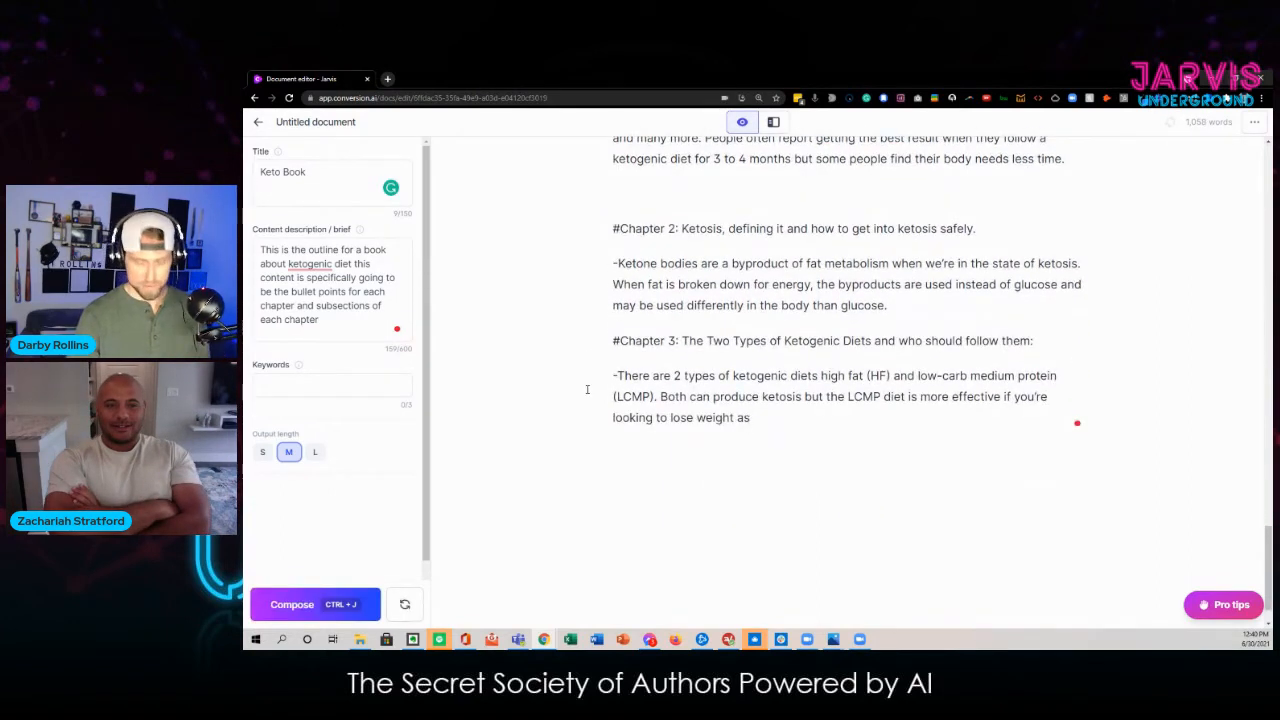
{"action": "key", "text": "ctrl+j"}
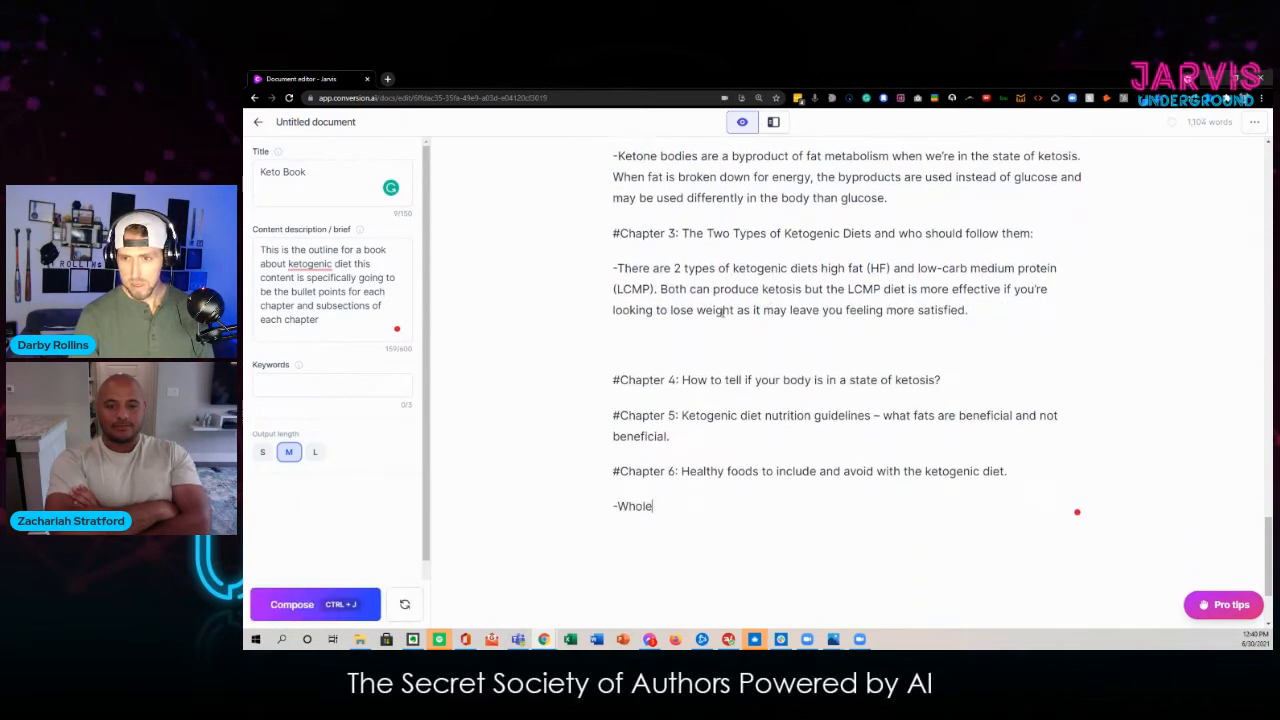
{"action": "key", "text": "ctrl+j"}
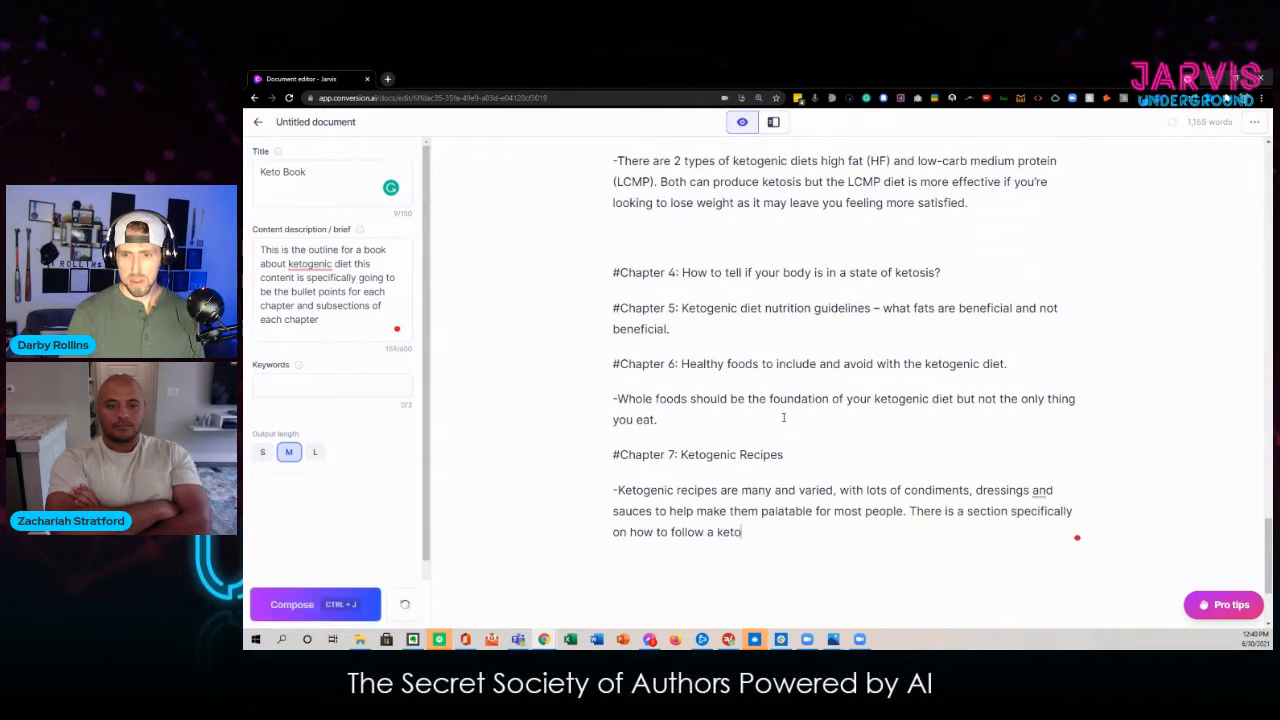
Step: Set the output length to L and have Jarvis continue the outline twice from "on how to follow a keto" in Chapter 7
{"action": "scroll", "coordinate": [783, 417], "scroll_direction": "down", "scroll_amount": 1}
{"action": "left_click", "coordinate": [315, 452]}
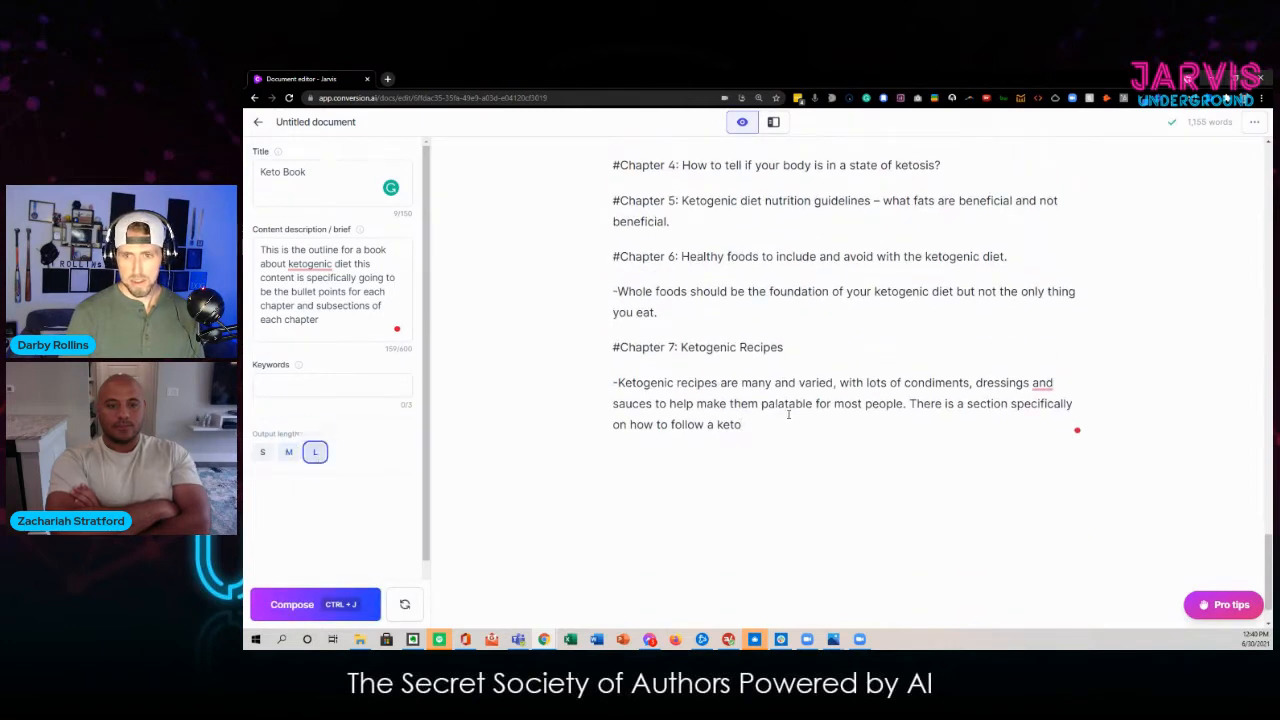
{"action": "key", "text": "ctrl+j"}
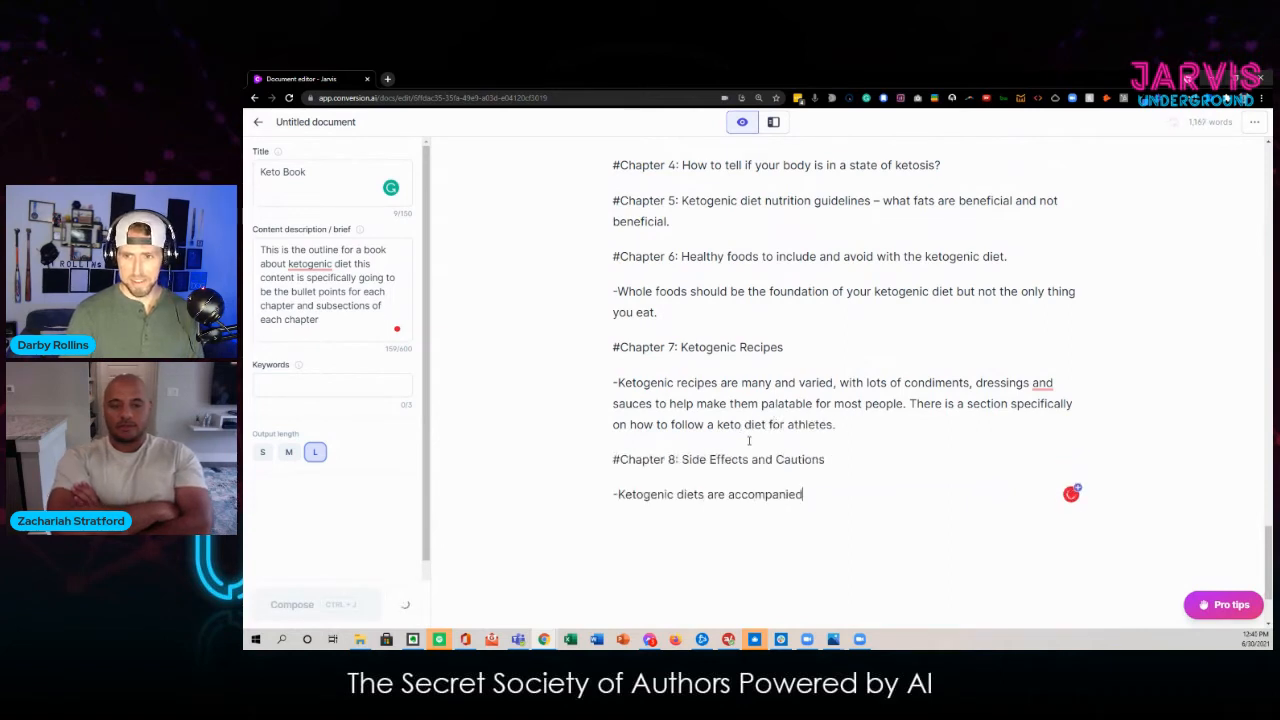
{"action": "scroll", "coordinate": [686, 456], "scroll_direction": "down", "scroll_amount": 3}
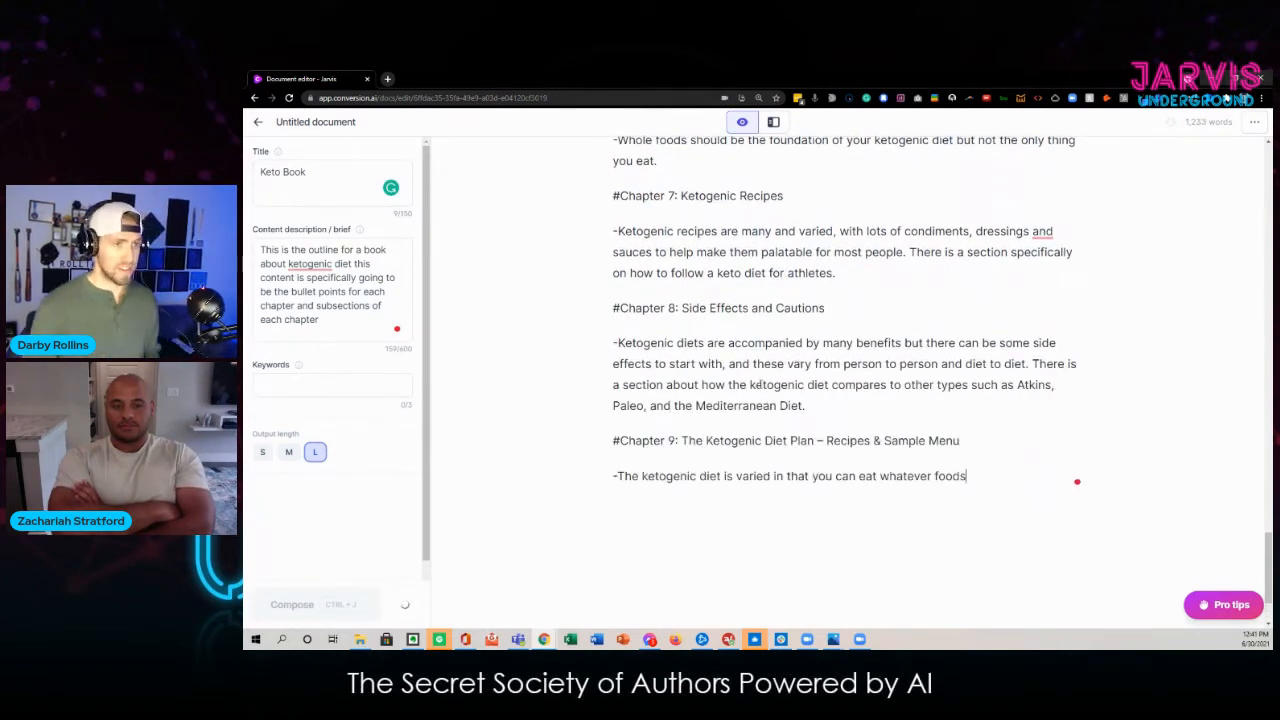
{"action": "scroll", "coordinate": [775, 374], "scroll_direction": "down", "scroll_amount": 2}
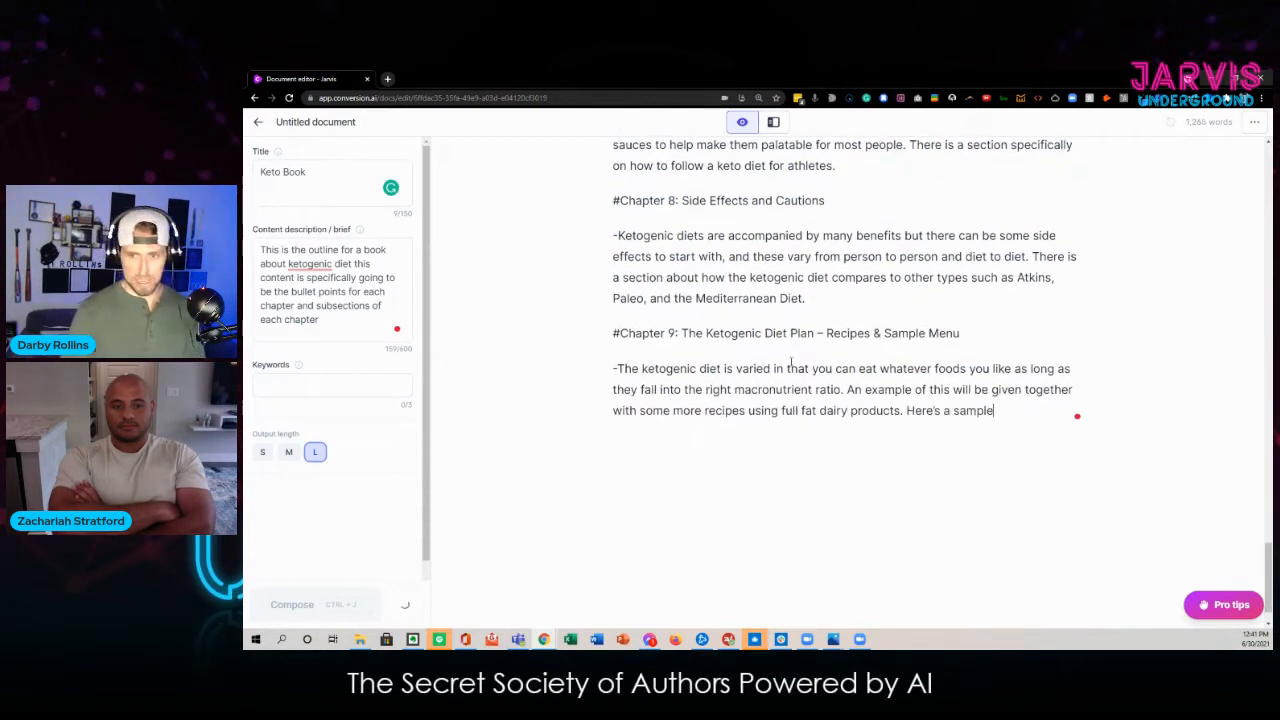
{"action": "key", "text": "ctrl+j"}
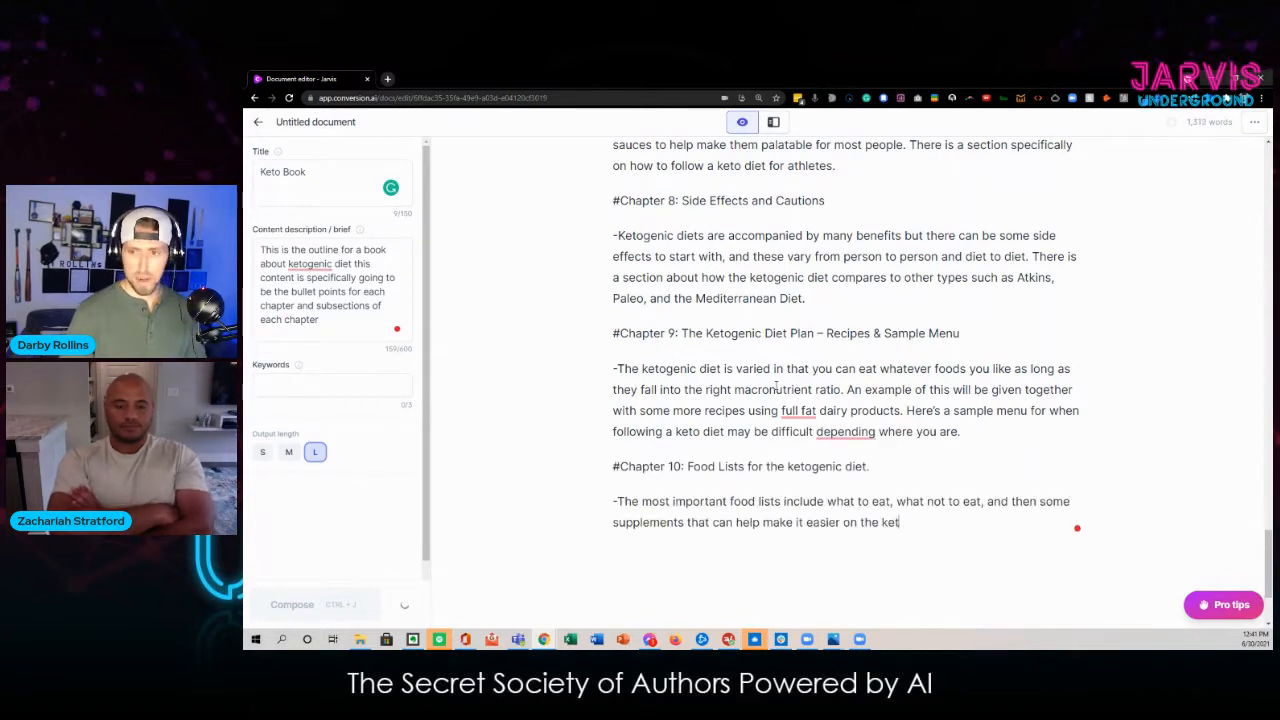
{"action": "scroll", "coordinate": [776, 386], "scroll_direction": "down", "scroll_amount": 1}
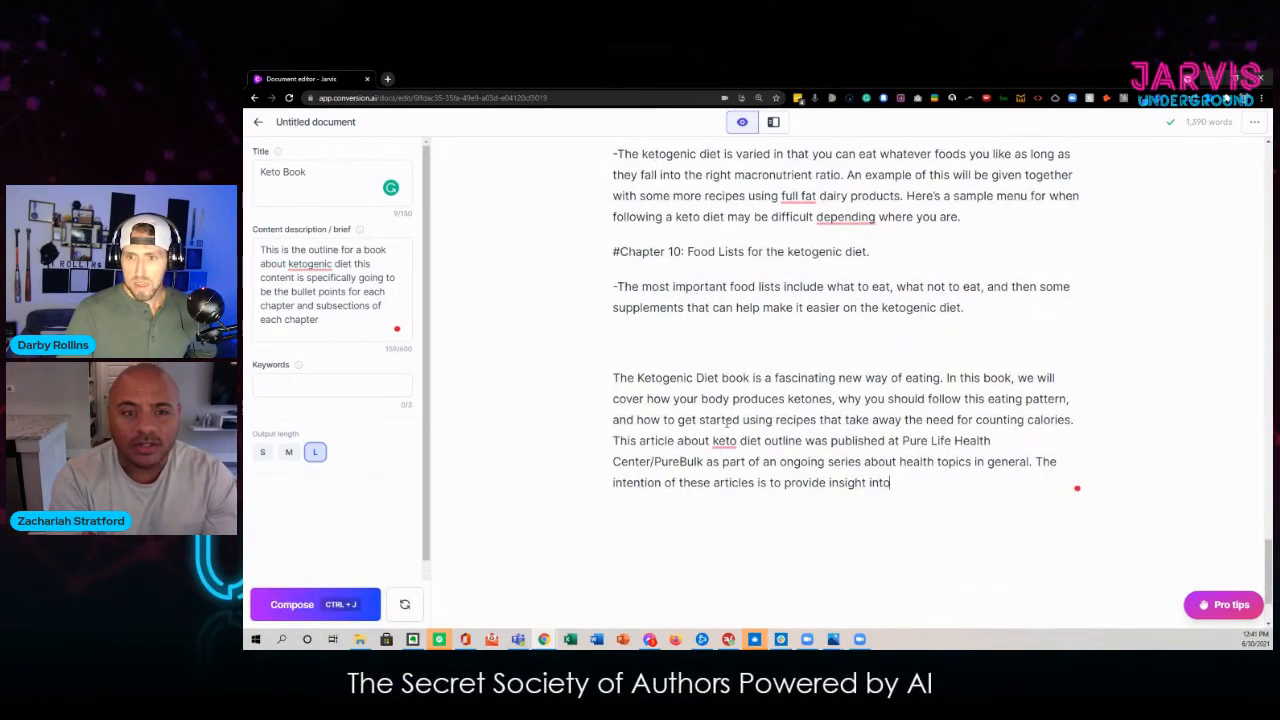
Step: Have Jarvis continue the text twice from "The intention of these articles is to provide insight into"
{"action": "left_click", "coordinate": [760, 346]}
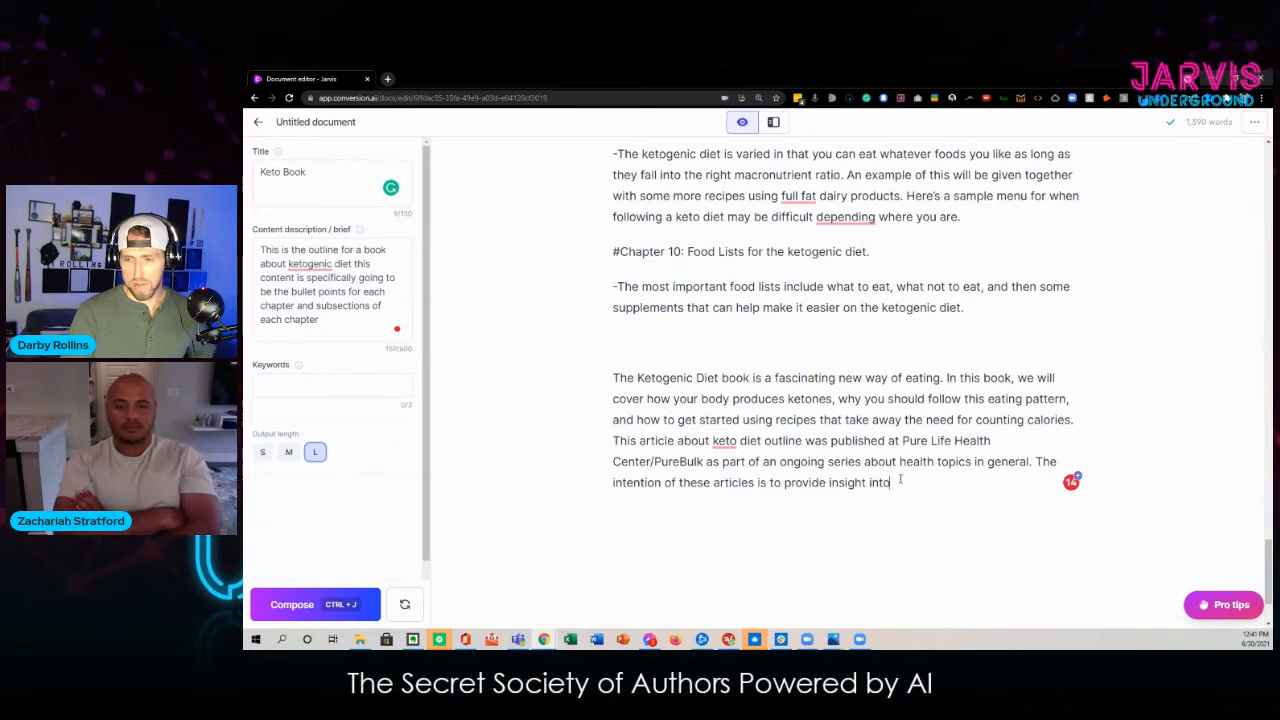
{"action": "key", "text": "ctrl+j"}
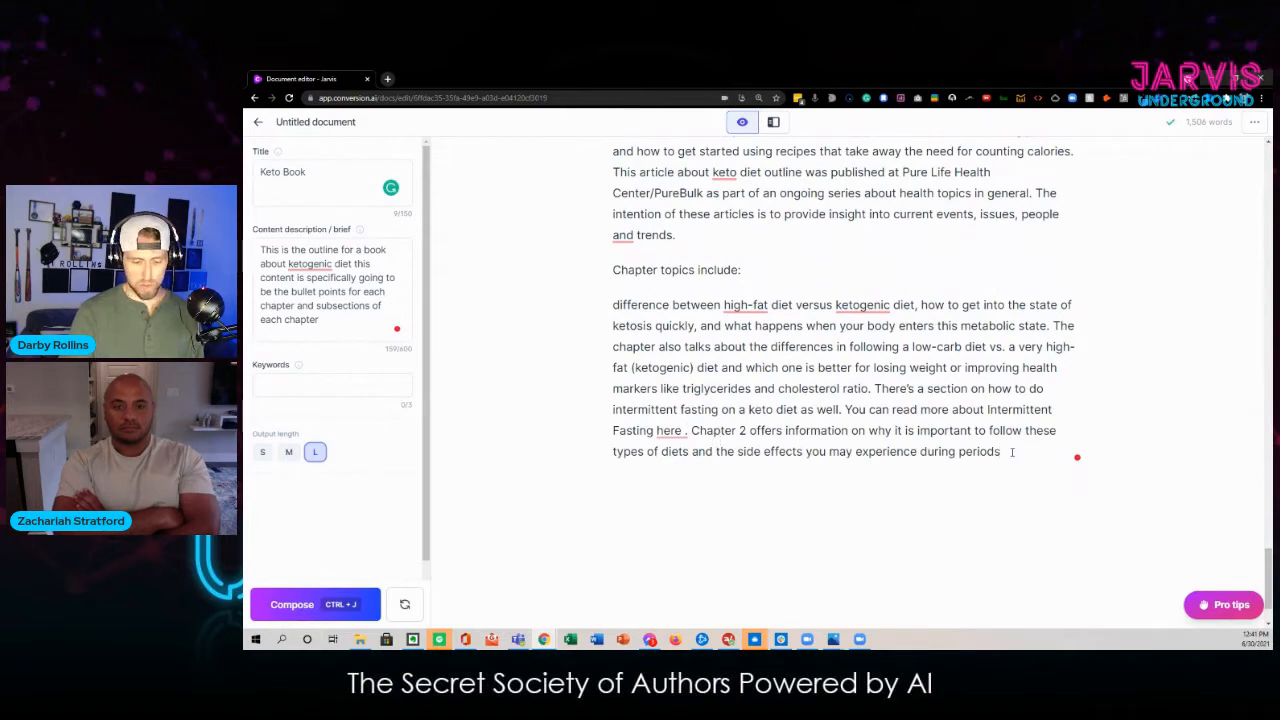
{"action": "key", "text": "ctrl+j"}
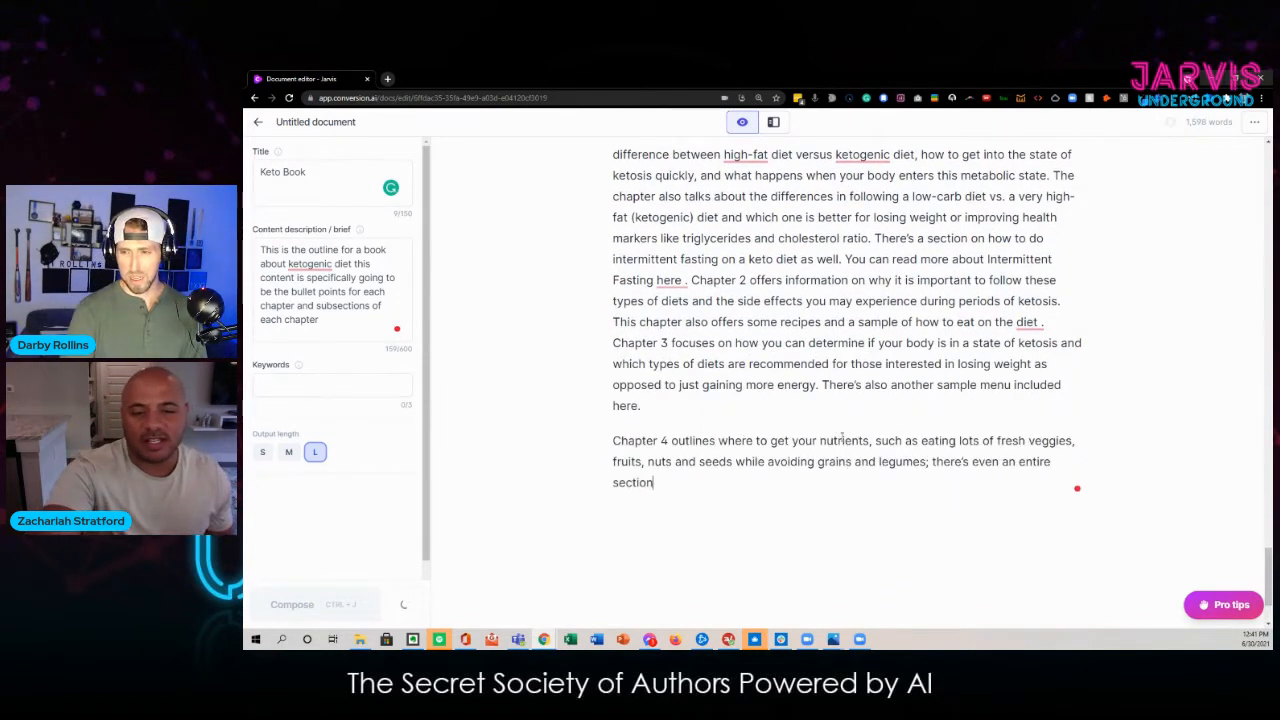
Step: Start a new paragraph at "Chapter 3 focuses on" and insert a blank line before the Chapter 4 summary
{"action": "scroll", "coordinate": [748, 364], "scroll_direction": "up", "scroll_amount": 1}
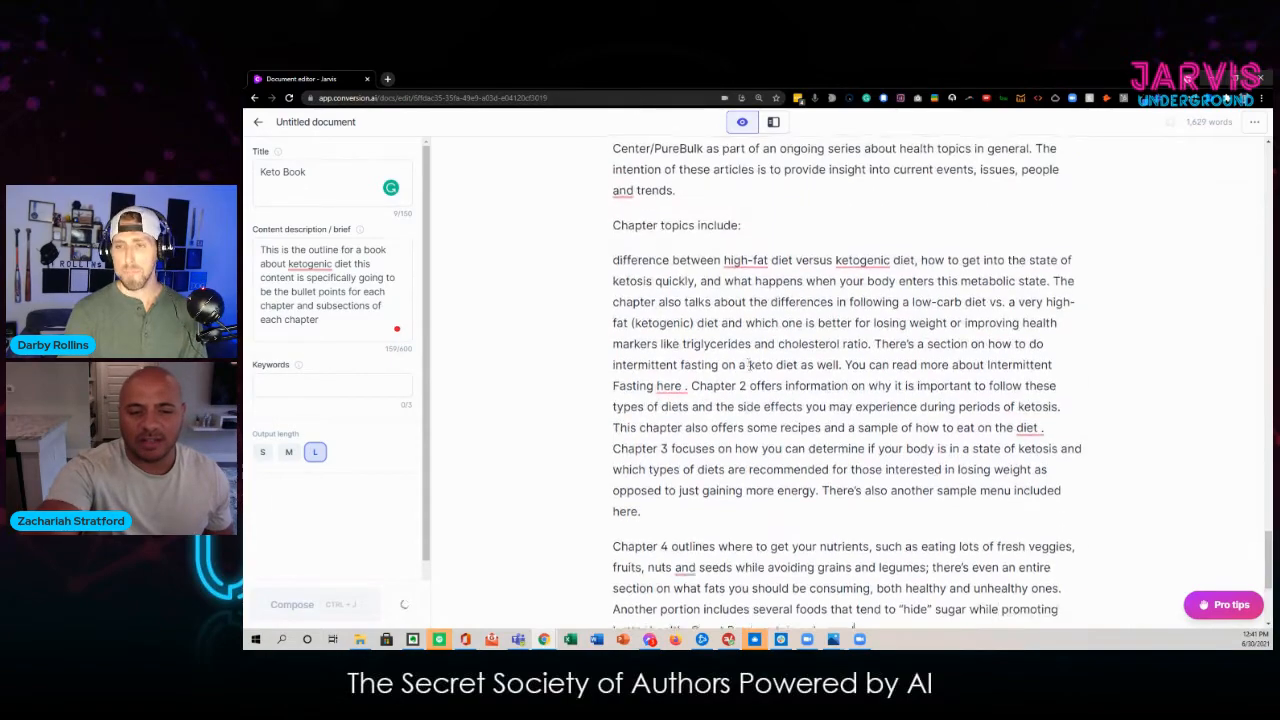
{"action": "scroll", "coordinate": [657, 473], "scroll_direction": "up", "scroll_amount": 4}
{"action": "scroll", "coordinate": [690, 460], "scroll_direction": "down", "scroll_amount": 3}
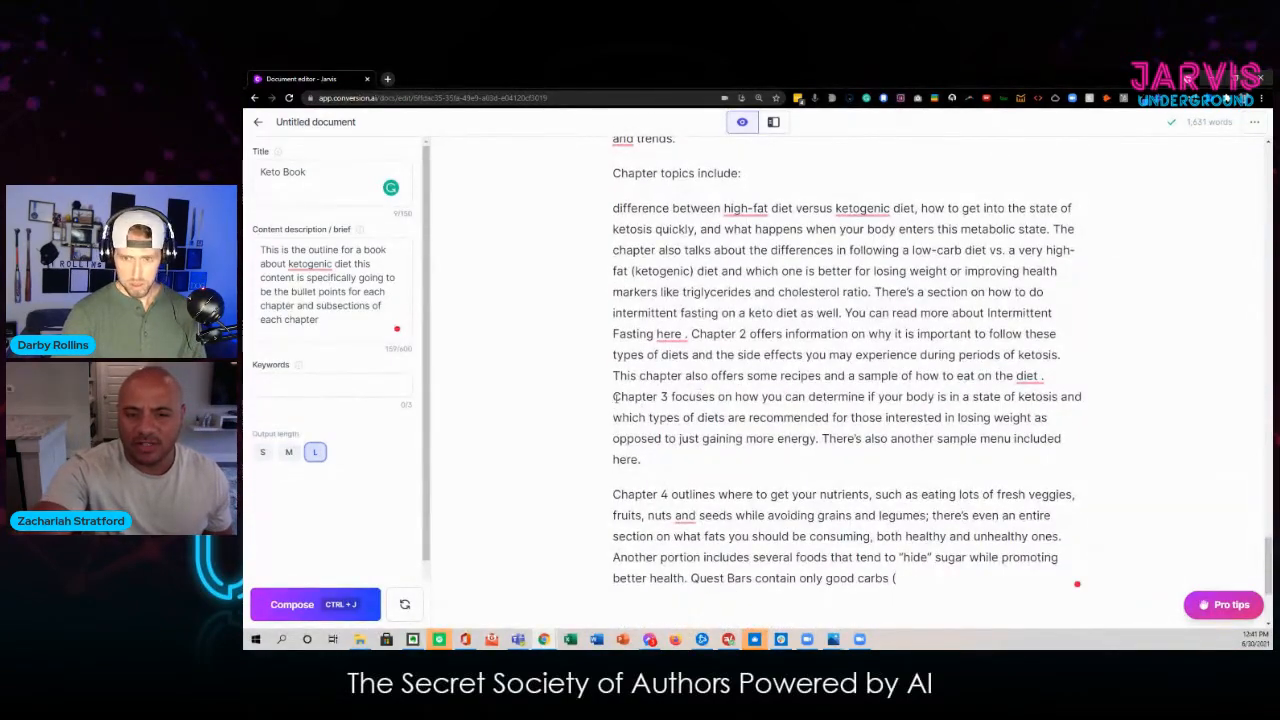
{"action": "left_click", "coordinate": [614, 396]}
{"action": "key", "text": "Return"}
{"action": "scroll", "coordinate": [733, 399], "scroll_direction": "down", "scroll_amount": 1}
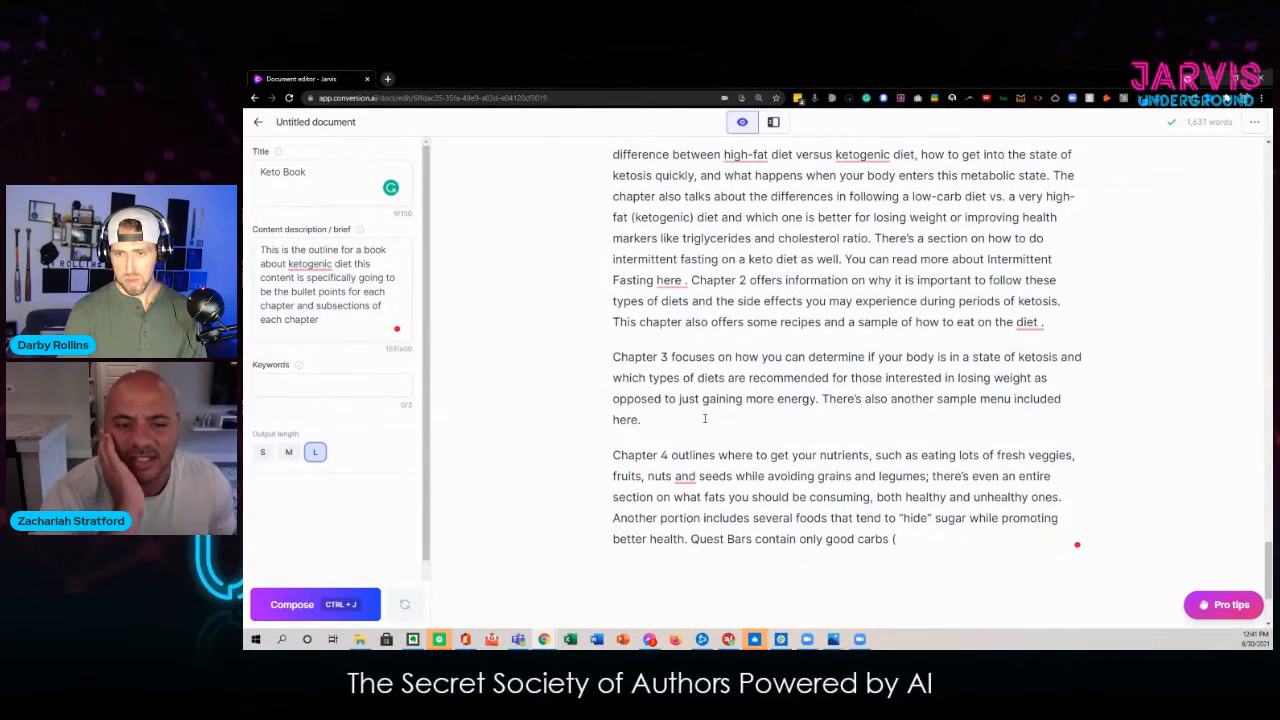
{"action": "left_click", "coordinate": [704, 418]}
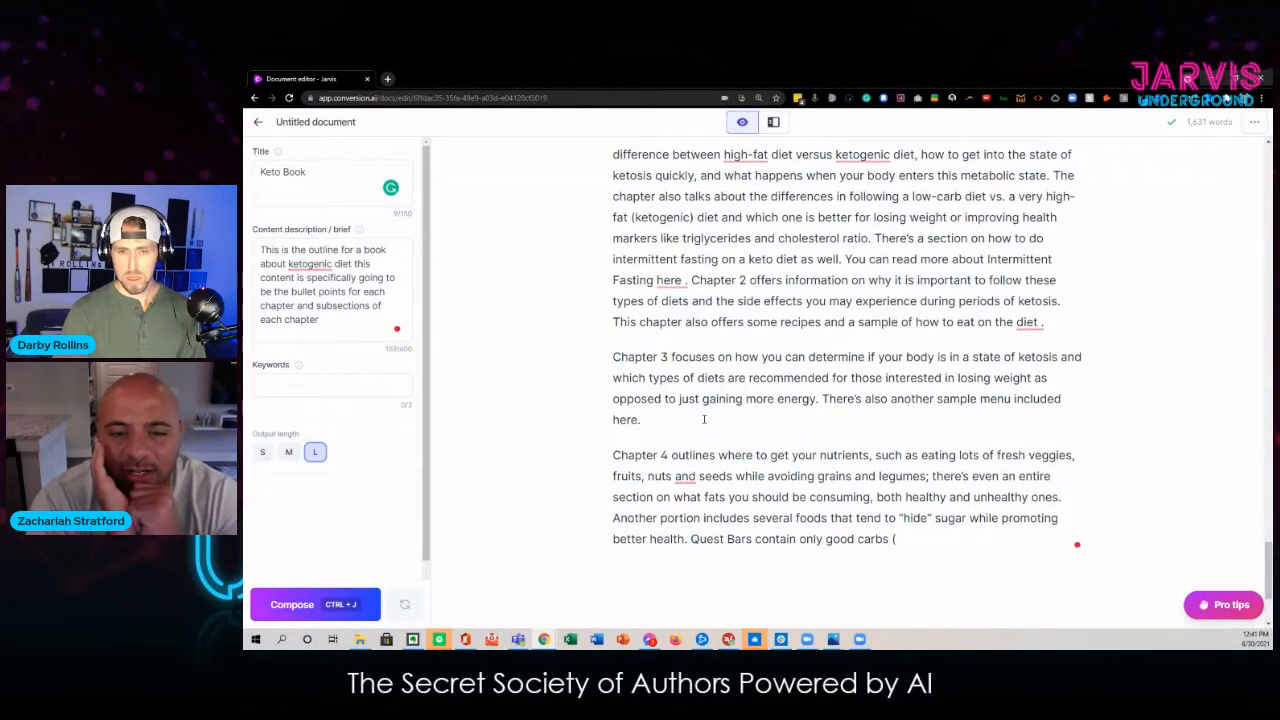
{"action": "key", "text": "Return"}
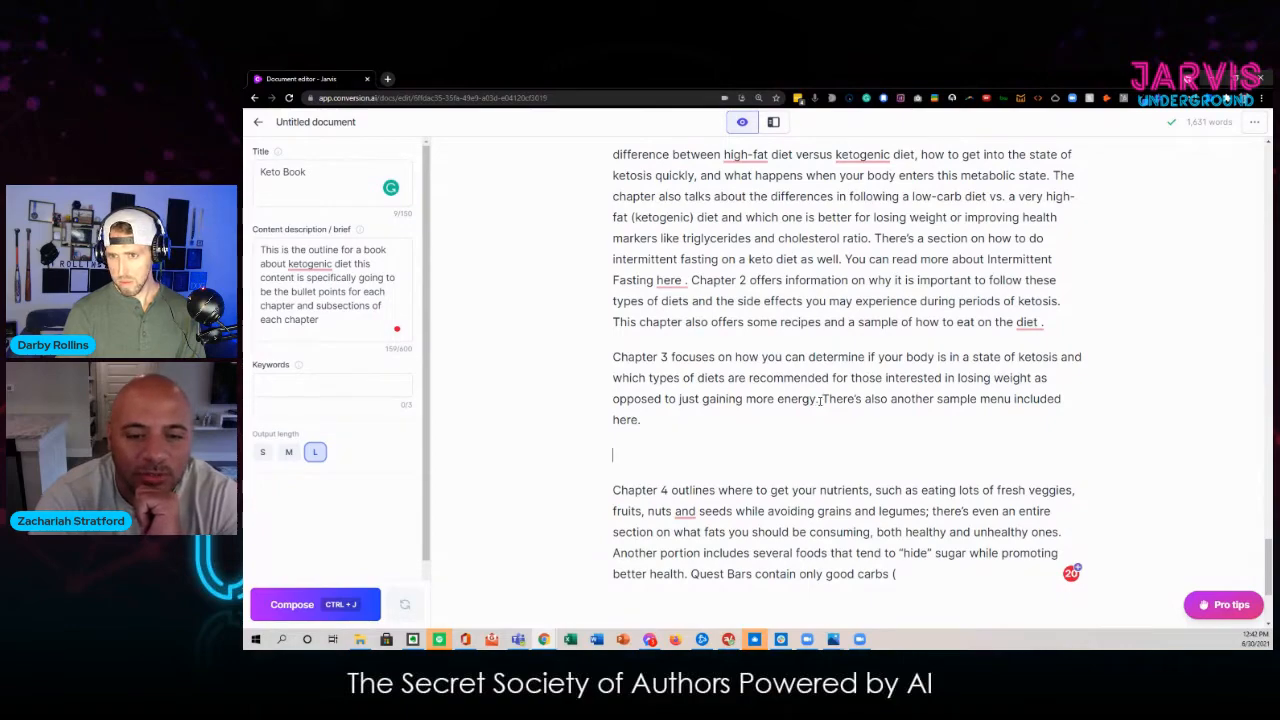
Step: Highlight the first sentence of the Chapter 3 summary and review it against the numbered chapter headings in the generated outline
{"action": "left_click_drag", "start_coordinate": [819, 399], "coordinate": [612, 357]}
{"action": "scroll", "coordinate": [778, 410], "scroll_direction": "up", "scroll_amount": 10}
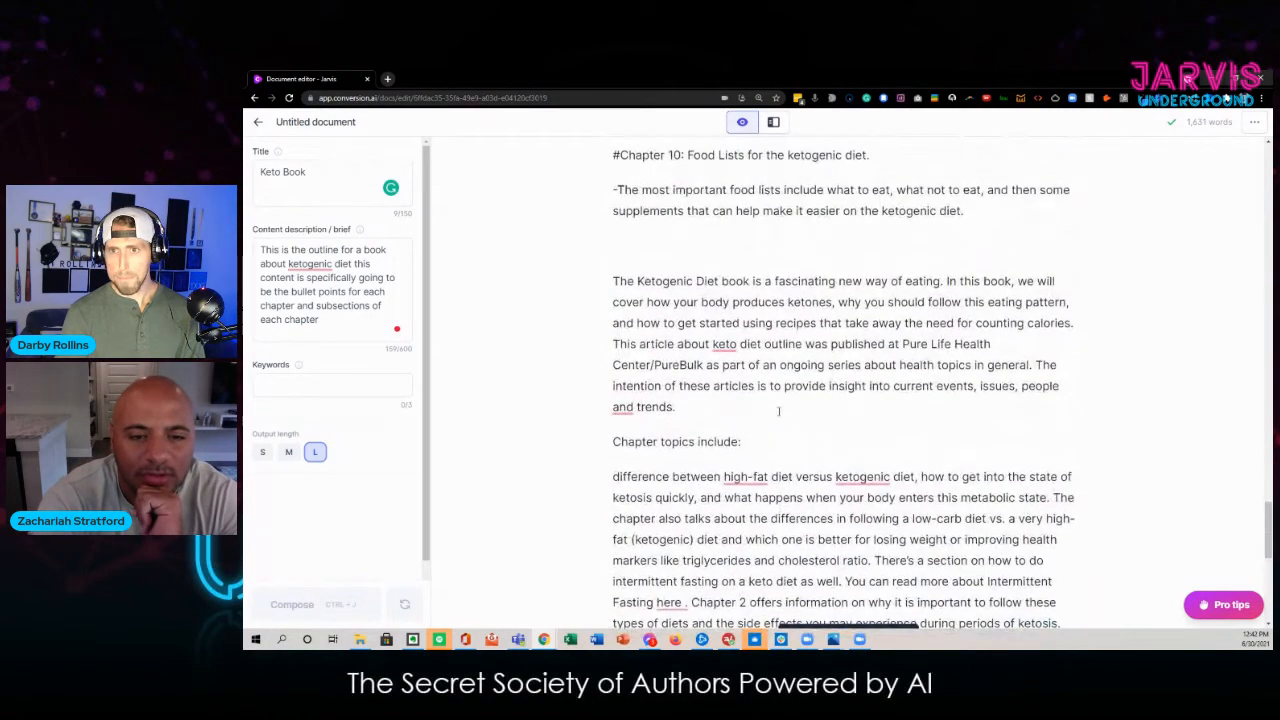
{"action": "scroll", "coordinate": [777, 415], "scroll_direction": "up", "scroll_amount": 3}
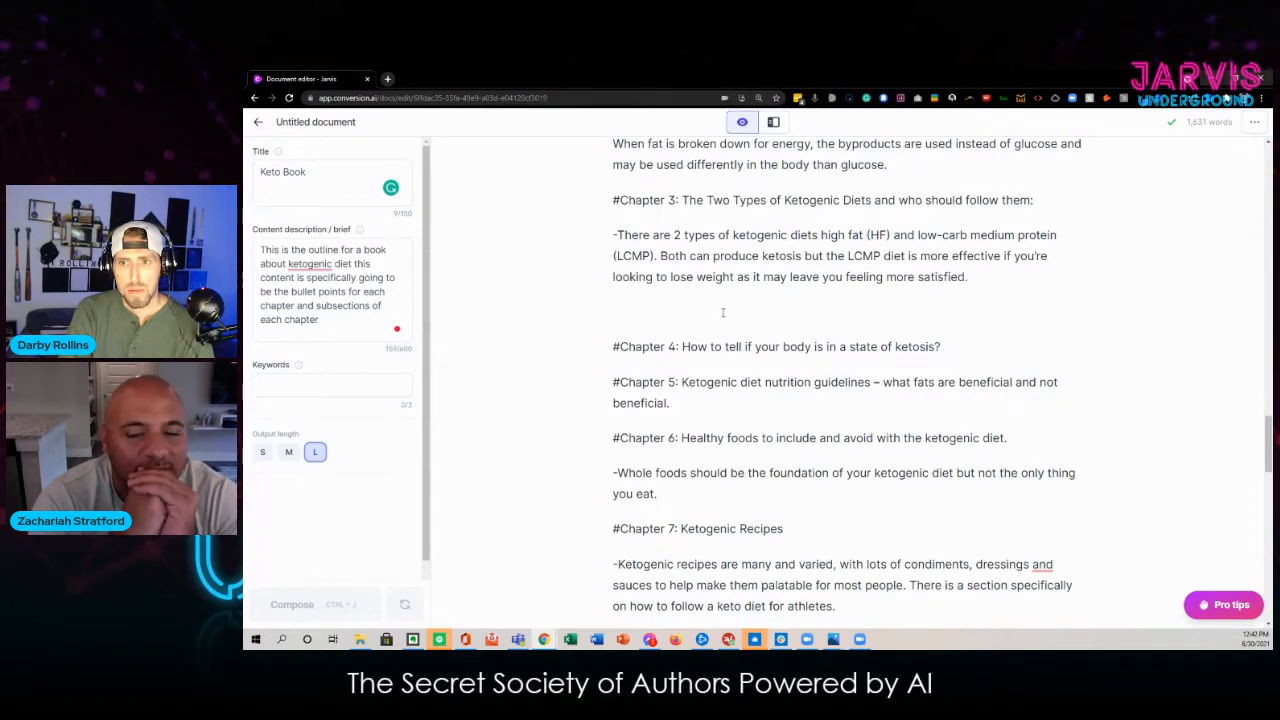
{"action": "scroll", "coordinate": [723, 313], "scroll_direction": "down", "scroll_amount": 15}
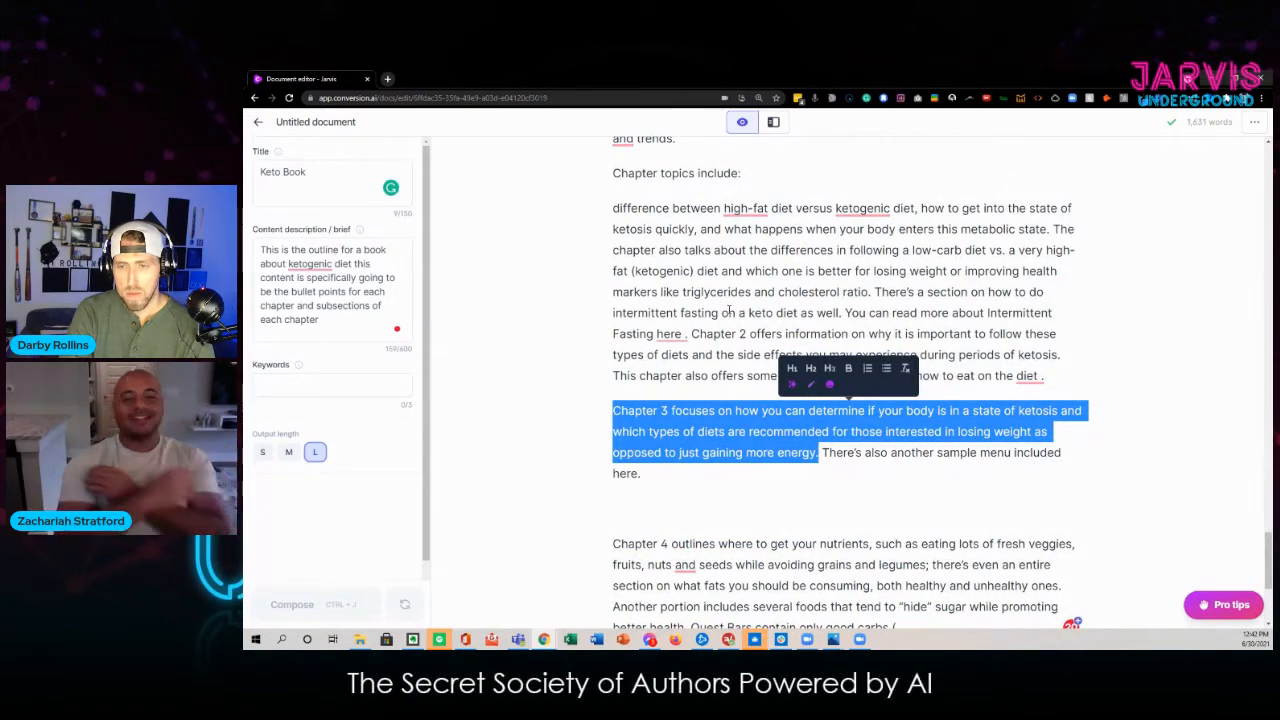
{"action": "scroll", "coordinate": [717, 332], "scroll_direction": "down", "scroll_amount": 2}
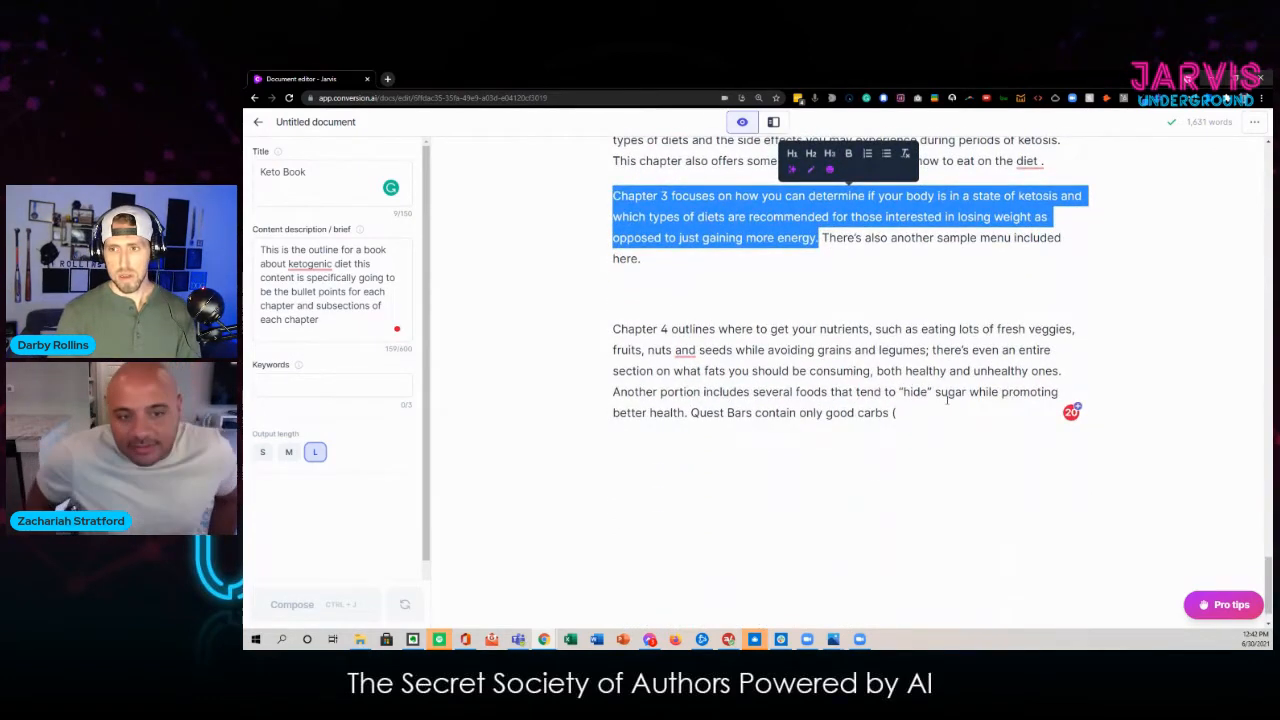
Step: Have Jarvis continue the Chapter 4 summary from the end of "Quest Bars contain only good carbs ("
{"action": "left_click", "coordinate": [919, 413]}
{"action": "key", "text": "ctrl+j"}
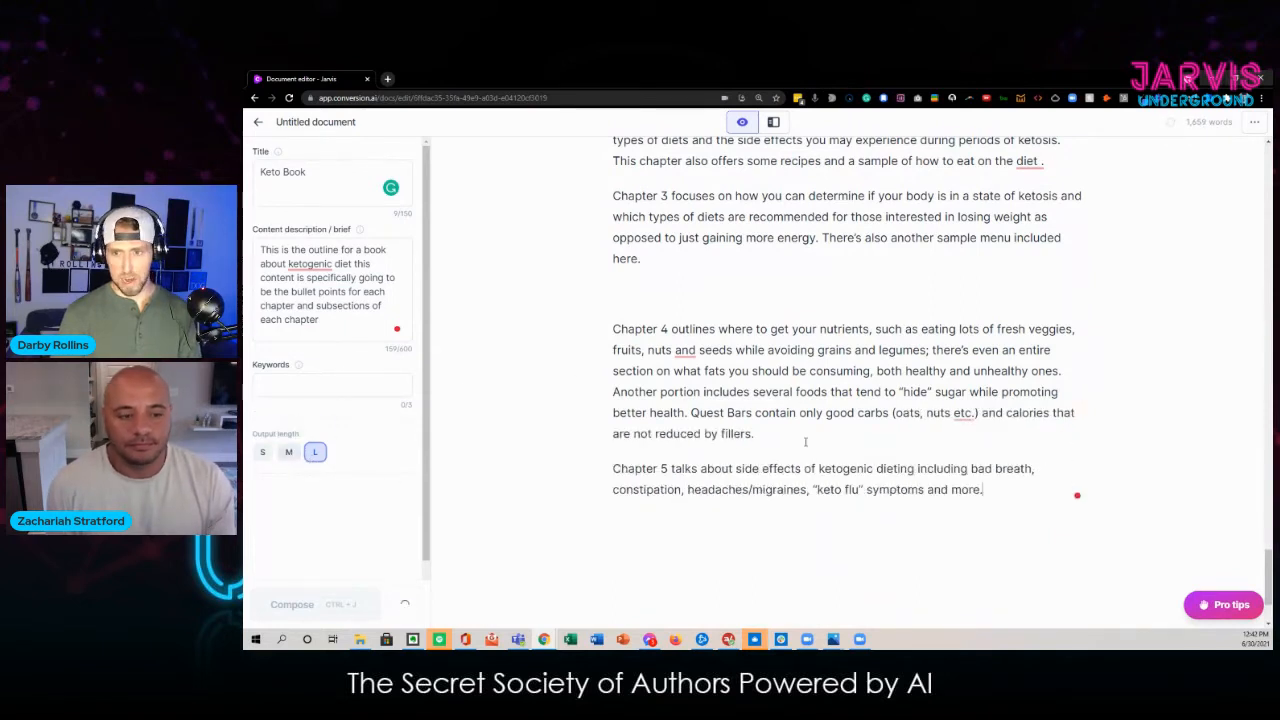
{"action": "scroll", "coordinate": [817, 420], "scroll_direction": "down", "scroll_amount": 3}
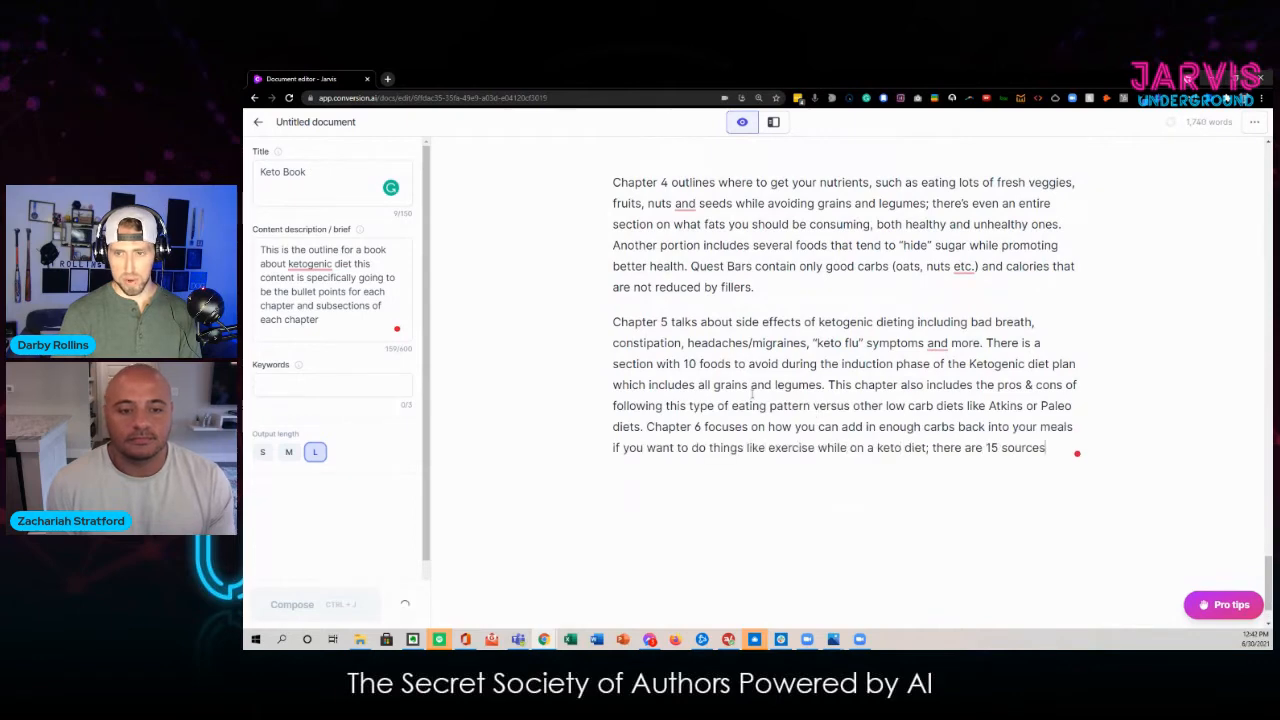
{"action": "scroll", "coordinate": [942, 368], "scroll_direction": "down", "scroll_amount": 2}
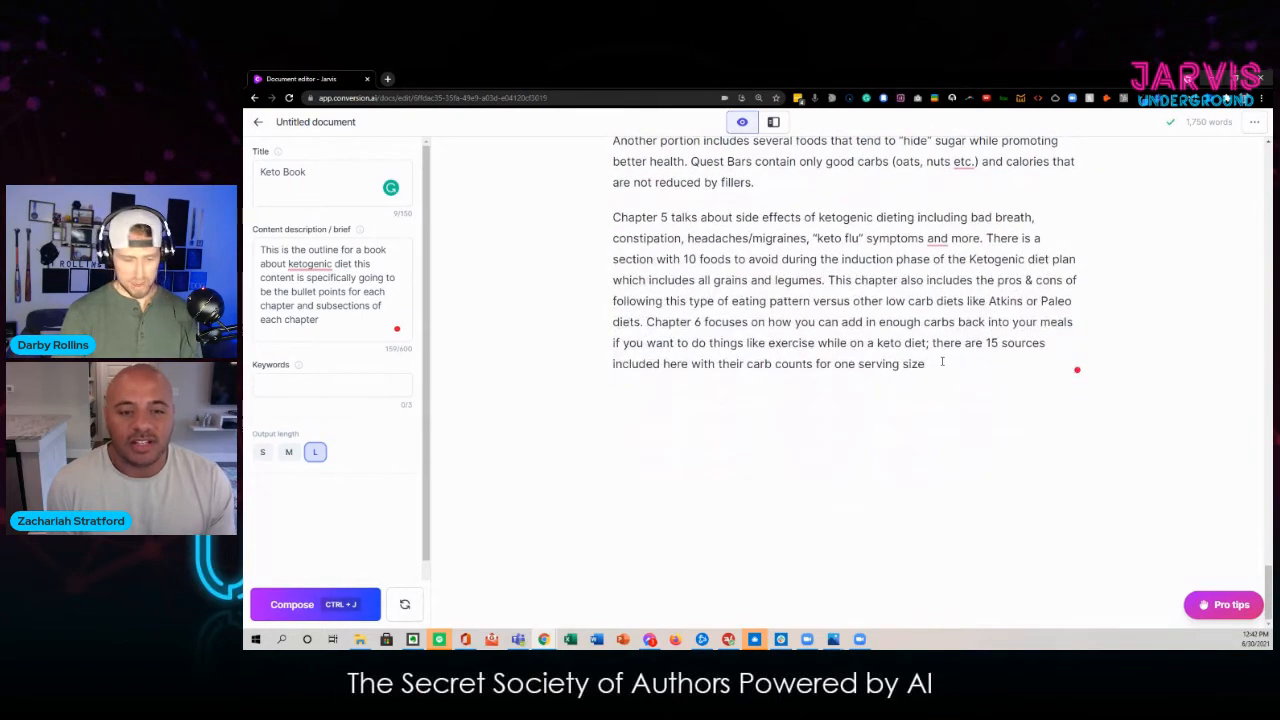
Step: Start a new paragraph at "Chapter 6 focuses on" and compare that summary with the Chapter 6 entry in the generated outline
{"action": "left_click", "coordinate": [646, 322]}
{"action": "key", "text": "Return"}
{"action": "triple_click", "coordinate": [675, 357]}
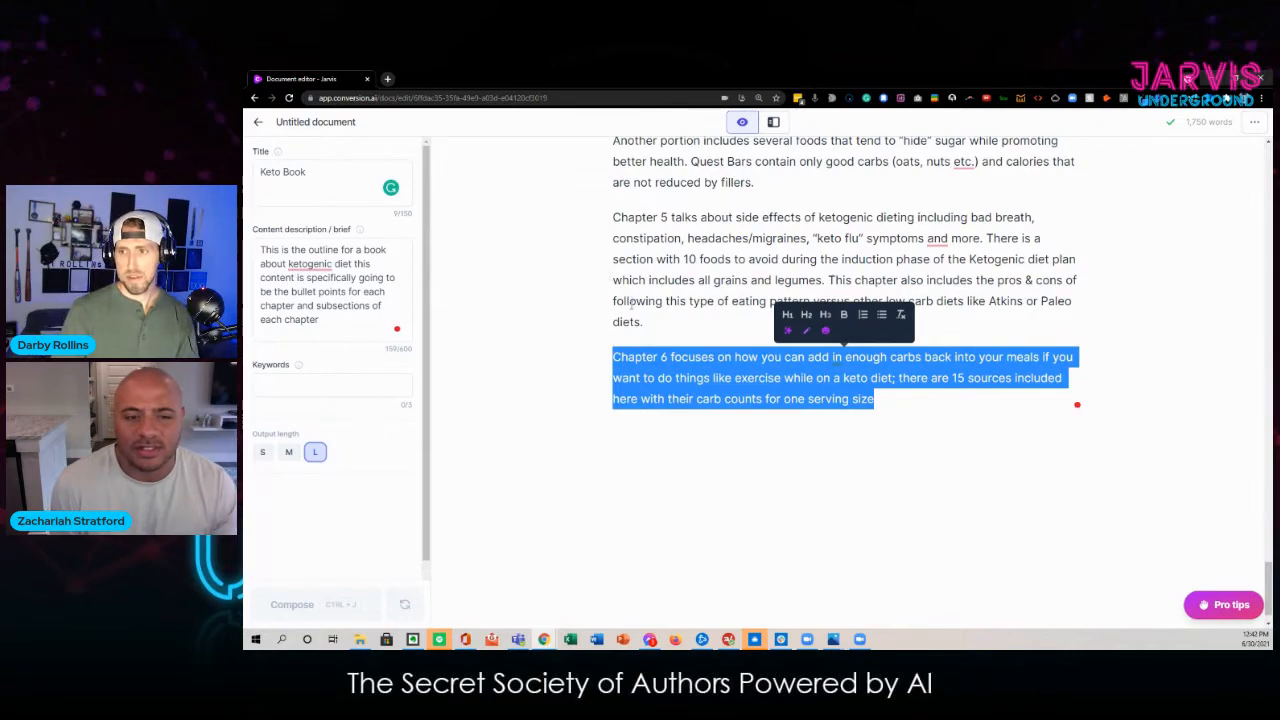
{"action": "scroll", "coordinate": [630, 303], "scroll_direction": "up", "scroll_amount": 10}
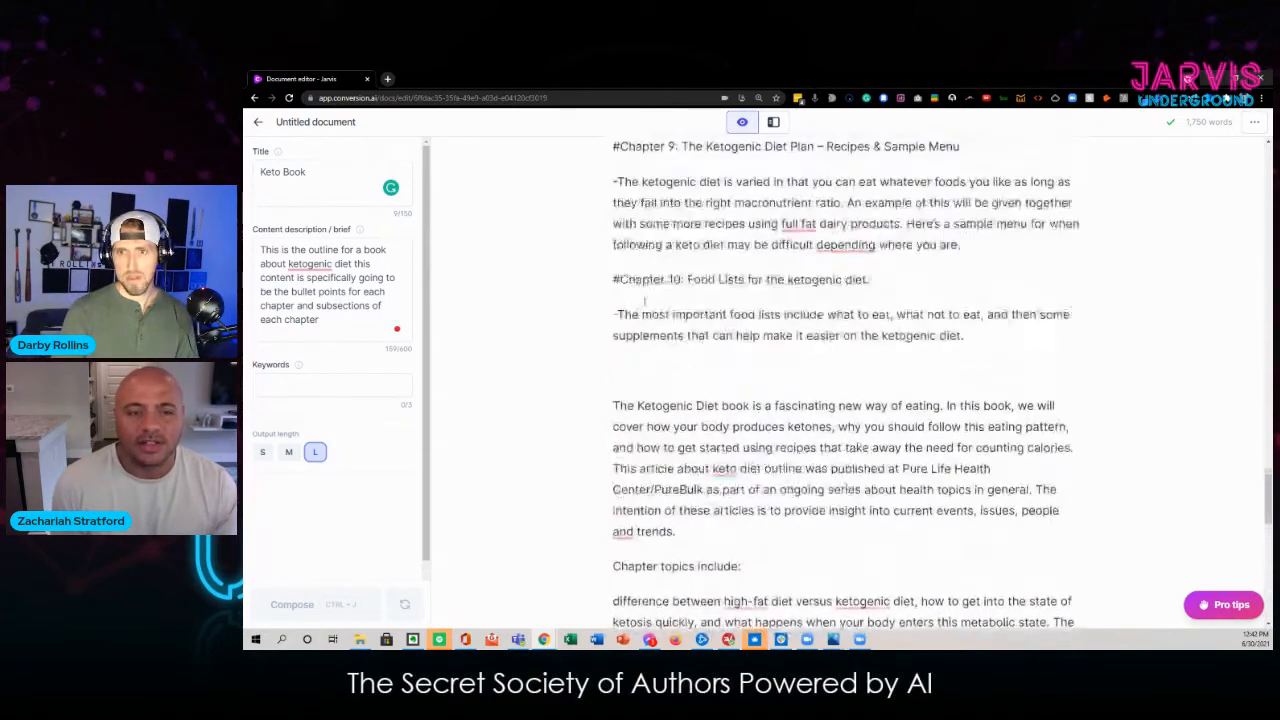
{"action": "scroll", "coordinate": [645, 300], "scroll_direction": "up", "scroll_amount": 8}
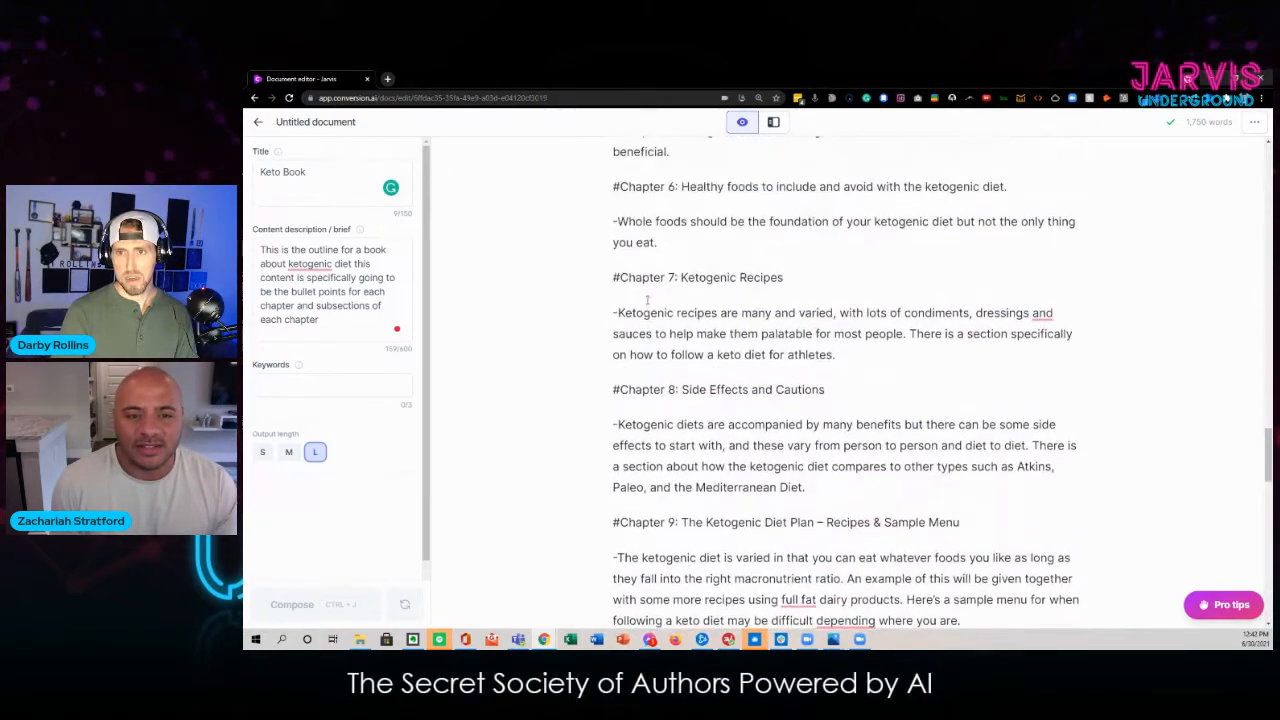
{"action": "scroll", "coordinate": [647, 300], "scroll_direction": "up", "scroll_amount": 3}
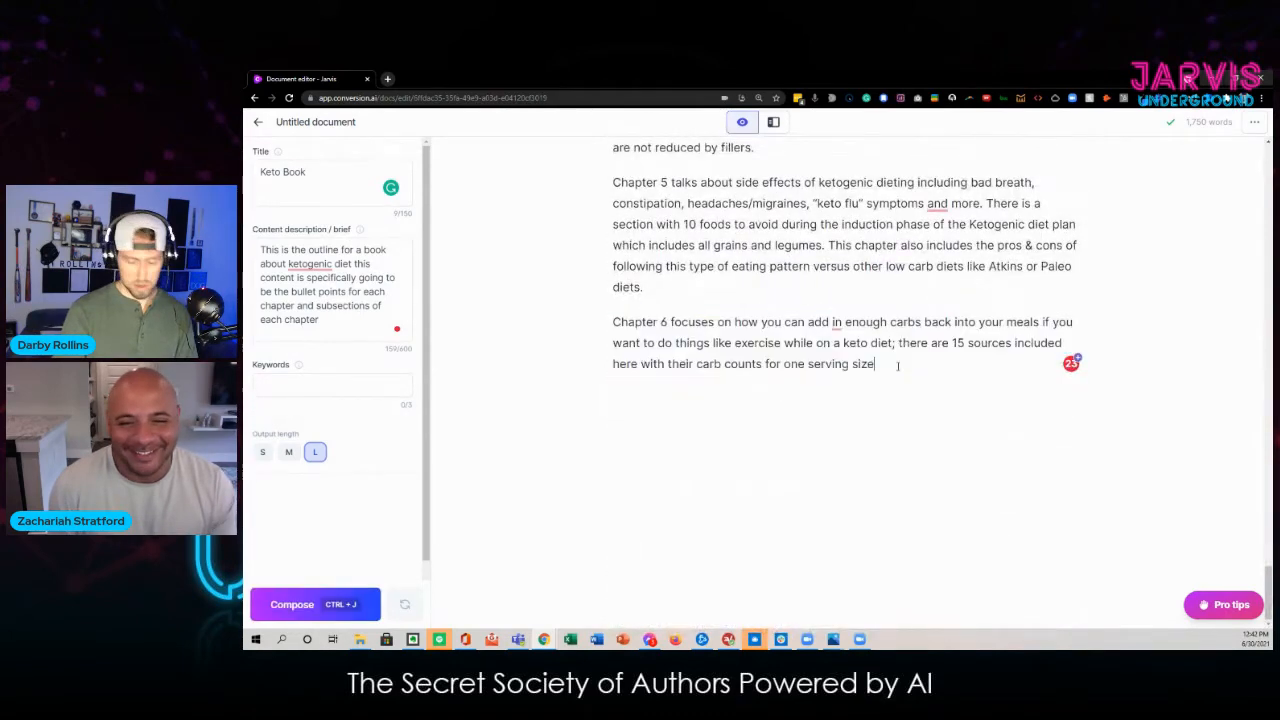
Step: Have Jarvis continue the chapter summaries twice from "carb counts for one serving size"
{"action": "key", "text": "ctrl+j"}
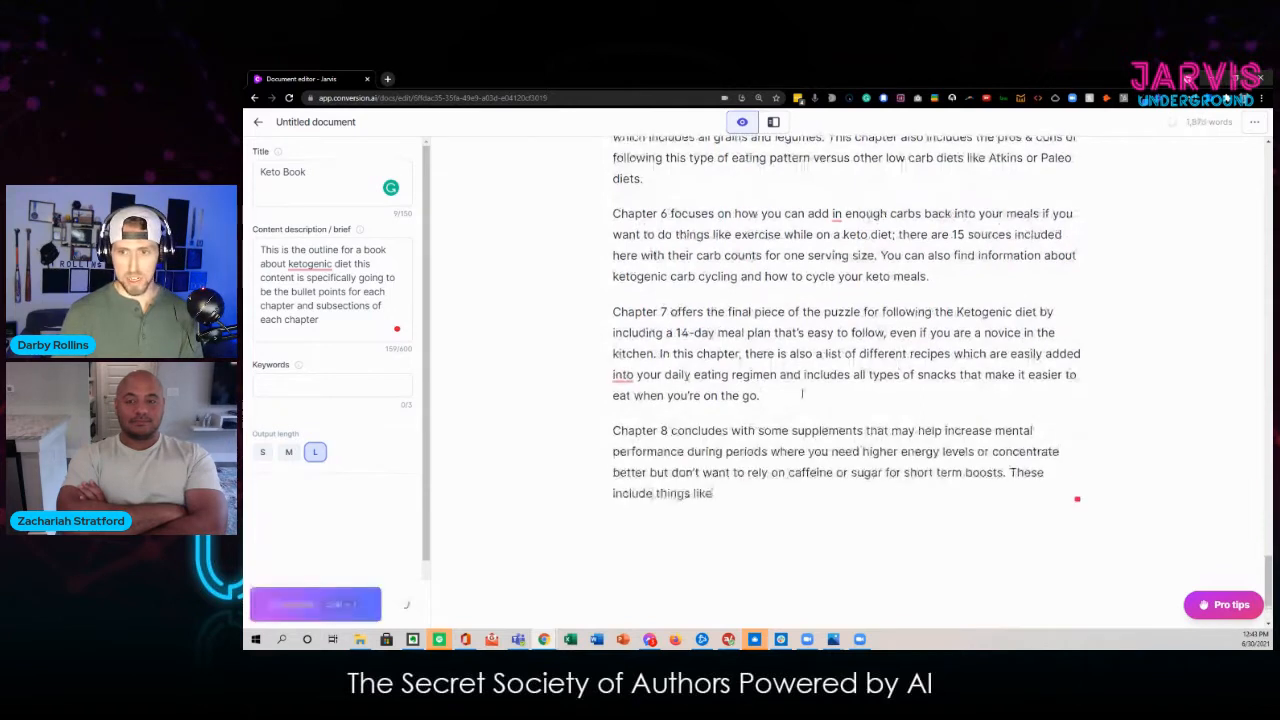
{"action": "key", "text": "ctrl+j"}
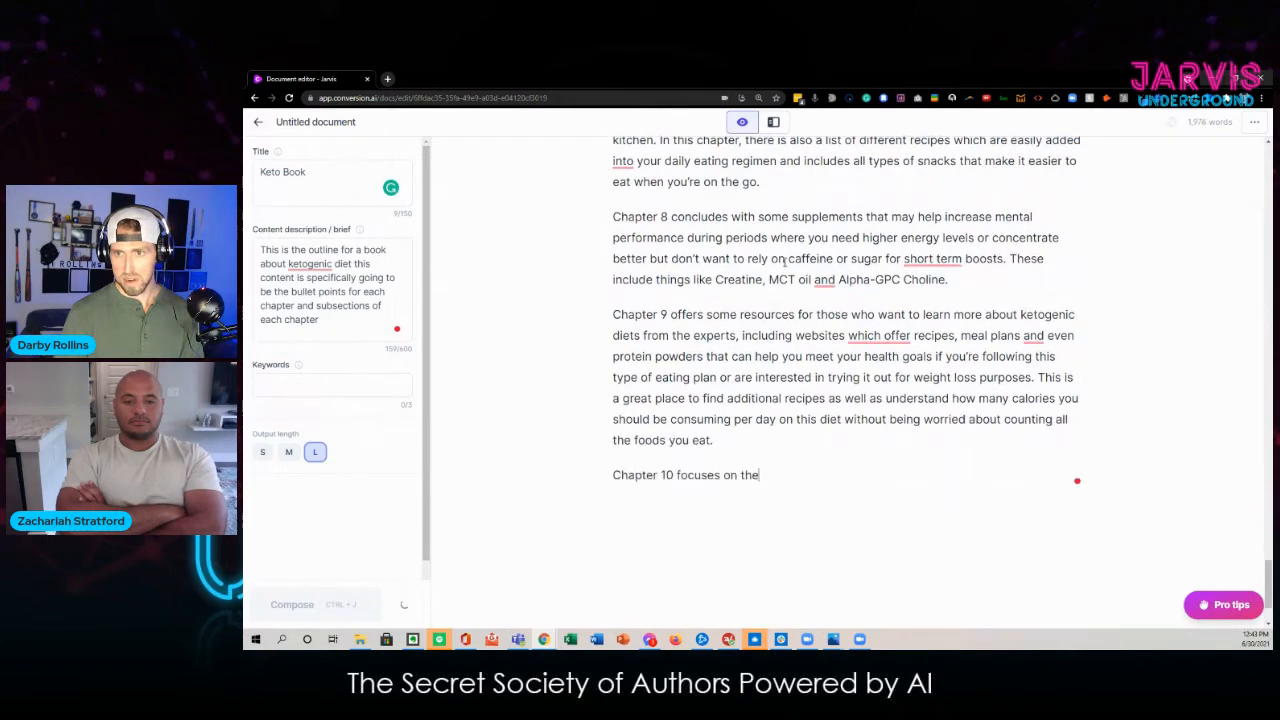
Step: Review the Chapter 10 summary against the outline's Chapter 10 entry, and have Jarvis continue it from "based on daily"
{"action": "scroll", "coordinate": [775, 416], "scroll_direction": "up", "scroll_amount": 1}
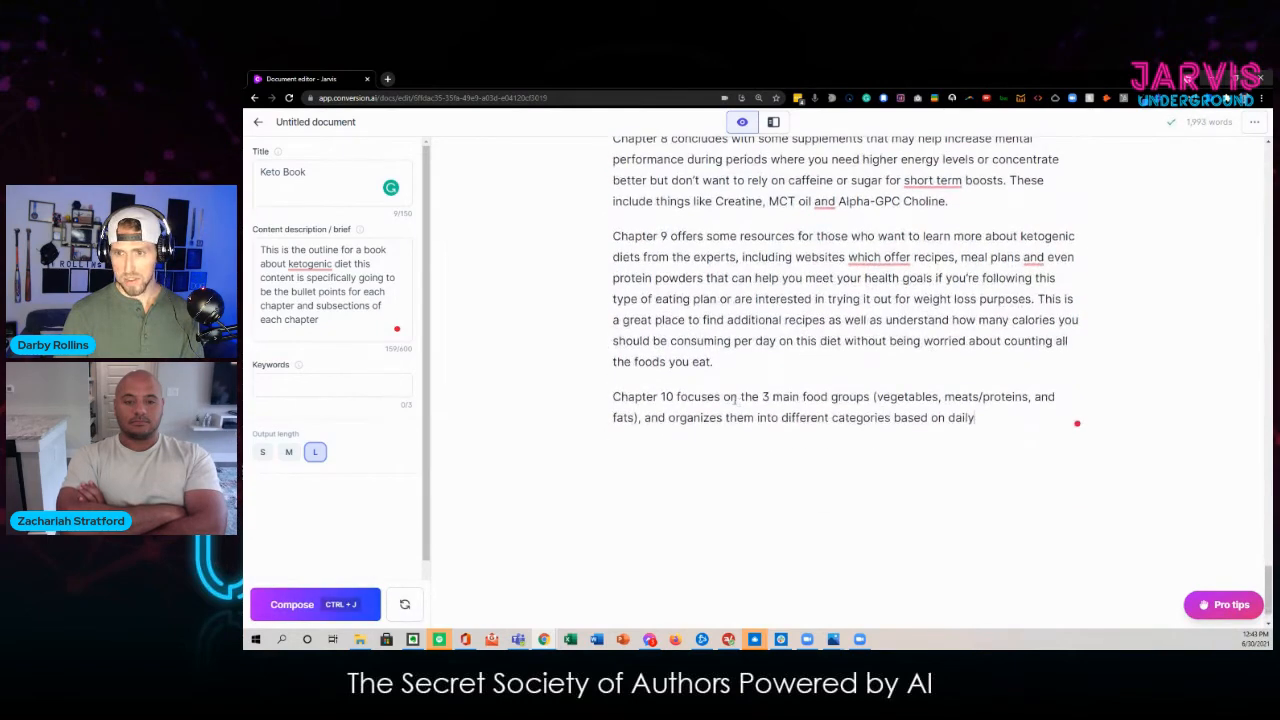
{"action": "triple_click", "coordinate": [729, 398]}
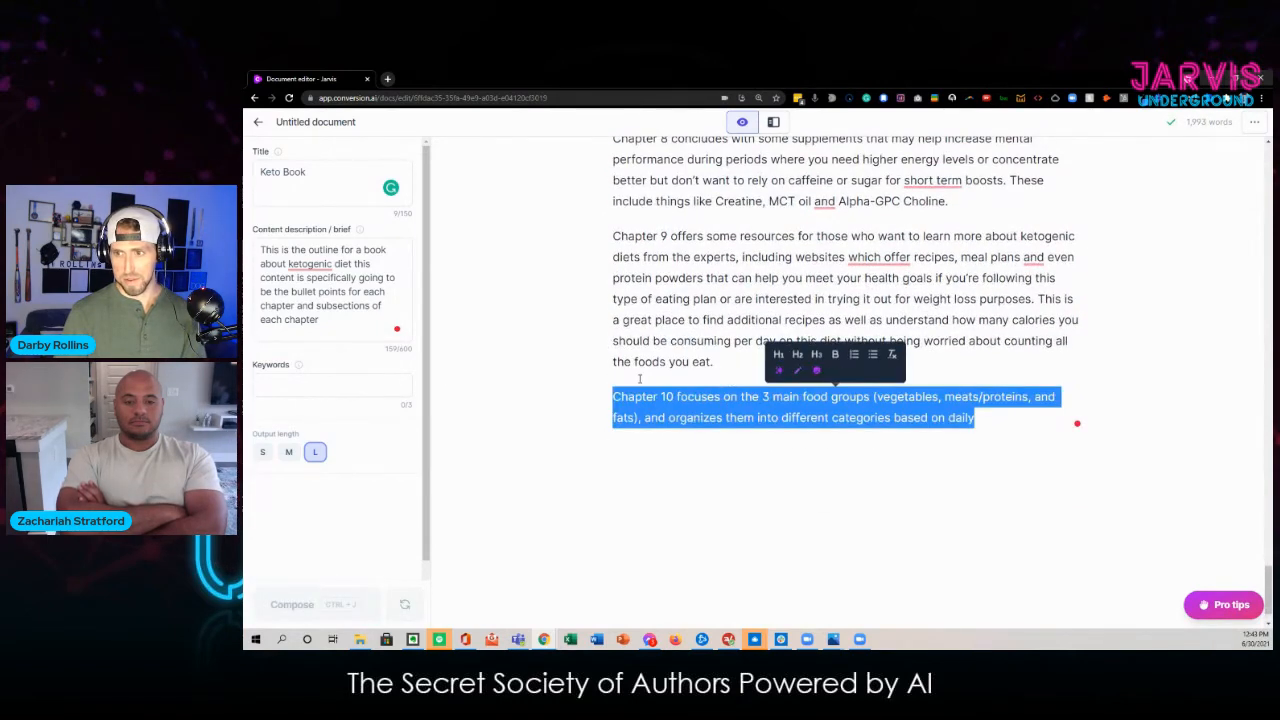
{"action": "scroll", "coordinate": [639, 378], "scroll_direction": "up", "scroll_amount": 15}
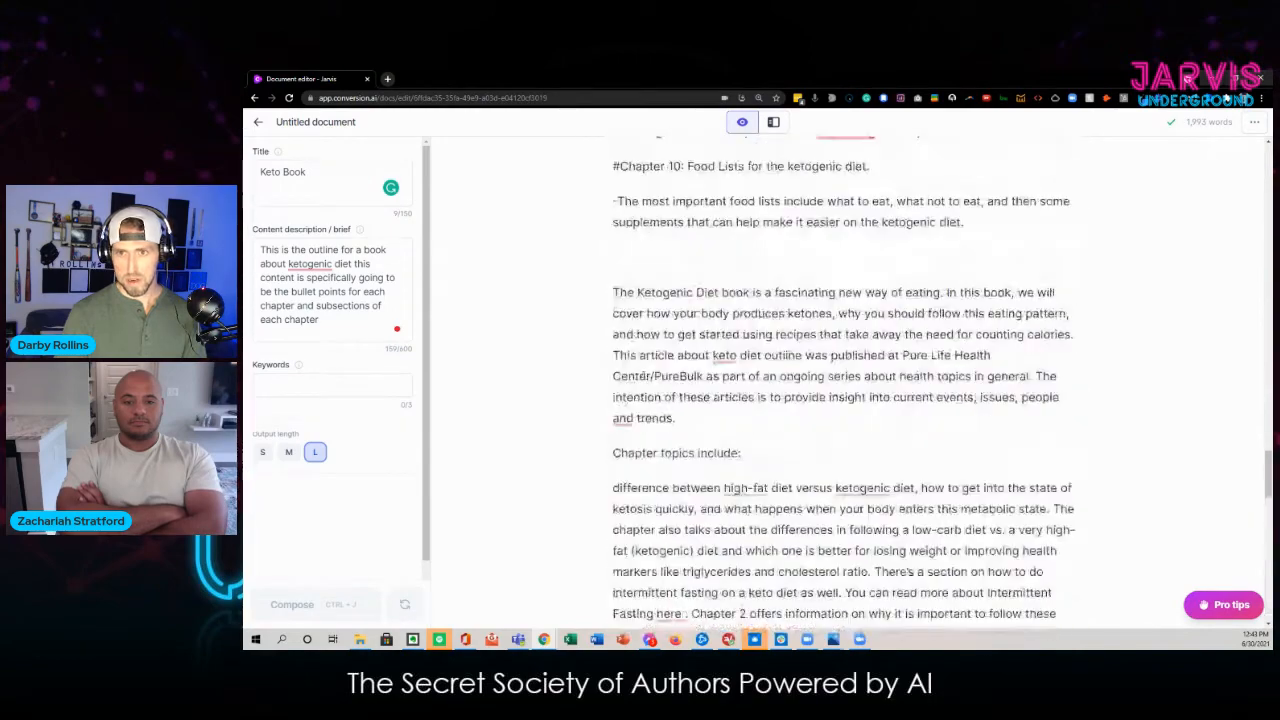
{"action": "scroll", "coordinate": [644, 376], "scroll_direction": "up", "scroll_amount": 4}
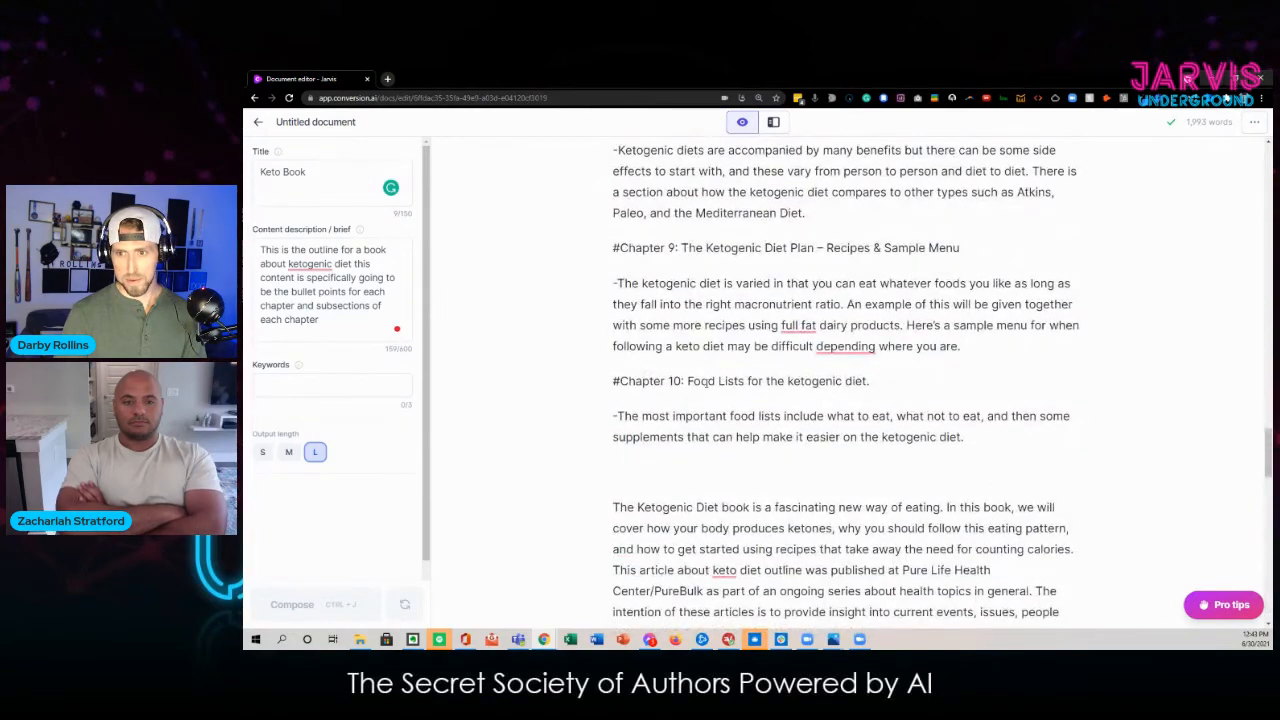
{"action": "scroll", "coordinate": [724, 390], "scroll_direction": "down", "scroll_amount": 15}
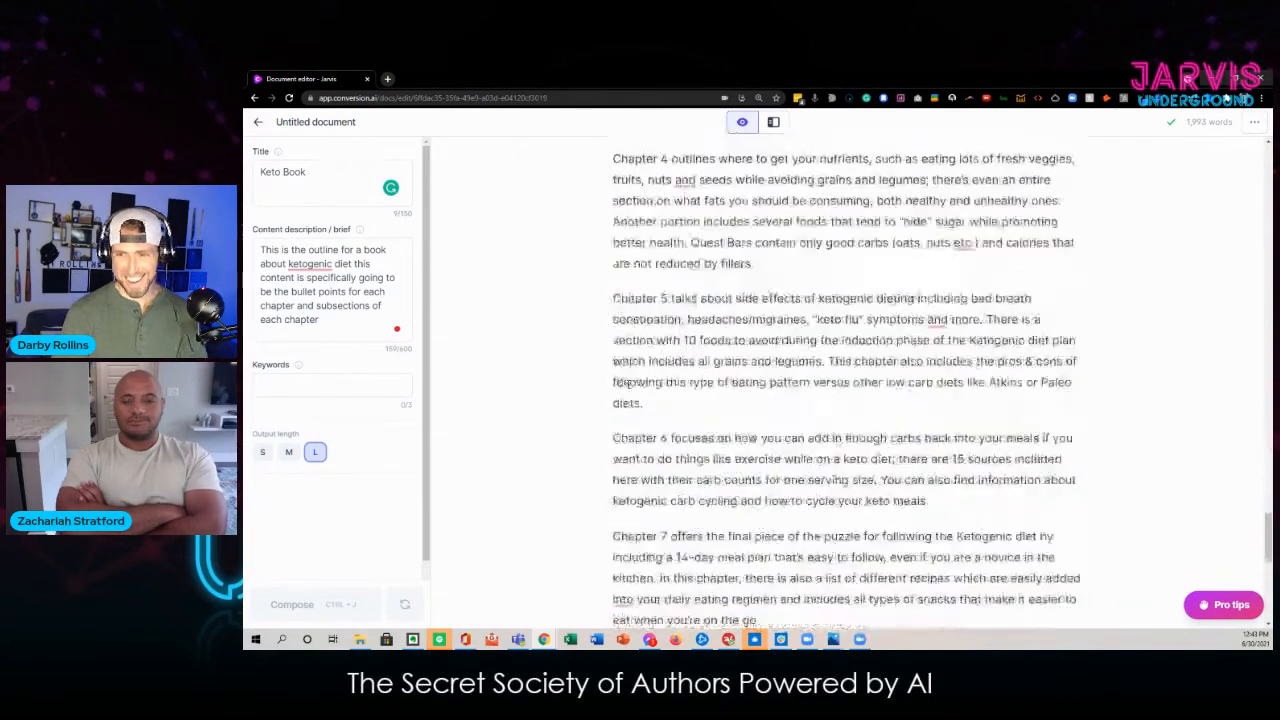
{"action": "left_click", "coordinate": [990, 423]}
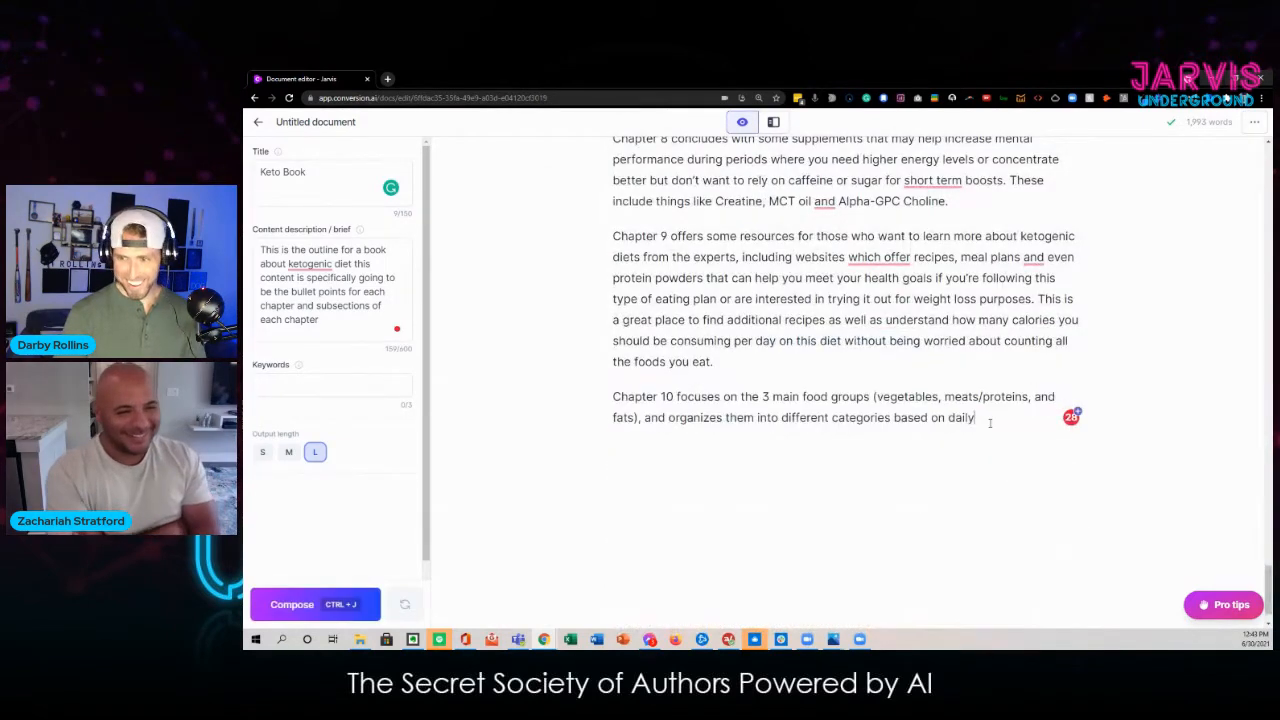
{"action": "key", "text": "ctrl+Return"}
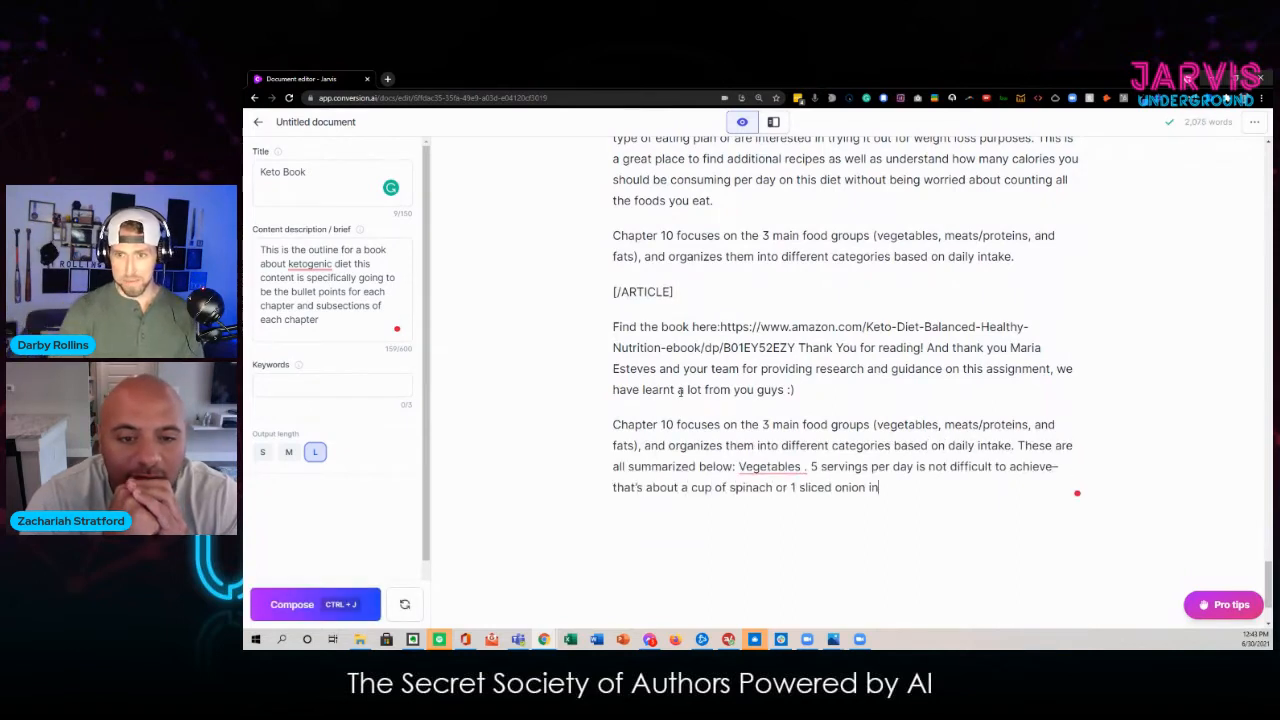
Step: Check the Amazon link in the generated "Find the book here" paragraph in a separate browser tab and return to the document
{"action": "left_click_drag", "start_coordinate": [795, 345], "coordinate": [719, 327]}
{"action": "key", "text": "ctrl+c"}
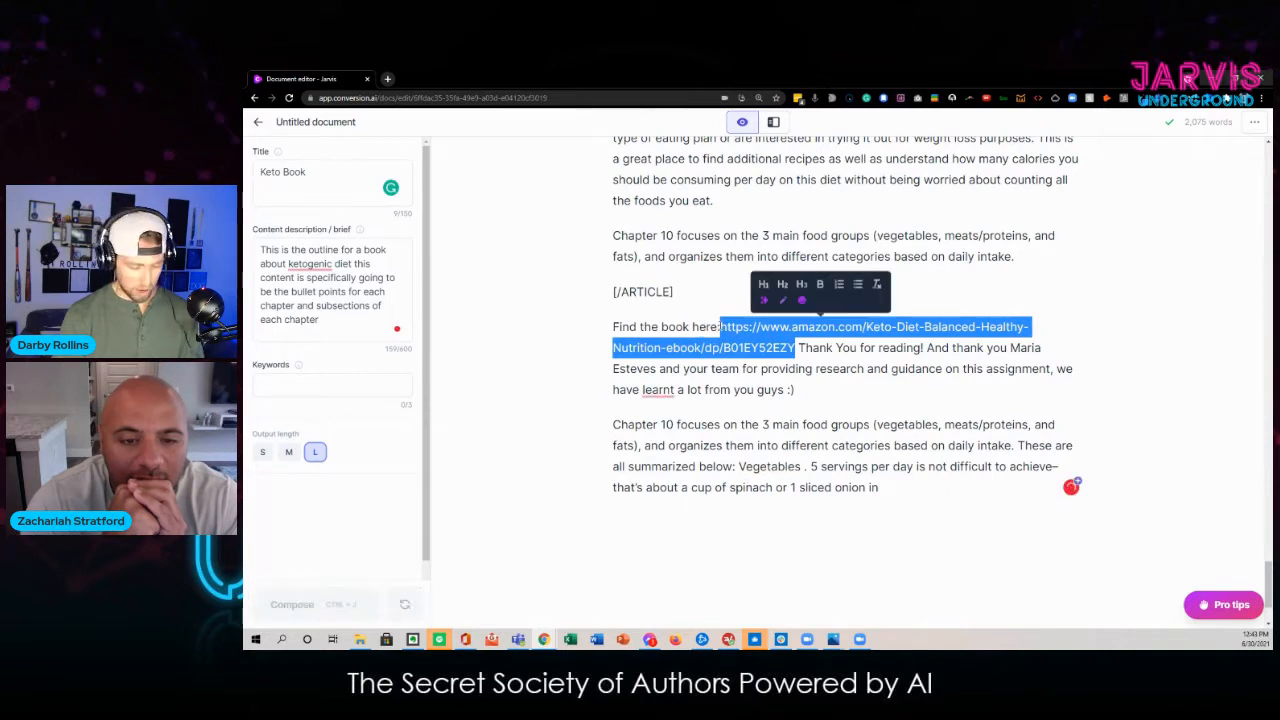
{"action": "left_click", "coordinate": [388, 80]}
{"action": "key", "text": "ctrl+v"}
{"action": "key", "text": "Return"}
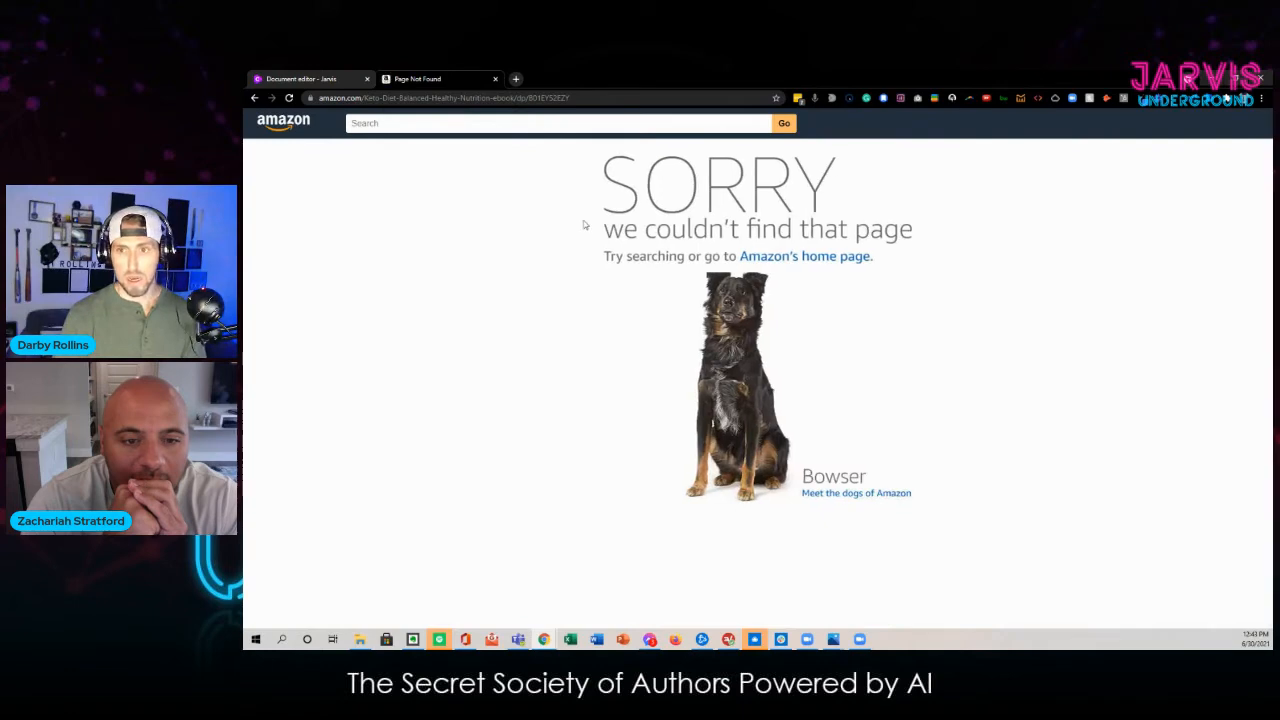
{"action": "left_click", "coordinate": [495, 79]}
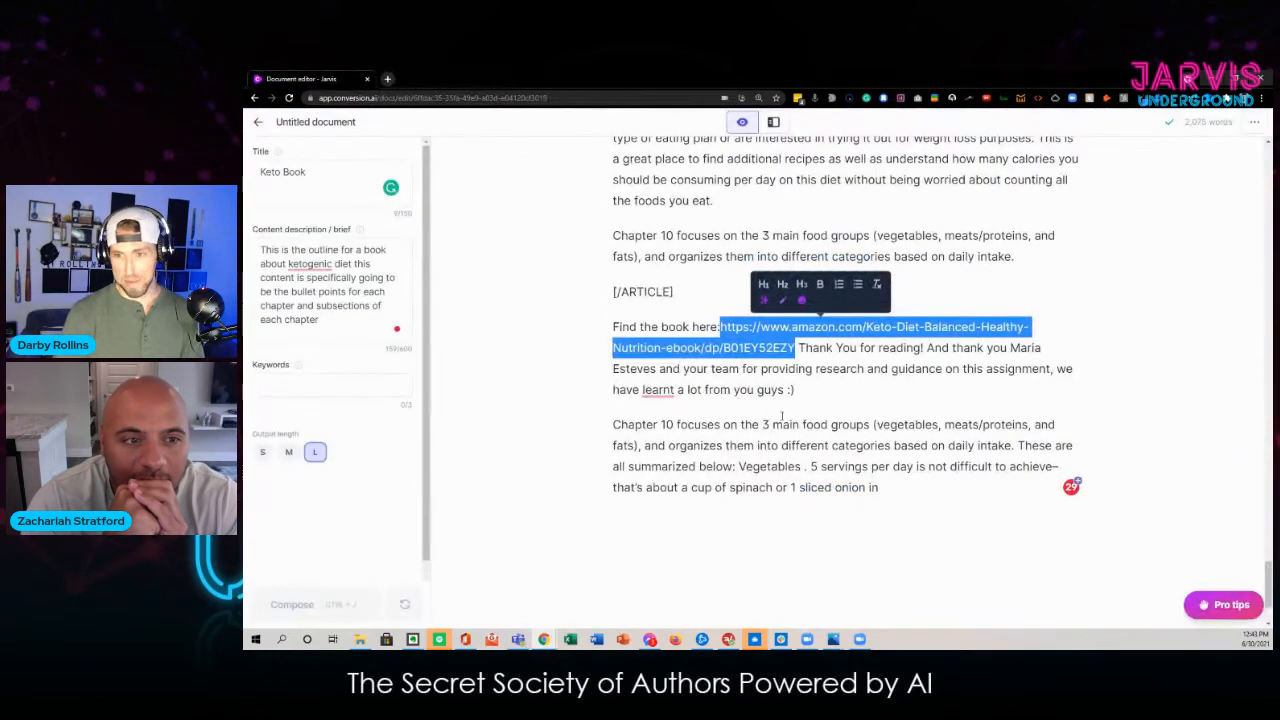
Step: Have Jarvis continue from "1 sliced onion in", and delete the repeated Chapter 10 paragraph with all text generated below it
{"action": "left_click", "coordinate": [931, 495]}
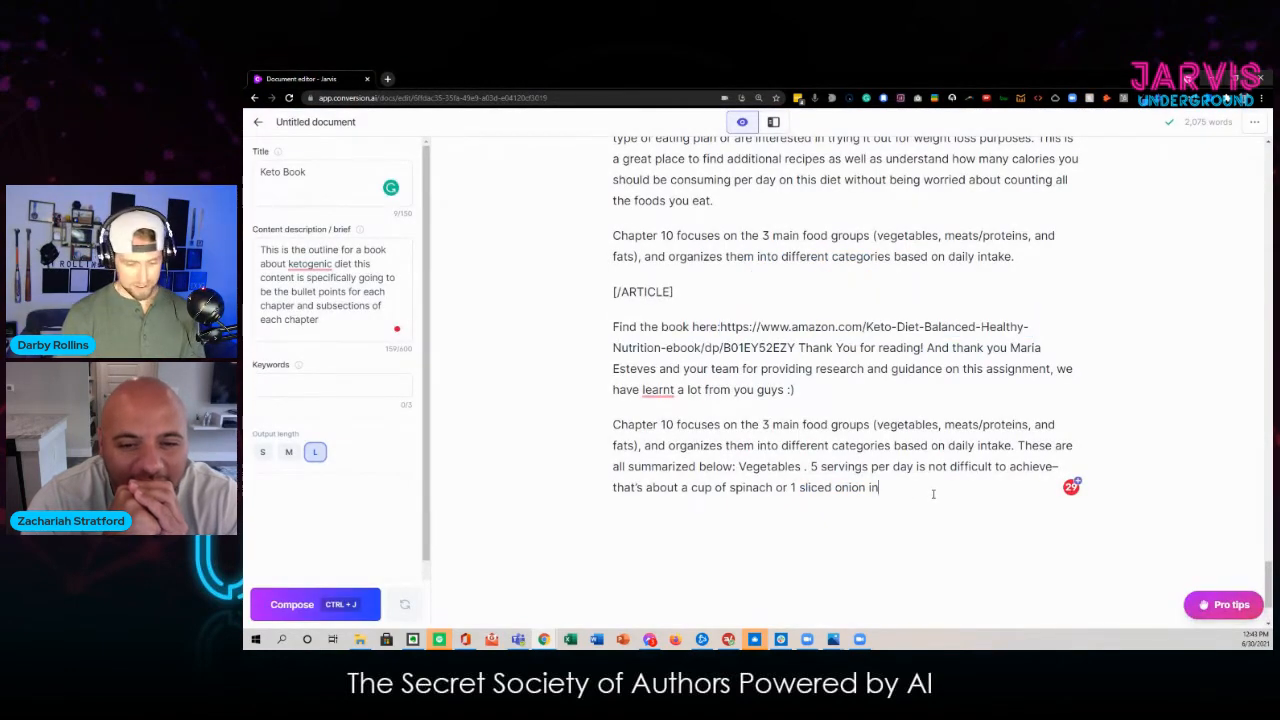
{"action": "key", "text": "ctrl+j"}
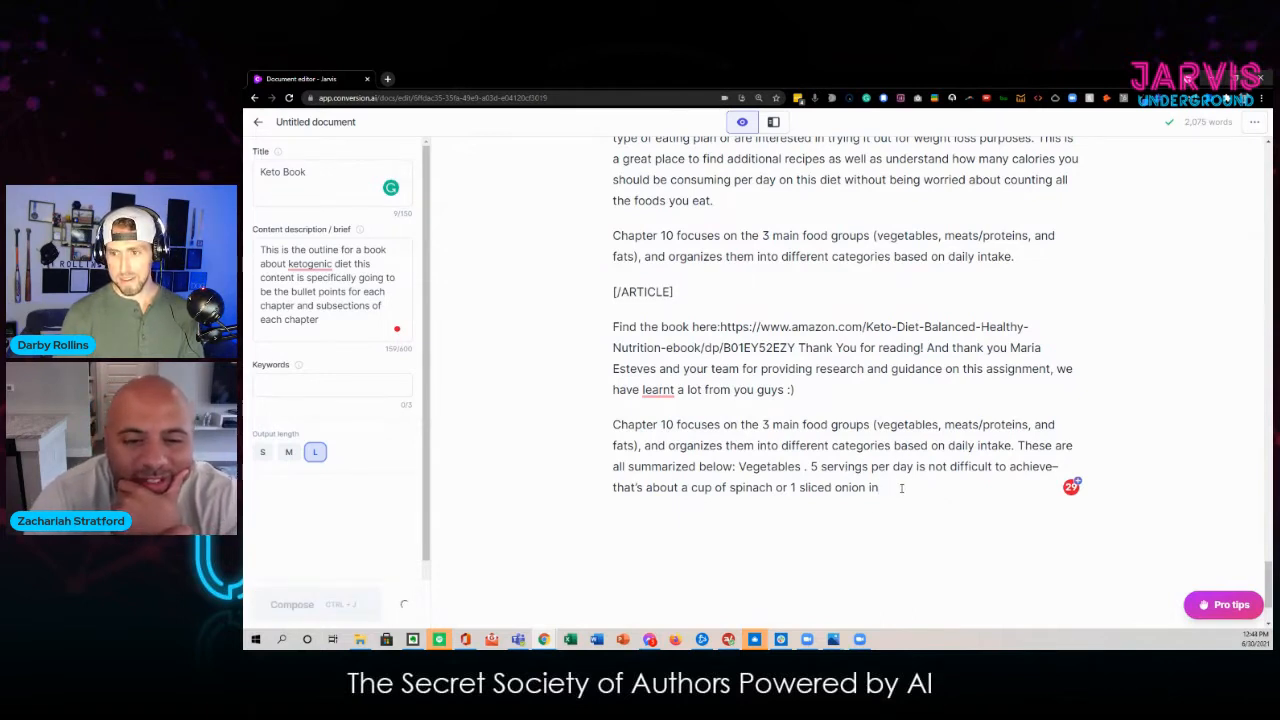
{"action": "left_click_drag", "start_coordinate": [901, 488], "coordinate": [613, 424]}
{"action": "key", "text": "BackSpace"}
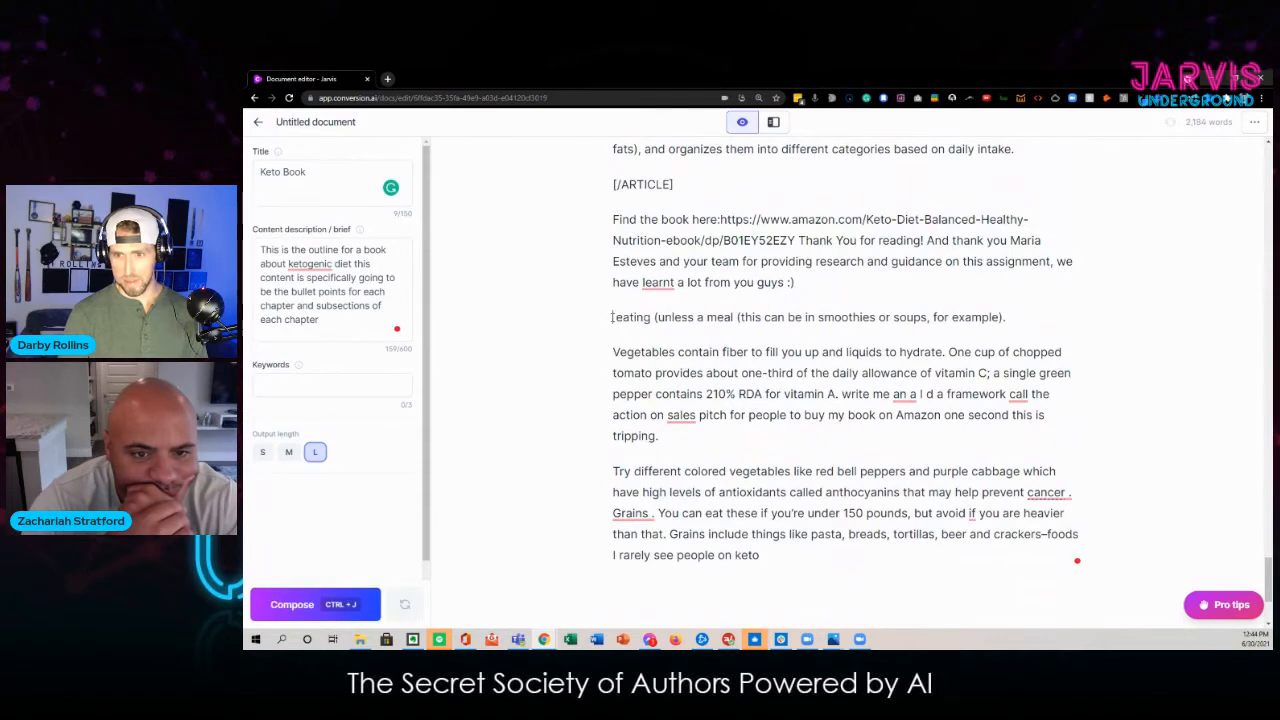
{"action": "left_click_drag", "start_coordinate": [607, 316], "coordinate": [801, 551]}
{"action": "key", "text": "BackSpace"}
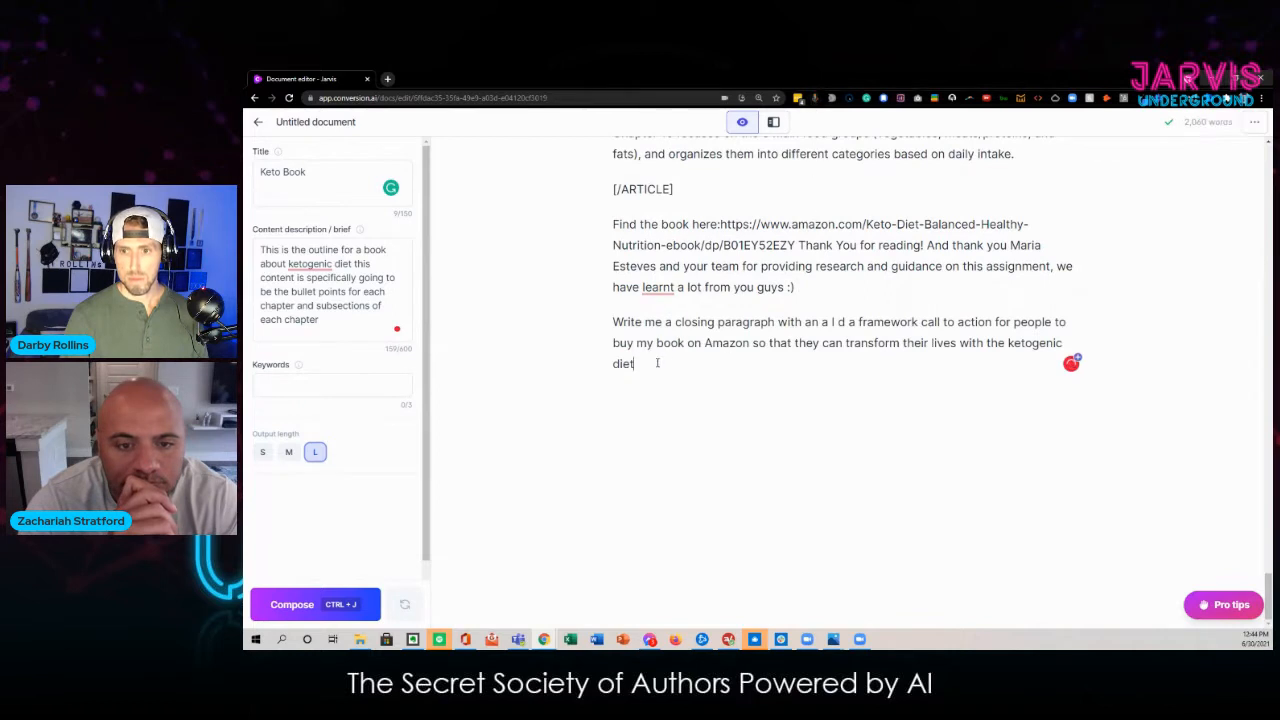
Step: Have Jarvis write the dictated AIDA closing paragraph for buying the book on Amazon, and start a new paragraph at "Attention:"
{"action": "left_click_drag", "start_coordinate": [657, 363], "coordinate": [604, 322]}
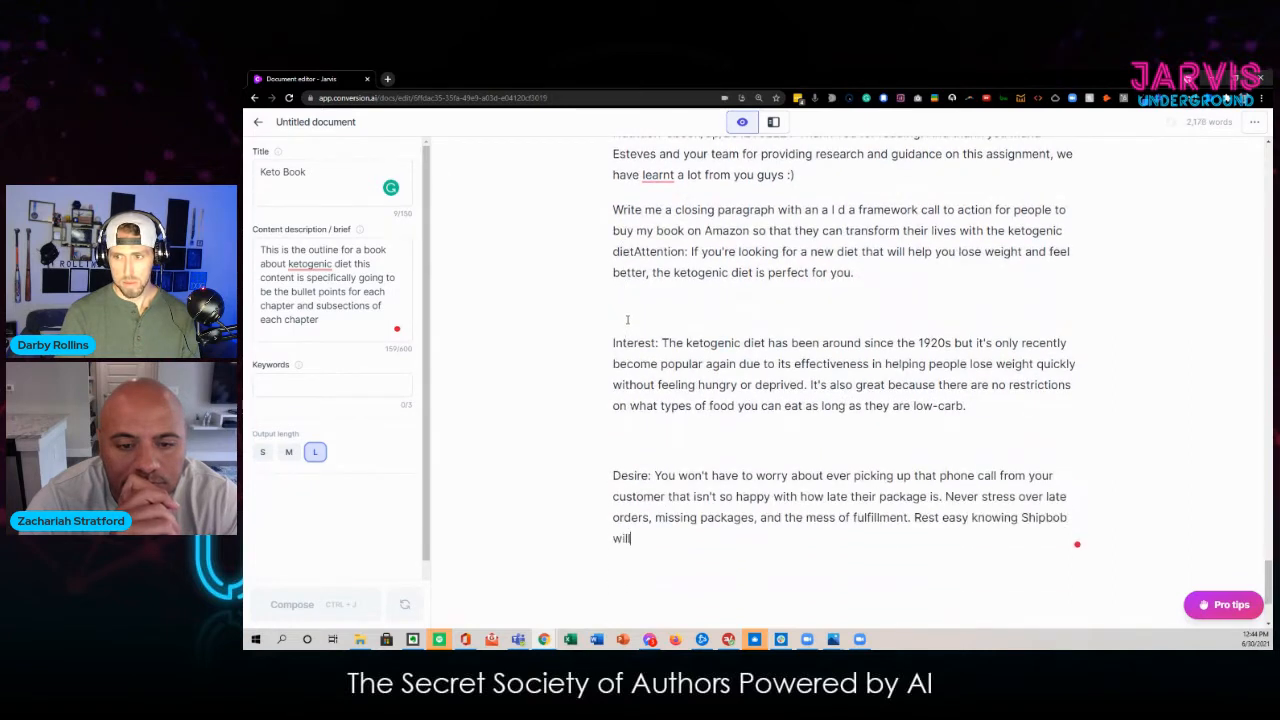
{"action": "left_click", "coordinate": [635, 252]}
{"action": "key", "text": "Return"}
Step: Have Jarvis continue from "Rest easy knowing Shipbob will", and delete everything from the "Desire:" paragraph to the end
{"action": "scroll", "coordinate": [665, 540], "scroll_direction": "down", "scroll_amount": 1}
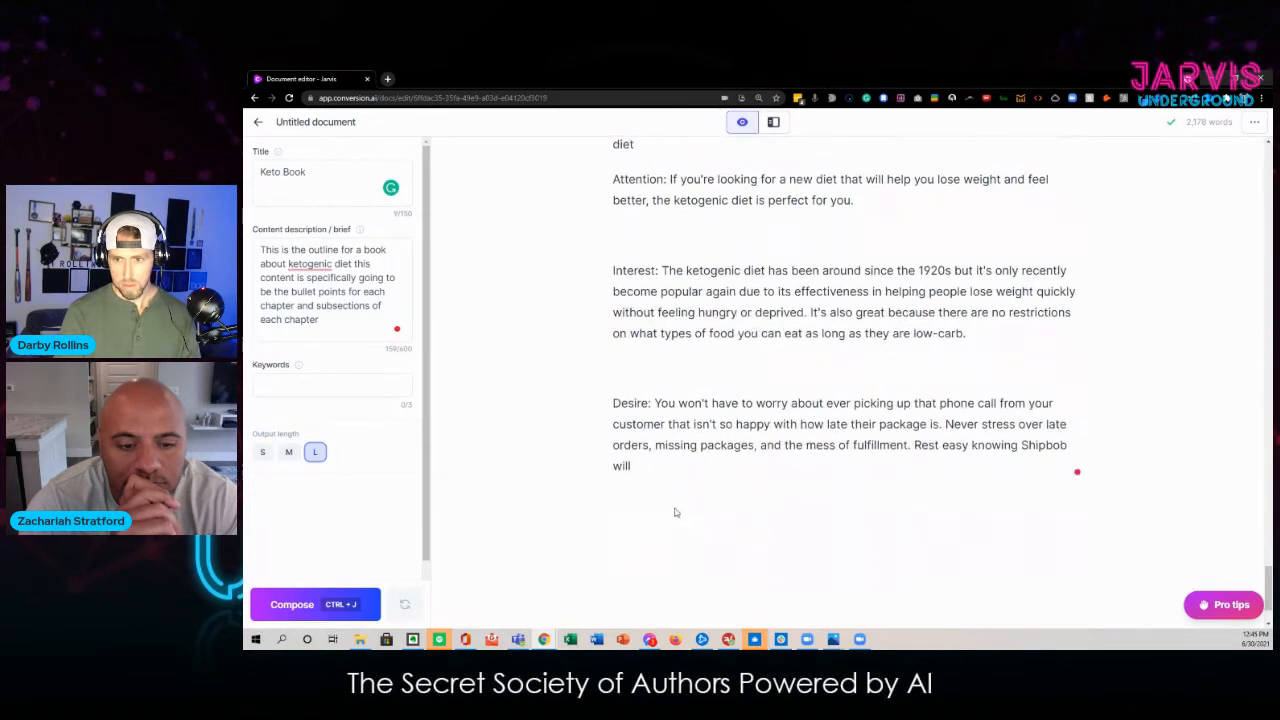
{"action": "key", "text": "ctrl+j"}
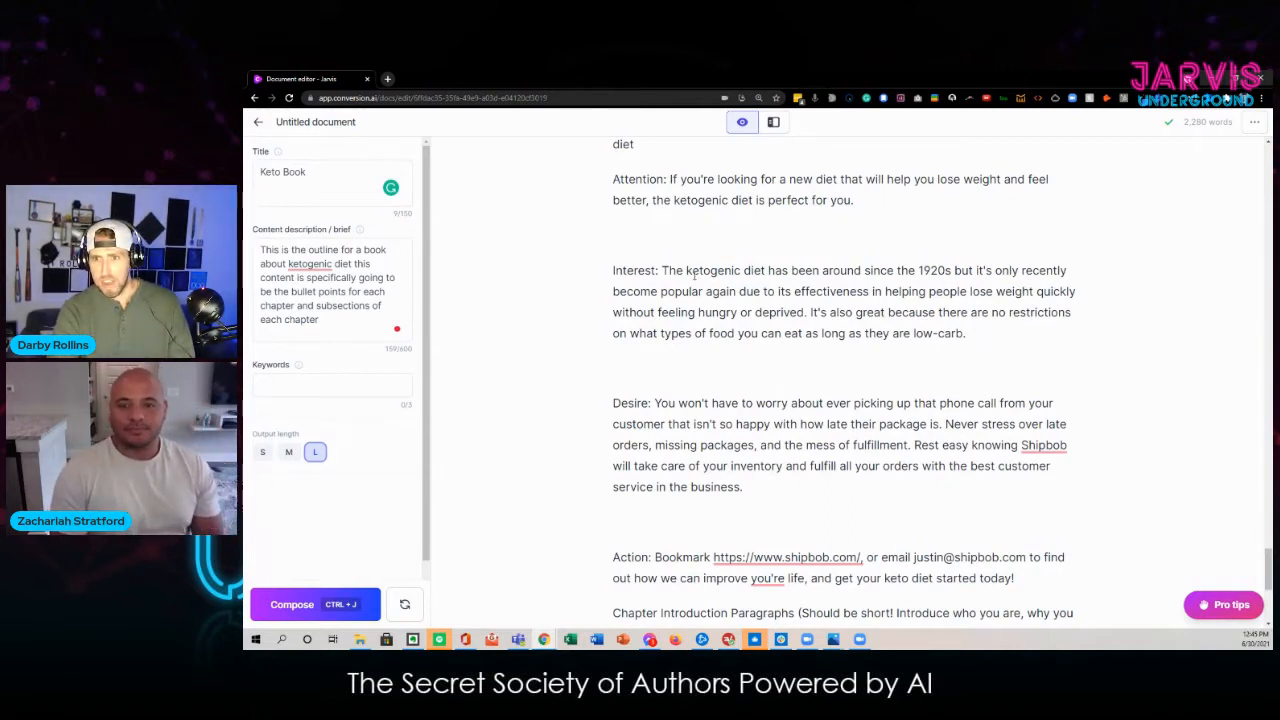
{"action": "left_click_drag", "start_coordinate": [754, 362], "coordinate": [1013, 545]}
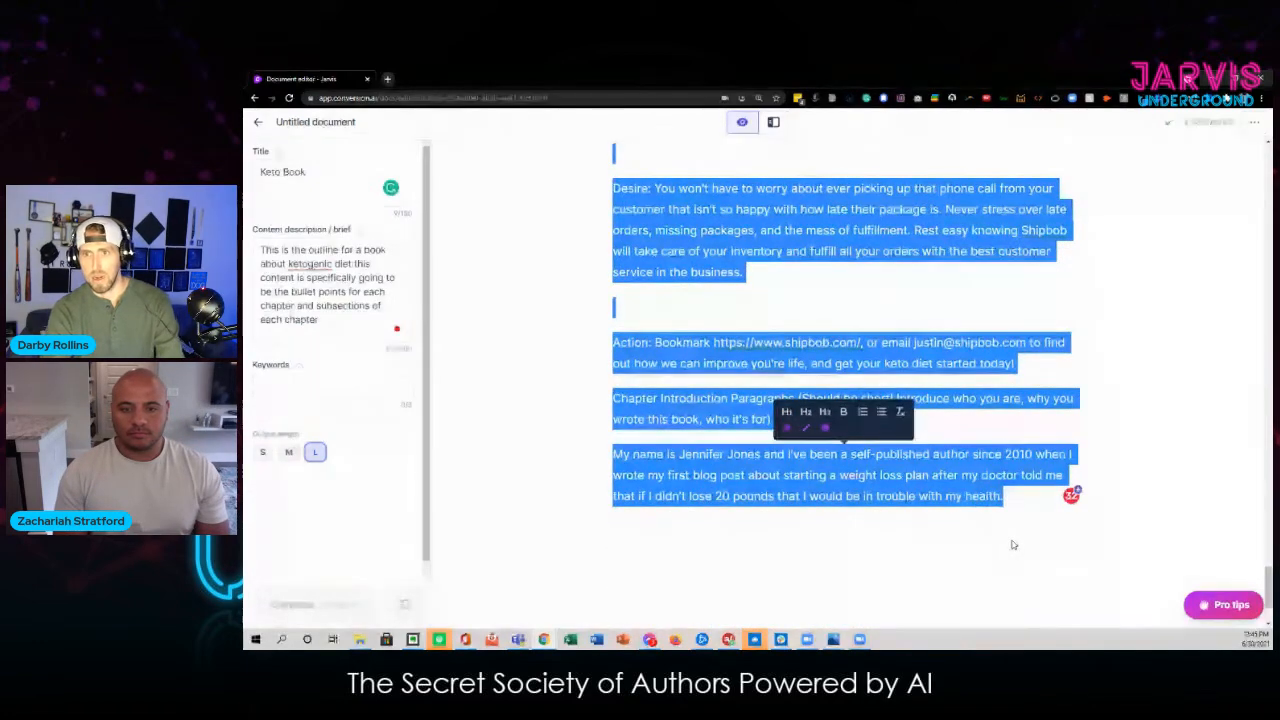
{"action": "key", "text": "BackSpace"}
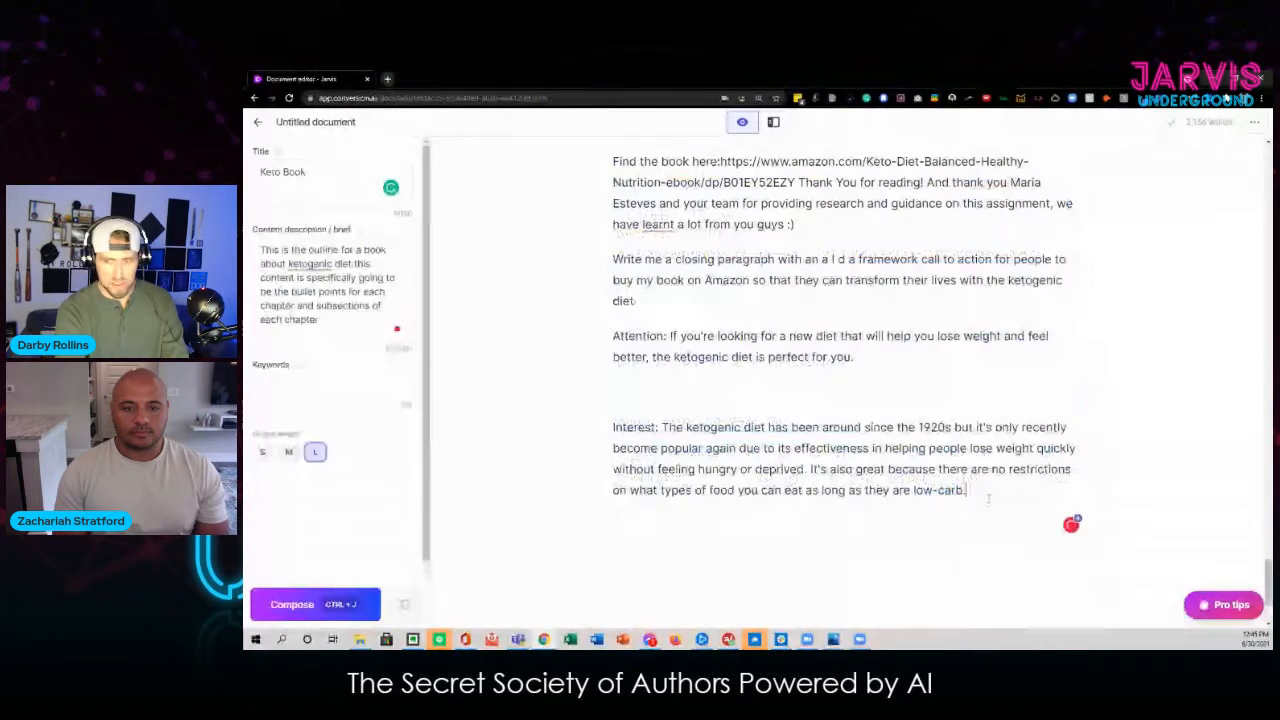
Step: Have Jarvis continue after the "Interest:" paragraph, and delete the generated Chapter 1 and Chapter 2 paragraphs below "Yearning:"
{"action": "key", "text": "ctrl+j"}
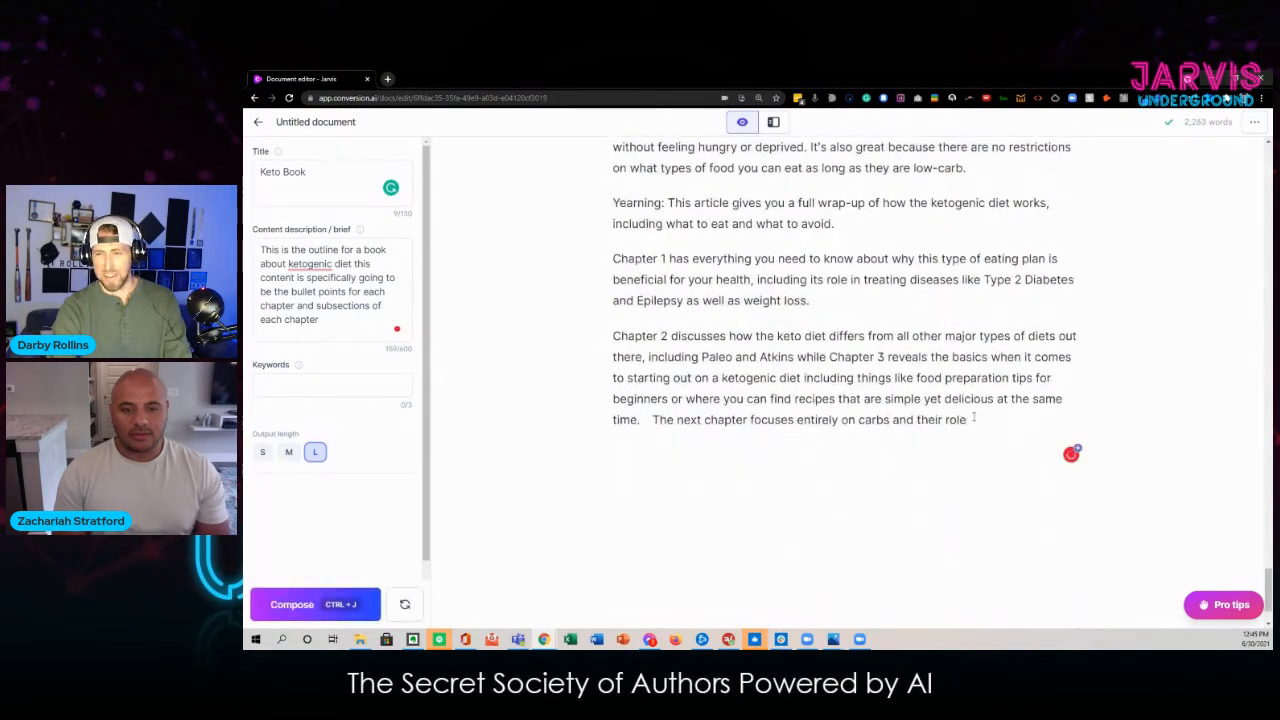
{"action": "left_click_drag", "start_coordinate": [982, 423], "coordinate": [579, 261]}
{"action": "key", "text": "BackSpace"}
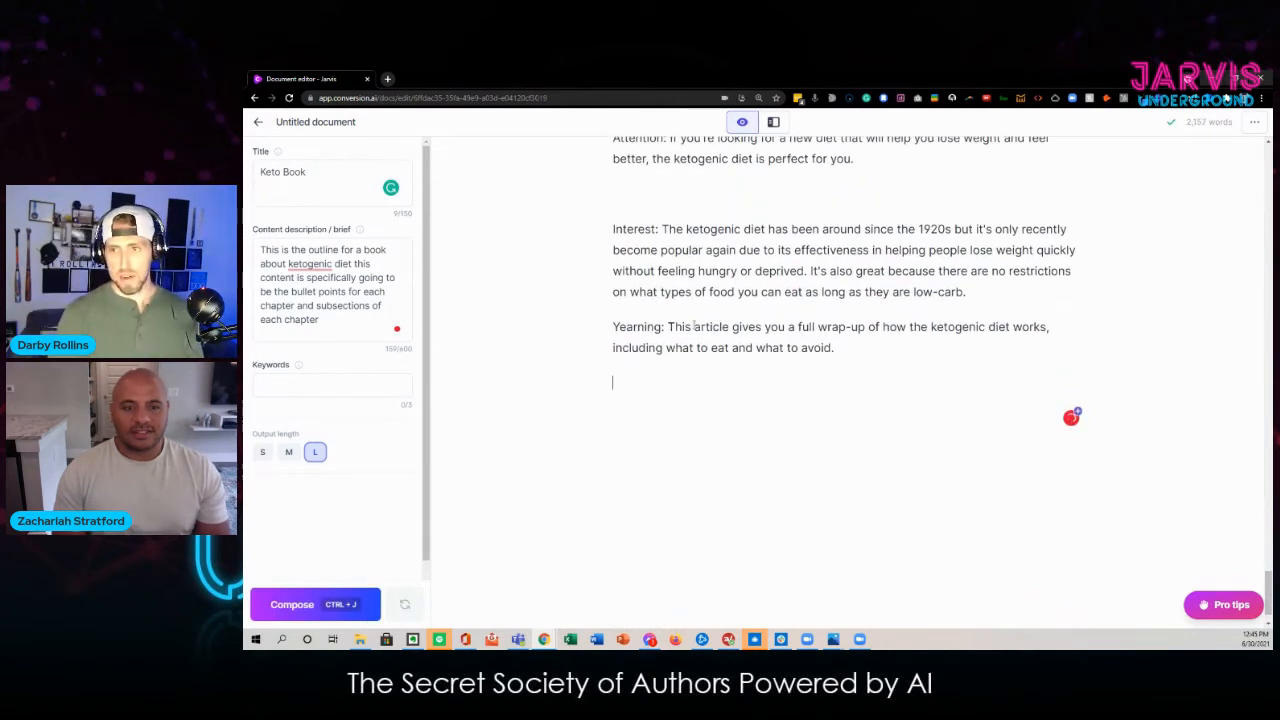
Step: Try the dictated command "Give me a call to action to buy the book on Amazon" at the end of the "Yearning:" paragraph
{"action": "left_click", "coordinate": [842, 346]}
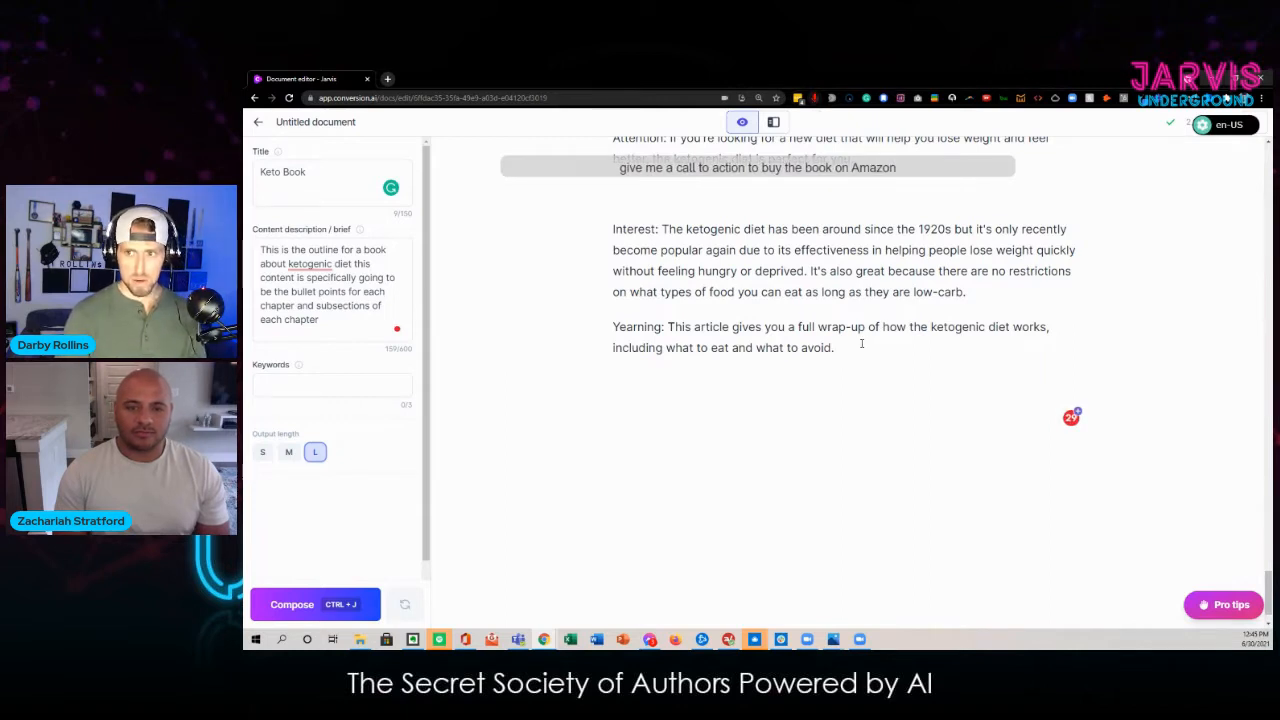
{"action": "key", "text": "ctrl+Return"}
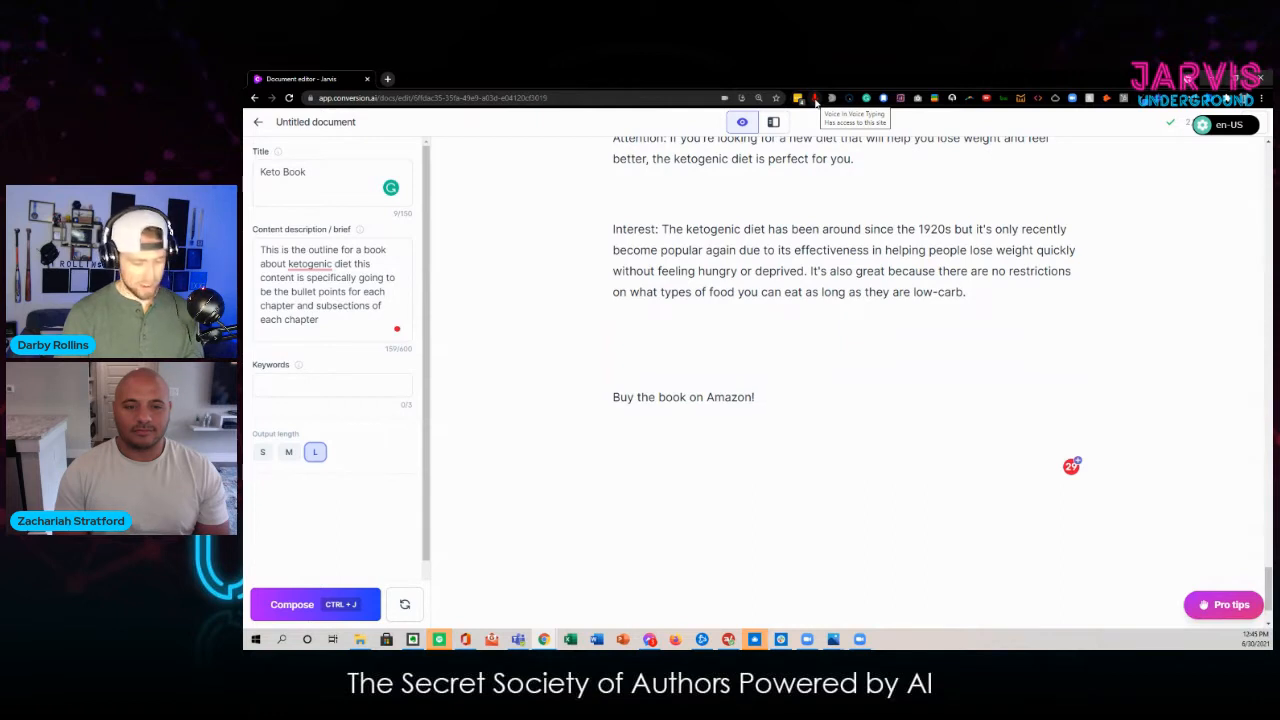
{"action": "key", "text": "ctrl+z"}
{"action": "left_click", "coordinate": [815, 101]}
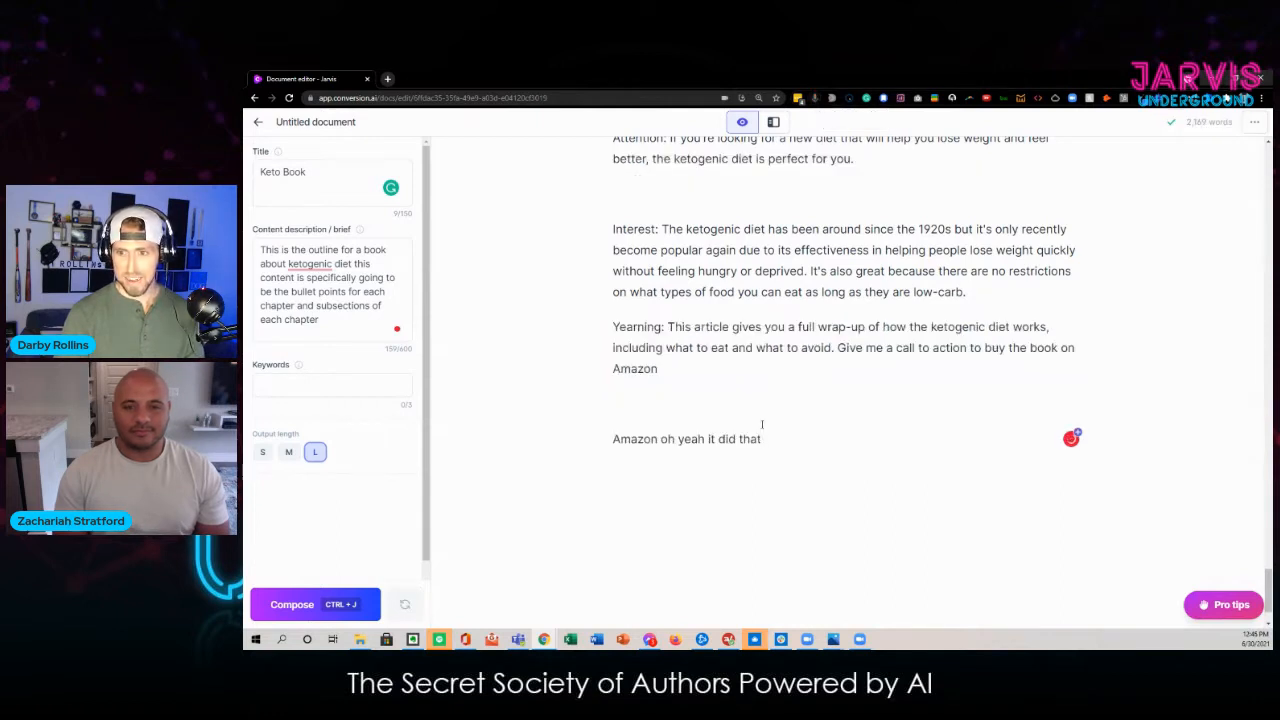
Step: Remove the stray dictated line "Amazon oh yeah it did that" and undo the call-to-action command after "what to avoid."
{"action": "left_click_drag", "start_coordinate": [762, 438], "coordinate": [569, 446]}
{"action": "key", "text": "BackSpace"}
{"action": "key", "text": "ctrl+z"}
{"action": "key", "text": "ctrl+z"}
{"action": "key", "text": "ctrl+z"}
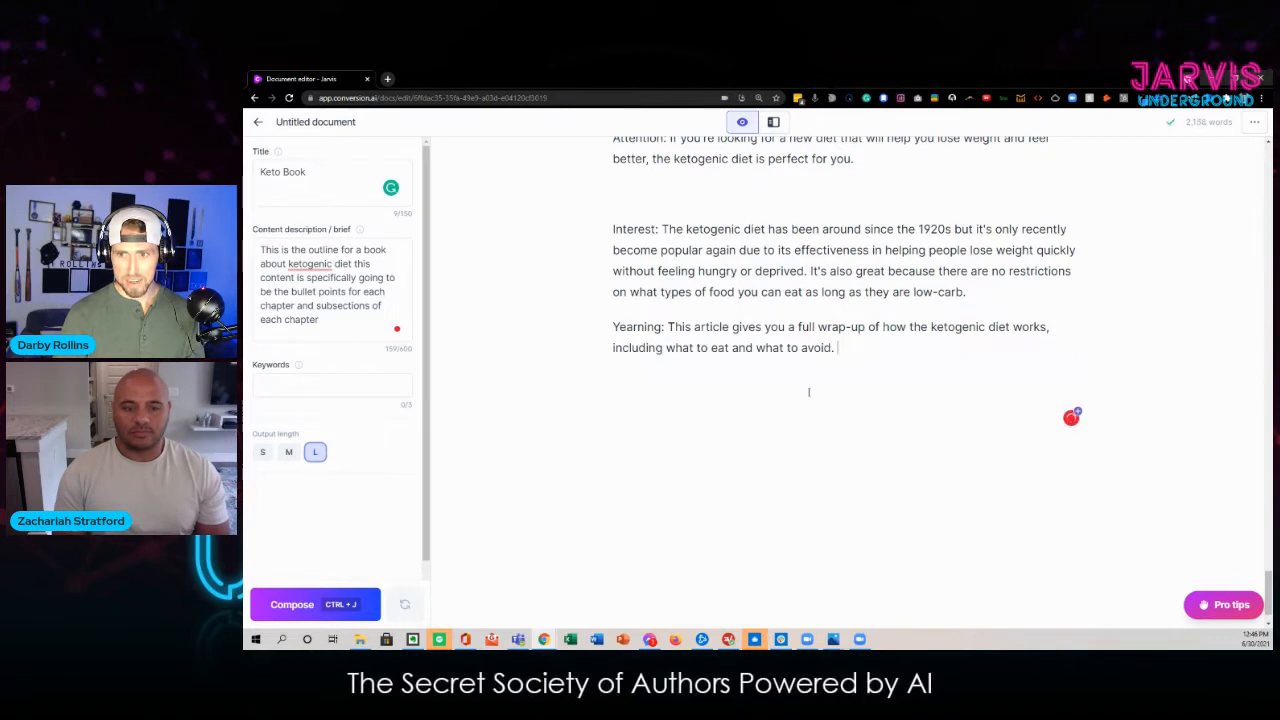
Step: Dictate "Write me a call to action to buy this book on Amazon today" below the "Yearning:" paragraph and have Jarvis generate from it
{"action": "key", "text": "Return"}
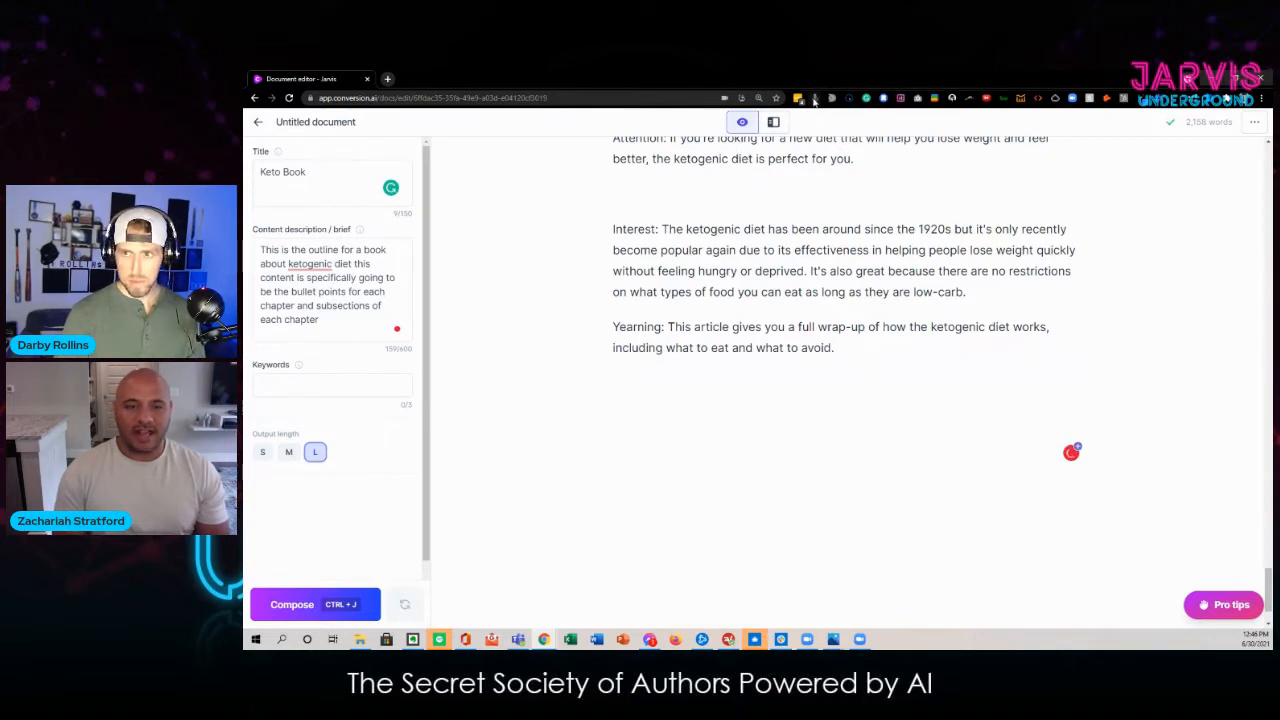
{"action": "double_click", "coordinate": [632, 327]}
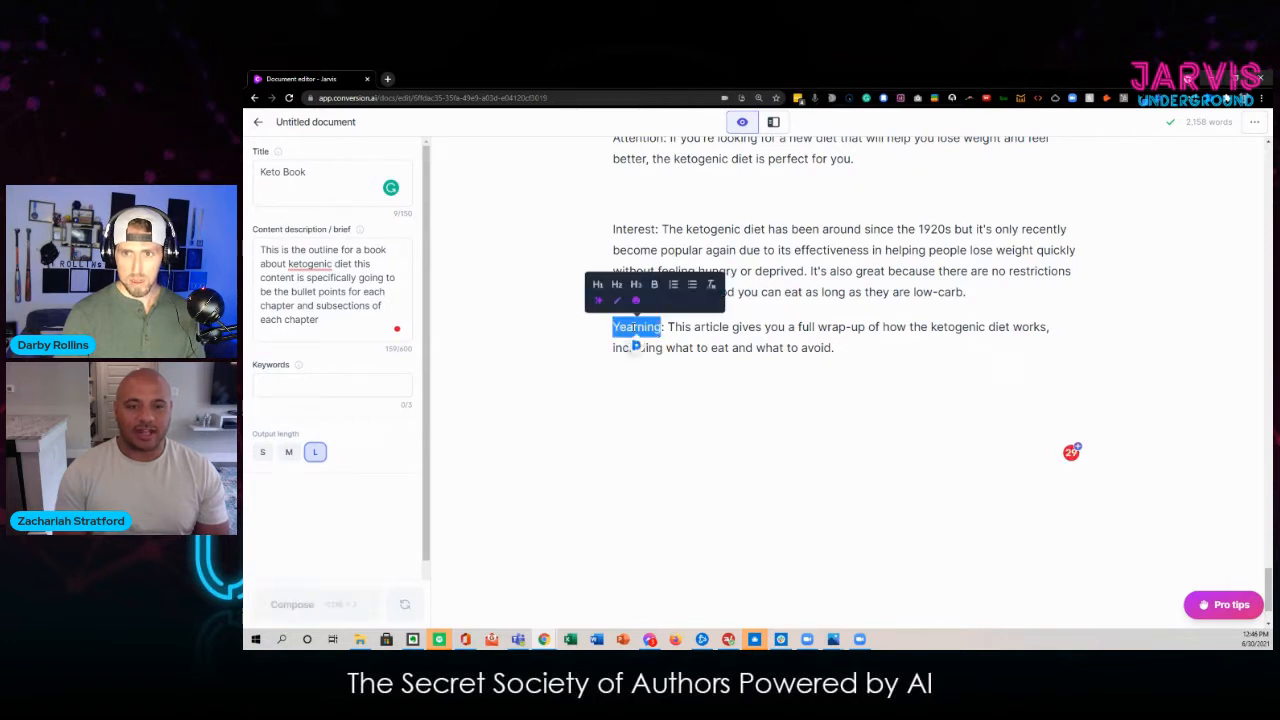
{"action": "left_click", "coordinate": [655, 381]}
{"action": "left_click", "coordinate": [817, 100]}
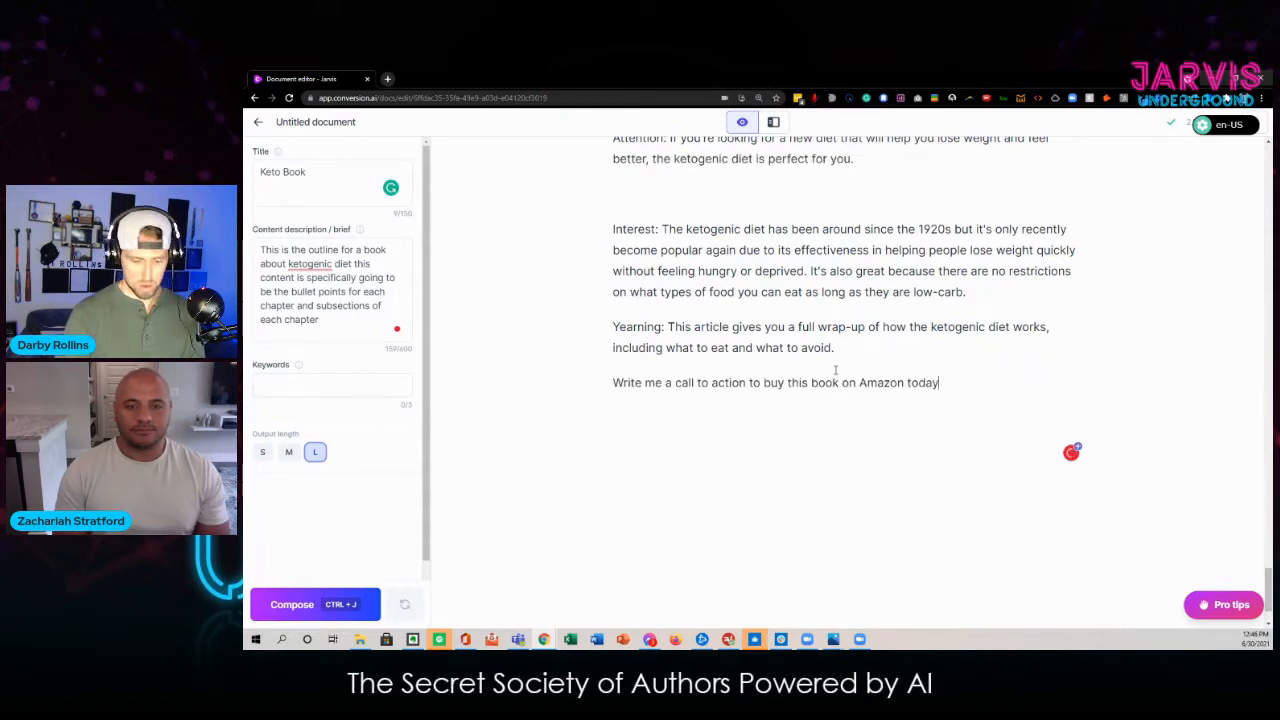
{"action": "key", "text": "shift+Home"}
{"action": "key", "text": "ctrl+j"}
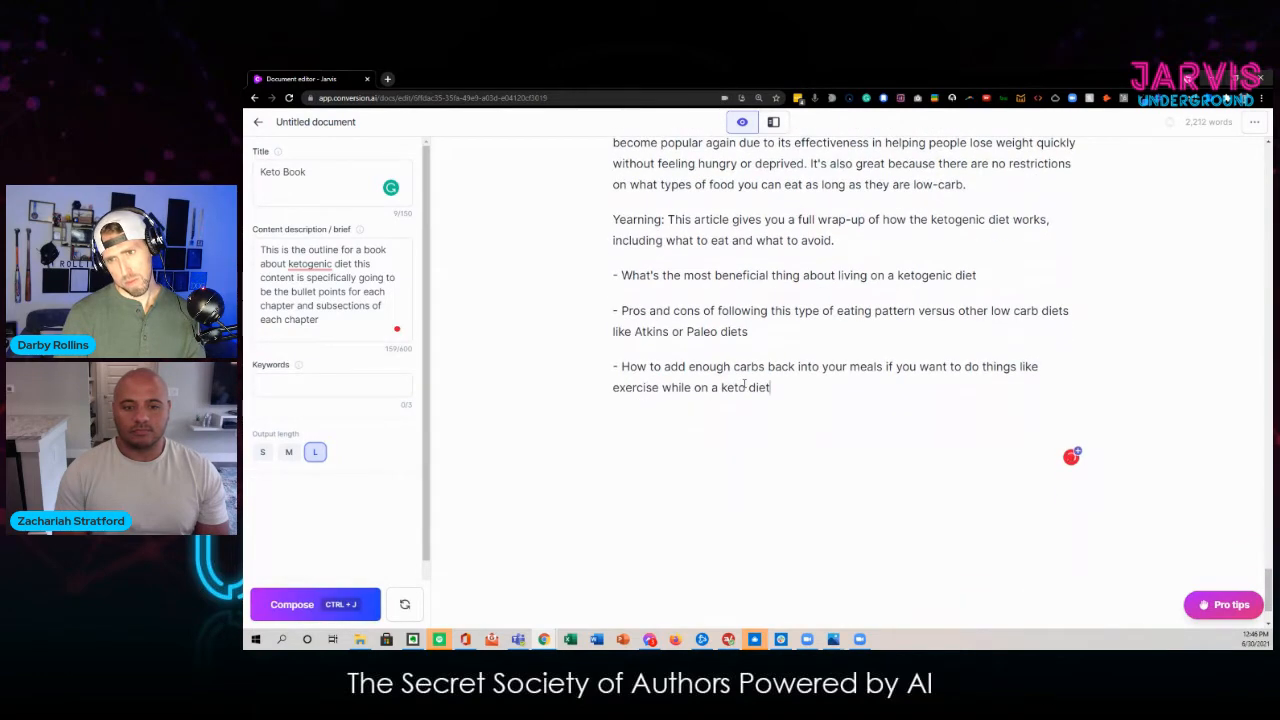
Step: Review the generated call-to-action text and look back through the earlier ketogenic questions and chapter outline sections of the document
{"action": "scroll", "coordinate": [743, 385], "scroll_direction": "up", "scroll_amount": 1}
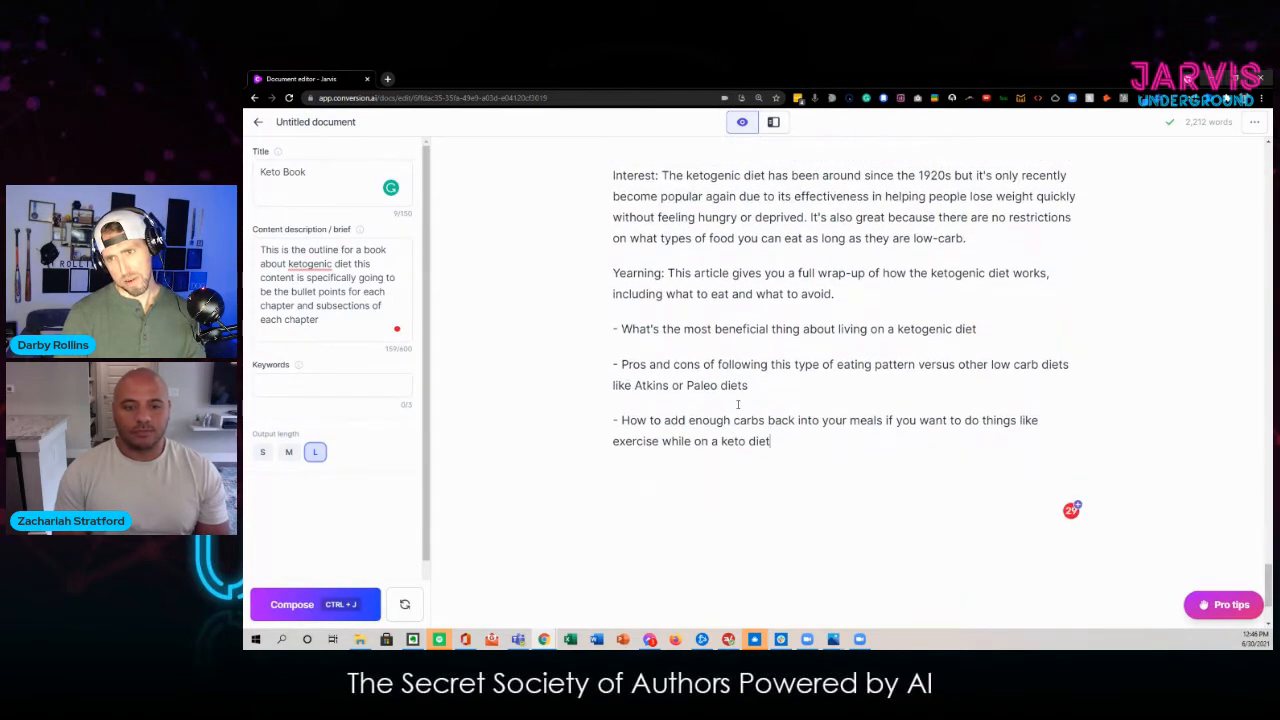
{"action": "scroll", "coordinate": [728, 372], "scroll_direction": "up", "scroll_amount": 6}
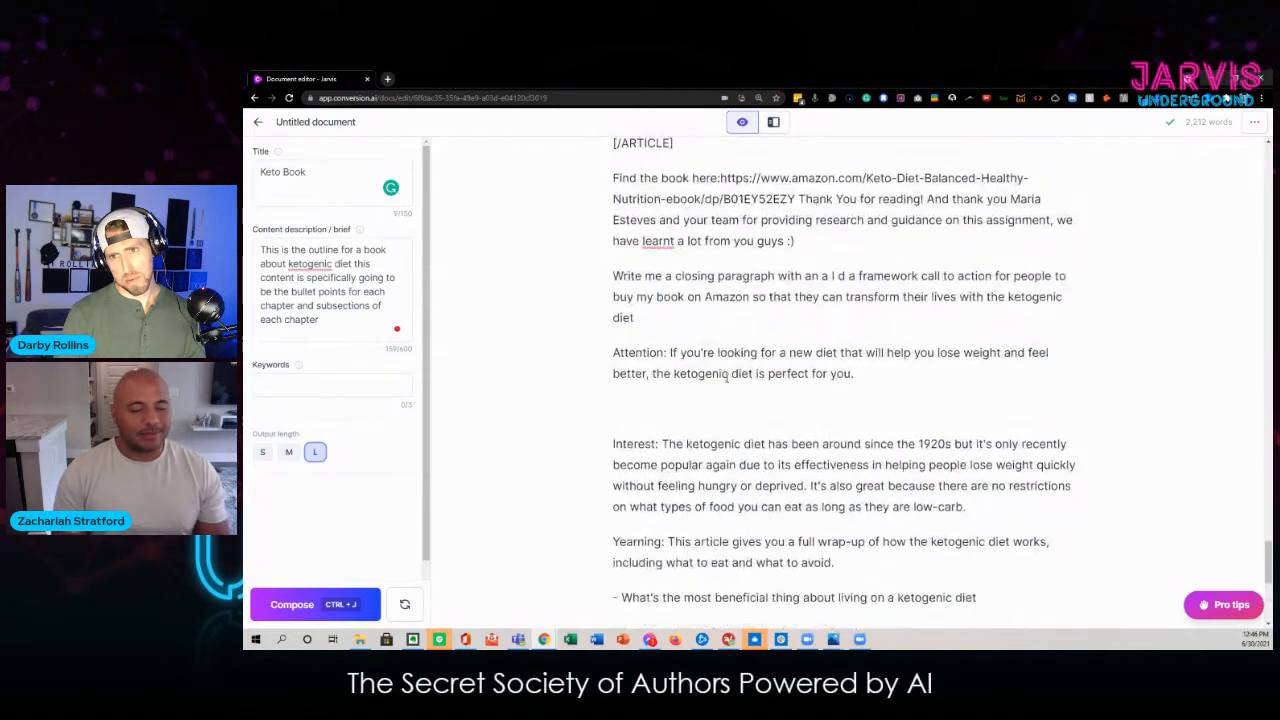
{"action": "scroll", "coordinate": [727, 378], "scroll_direction": "down", "scroll_amount": 5}
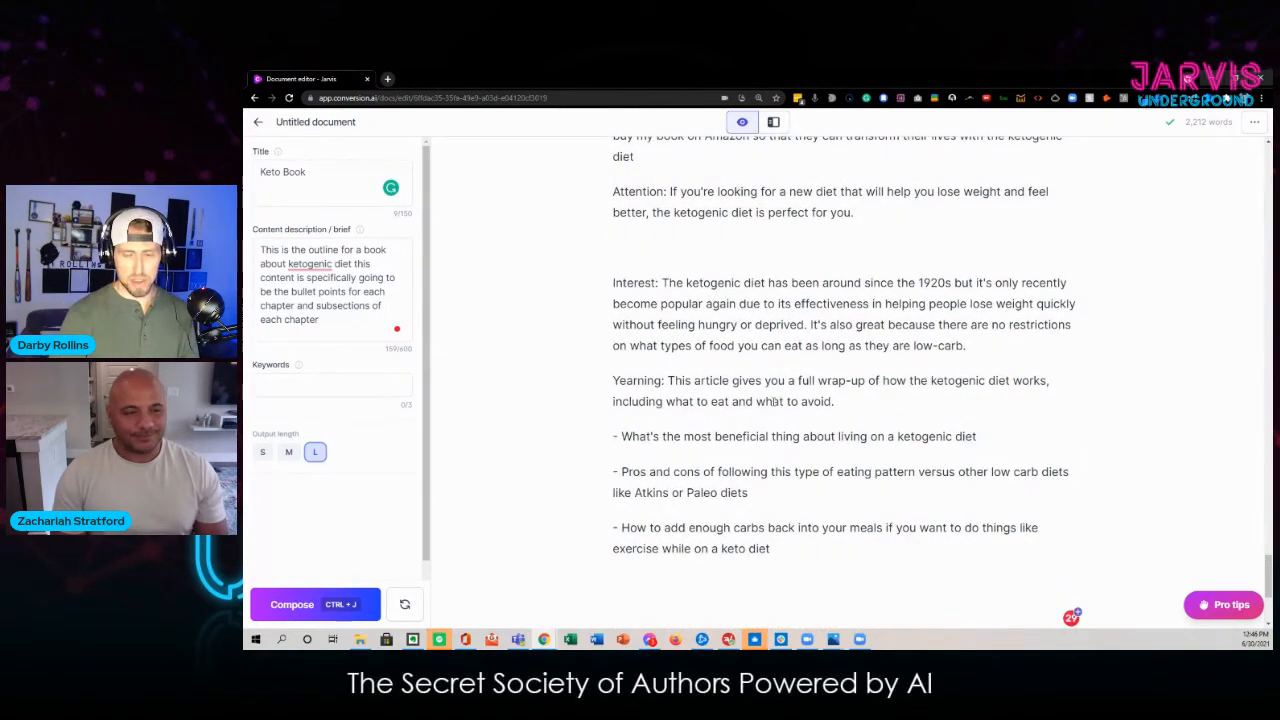
{"action": "scroll", "coordinate": [775, 401], "scroll_direction": "up", "scroll_amount": 15}
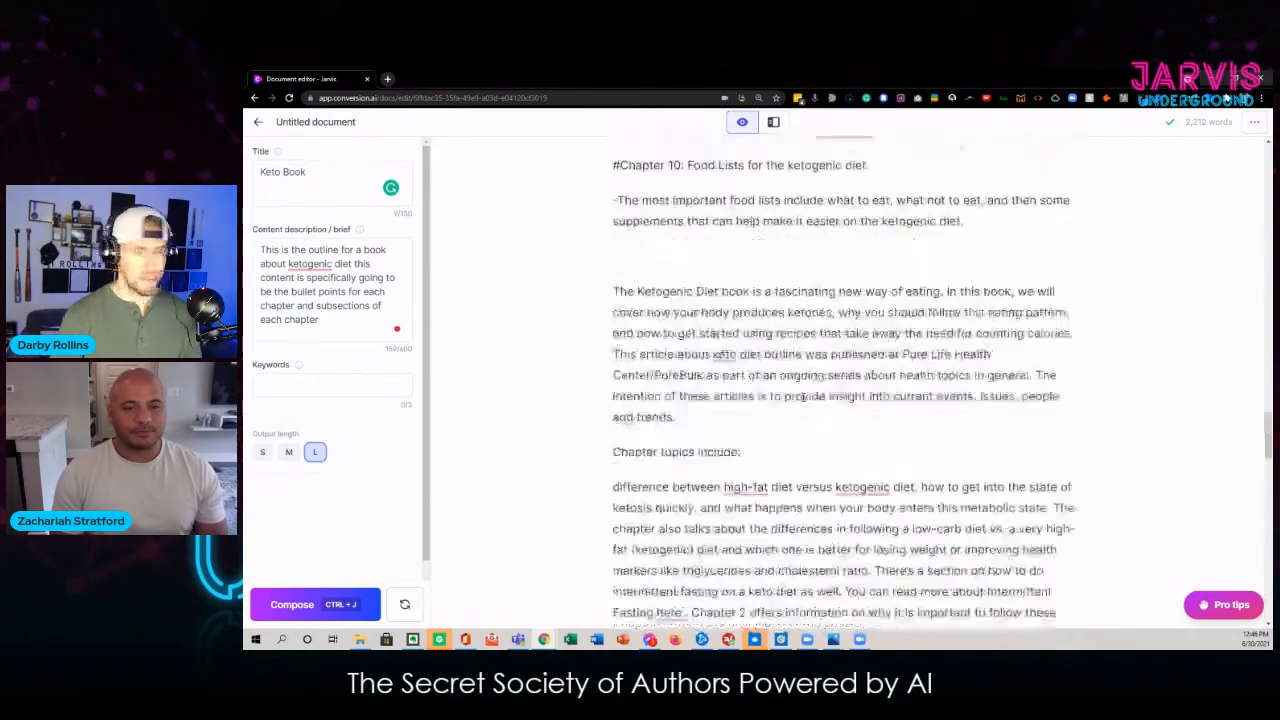
{"action": "scroll", "coordinate": [802, 397], "scroll_direction": "up", "scroll_amount": 15}
{"action": "scroll", "coordinate": [750, 380], "scroll_direction": "down", "scroll_amount": 8}
{"action": "scroll", "coordinate": [712, 357], "scroll_direction": "up", "scroll_amount": 3}
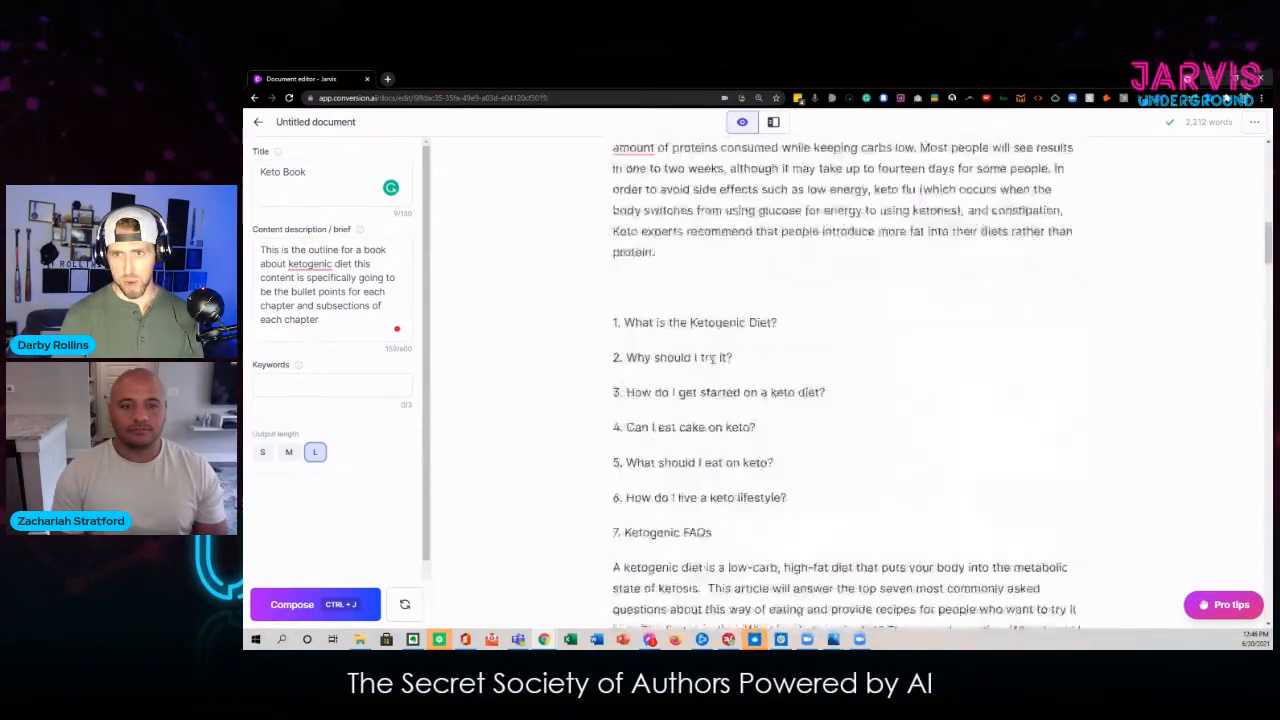
{"action": "scroll", "coordinate": [712, 357], "scroll_direction": "up", "scroll_amount": 3}
{"action": "scroll", "coordinate": [690, 340], "scroll_direction": "down", "scroll_amount": 5}
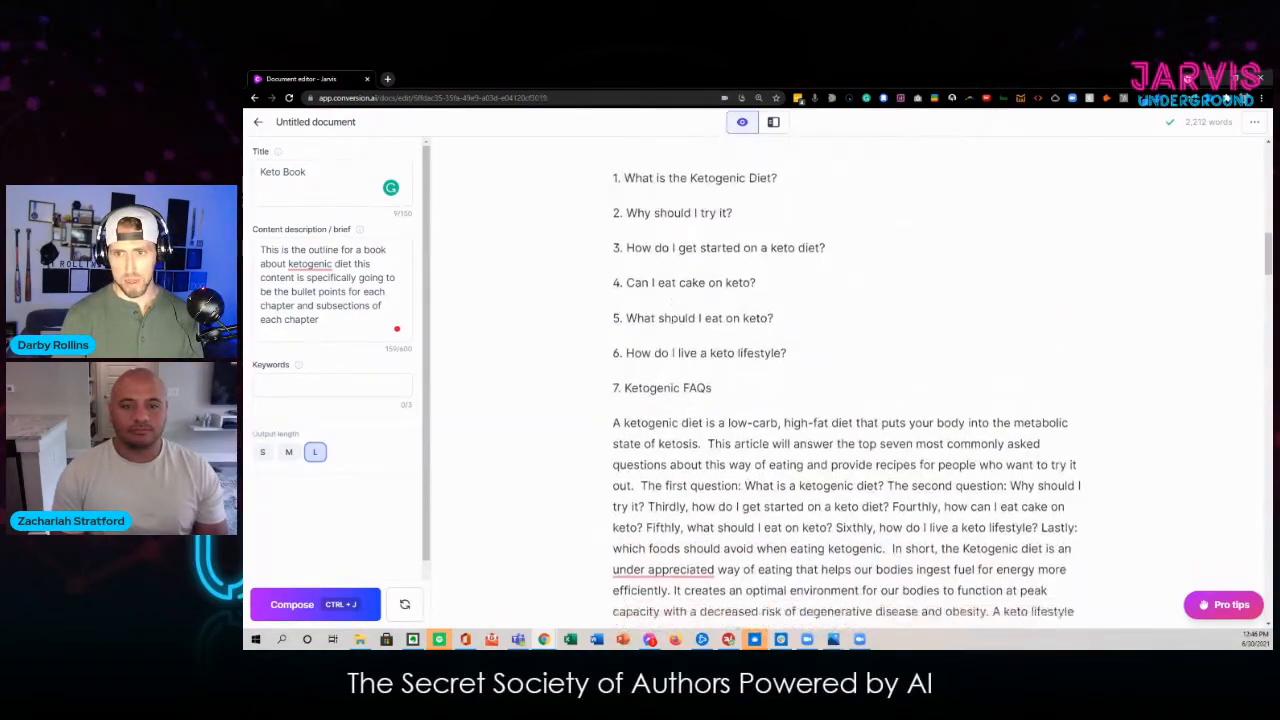
{"action": "scroll", "coordinate": [679, 322], "scroll_direction": "down", "scroll_amount": 15}
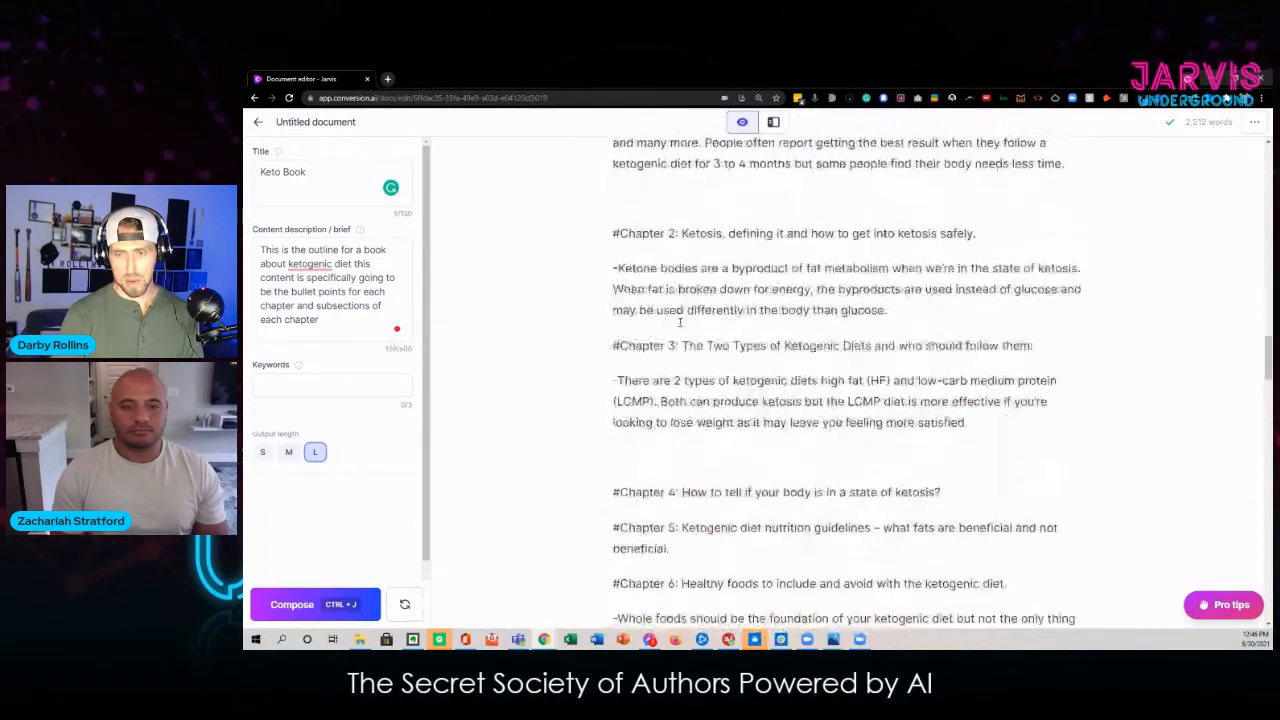
Step: Remove the blank lines above the Chapter 2 and Chapter 4 headings in the outline
{"action": "scroll", "coordinate": [650, 337], "scroll_direction": "up", "scroll_amount": 4}
{"action": "left_click", "coordinate": [633, 404]}
{"action": "key", "text": "BackSpace"}
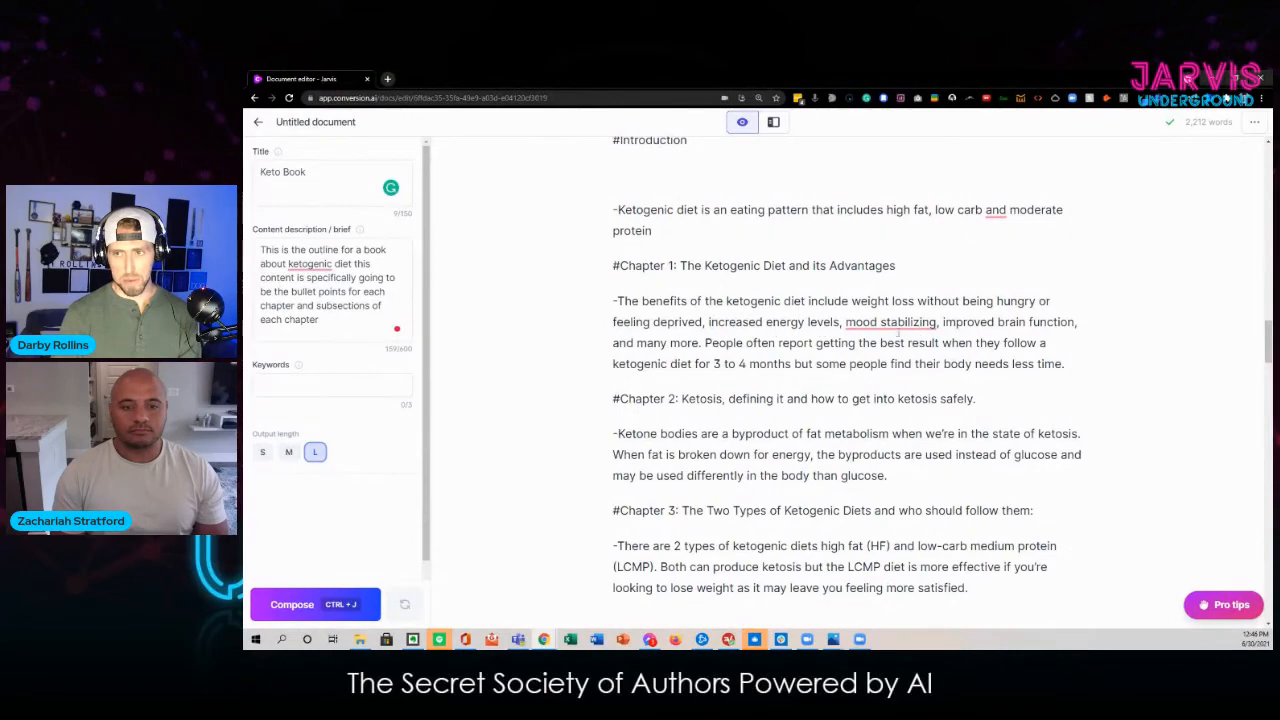
{"action": "scroll", "coordinate": [899, 334], "scroll_direction": "down", "scroll_amount": 3}
{"action": "left_click", "coordinate": [745, 467]}
{"action": "key", "text": "BackSpace"}
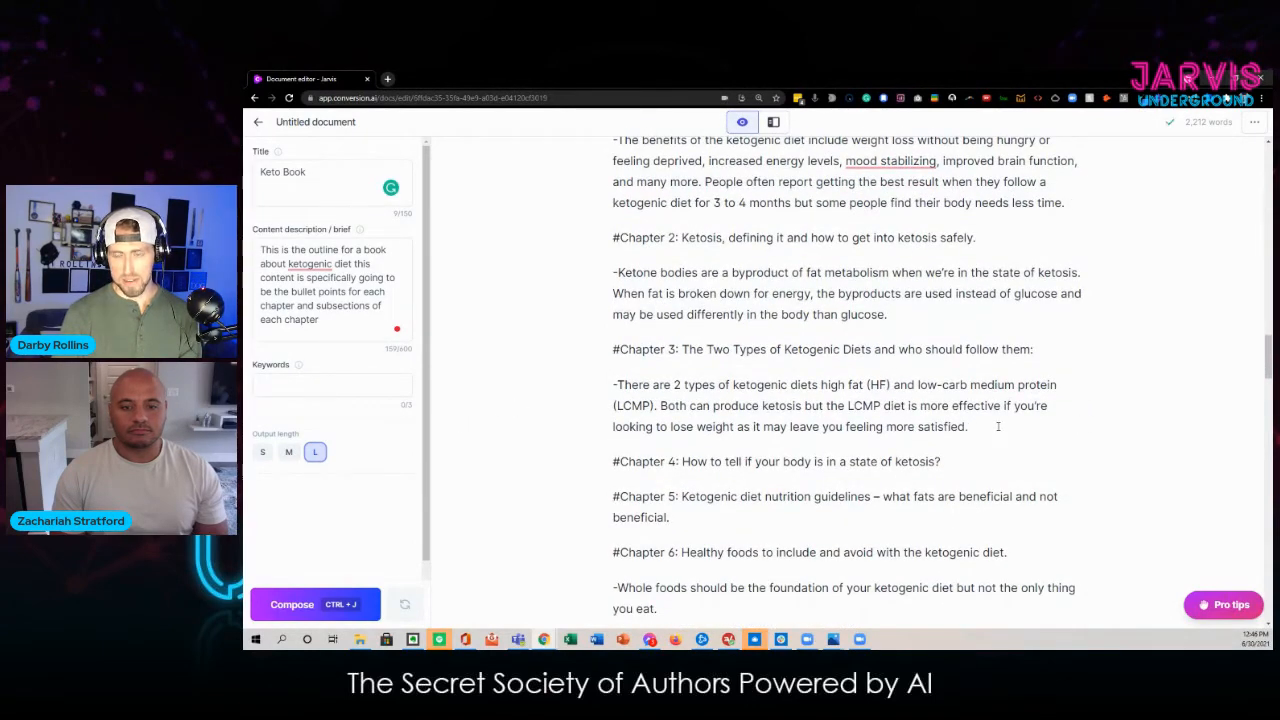
Step: Below Chapter 3's summary, try generating from dictated "Write me a creative story that explains the two types of ketogenic diets" and delete the output
{"action": "key", "text": "Return"}
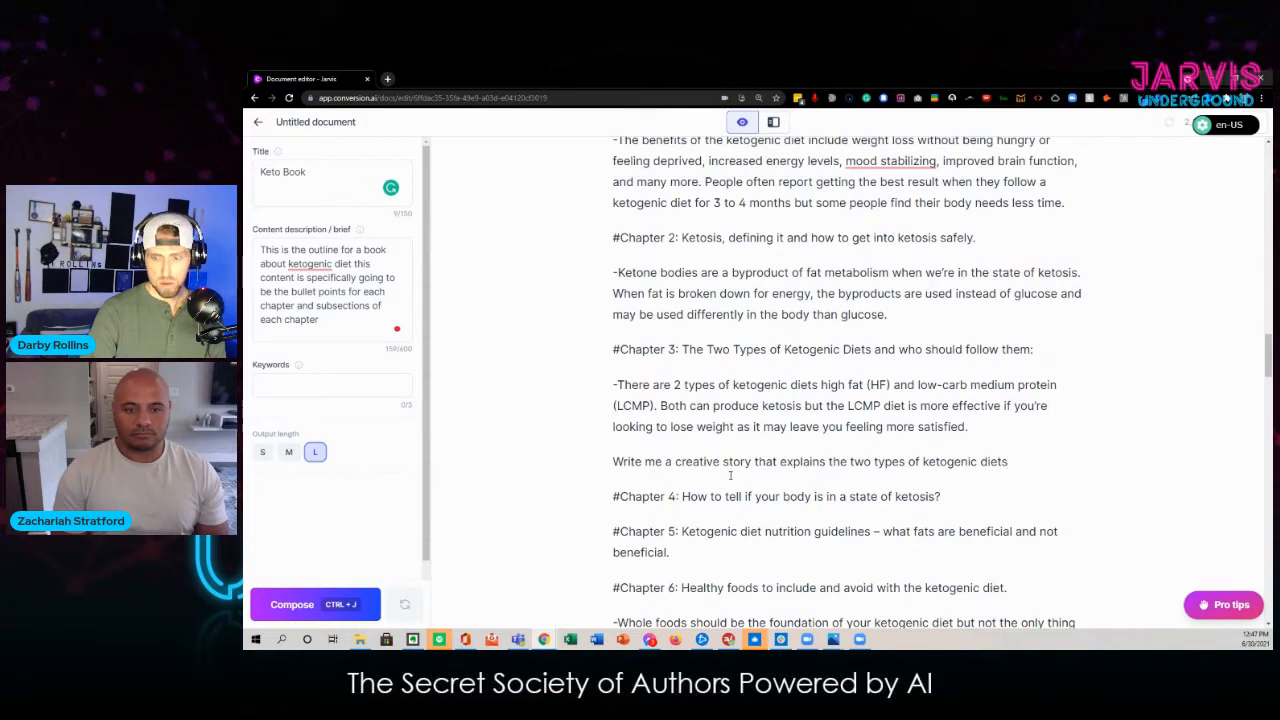
{"action": "key", "text": "shift+Home"}
{"action": "key", "text": "ctrl+j"}
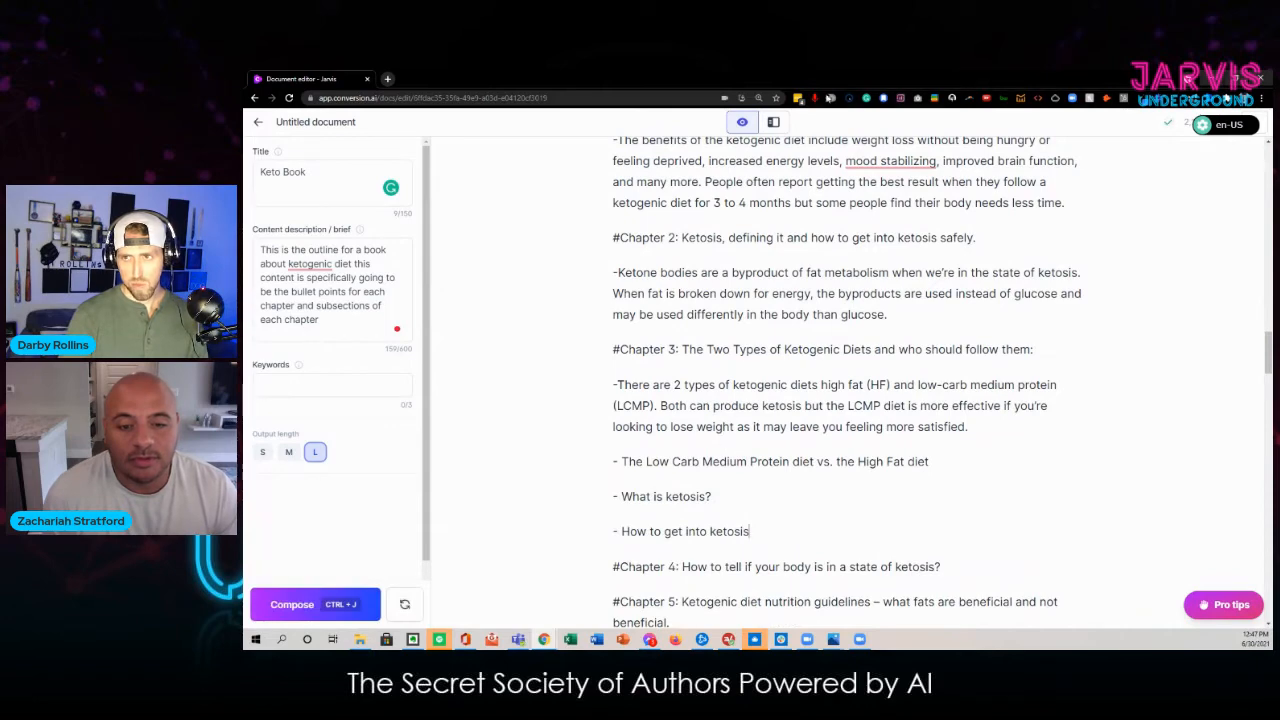
{"action": "scroll", "coordinate": [737, 423], "scroll_direction": "down", "scroll_amount": 1}
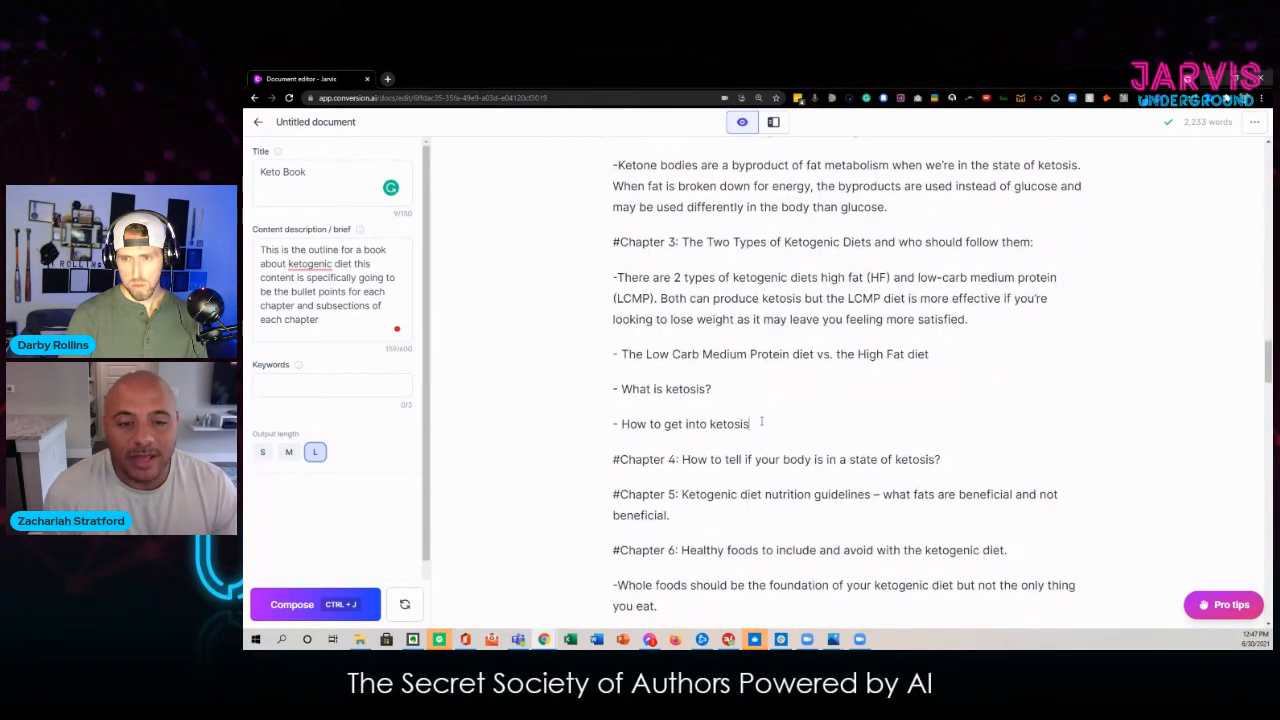
{"action": "left_click_drag", "start_coordinate": [761, 423], "coordinate": [613, 354]}
{"action": "key", "text": "BackSpace"}
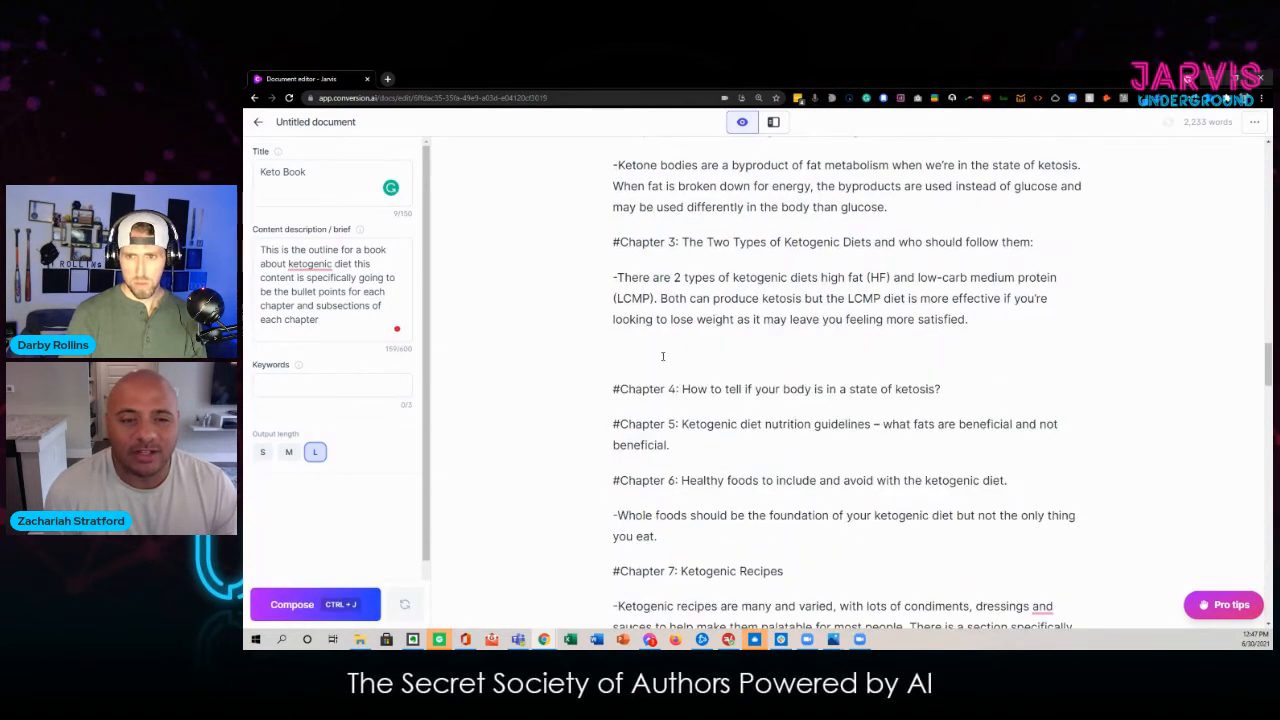
Step: Add "***" above the Chapter 3 heading and, below its summary, generate from dictated "Write me a creative story about how I found the ketogenic diet"
{"action": "left_click", "coordinate": [613, 242]}
{"action": "key", "text": "Return"}
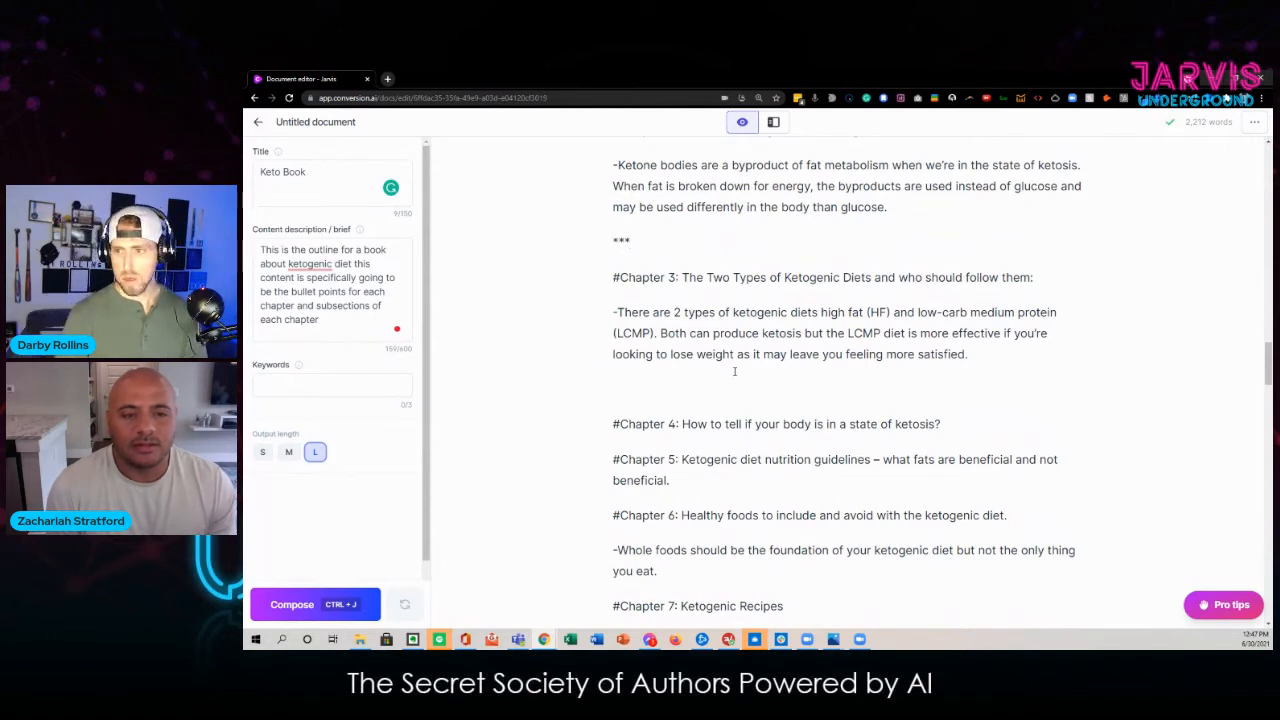
{"action": "left_click", "coordinate": [816, 98]}
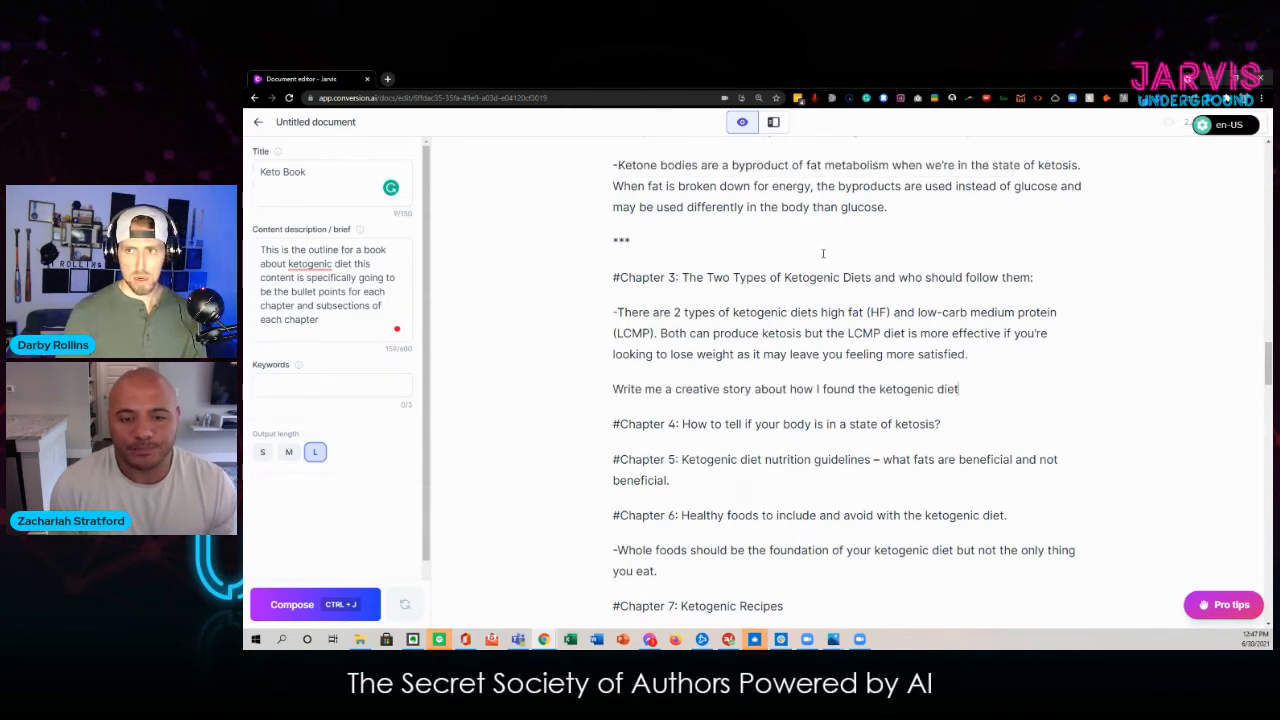
{"action": "key", "text": "shift+Home"}
{"action": "key", "text": "ctrl+j"}
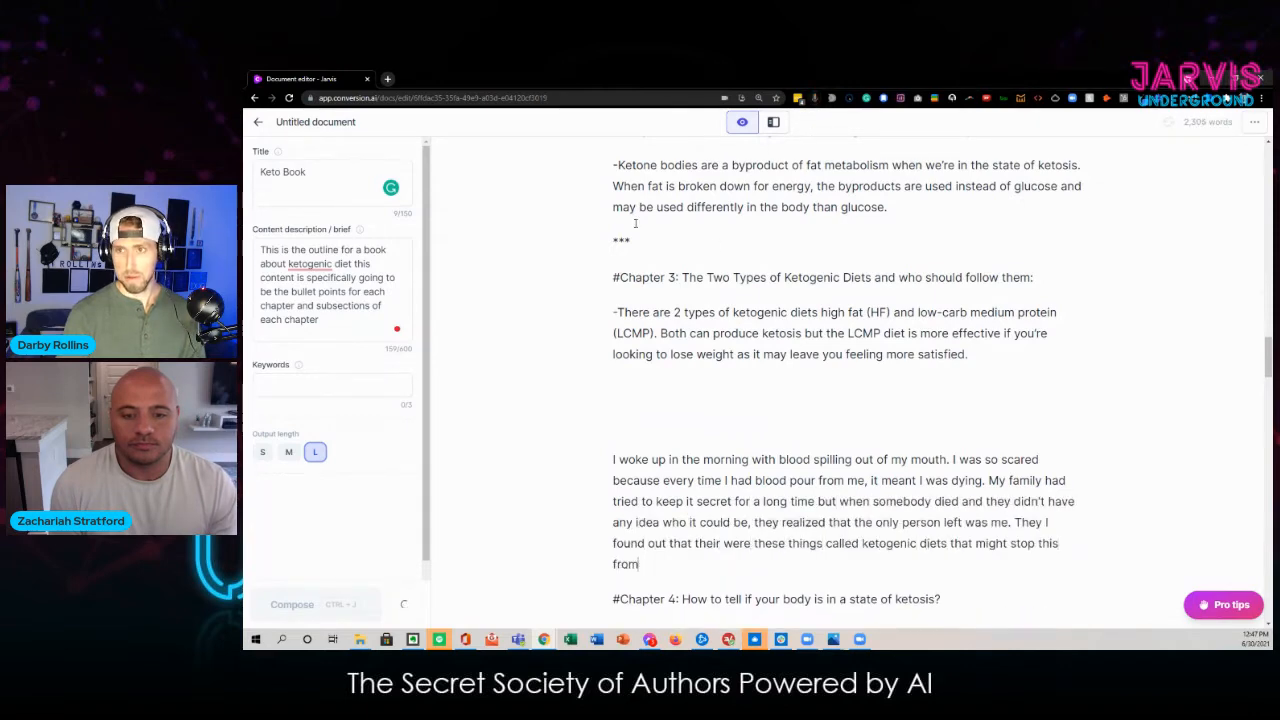
Step: Remove the blank line between the two generated story paragraphs and have Jarvis continue the story after "Now I eat"
{"action": "scroll", "coordinate": [542, 299], "scroll_direction": "down", "scroll_amount": 1}
{"action": "scroll", "coordinate": [542, 299], "scroll_direction": "down", "scroll_amount": 1}
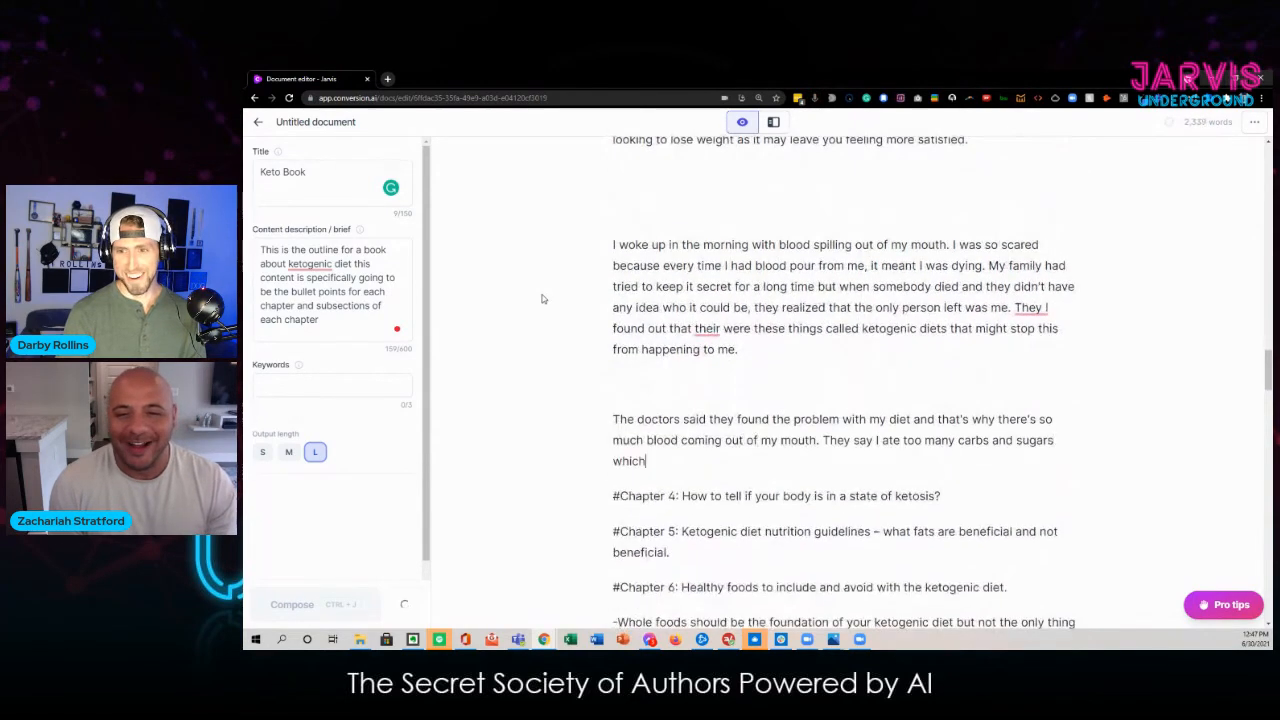
{"action": "scroll", "coordinate": [542, 297], "scroll_direction": "down", "scroll_amount": 1}
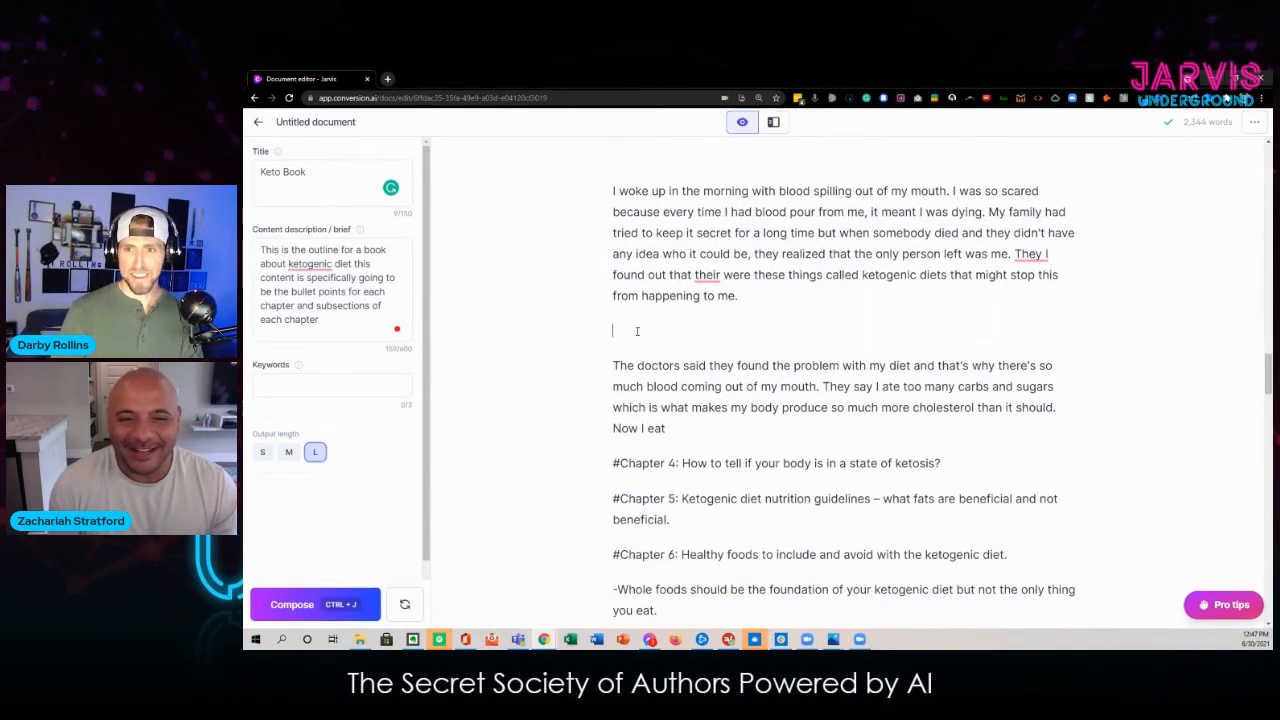
{"action": "key", "text": "BackSpace"}
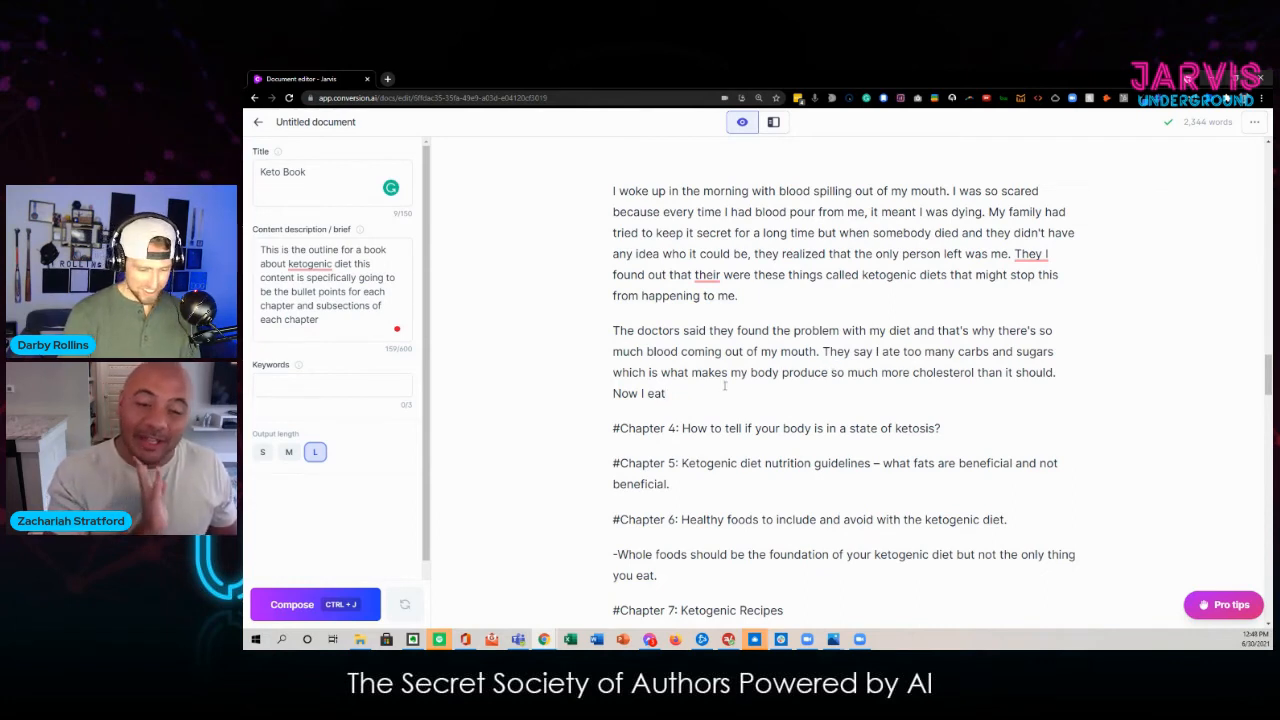
{"action": "key", "text": "ctrl+j"}
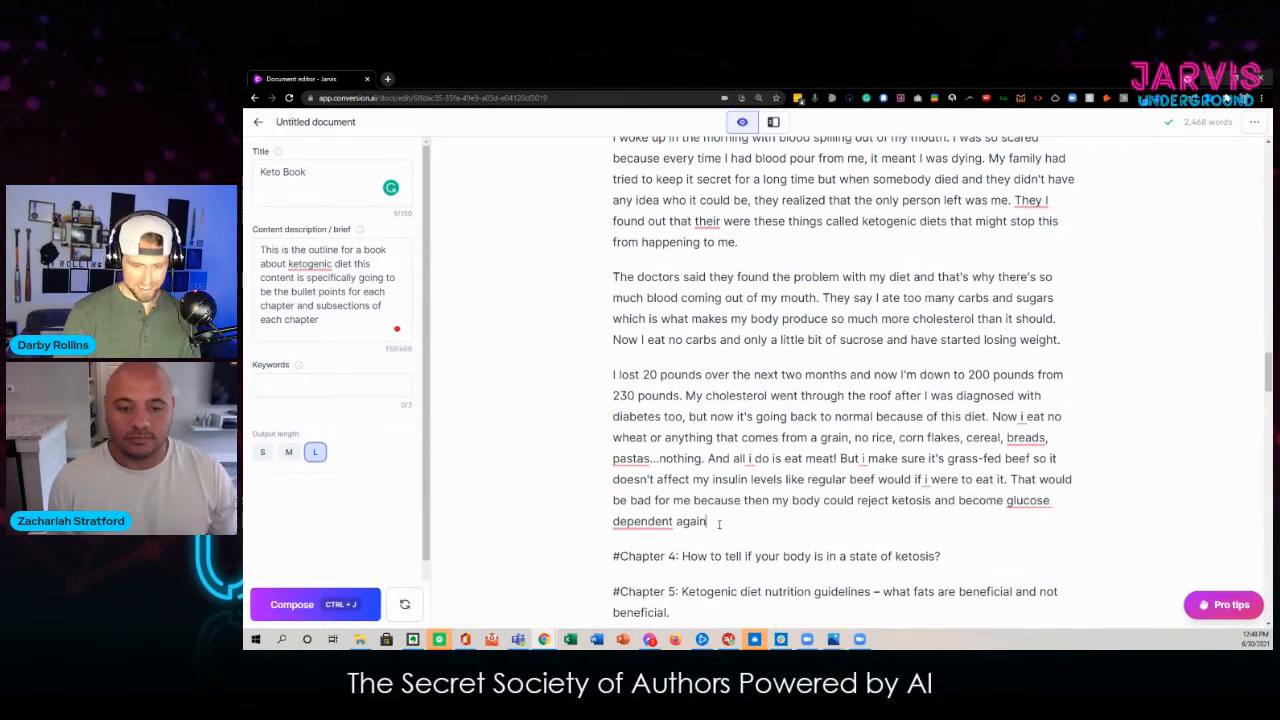
Step: Add "***" after the story and generate from dictated "Write me an uplifting and inspirational story about how I transformed my life with the ketogenic diet"
{"action": "key", "text": "Return"}
{"action": "type", "text": "***"}
{"action": "key", "text": "Return"}
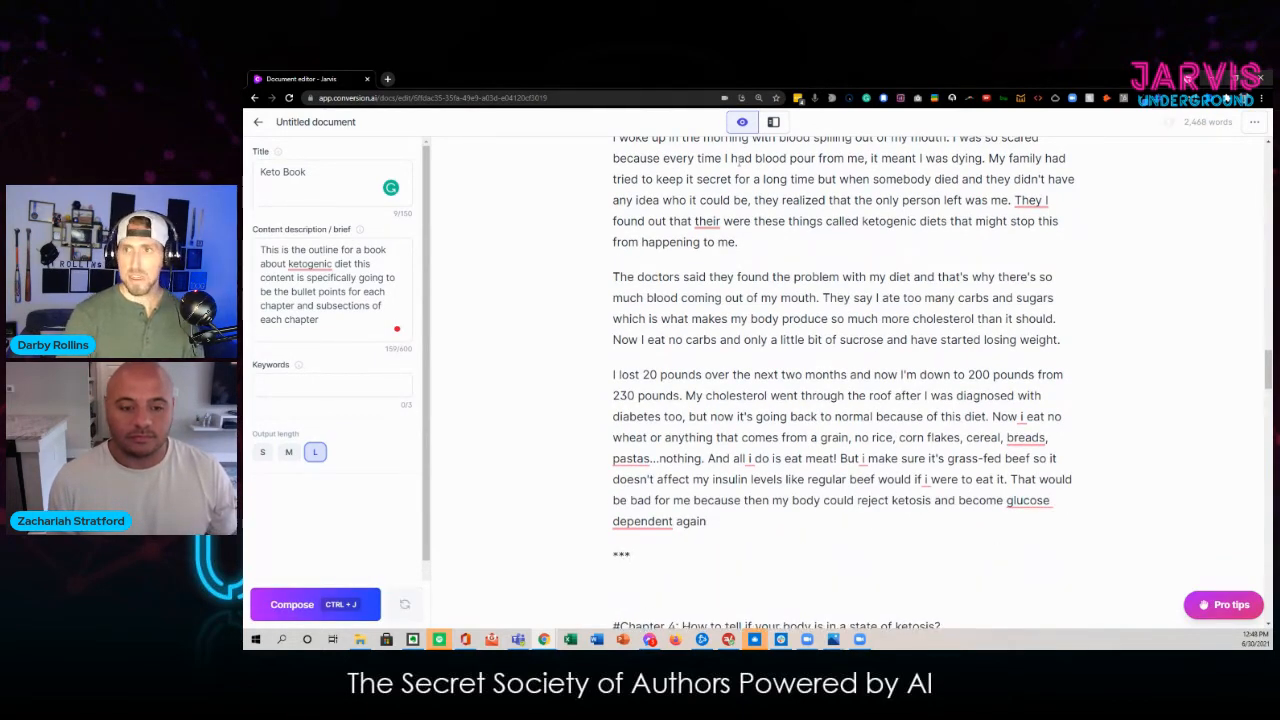
{"action": "left_click", "coordinate": [817, 98]}
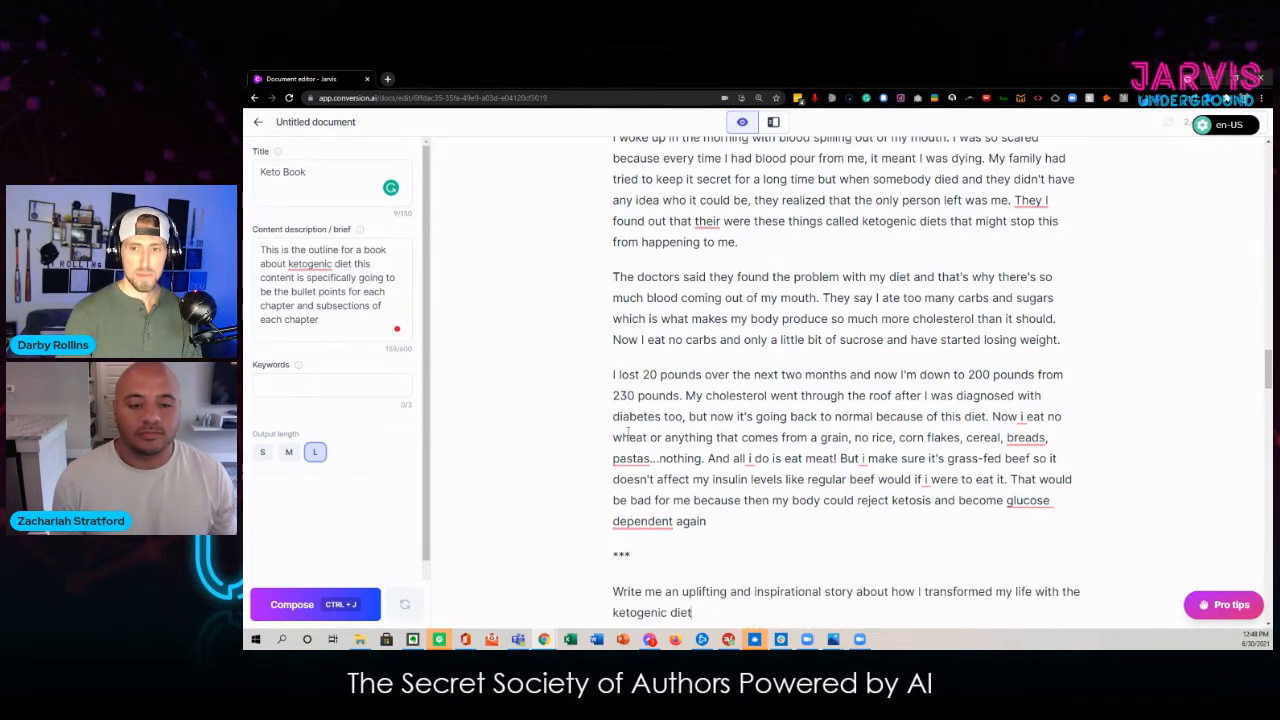
{"action": "scroll", "coordinate": [628, 432], "scroll_direction": "down", "scroll_amount": 1}
{"action": "key", "text": "ctrl+j"}
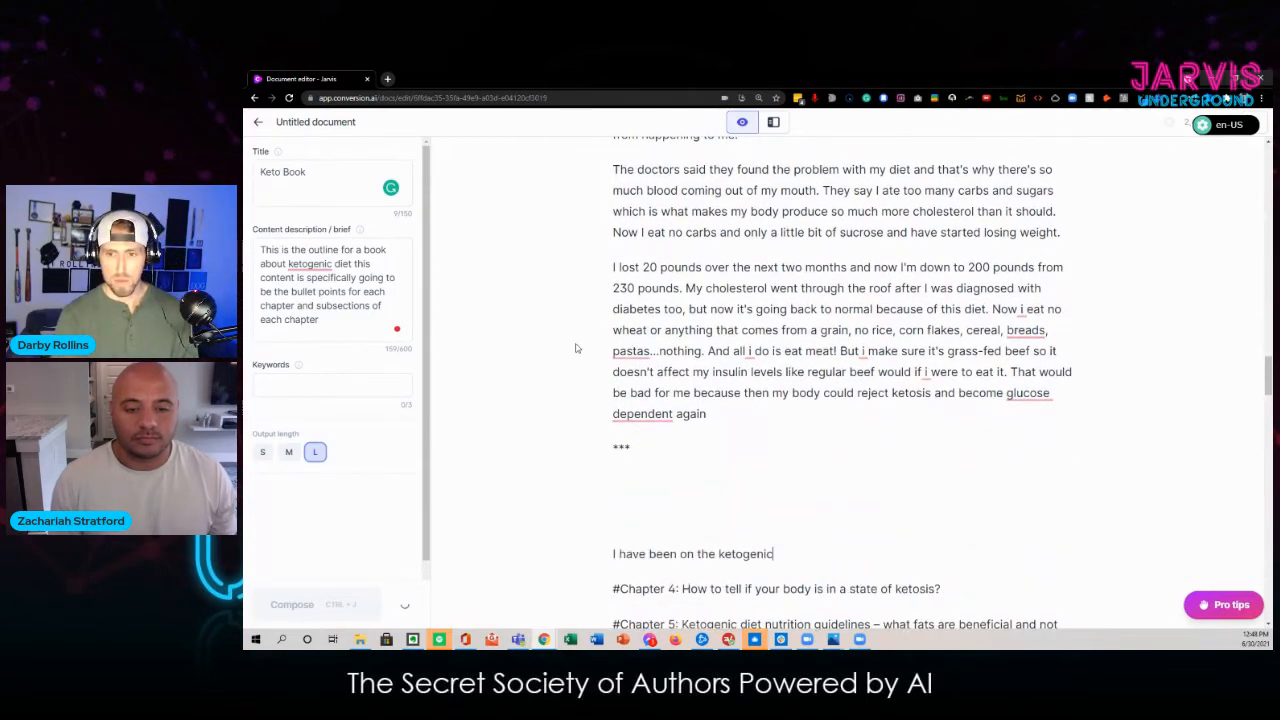
Step: Have Jarvis continue the transformation story after "I always have so much energy!" and remove the blank line above "#My Story"
{"action": "scroll", "coordinate": [576, 349], "scroll_direction": "down", "scroll_amount": 3}
{"action": "key", "text": "ctrl+plus"}
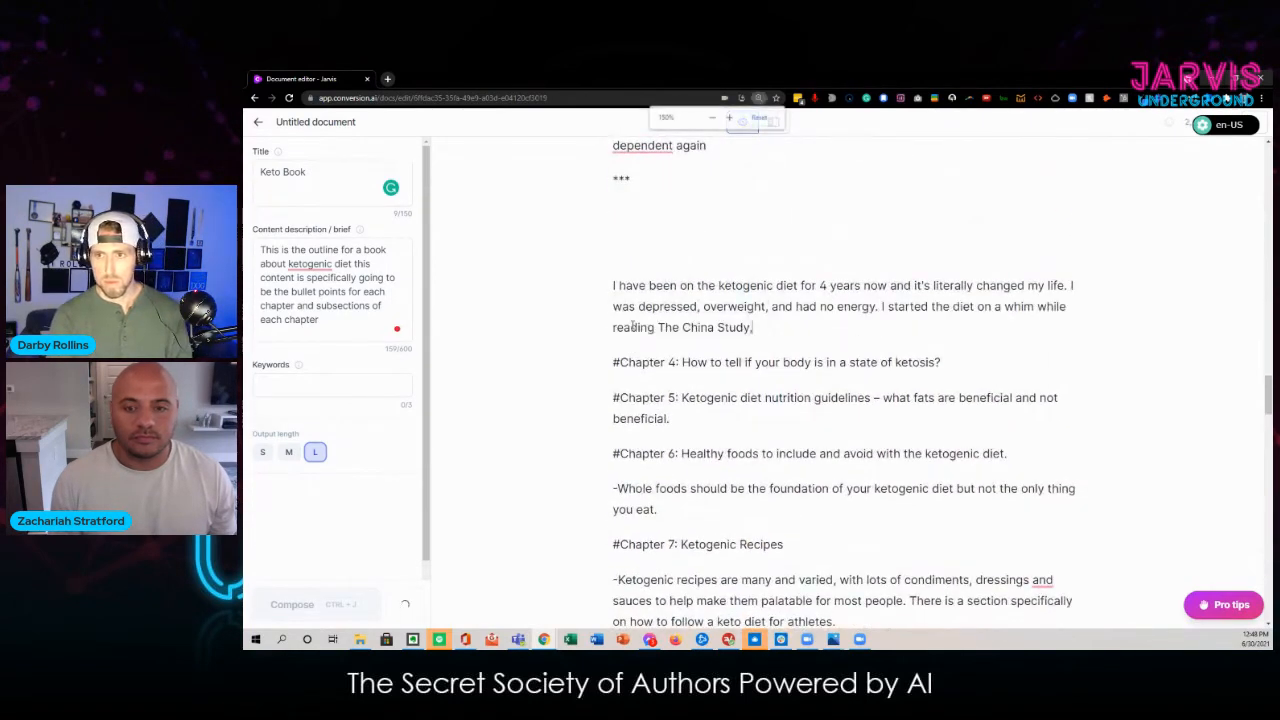
{"action": "scroll", "coordinate": [562, 325], "scroll_direction": "down", "scroll_amount": 1}
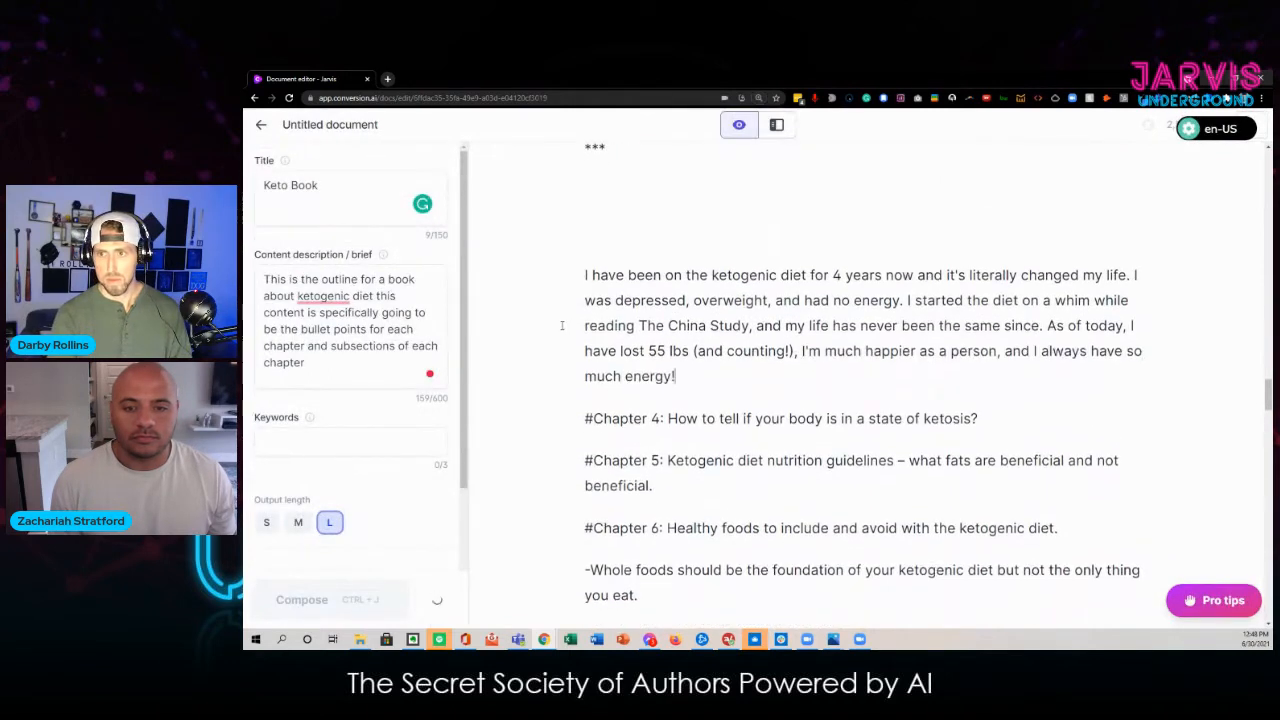
{"action": "key", "text": "ctrl+j"}
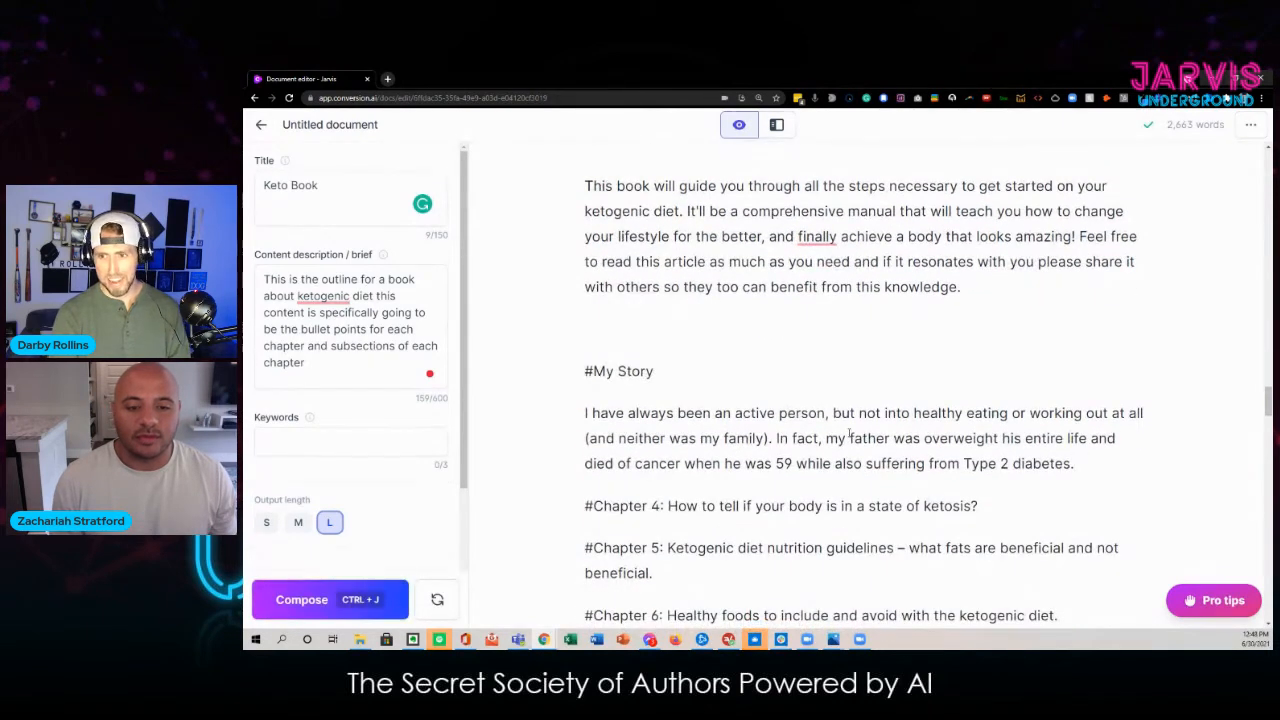
{"action": "key", "text": "ctrl+minus"}
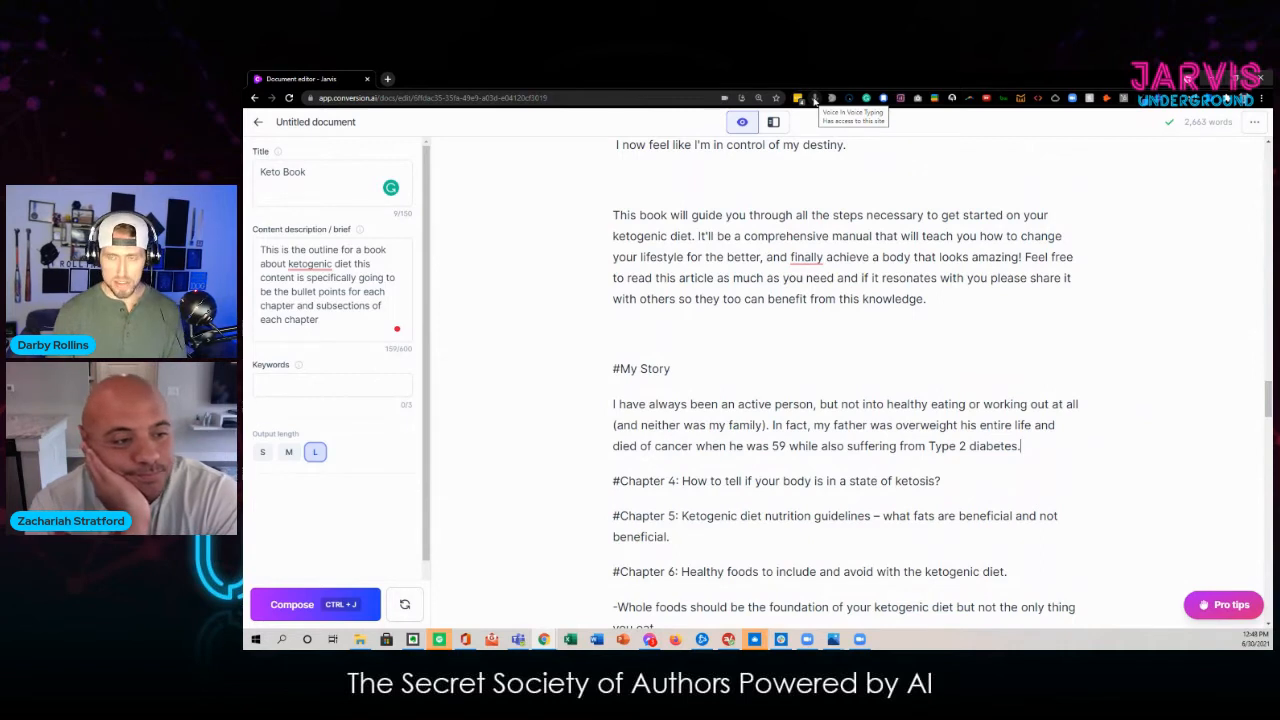
{"action": "mouse_move", "coordinate": [806, 260]}
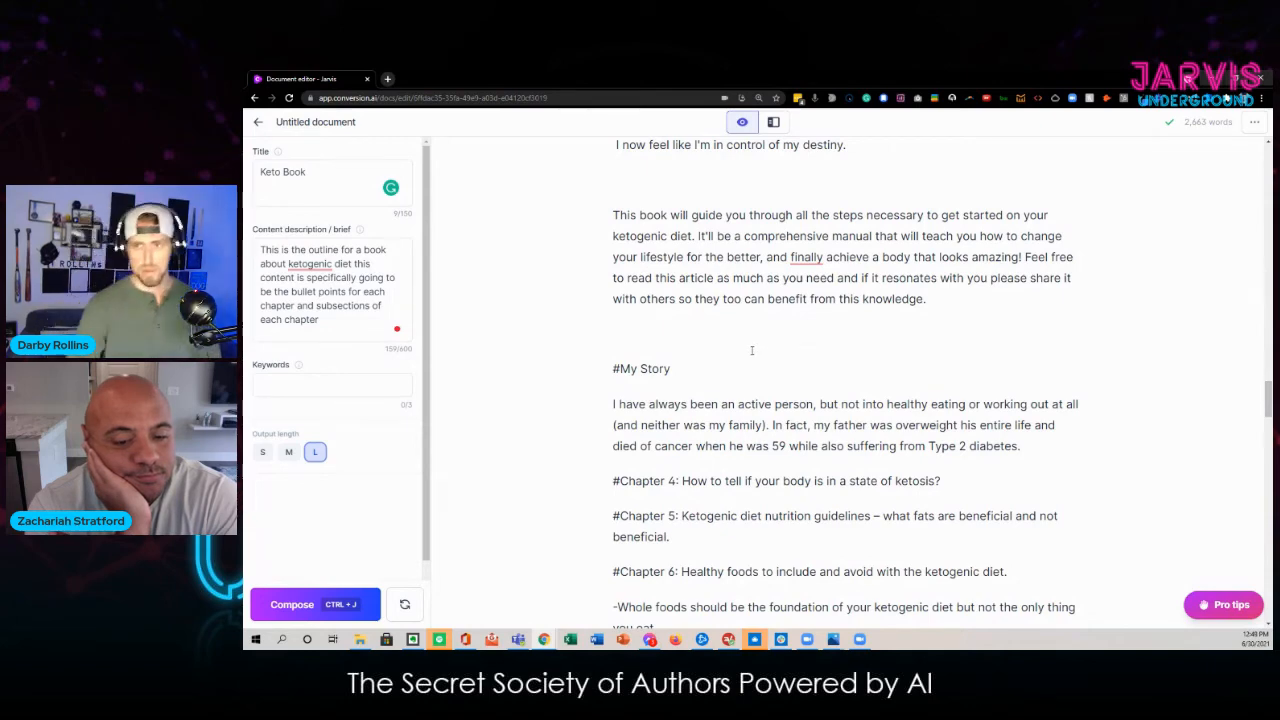
{"action": "scroll", "coordinate": [775, 348], "scroll_direction": "down", "scroll_amount": 1}
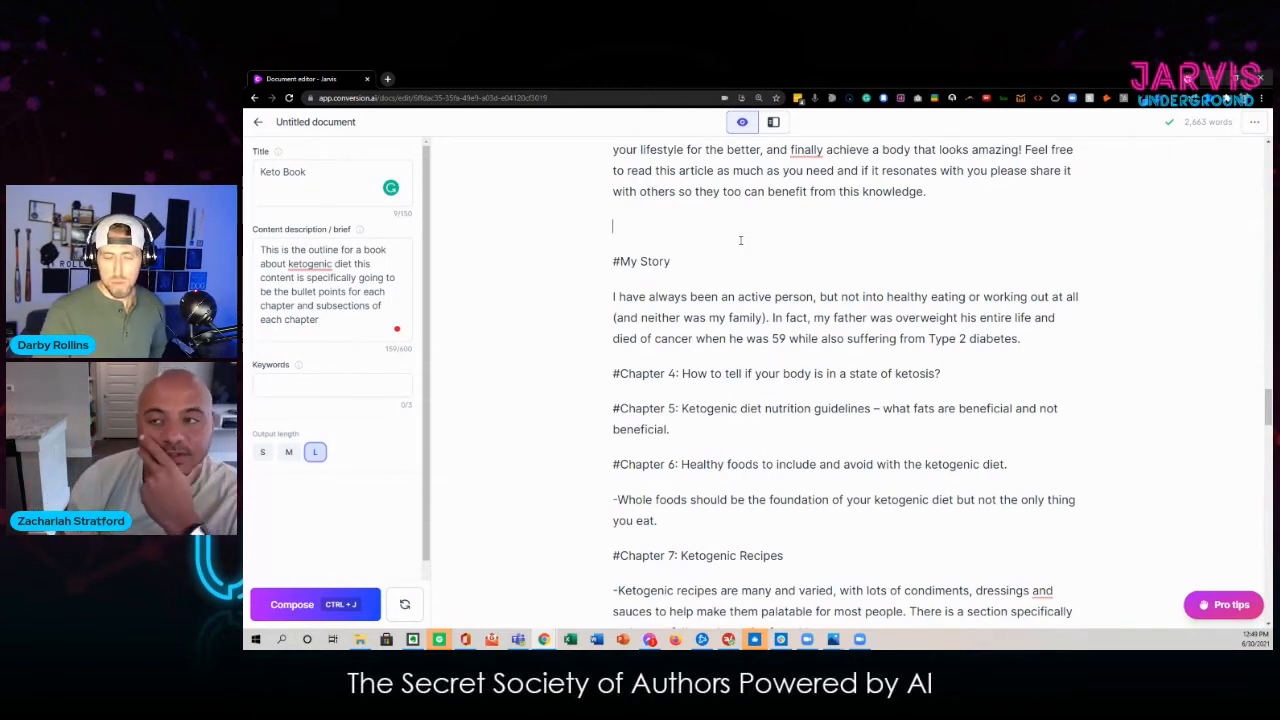
{"action": "key", "text": "BackSpace"}
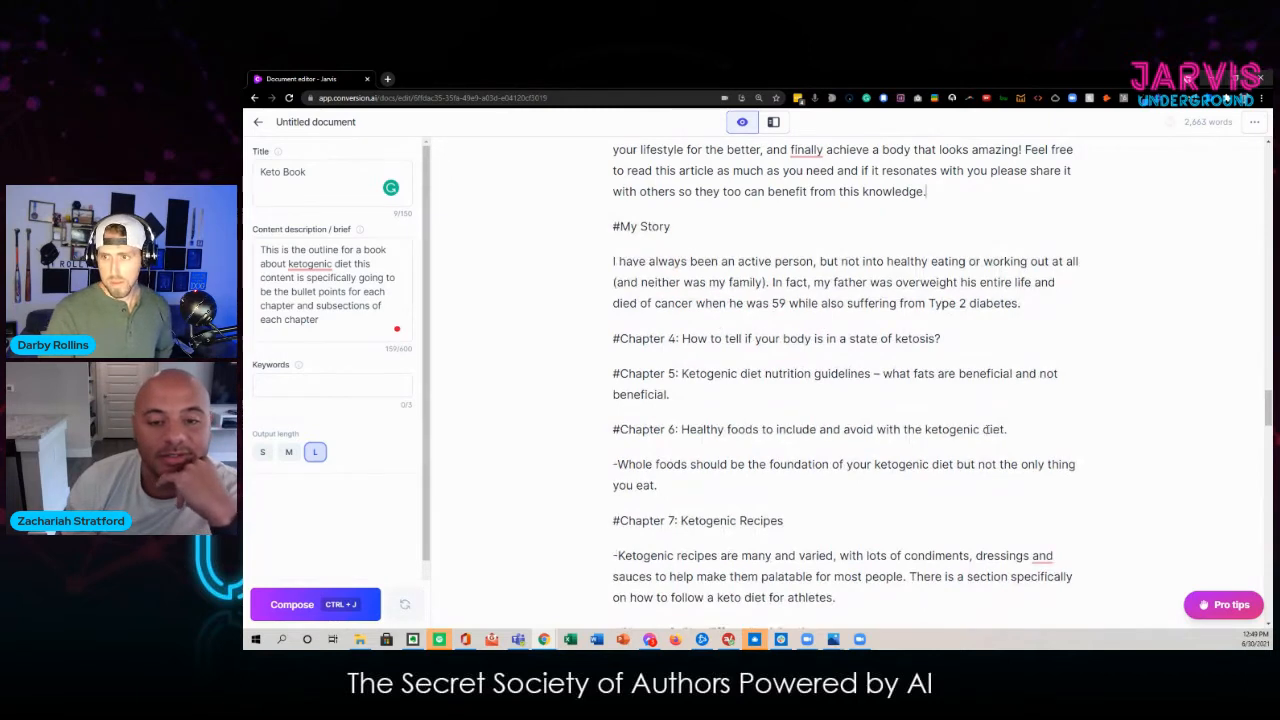
Step: Below the Chapter 6 summary, dictate a prompt for the chapter's subchapter topics about healthy foods, including whole foods as the foundation of the ketogenic diet
{"action": "left_click", "coordinate": [1025, 430]}
{"action": "key", "text": "Return"}
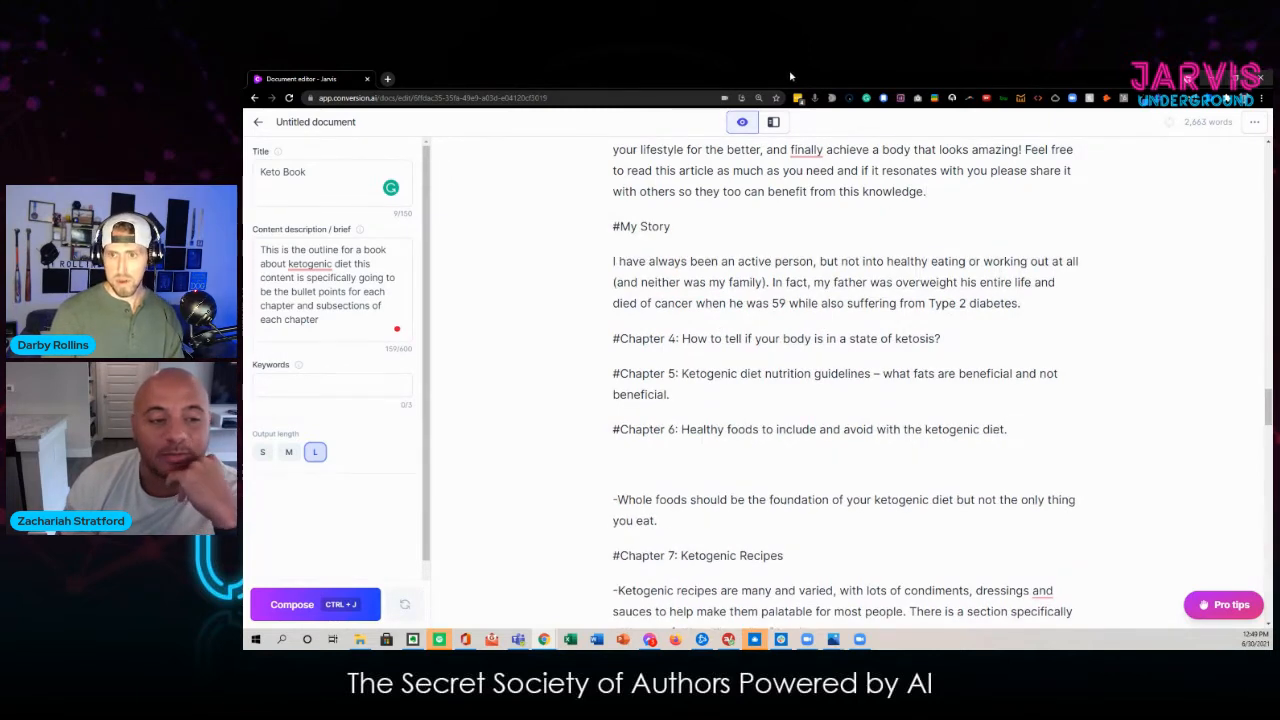
{"action": "key", "text": "BackSpace"}
{"action": "left_click", "coordinate": [680, 484]}
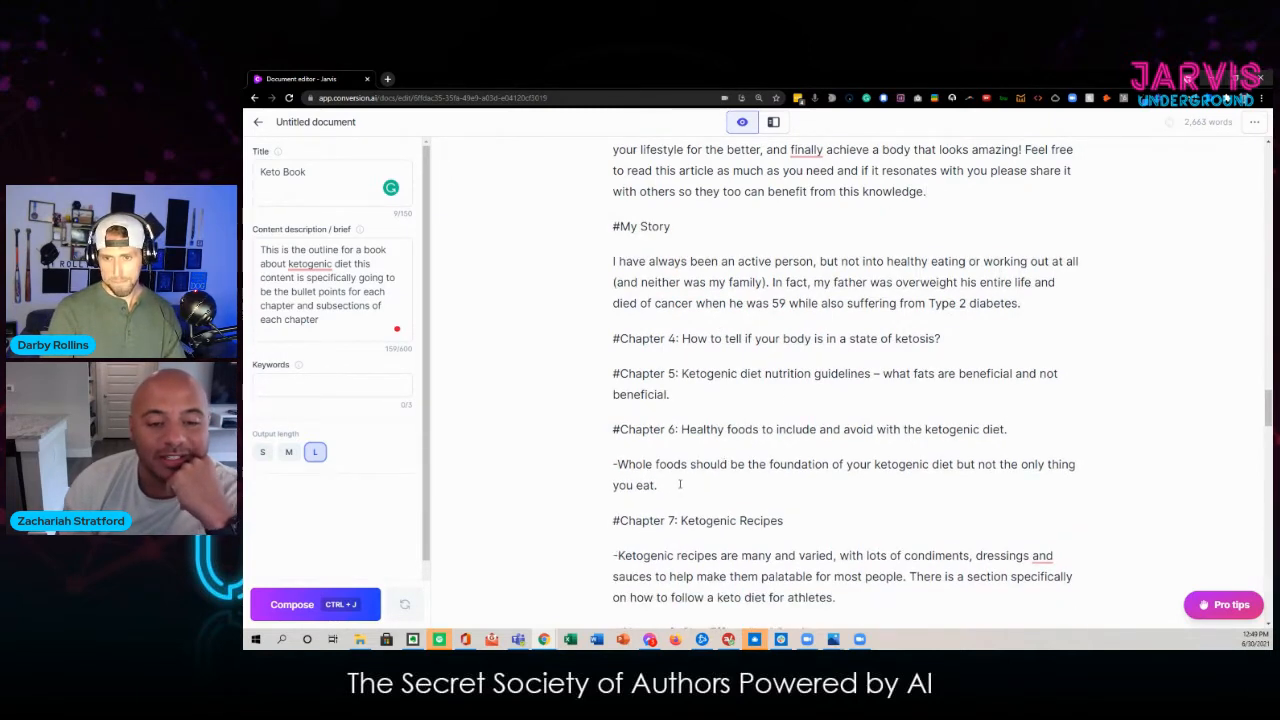
{"action": "key", "text": "Return"}
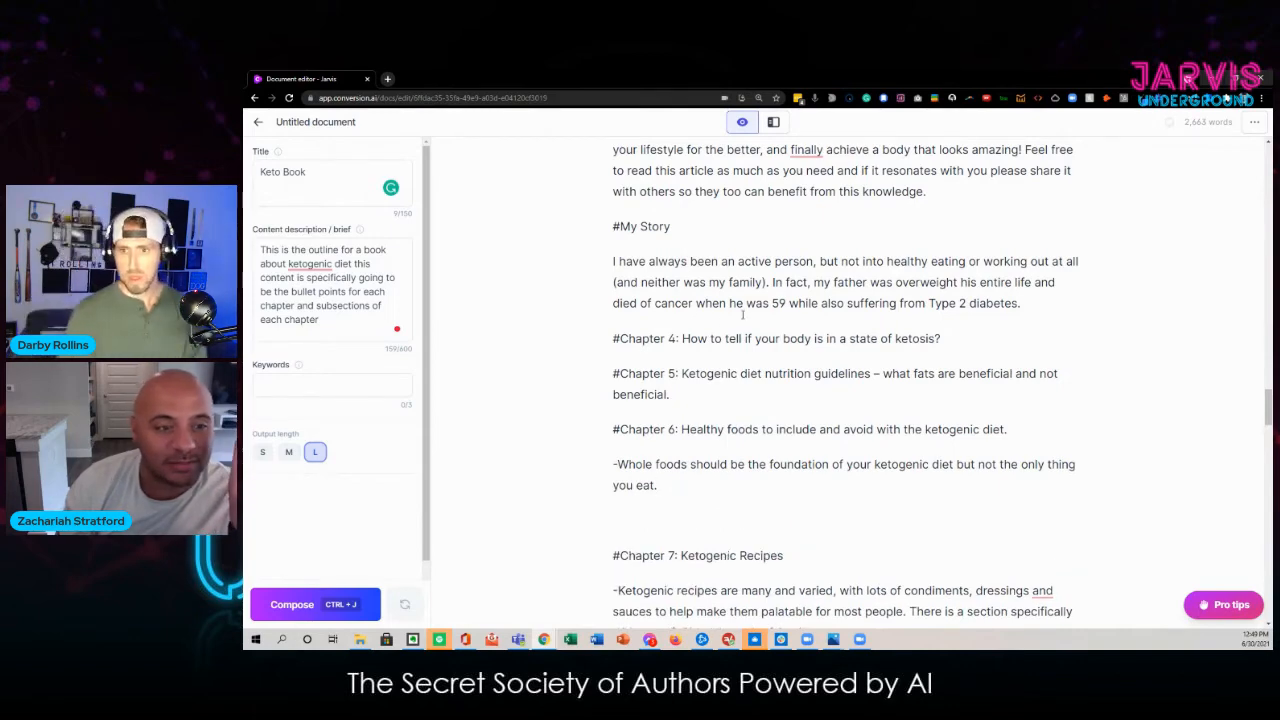
{"action": "scroll", "coordinate": [738, 300], "scroll_direction": "down", "scroll_amount": 2}
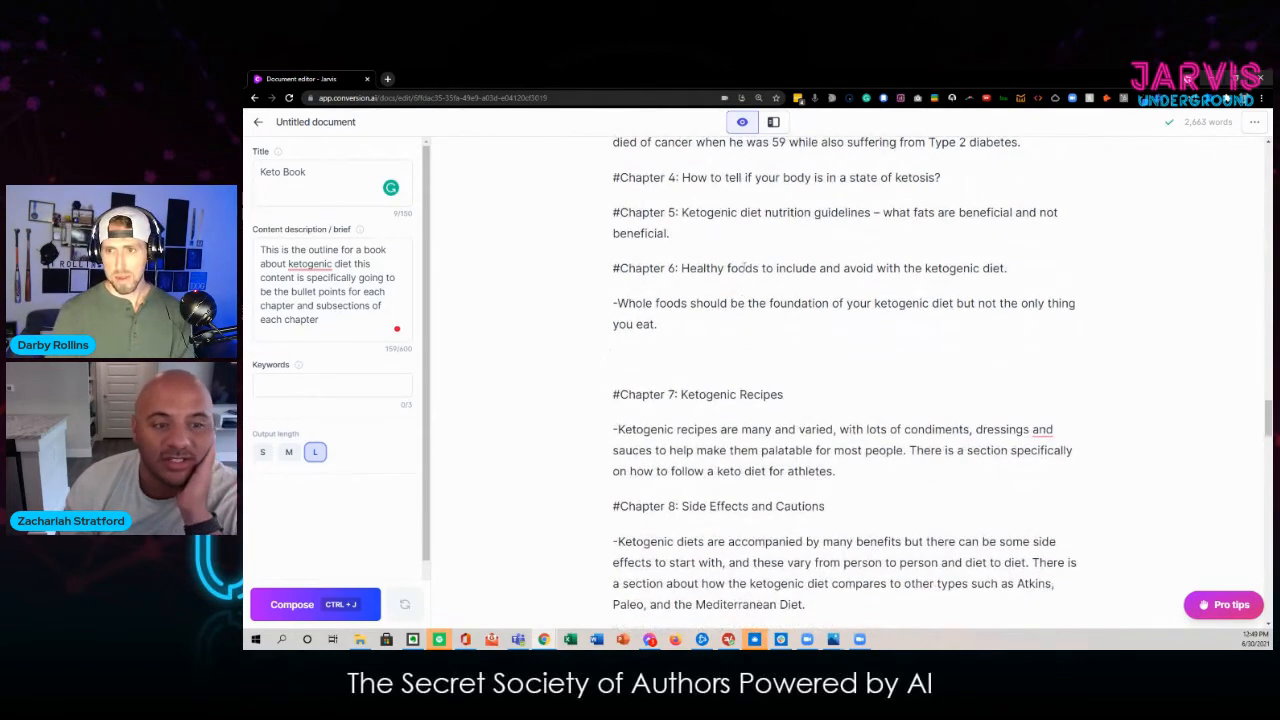
{"action": "left_click", "coordinate": [815, 100]}
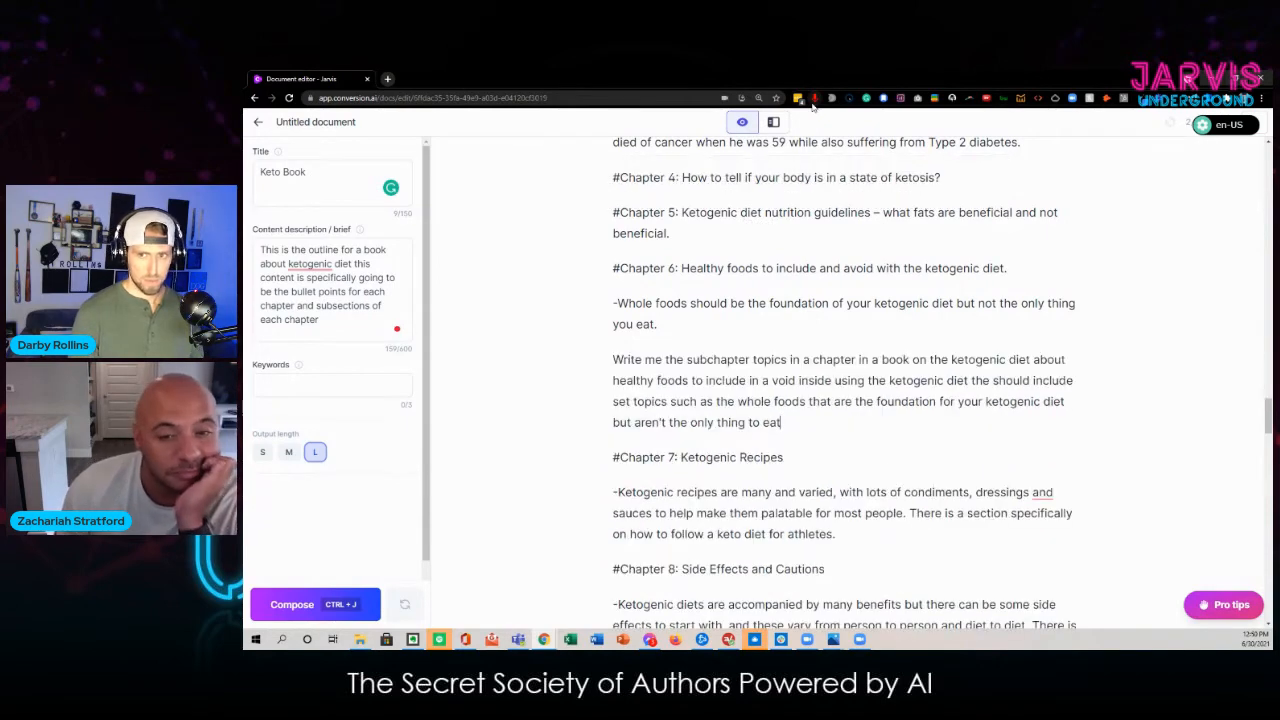
Step: Generate the Chapter 6 subchapter topics from the dictated prompt and delete the resulting text
{"action": "key", "text": "ctrl+j"}
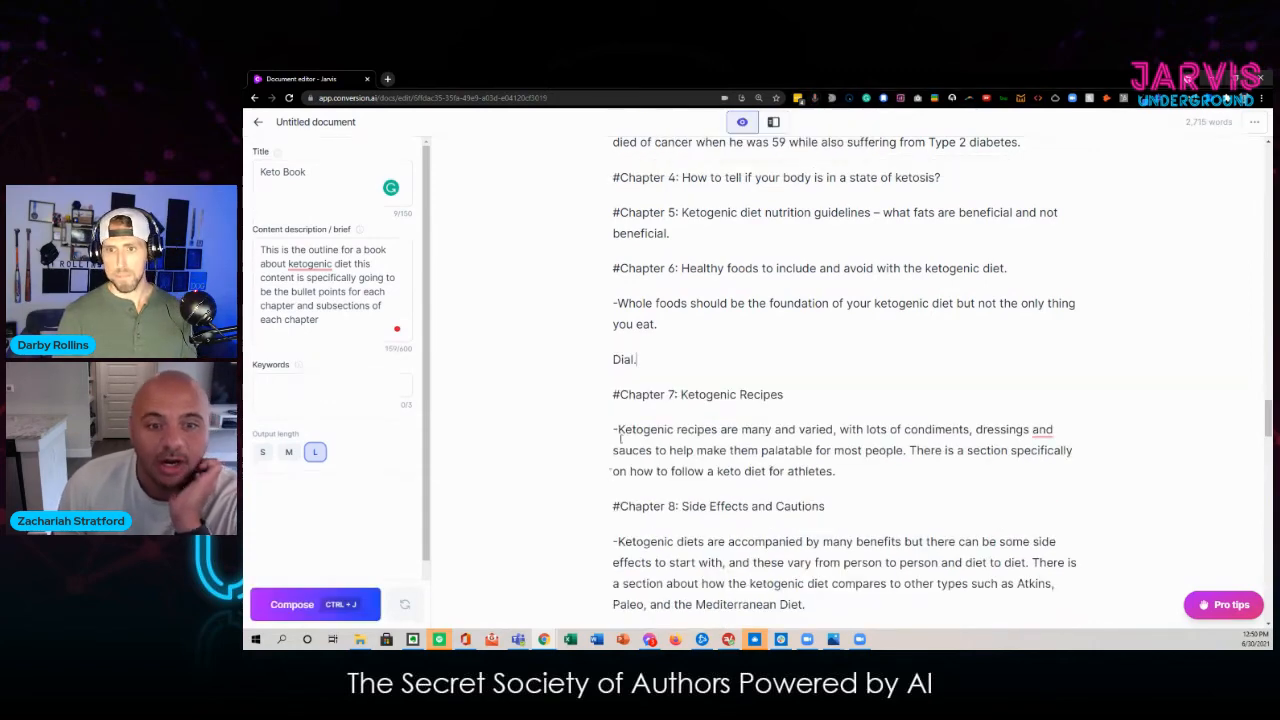
{"action": "left_click_drag", "start_coordinate": [652, 361], "coordinate": [594, 358]}
{"action": "key", "text": "BackSpace"}
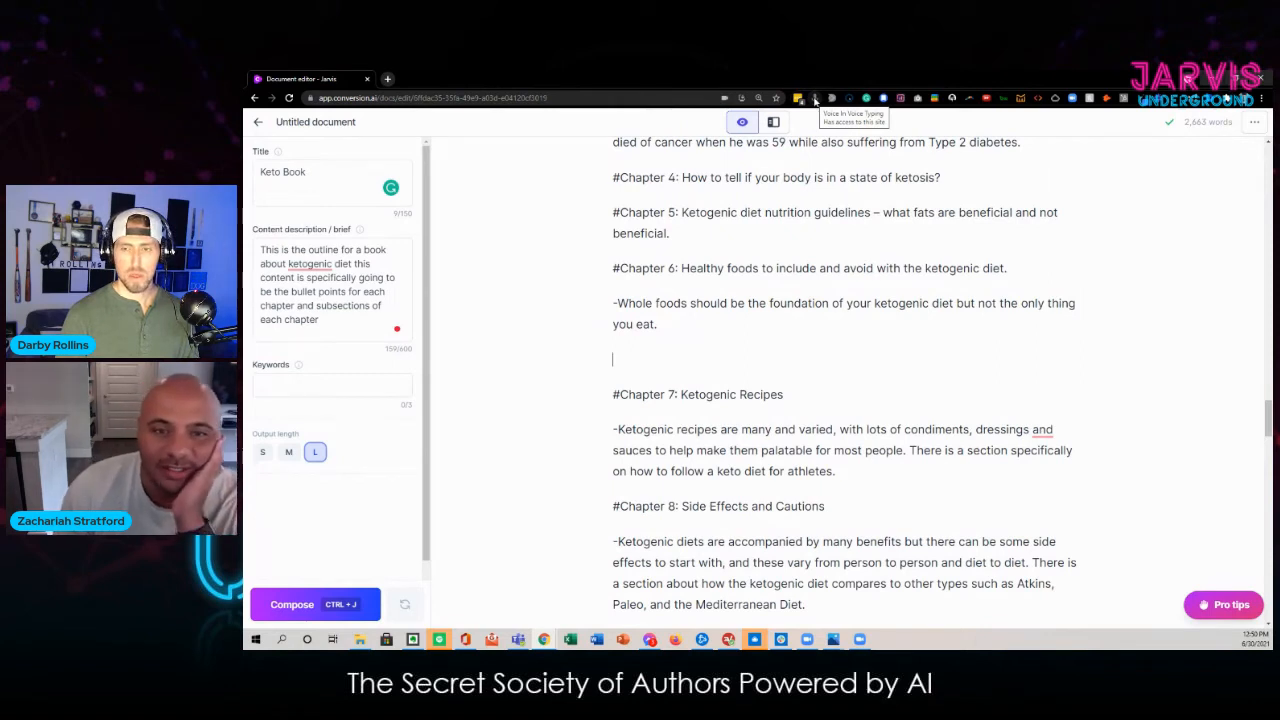
Step: Dictate "Write me an outline of 20 foods to include in the ketogenic diet" under Chapter 6 and generate from it
{"action": "left_click", "coordinate": [815, 100]}
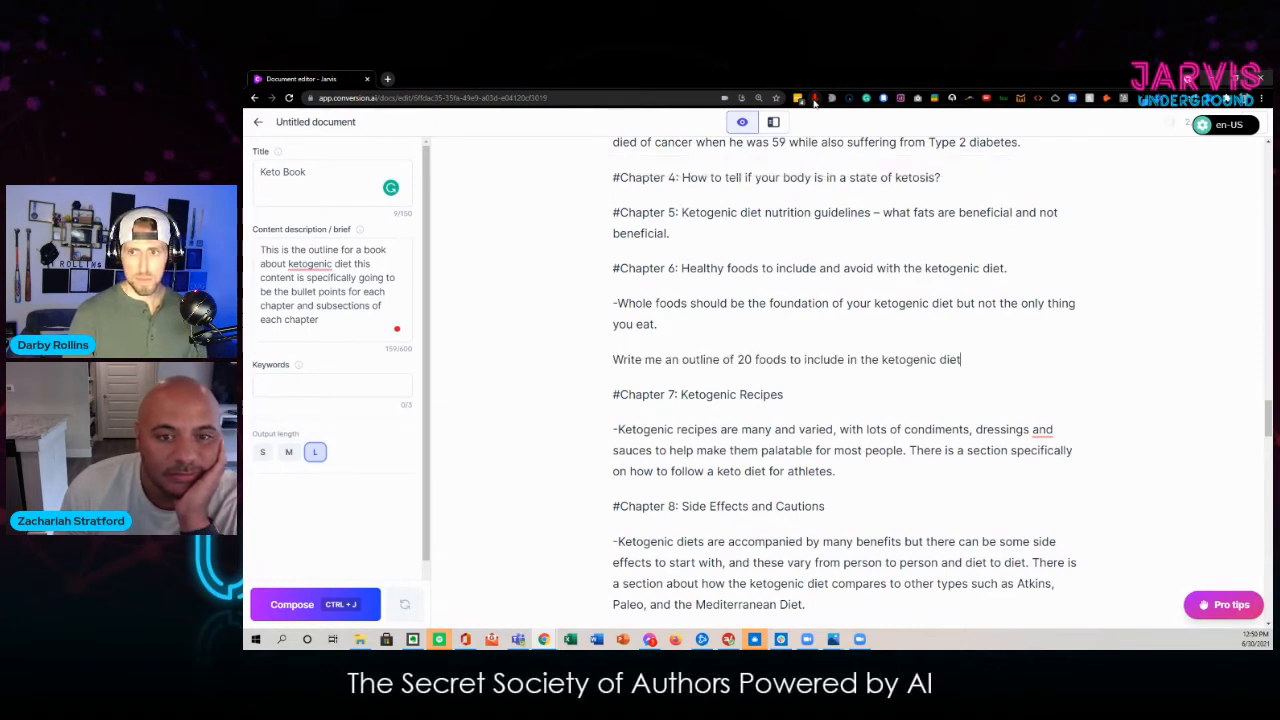
{"action": "left_click", "coordinate": [815, 101]}
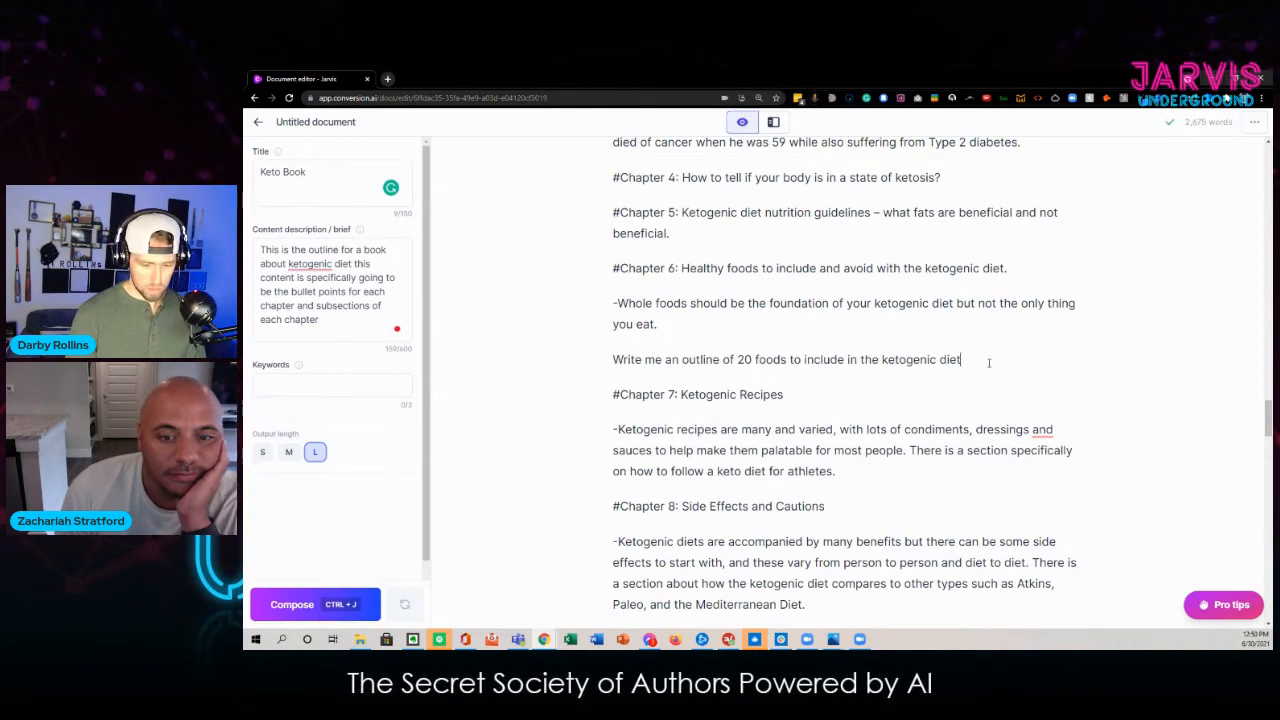
{"action": "key", "text": "ctrl+Return"}
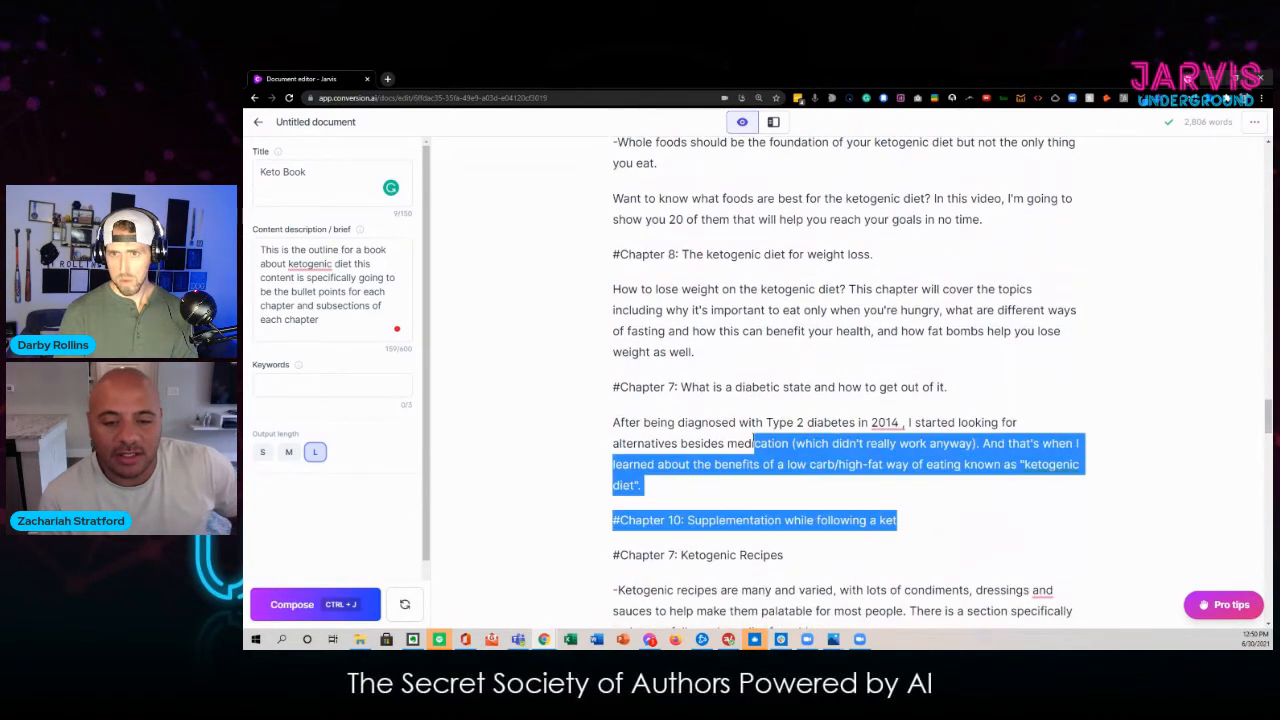
Step: Delete the generated extra chapters below the paragraph about 20 foods and insert a "***" line above the Chapter 6 heading
{"action": "scroll", "coordinate": [690, 395], "scroll_direction": "up", "scroll_amount": 2}
{"action": "left_click_drag", "start_coordinate": [754, 443], "coordinate": [589, 356]}
{"action": "key", "text": "BackSpace"}
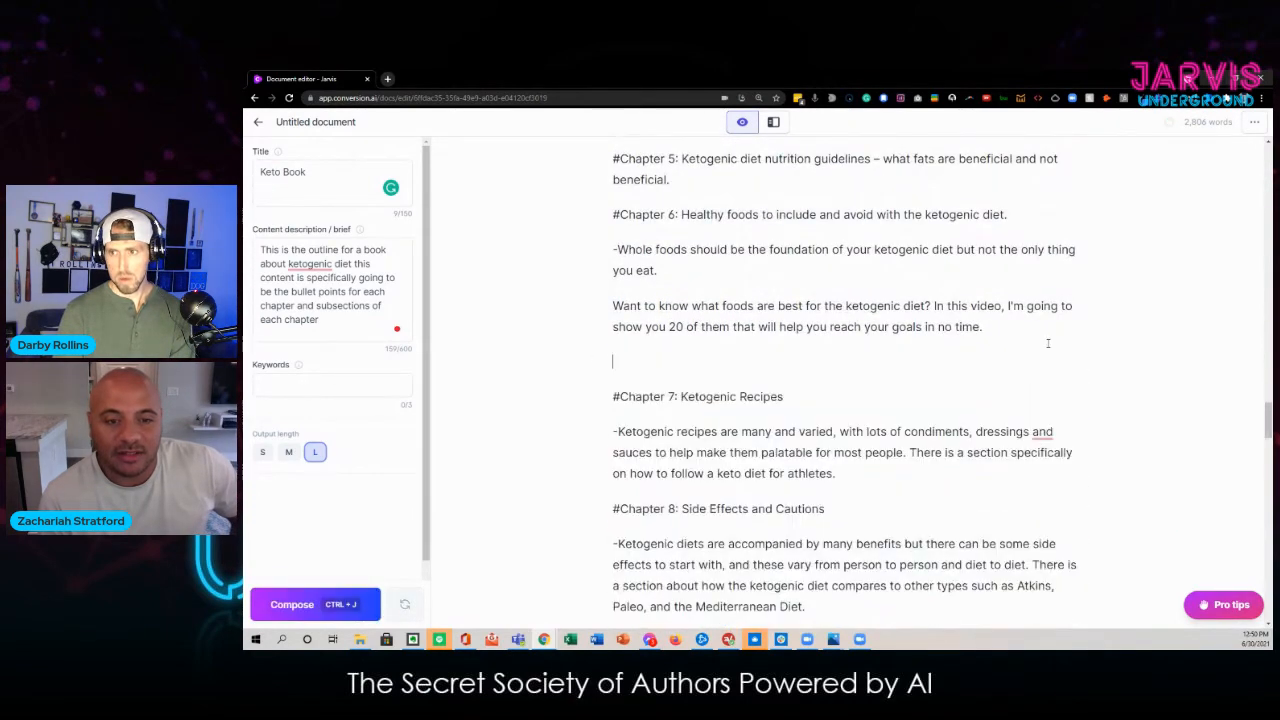
{"action": "key", "text": "Return"}
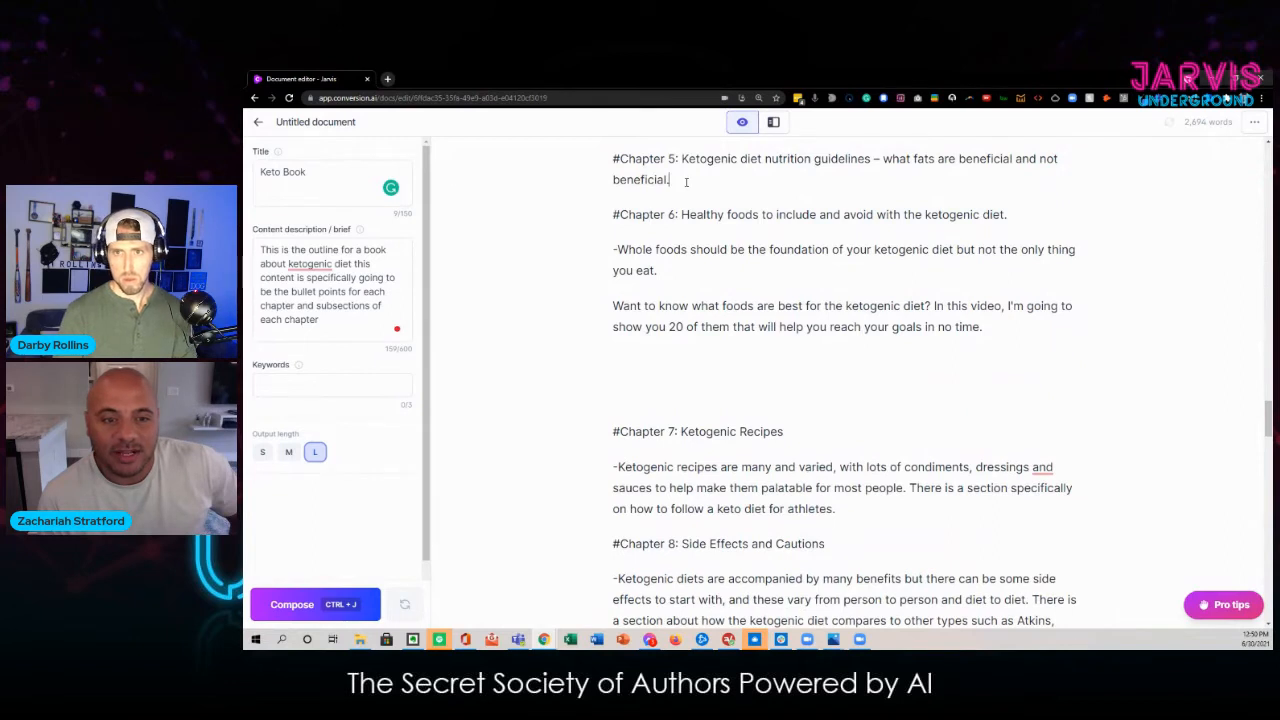
{"action": "key", "text": "Return"}
{"action": "type", "text": "***"}
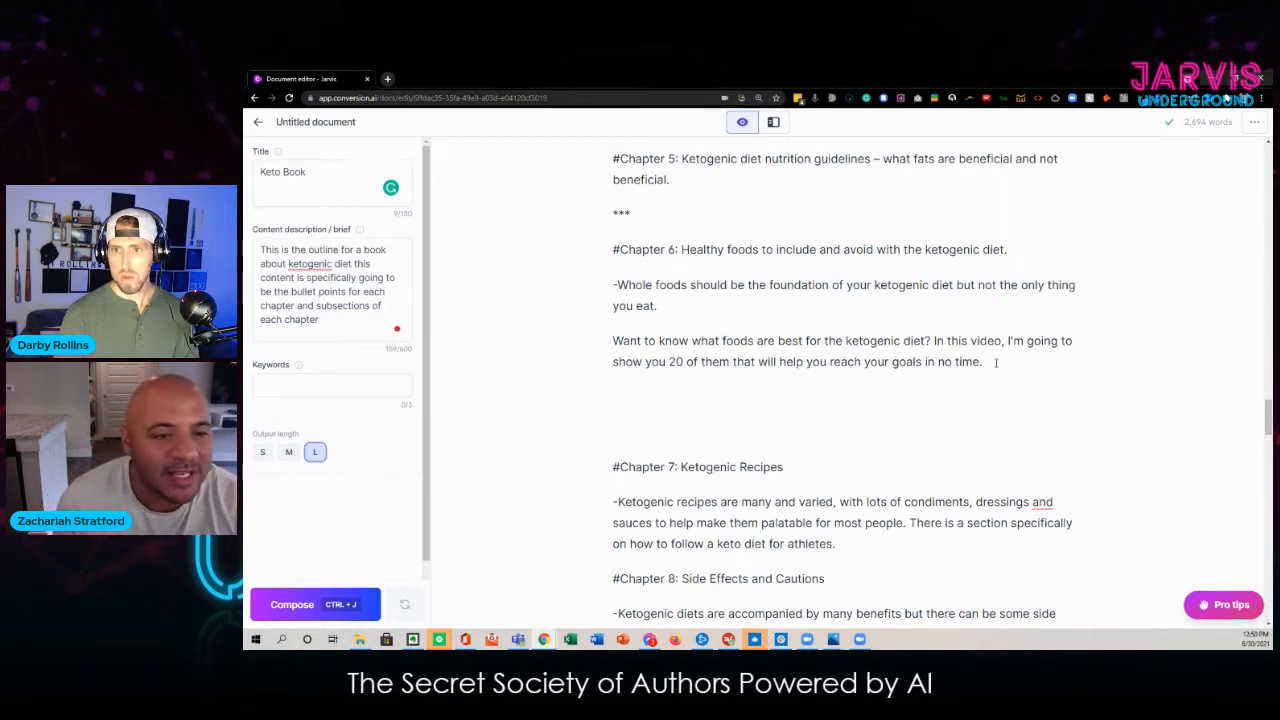
Step: Replace the paragraph about 20 foods with "Write me an outline for 20 healthy foods that are keto friendly" and generate from it
{"action": "left_click_drag", "start_coordinate": [989, 363], "coordinate": [566, 346]}
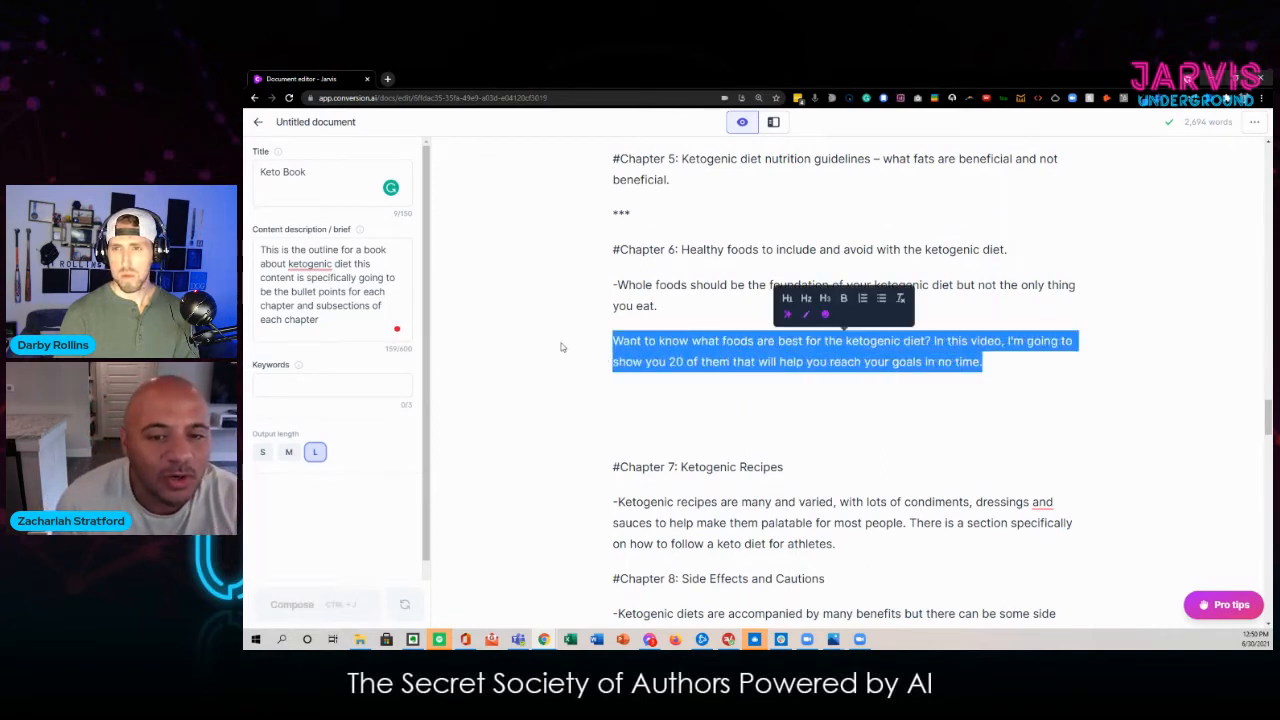
{"action": "key", "text": "BackSpace"}
{"action": "type", "text": "Write m"}
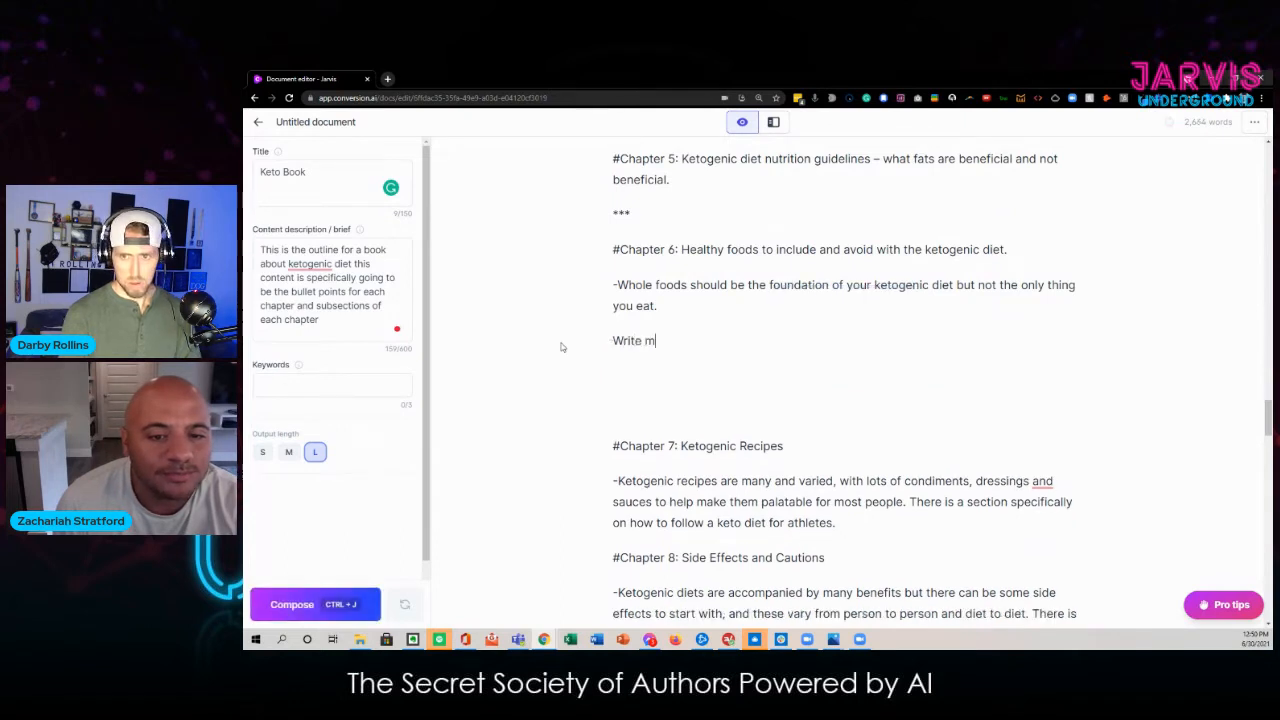
{"action": "type", "text": "e an outline for "}
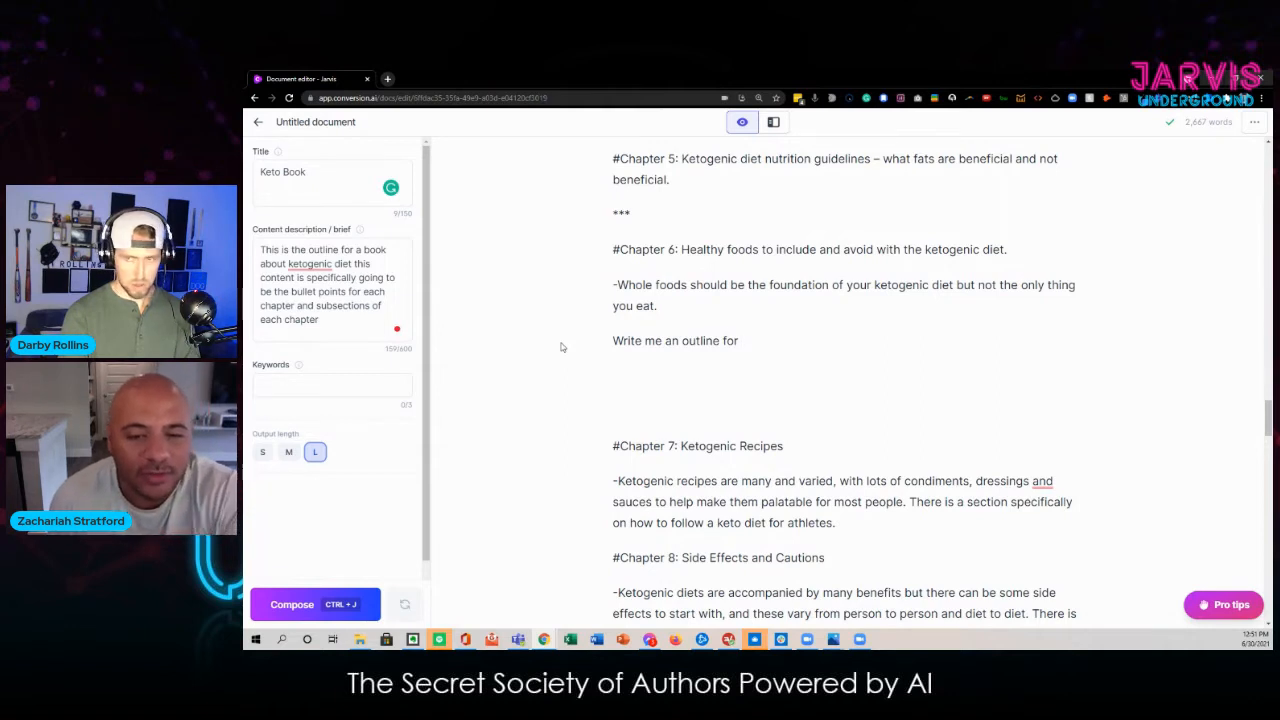
{"action": "type", "text": "20 healthy foods"}
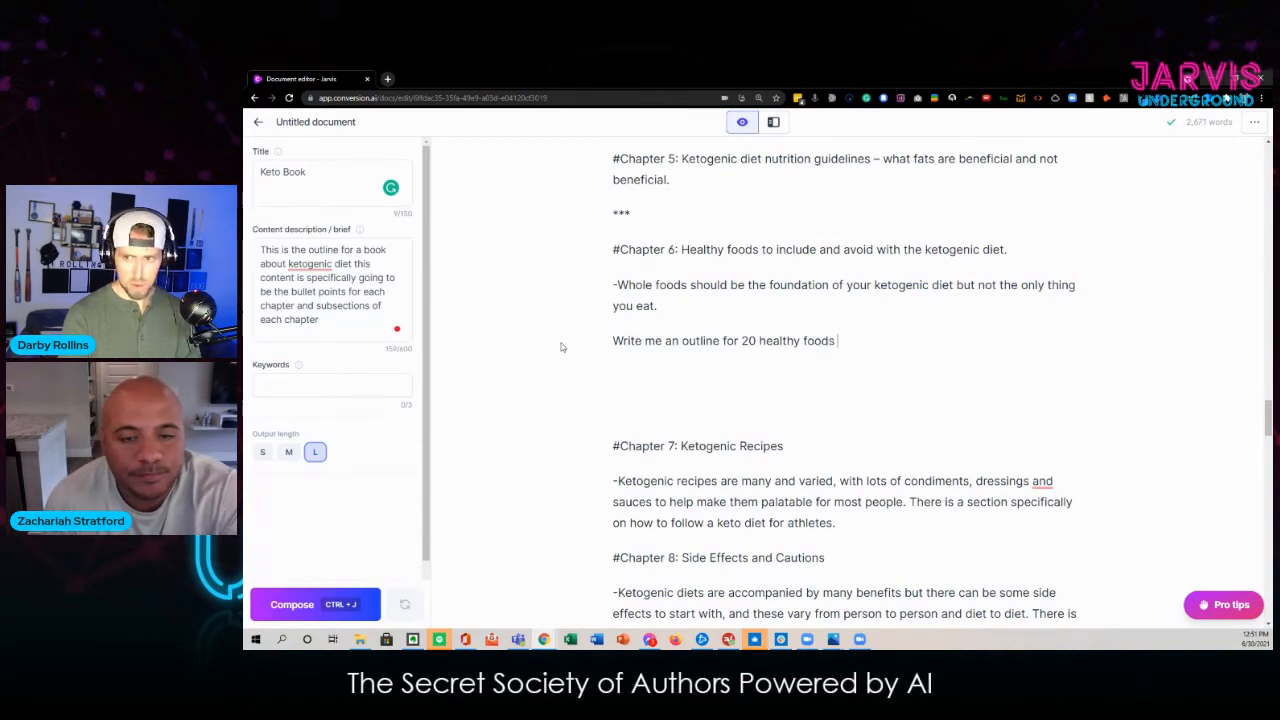
{"action": "type", "text": "that are keto "}
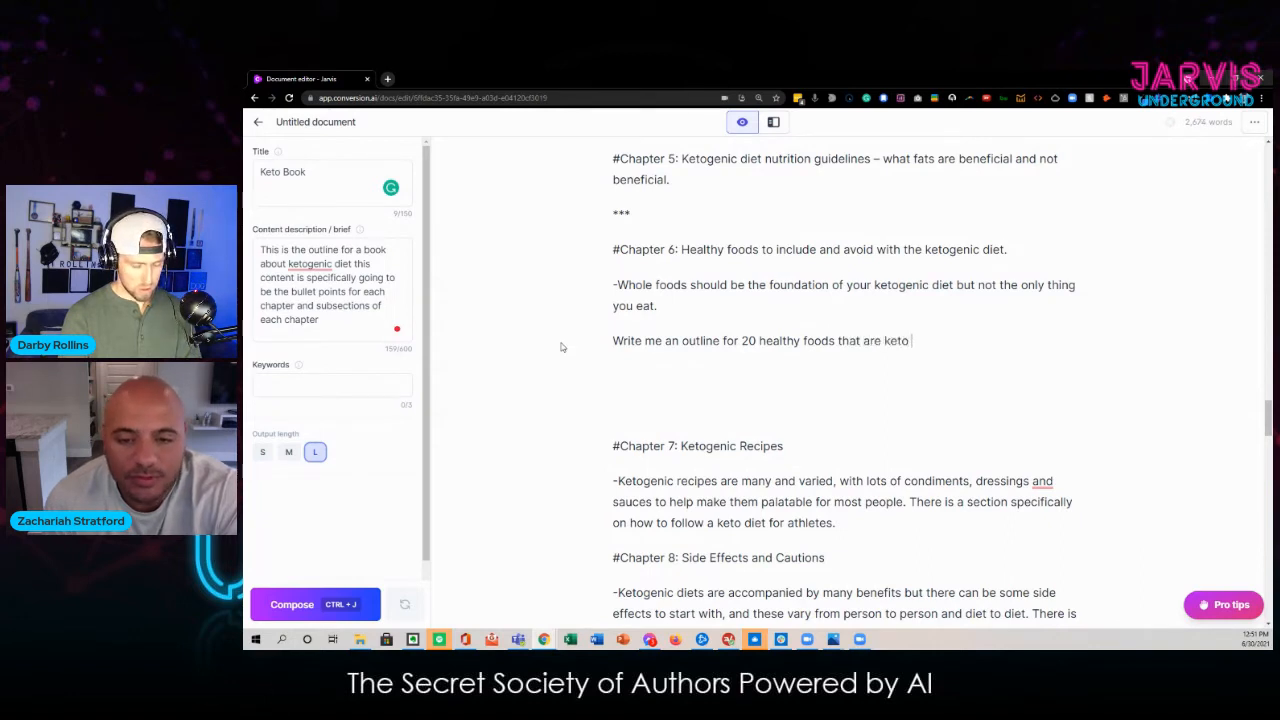
{"action": "type", "text": "friendly"}
{"action": "key", "text": "ctrl+j"}
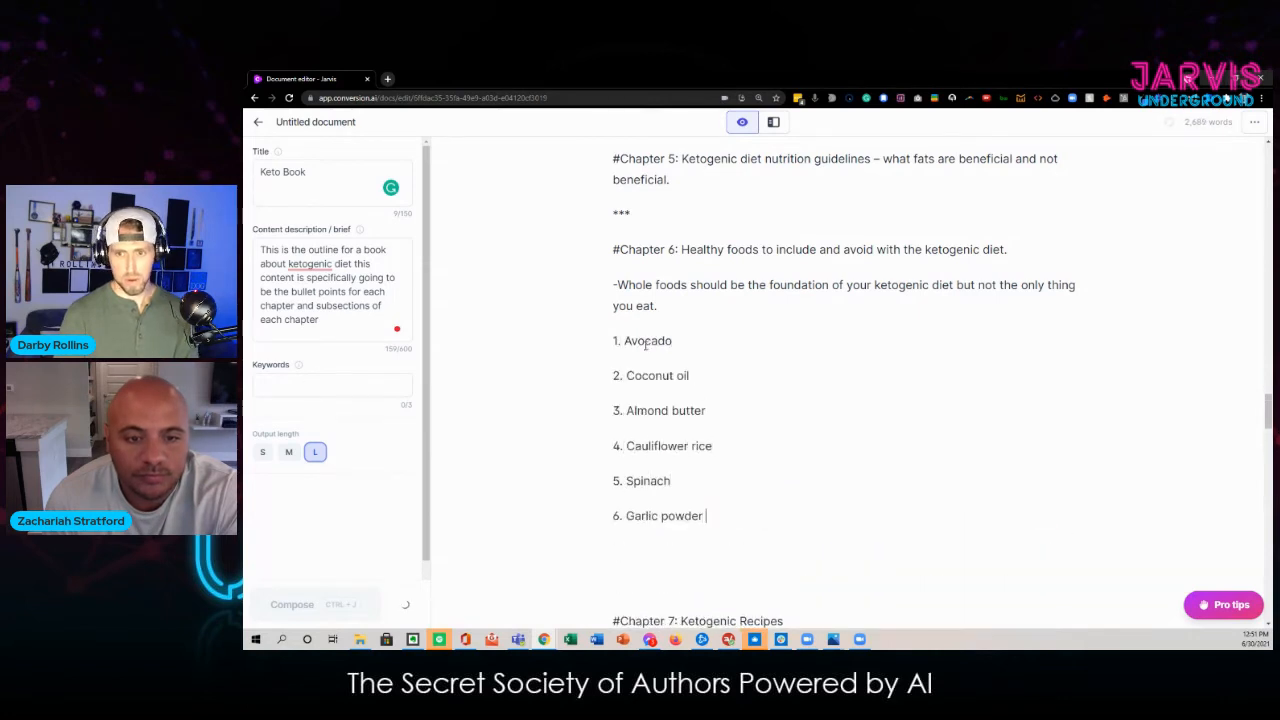
Step: Insert a "***" line after the eighth item of the generated food list, with a new line below it
{"action": "scroll", "coordinate": [630, 347], "scroll_direction": "down", "scroll_amount": 2}
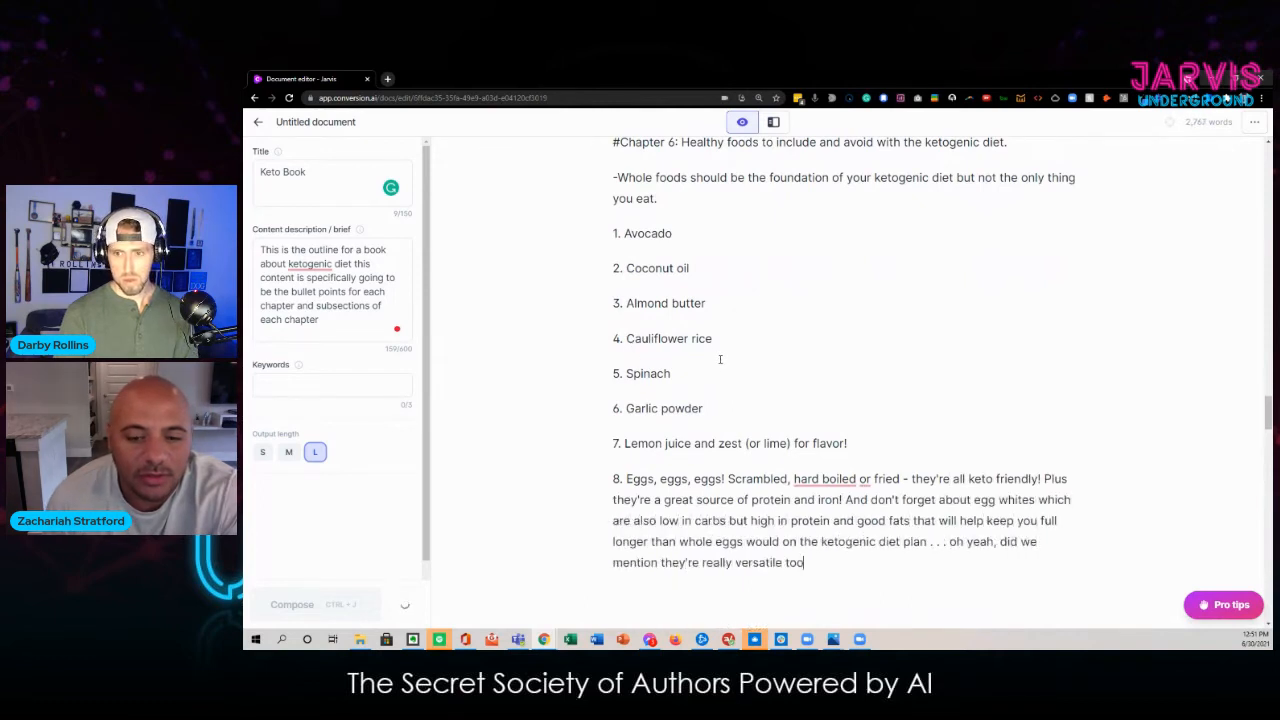
{"action": "scroll", "coordinate": [721, 368], "scroll_direction": "down", "scroll_amount": 2}
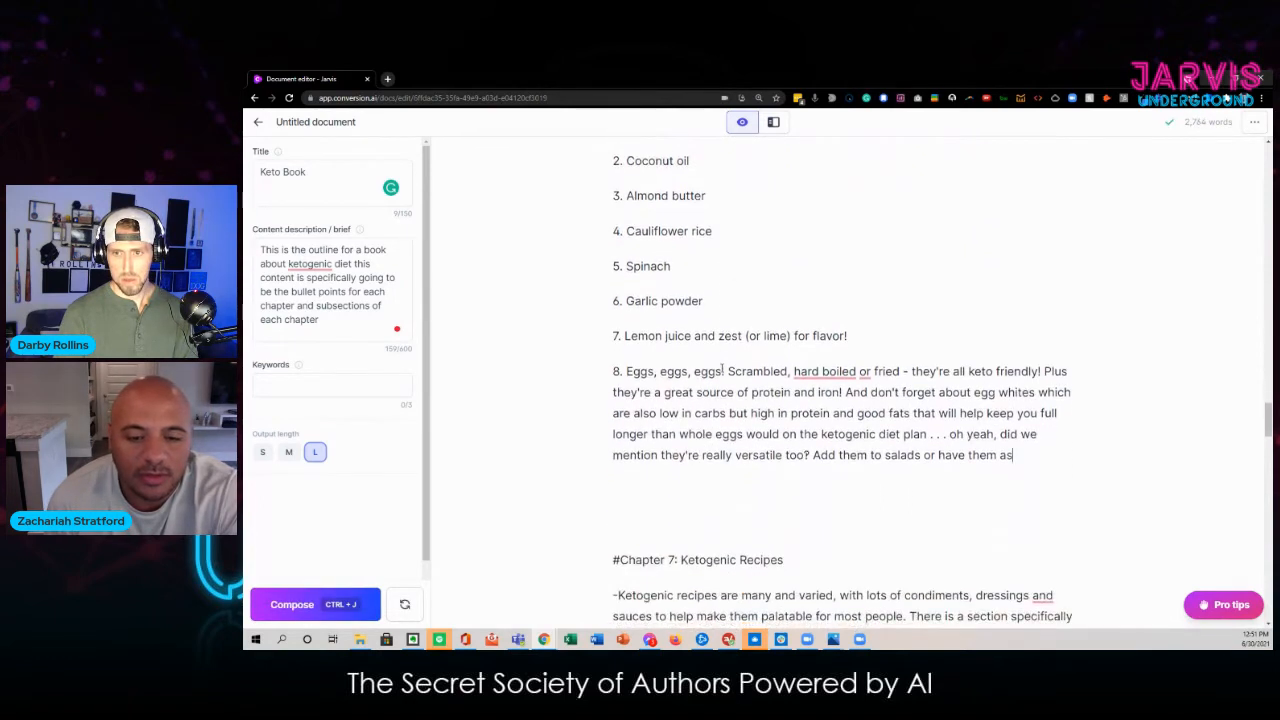
{"action": "scroll", "coordinate": [718, 369], "scroll_direction": "up", "scroll_amount": 4}
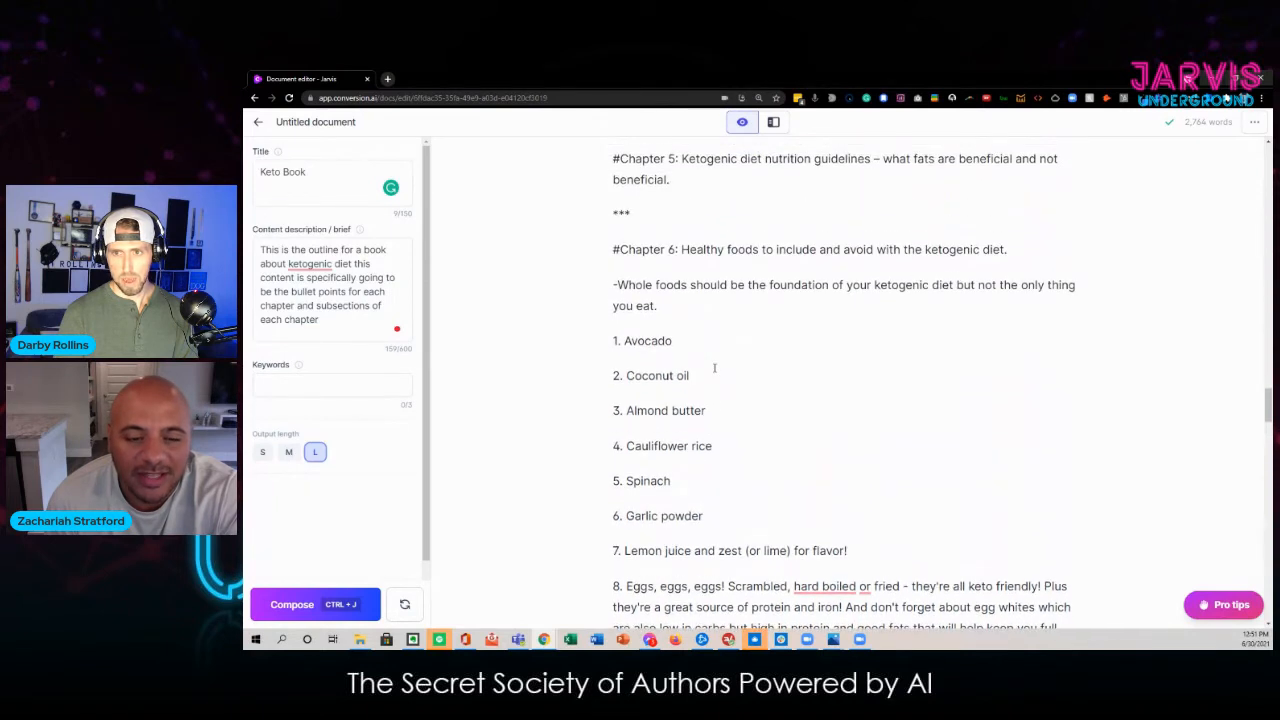
{"action": "scroll", "coordinate": [714, 368], "scroll_direction": "down", "scroll_amount": 1}
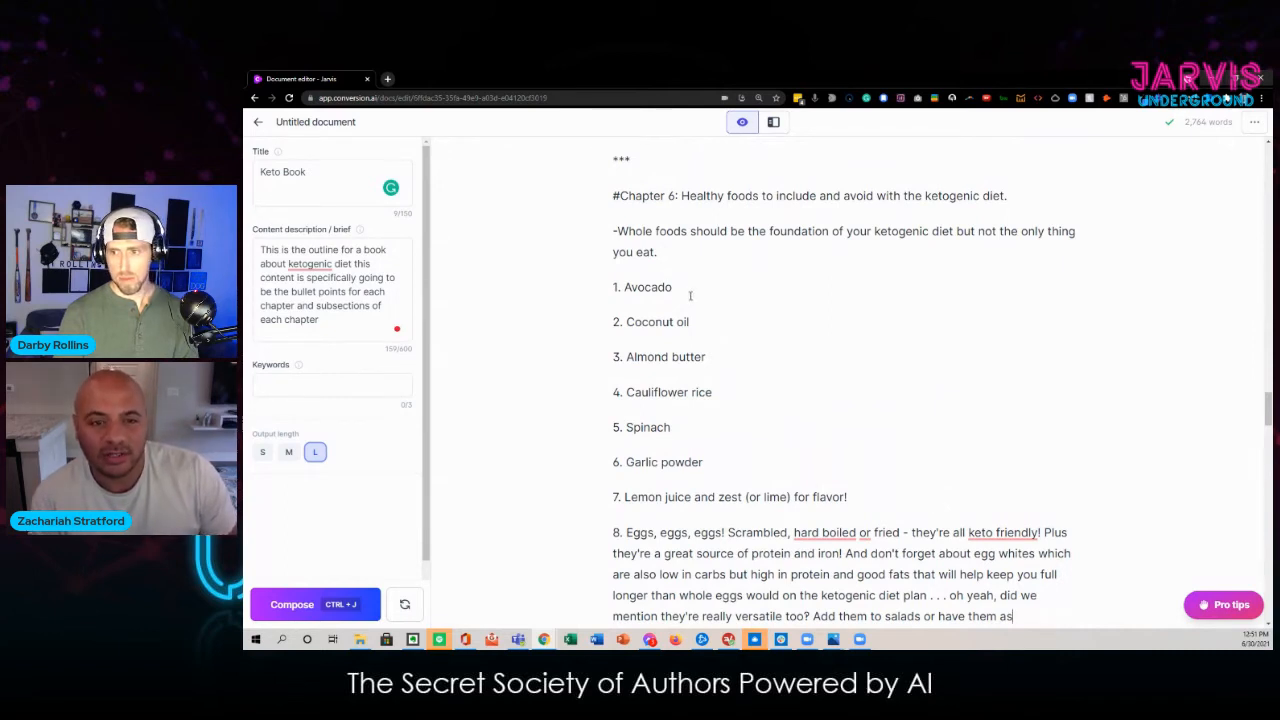
{"action": "scroll", "coordinate": [690, 296], "scroll_direction": "down", "scroll_amount": 1}
{"action": "scroll", "coordinate": [690, 296], "scroll_direction": "down", "scroll_amount": 2}
{"action": "left_click", "coordinate": [1031, 455]}
{"action": "key", "text": "Return"}
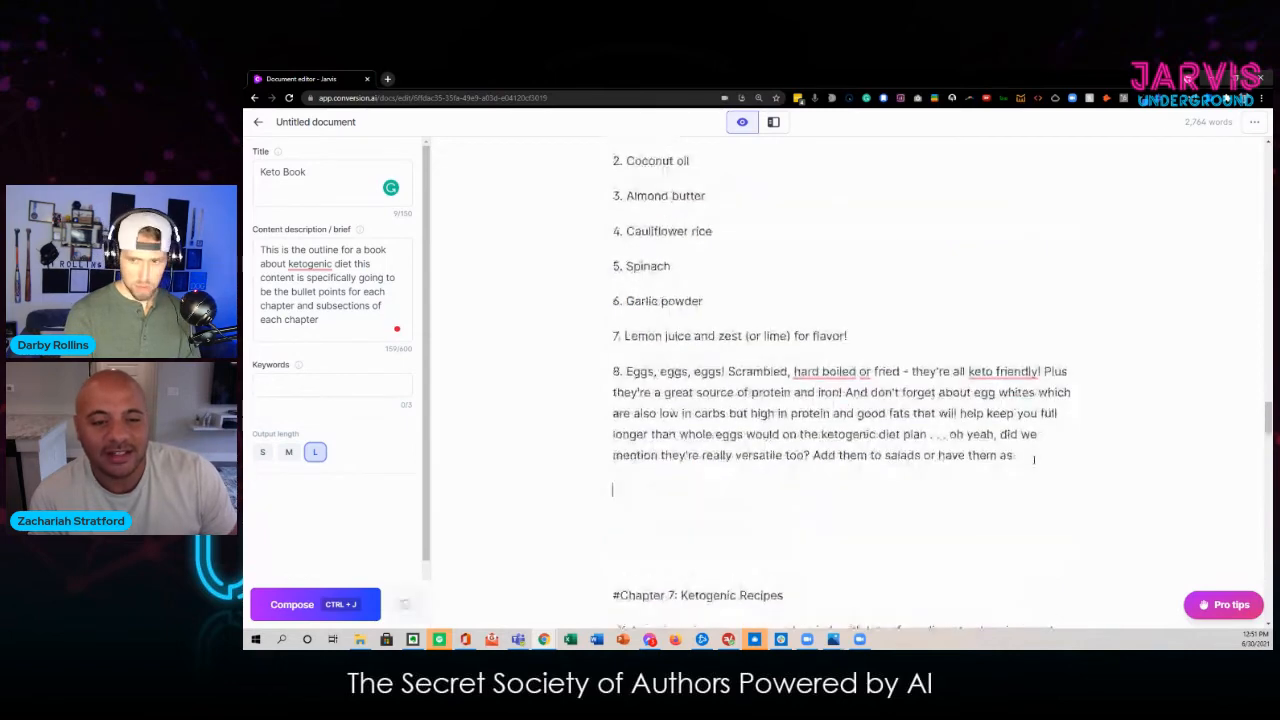
{"action": "type", "text": "***"}
{"action": "key", "text": "Return"}
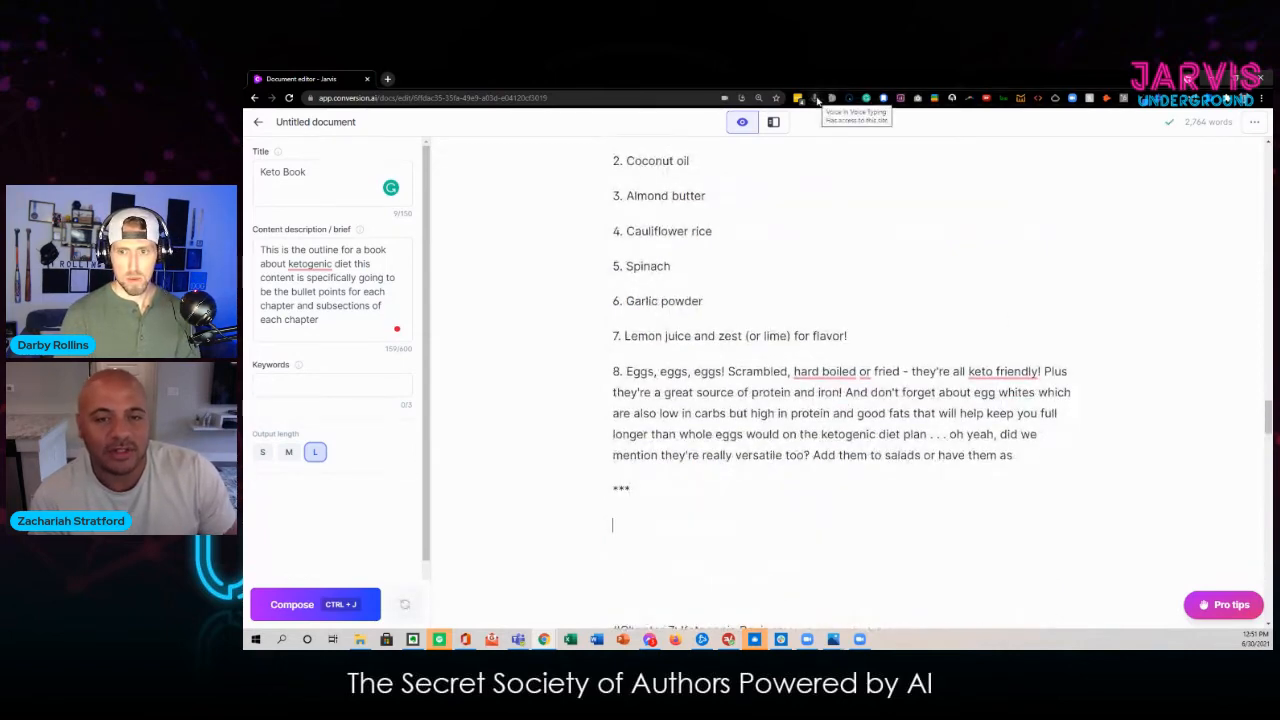
Step: Generate content from "Write me an outline on 20 healthy foods to include in the ketogenic diets and subsections as to why they are important"
{"action": "type", "text": "Write"}
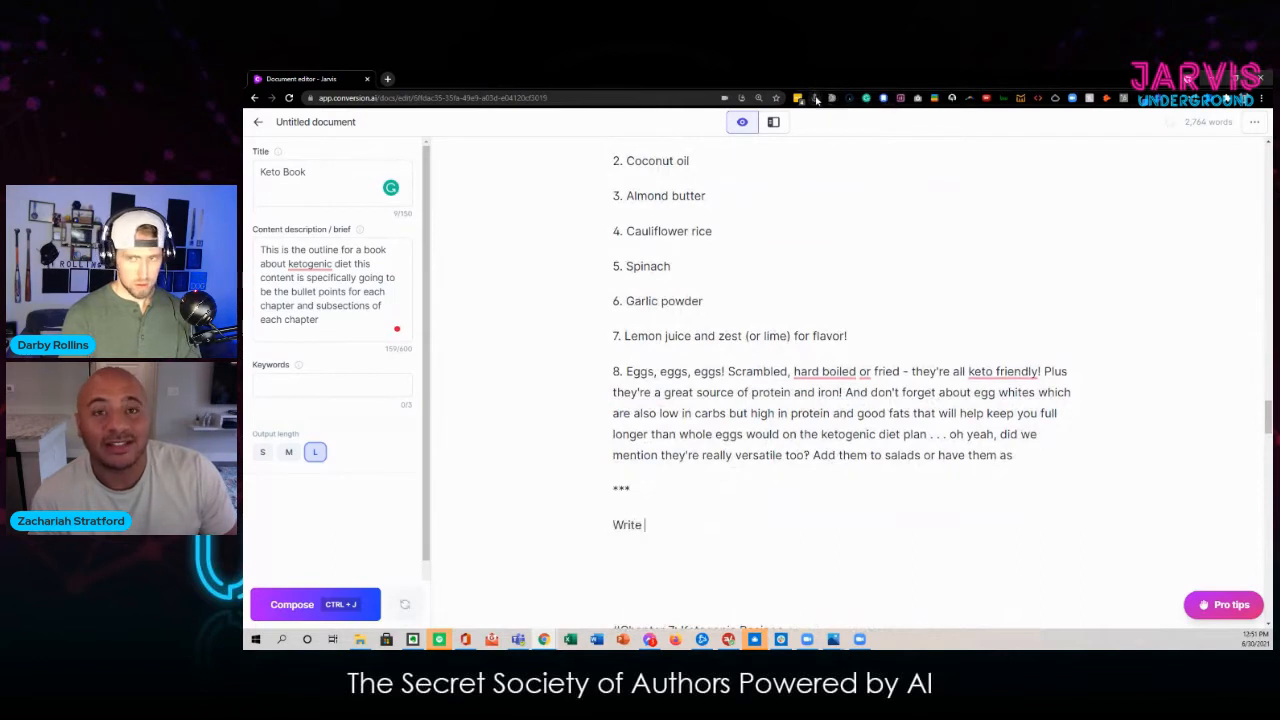
{"action": "type", "text": " me an o"}
{"action": "type", "text": "utline on 20 h"}
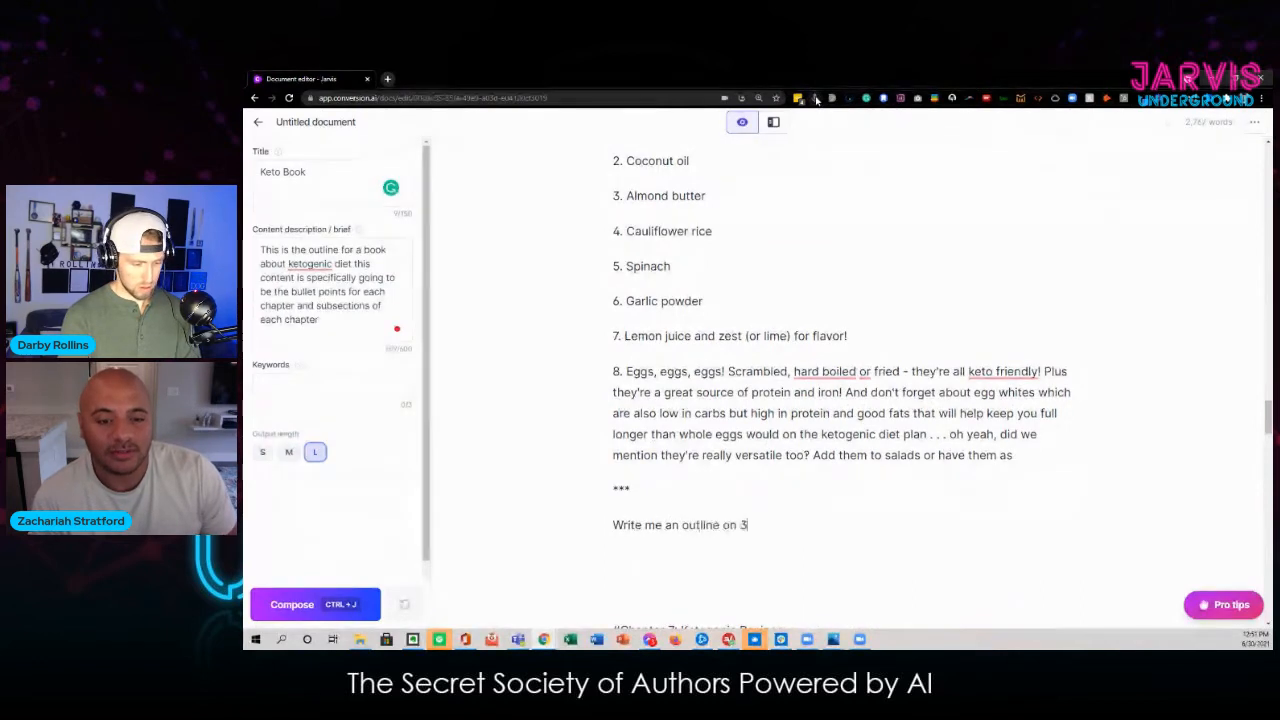
{"action": "type", "text": "ealthy foo"}
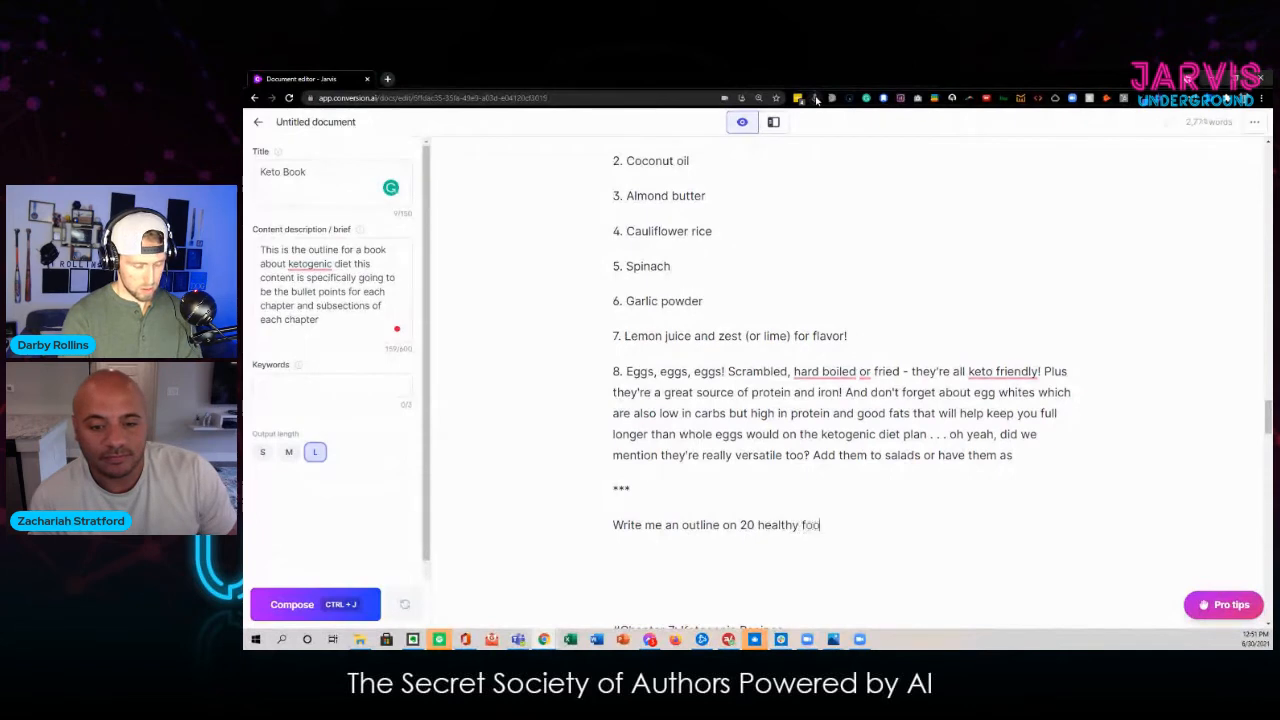
{"action": "type", "text": "ds to include in"}
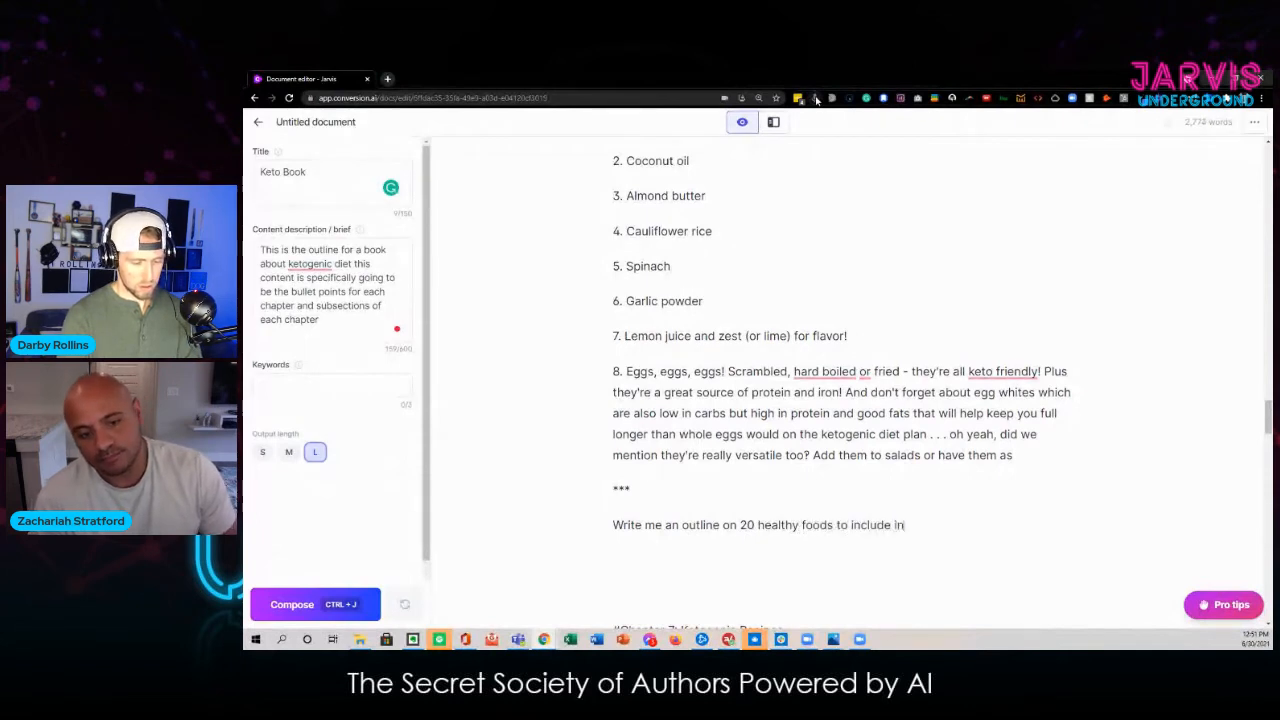
{"action": "type", "text": " the ketog"}
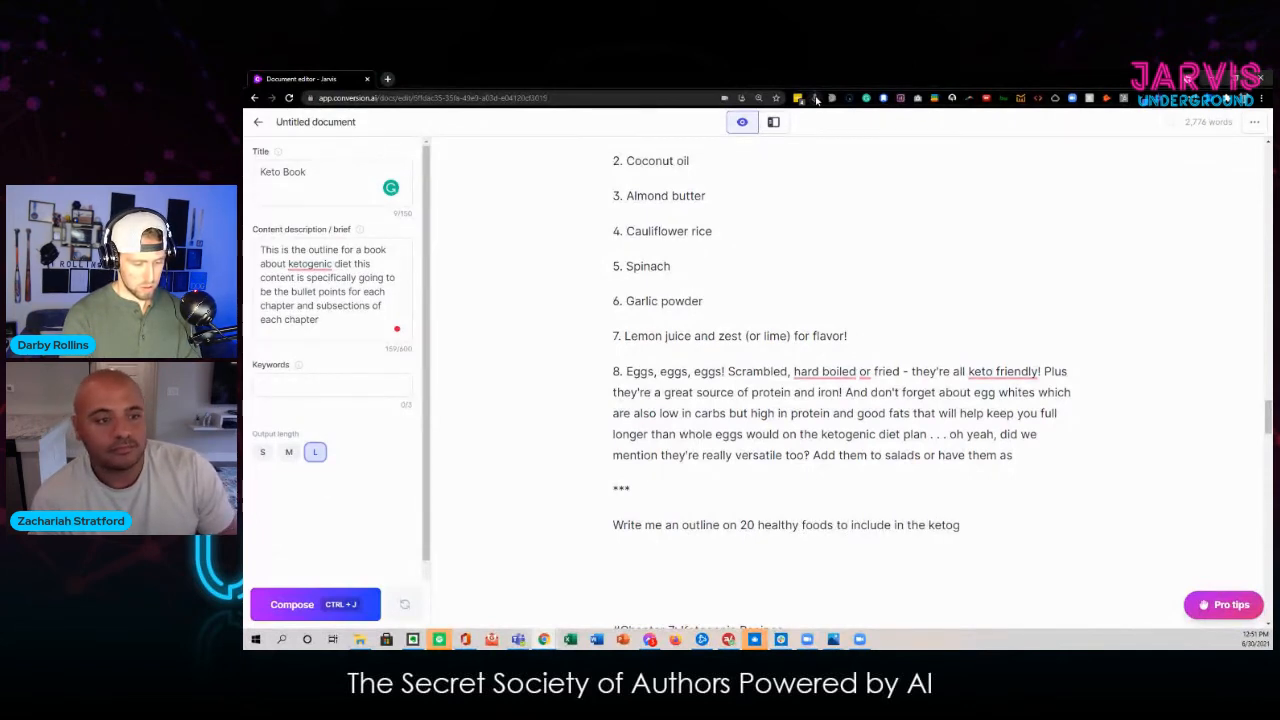
{"action": "type", "text": "renic diets and "}
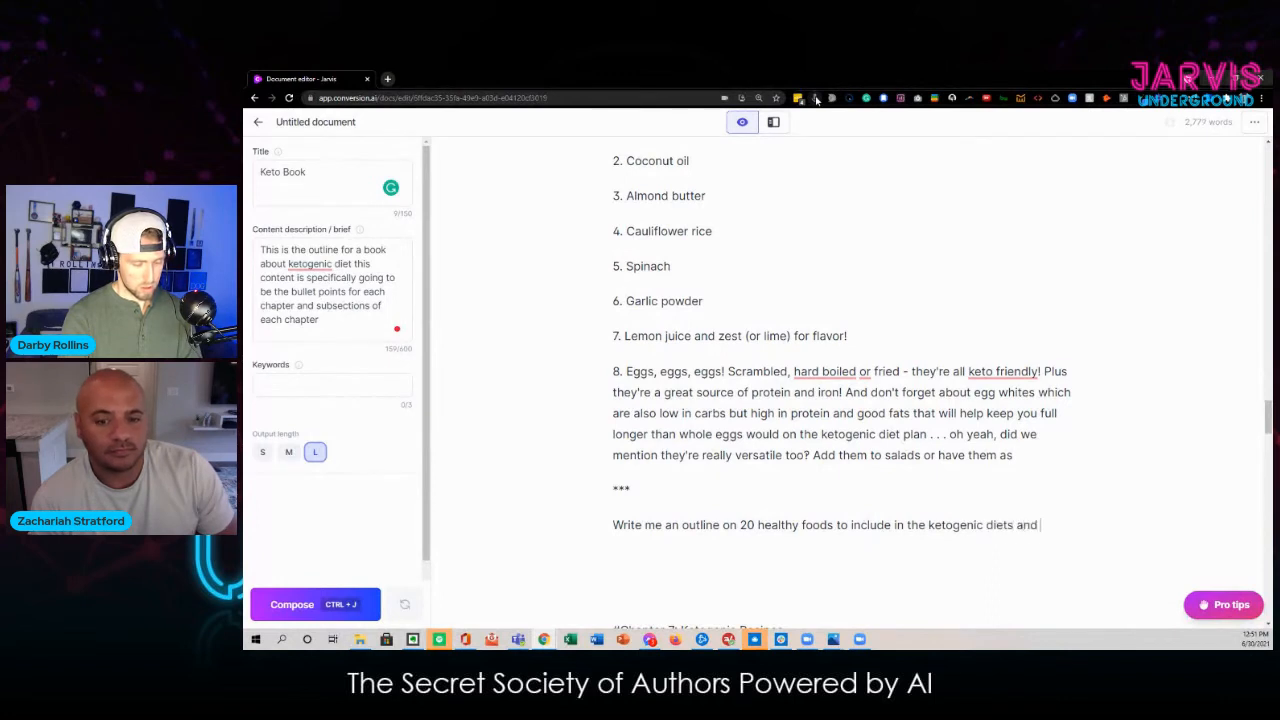
{"action": "type", "text": "subsections as to"}
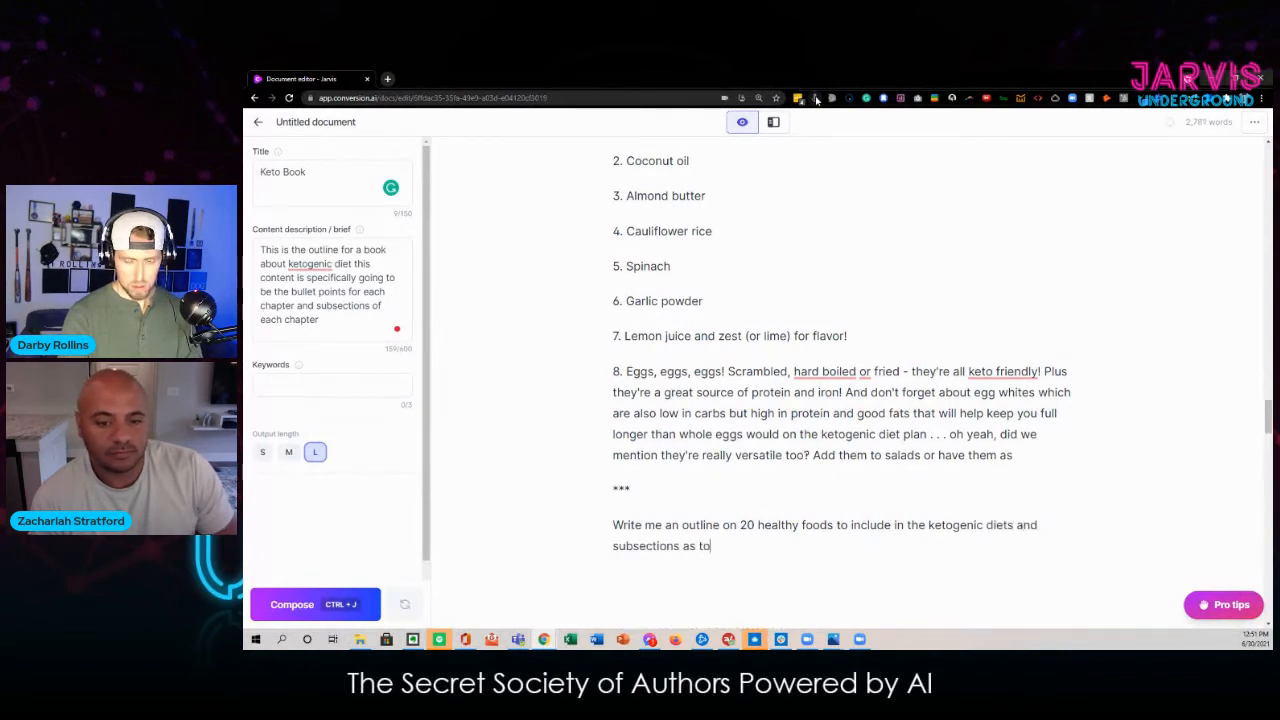
{"action": "type", "text": " why they are "}
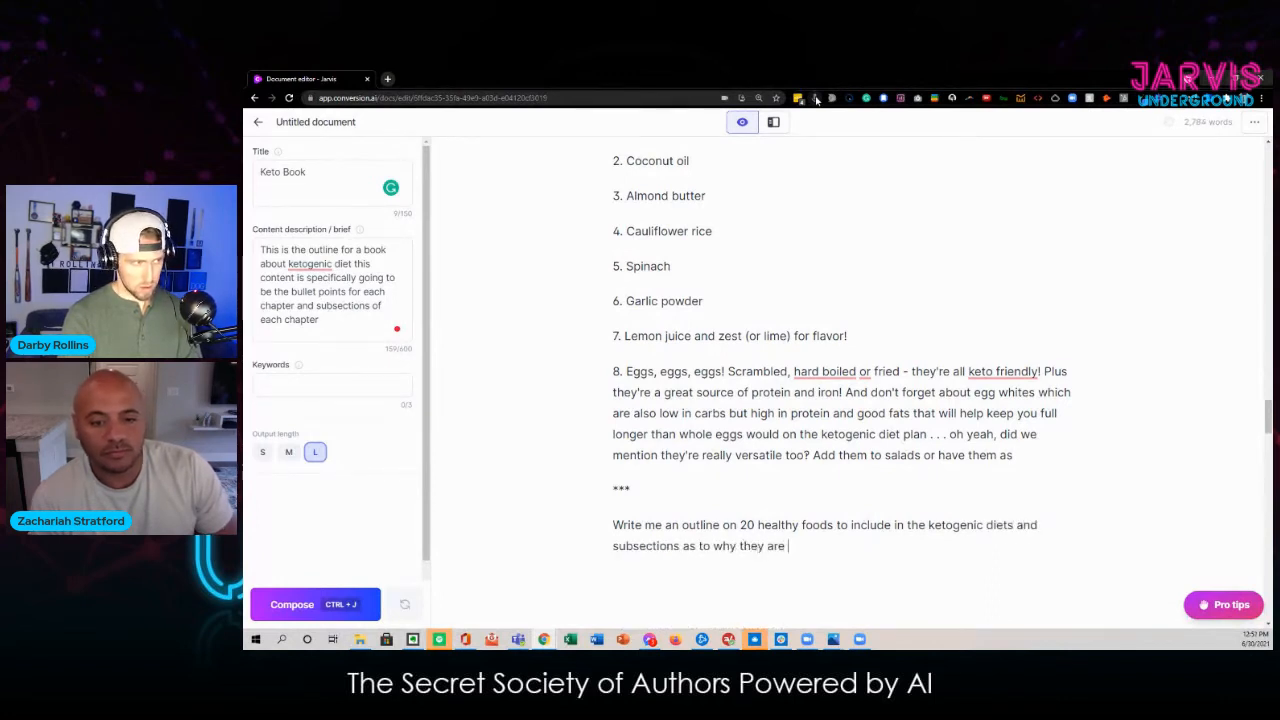
{"action": "type", "text": "important"}
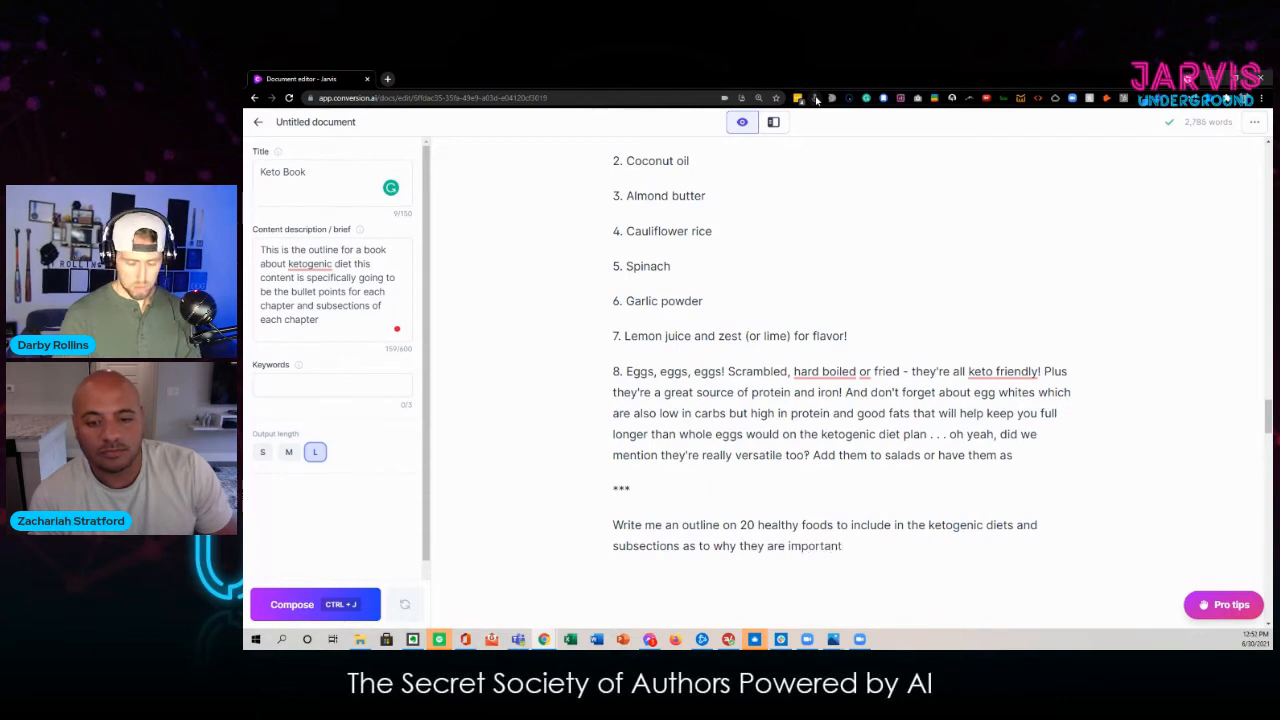
{"action": "key", "text": "ctrl+j"}
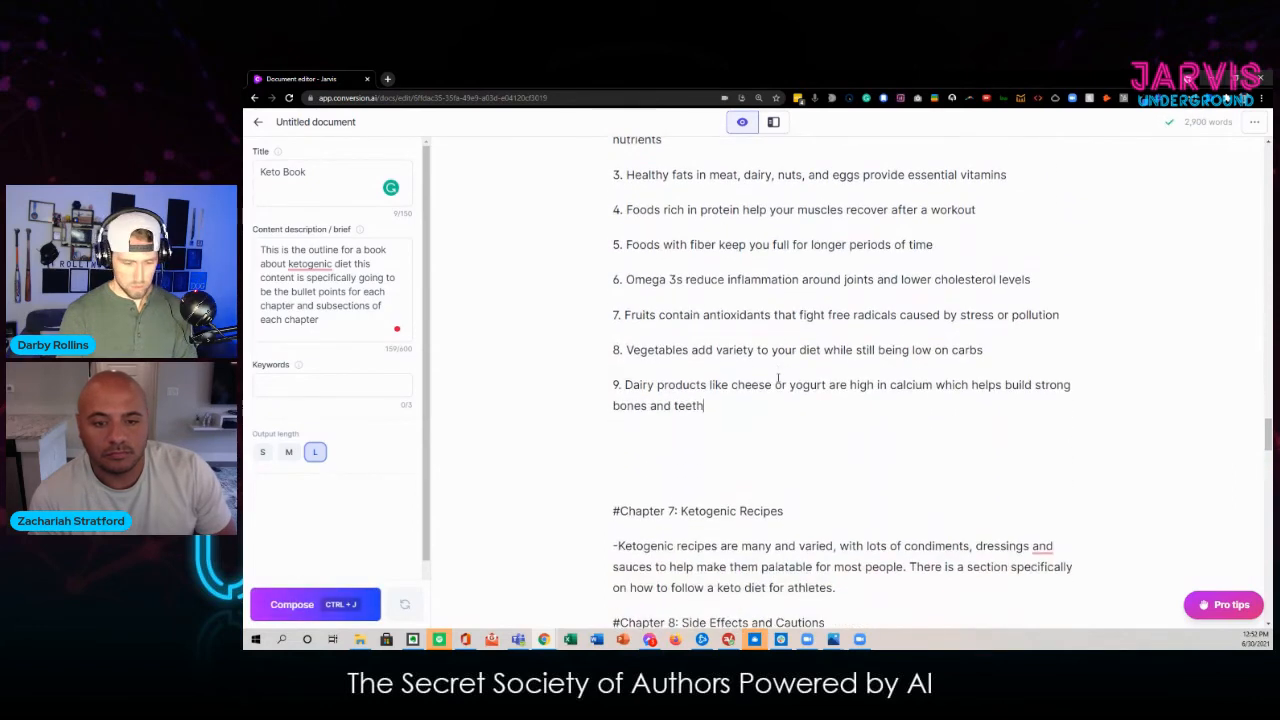
Step: Have Jarvis keep continuing the healthy foods list after item 9 about dairy products until it reaches 20 items
{"action": "key", "text": "ctrl+j"}
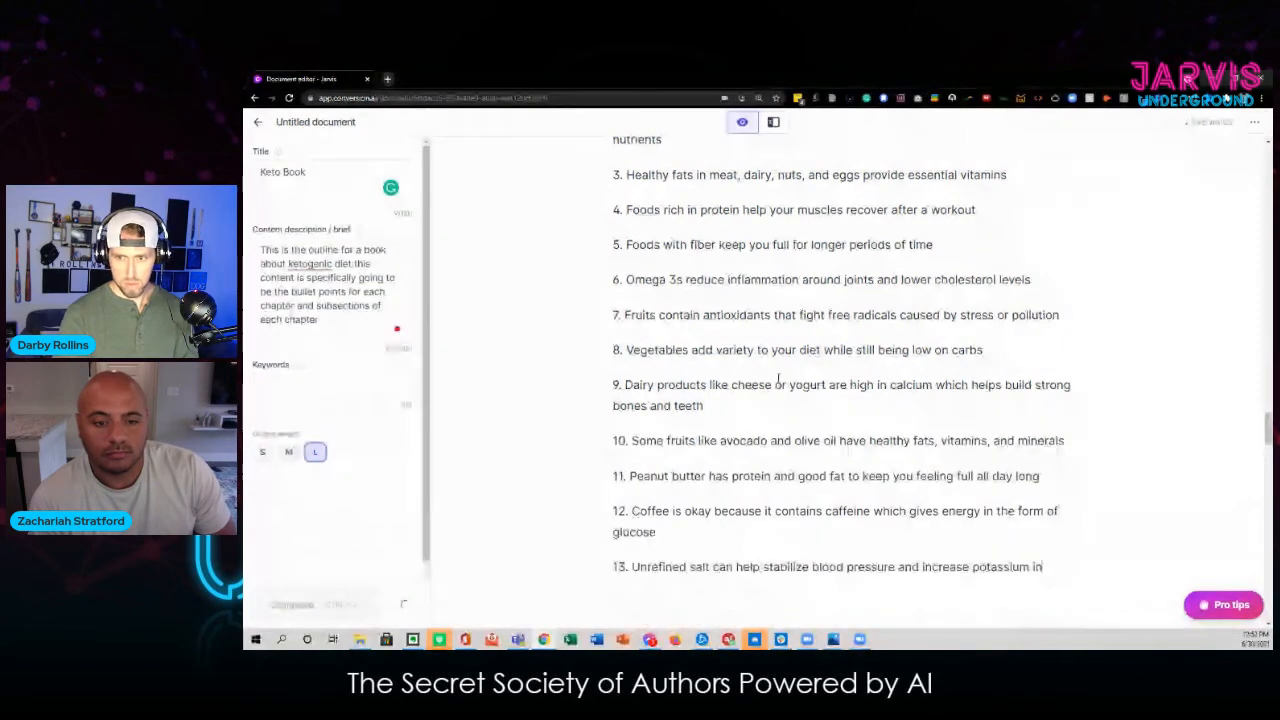
{"action": "scroll", "coordinate": [775, 379], "scroll_direction": "down", "scroll_amount": 1}
{"action": "scroll", "coordinate": [773, 380], "scroll_direction": "down", "scroll_amount": 2}
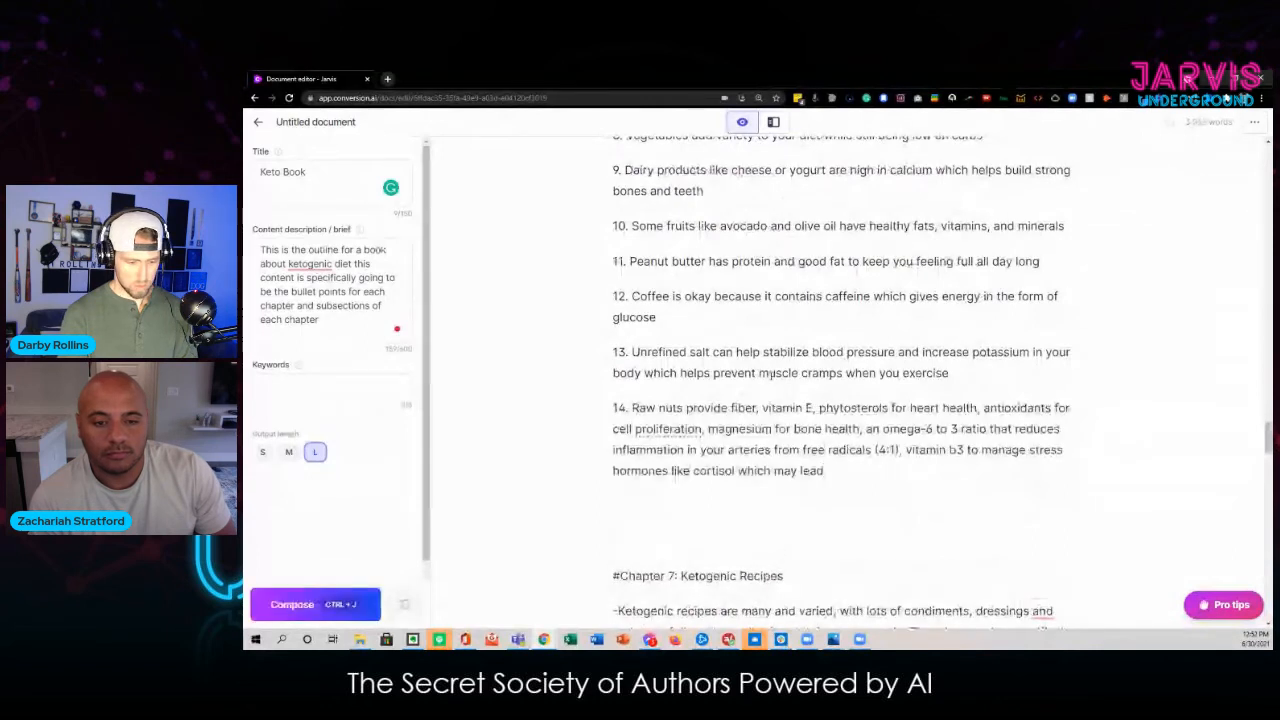
{"action": "key", "text": "ctrl+j"}
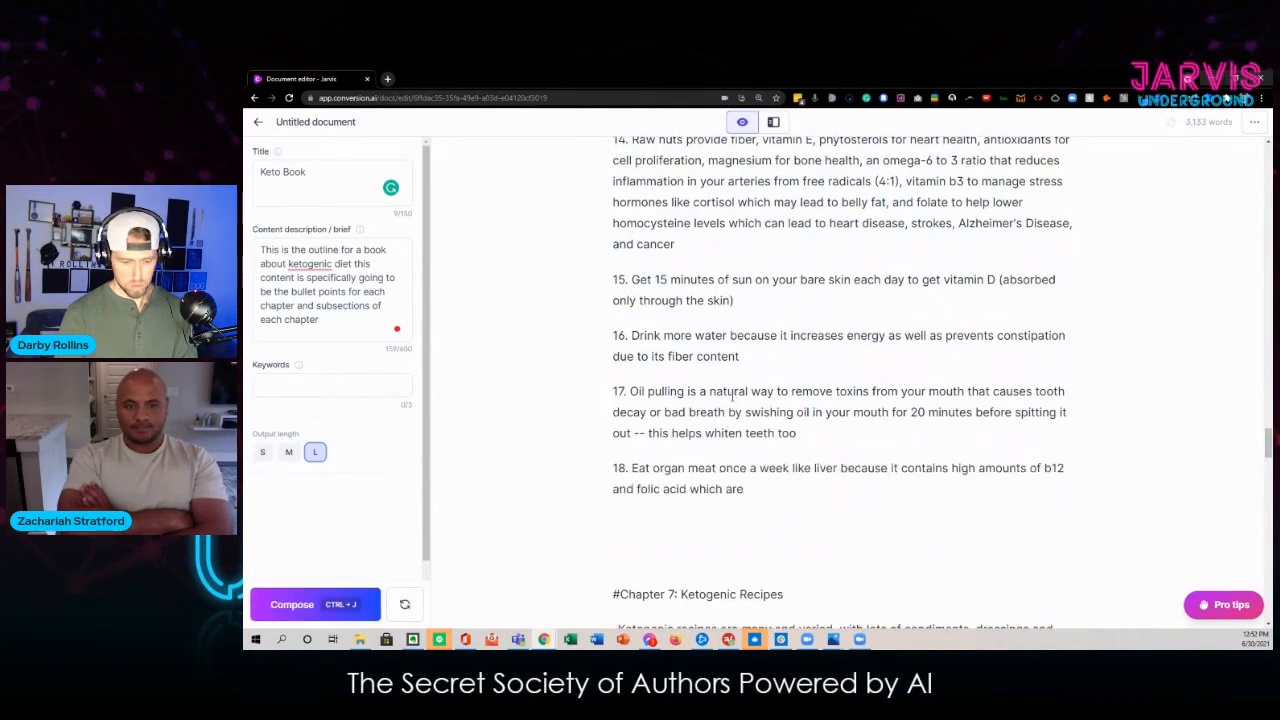
{"action": "key", "text": "ctrl+j"}
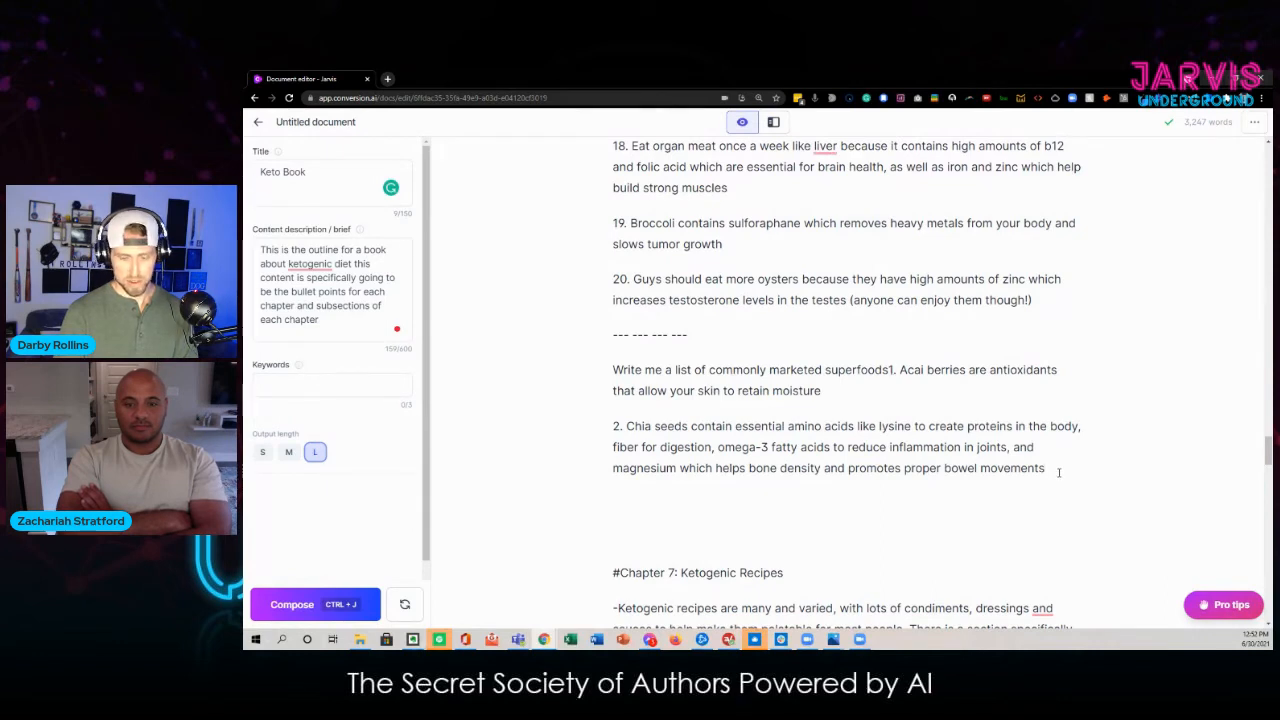
{"action": "key", "text": "ctrl+j"}
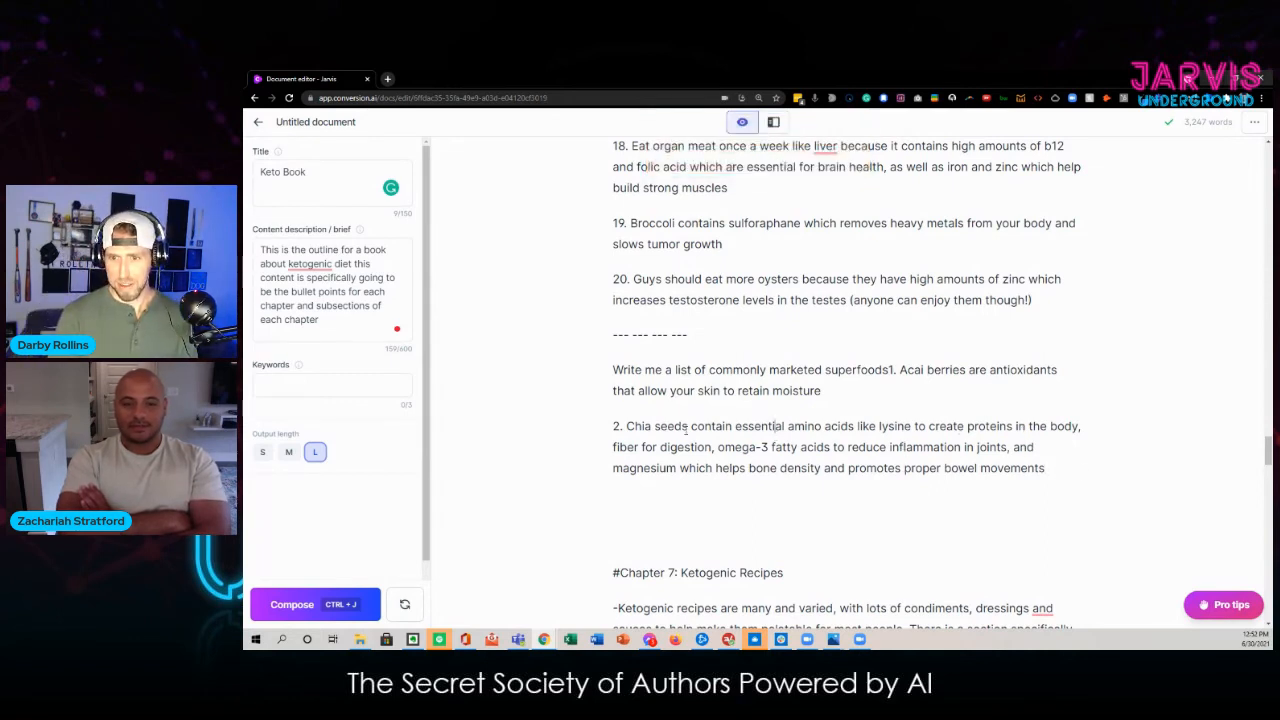
Step: Move item 1 about acai berries onto its own line below "Write me a list of commonly marketed superfoods"
{"action": "left_click_drag", "start_coordinate": [686, 429], "coordinate": [891, 448]}
{"action": "left_click", "coordinate": [891, 448]}
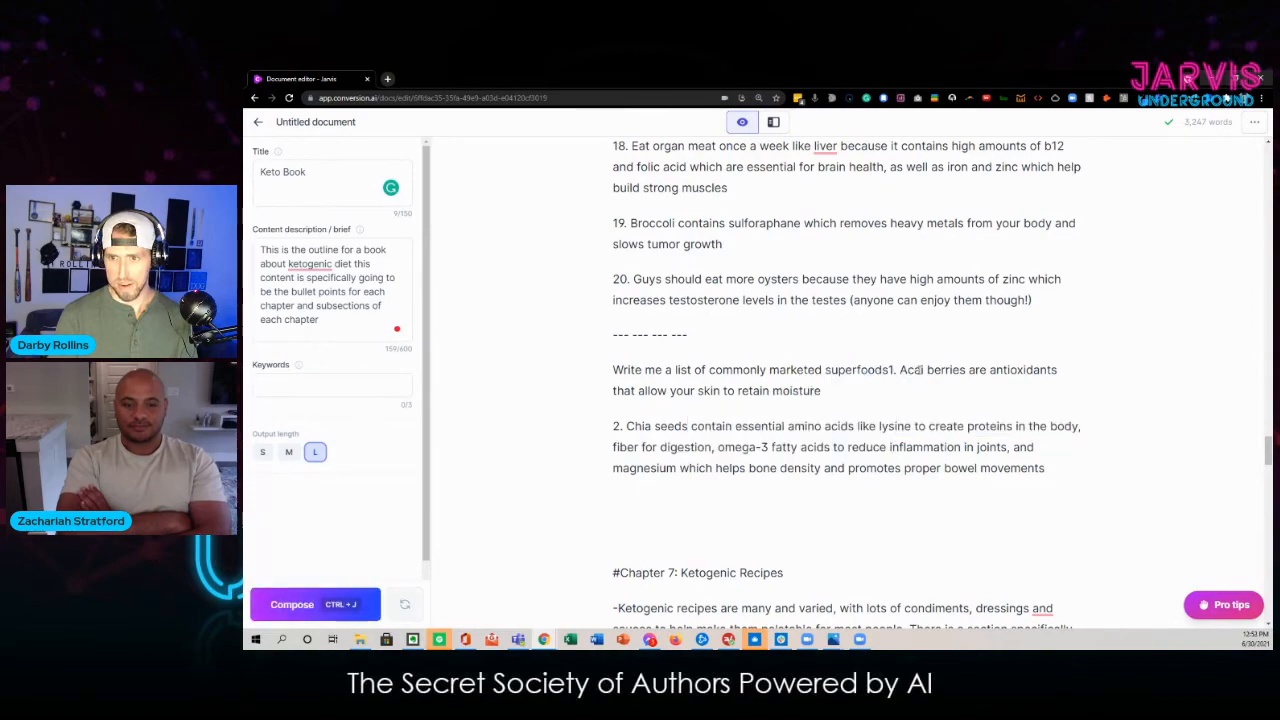
{"action": "key", "text": "Return"}
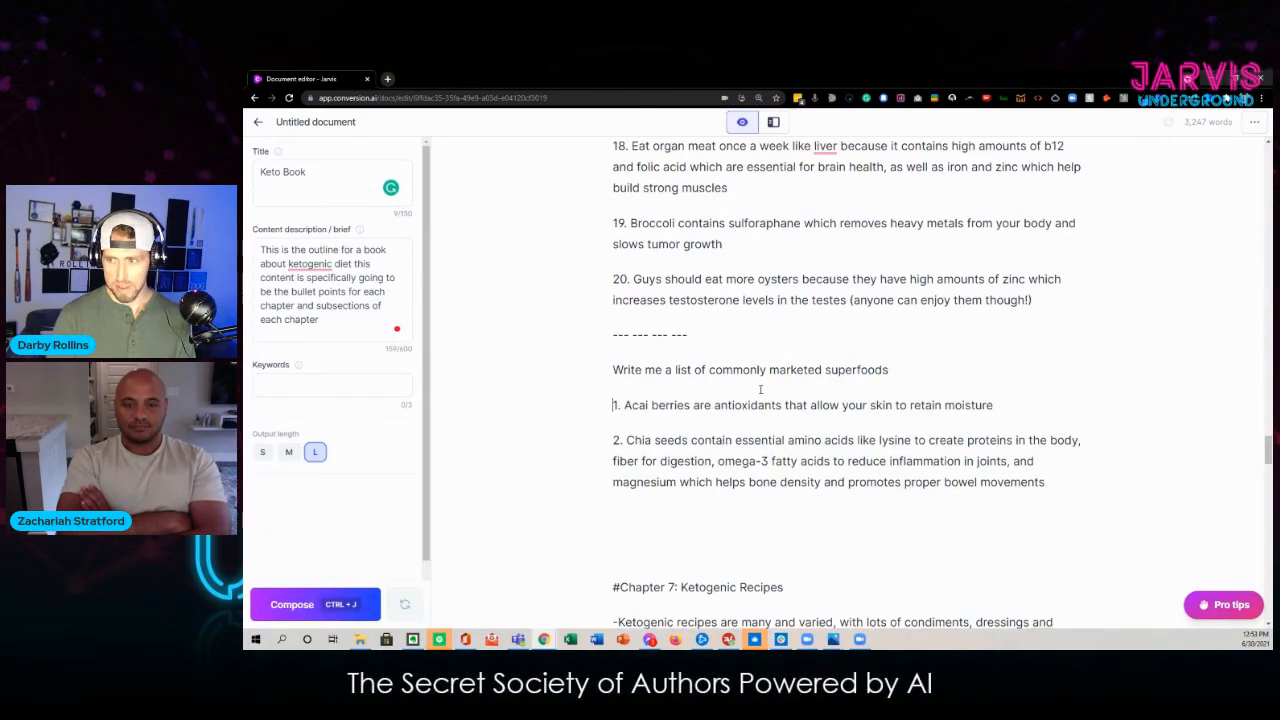
Step: Move item 1 about high-fat foods onto its own line below the prompt for the outline on 20 healthy foods
{"action": "scroll", "coordinate": [714, 418], "scroll_direction": "up", "scroll_amount": 8}
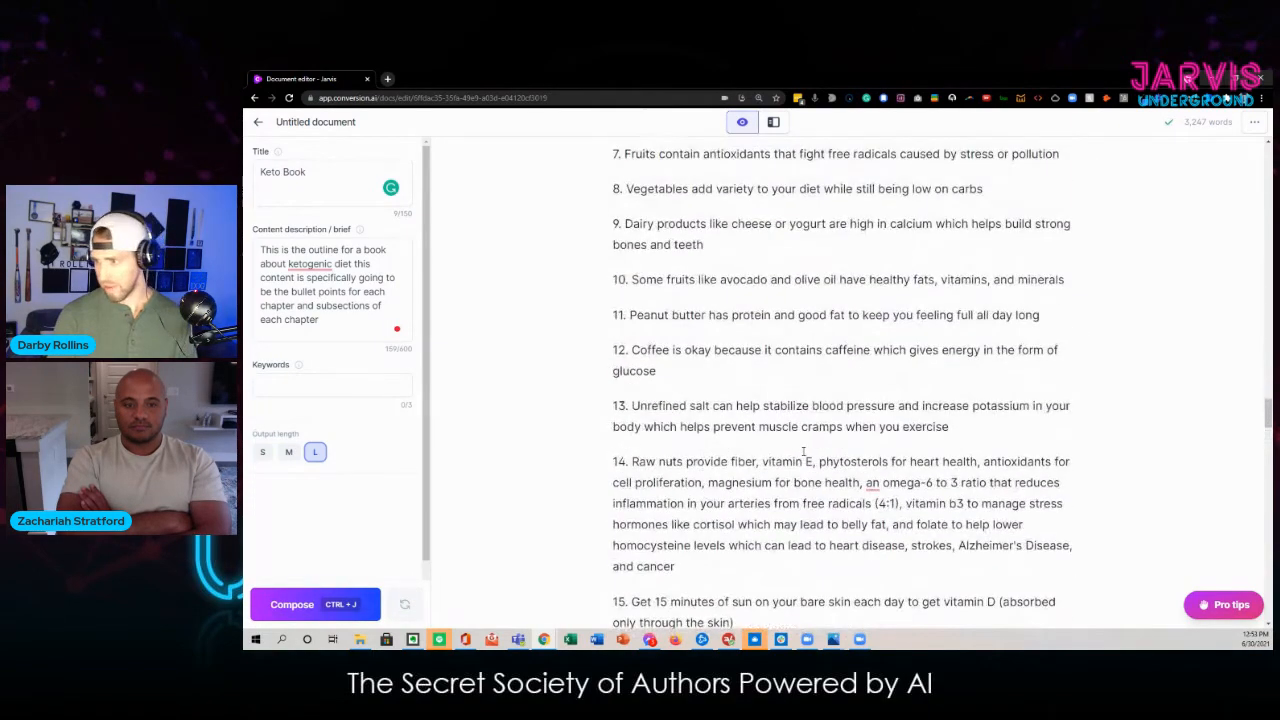
{"action": "scroll", "coordinate": [795, 456], "scroll_direction": "up", "scroll_amount": 8}
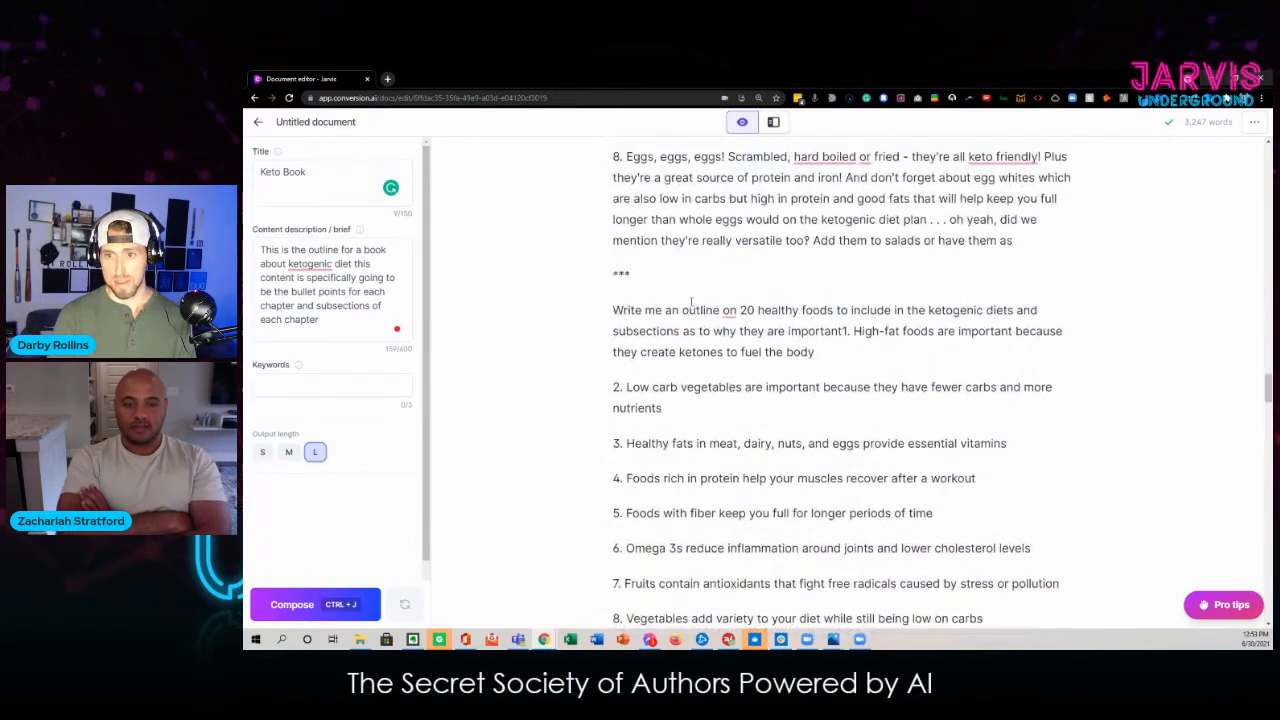
{"action": "left_click_drag", "start_coordinate": [613, 310], "coordinate": [848, 331]}
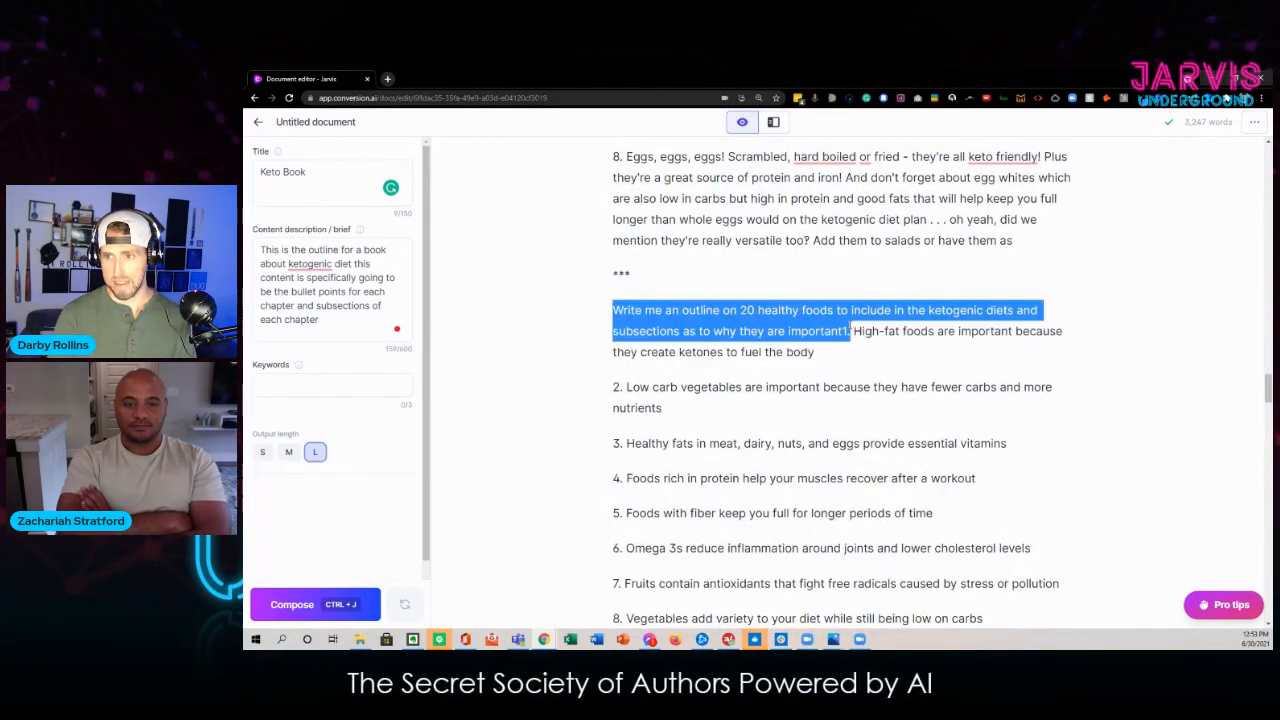
{"action": "left_click", "coordinate": [843, 331]}
{"action": "key", "text": "Return"}
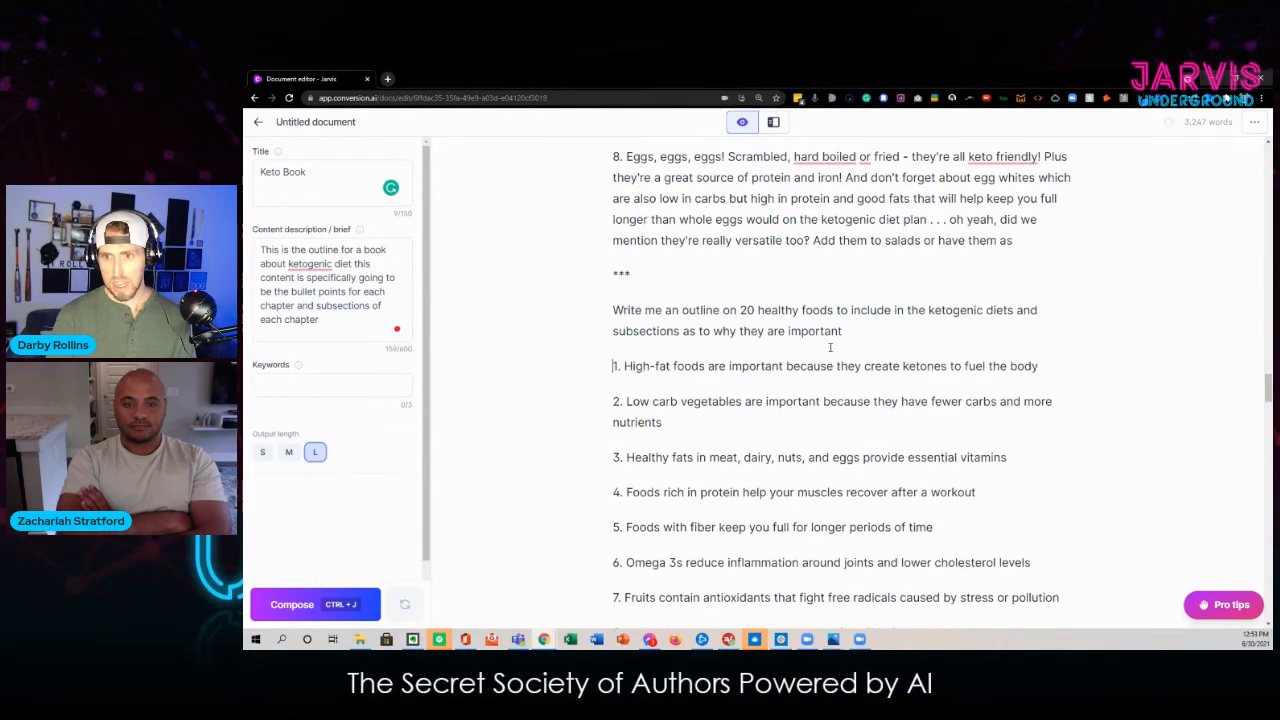
Step: Highlight the generated healthy foods list from item 1 through item 20 to review its extent
{"action": "scroll", "coordinate": [688, 366], "scroll_direction": "down", "scroll_amount": 1}
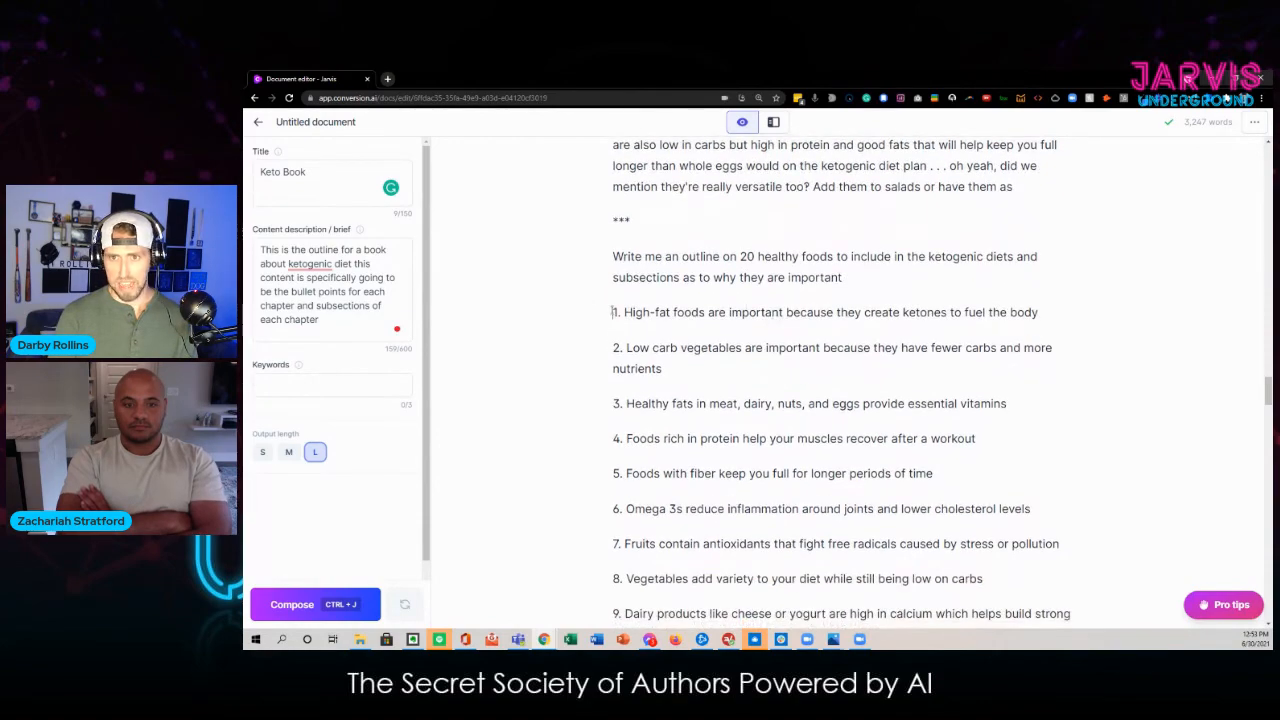
{"action": "left_click_drag", "start_coordinate": [613, 312], "coordinate": [1035, 421]}
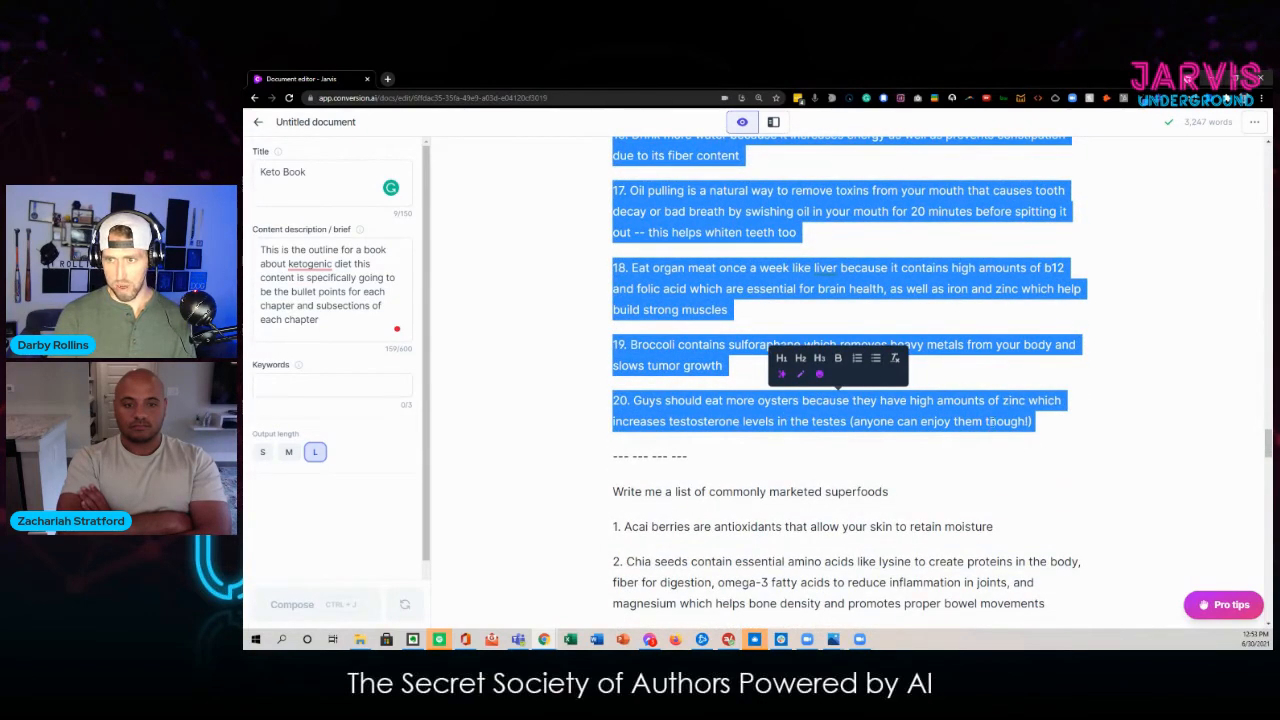
{"action": "left_click", "coordinate": [1046, 421]}
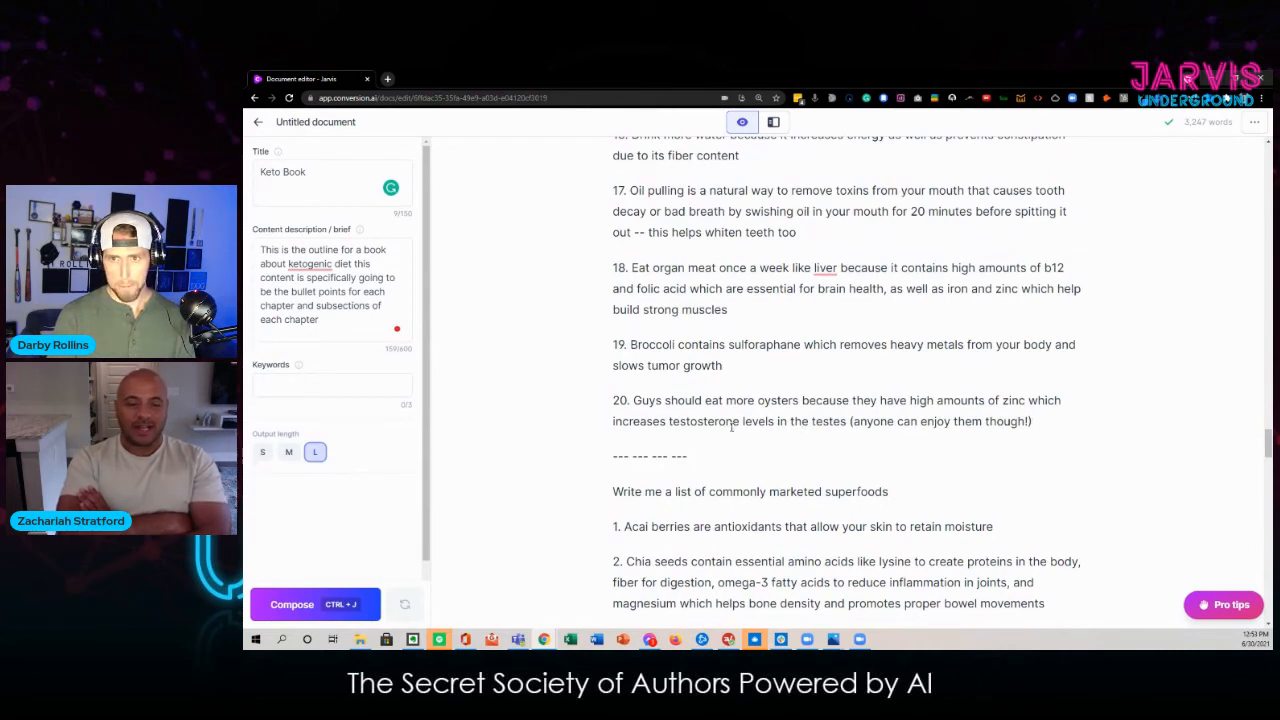
Step: Add "Tell me a creative story about how I hated broccoli is a kid but grew to love it through the ketogenic diet" below item 19
{"action": "left_click", "coordinate": [726, 366]}
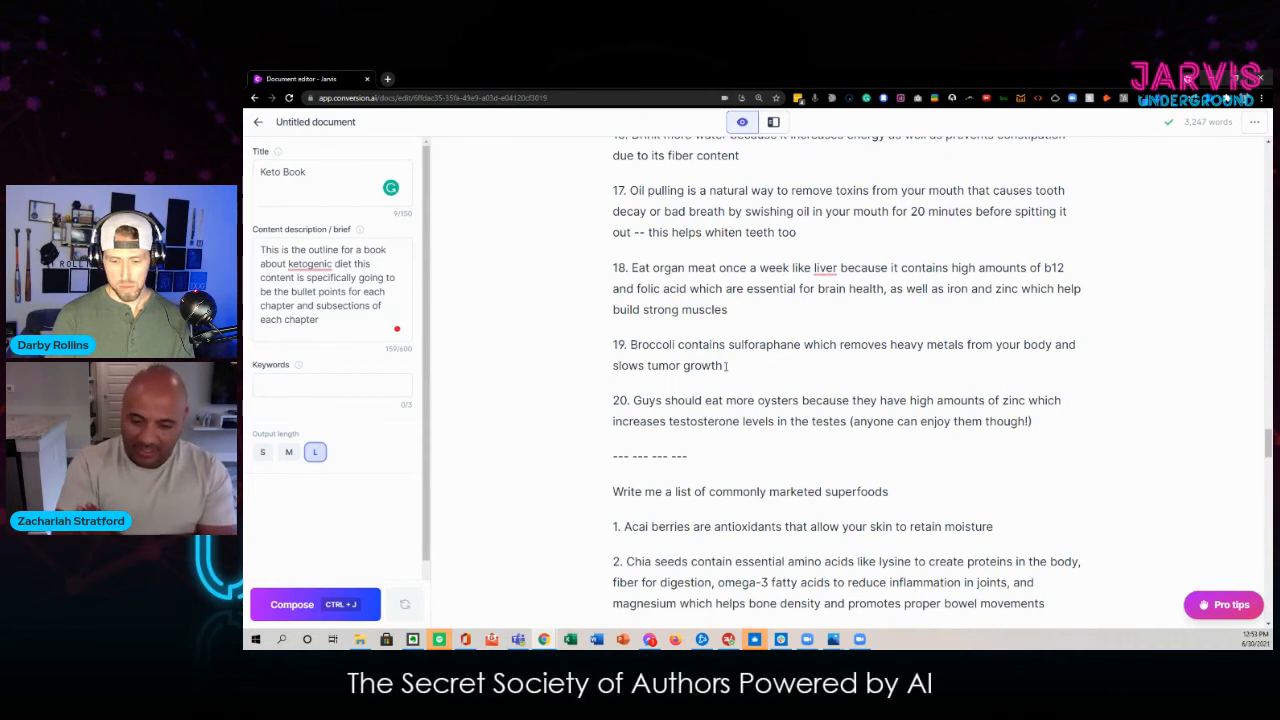
{"action": "key", "text": "Return"}
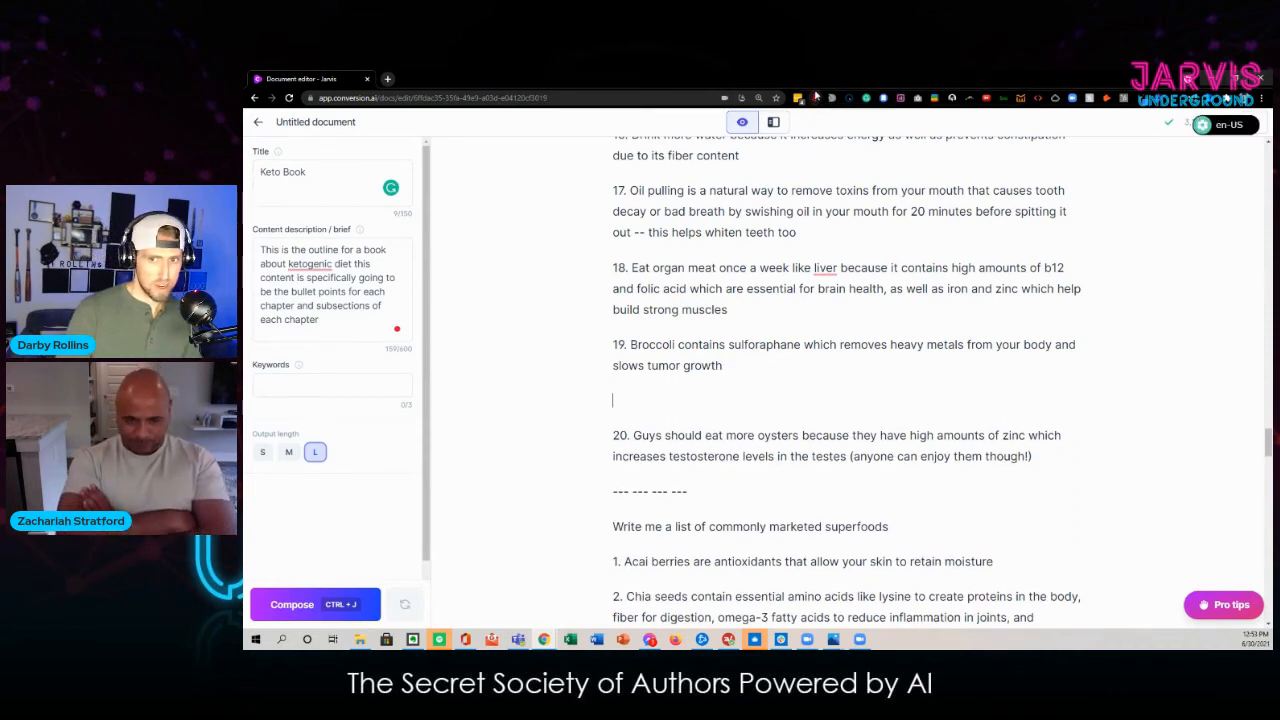
{"action": "left_click", "coordinate": [815, 98]}
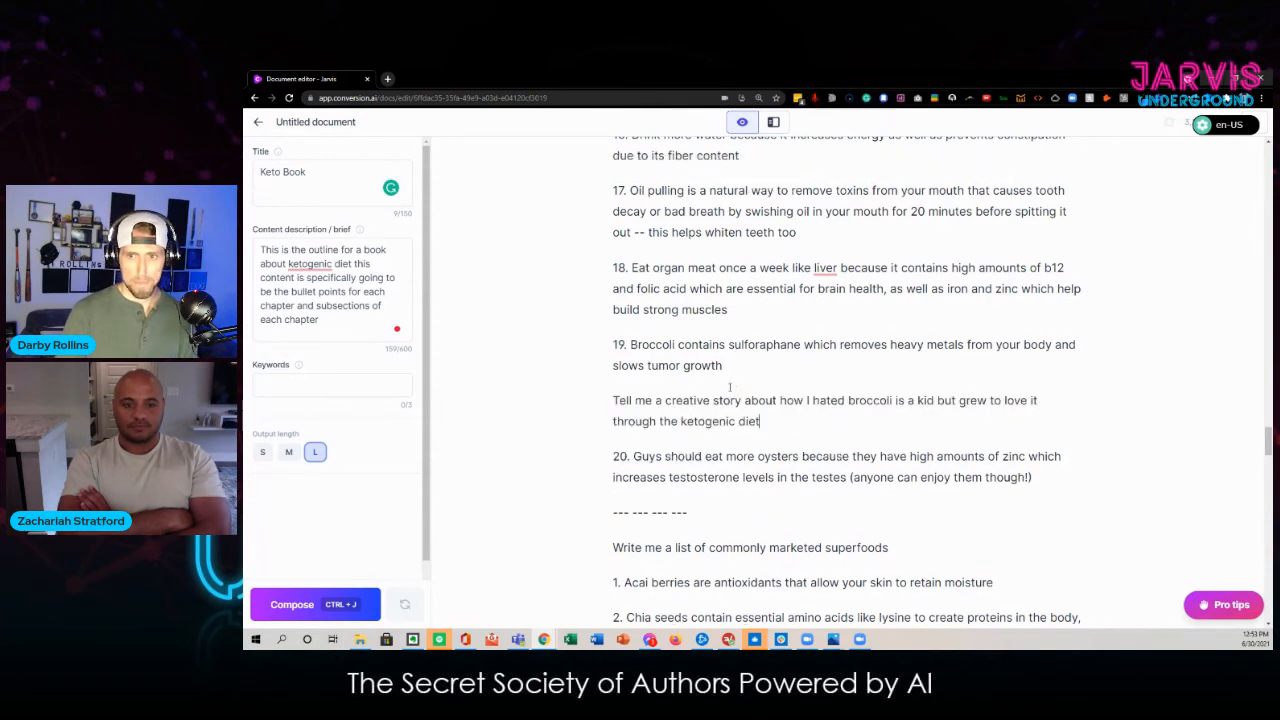
Step: Insert a "***" line between items 18 and 19, and try to generate the story from the selected broccoli prompt
{"action": "left_click", "coordinate": [733, 309]}
{"action": "key", "text": "Return"}
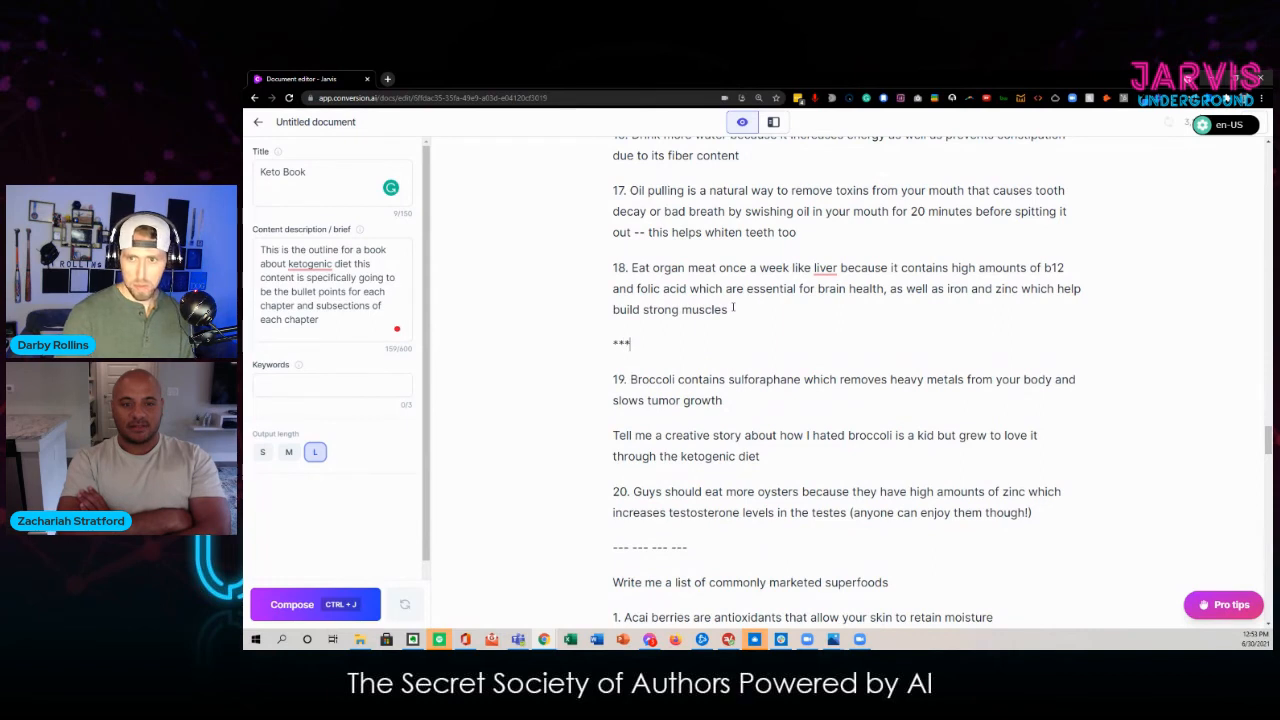
{"action": "triple_click", "coordinate": [776, 460]}
{"action": "key", "text": "ctrl+j"}
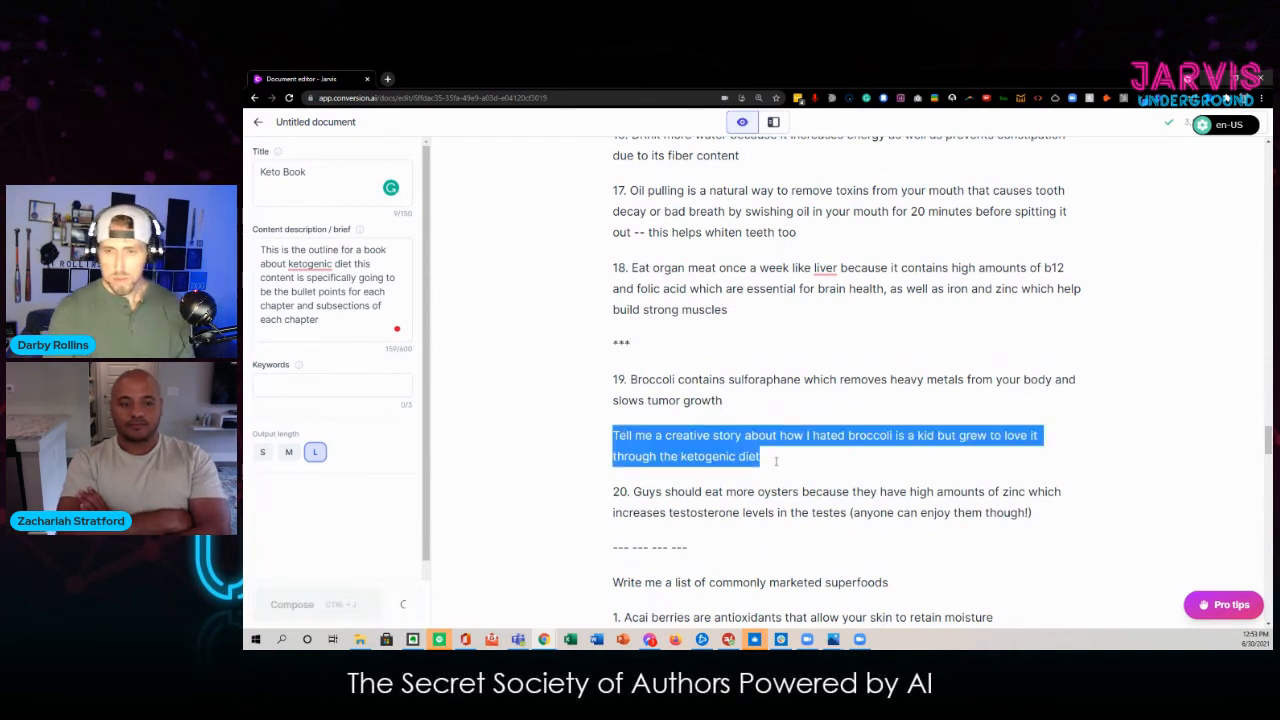
{"action": "scroll", "coordinate": [780, 458], "scroll_direction": "down", "scroll_amount": 2}
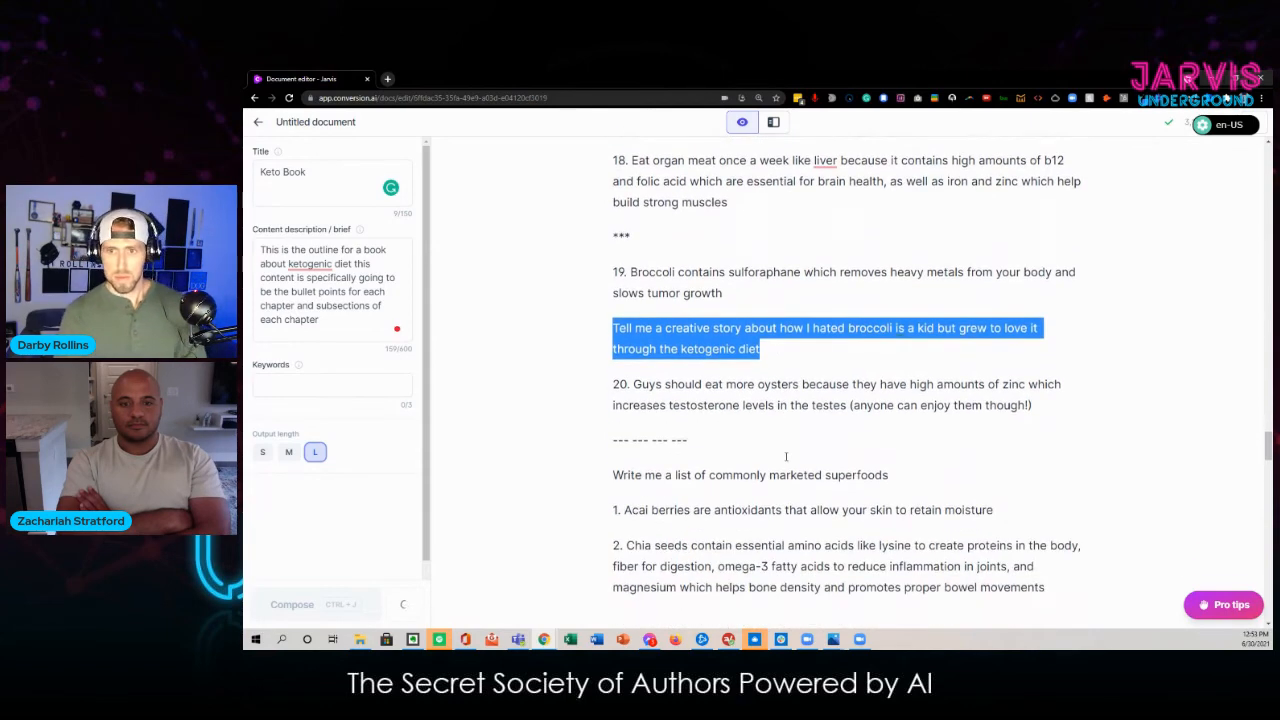
{"action": "scroll", "coordinate": [786, 456], "scroll_direction": "down", "scroll_amount": 1}
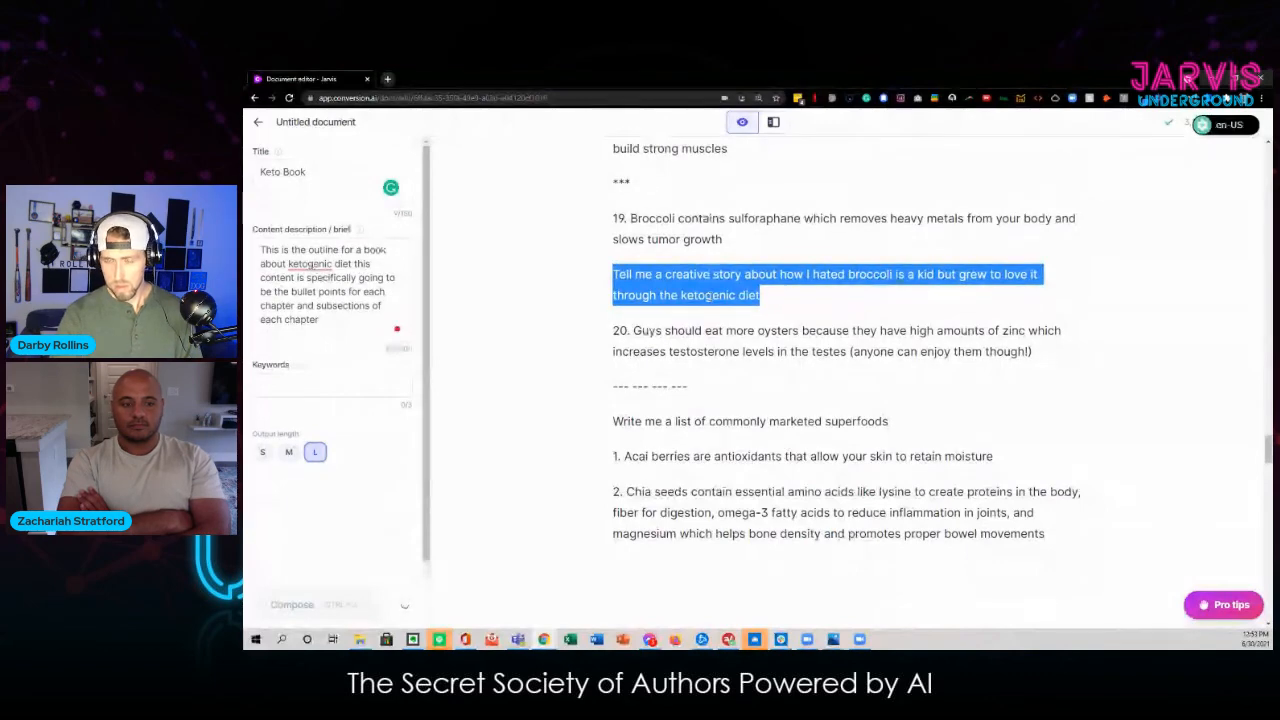
Step: Remove the stray words "I clicked it" from the end of the broccoli prompt and generate the story from it
{"action": "left_click", "coordinate": [771, 294]}
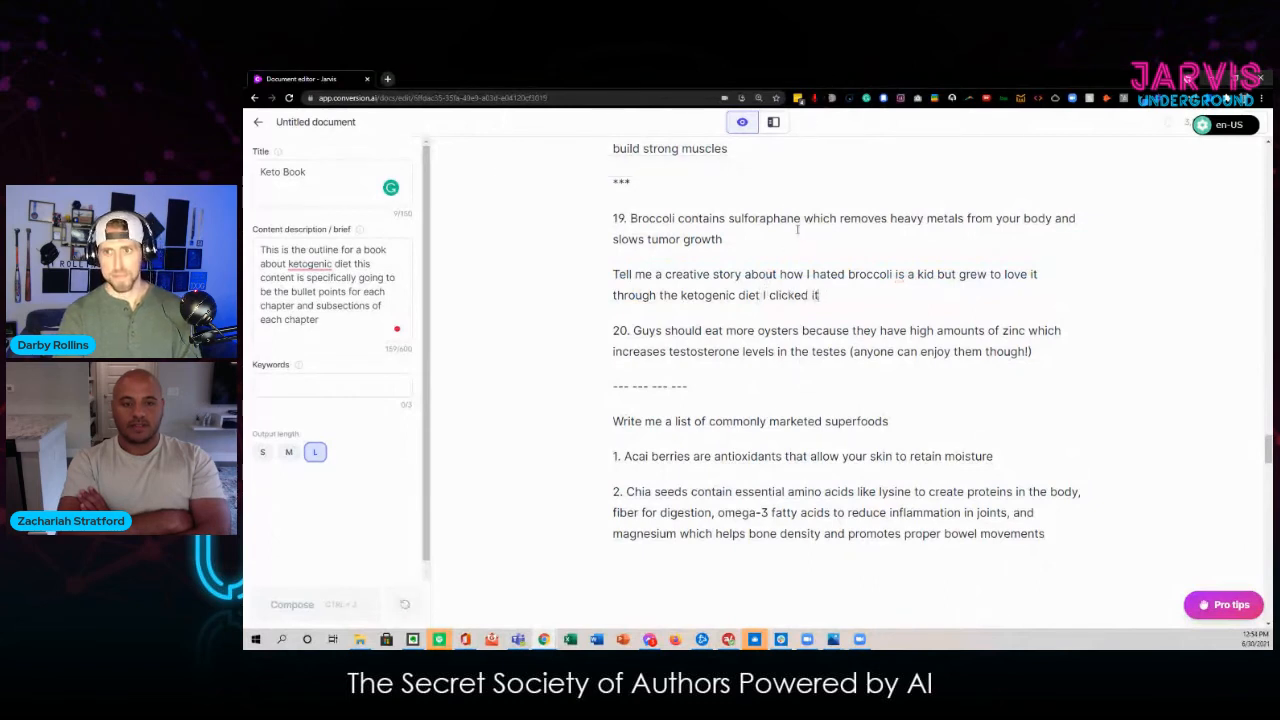
{"action": "left_click_drag", "start_coordinate": [823, 295], "coordinate": [772, 297]}
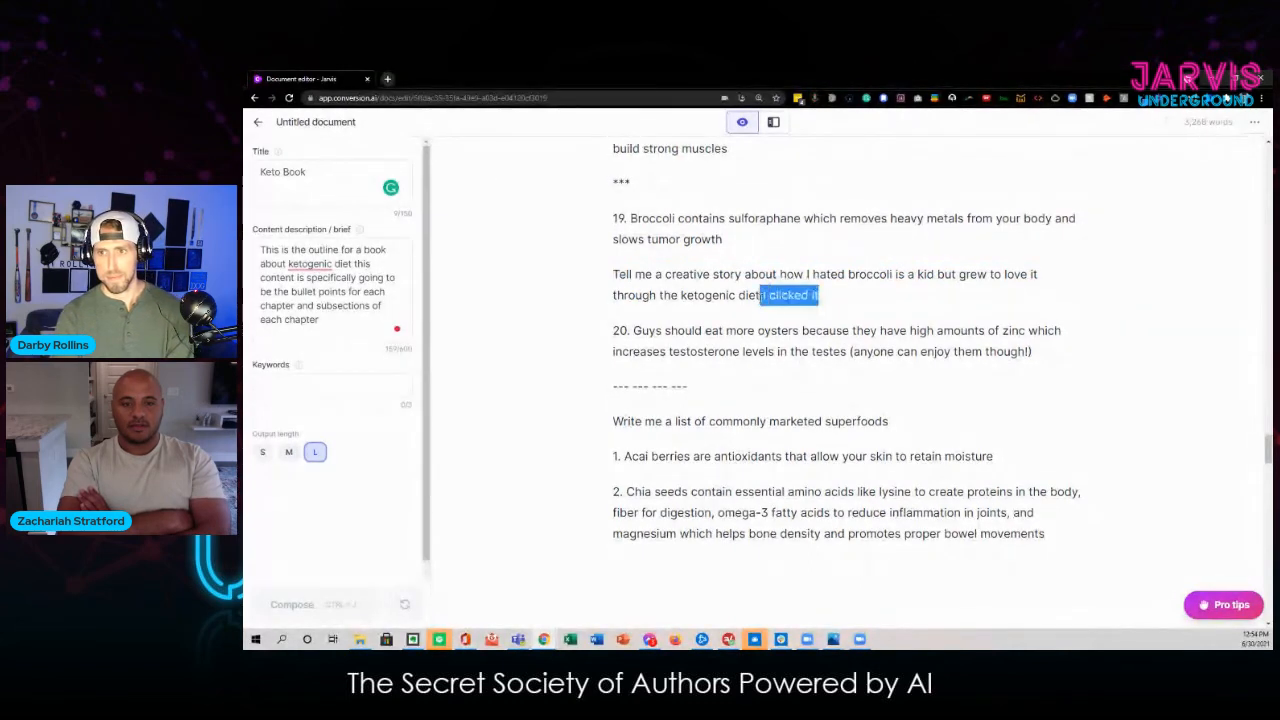
{"action": "key", "text": "BackSpace"}
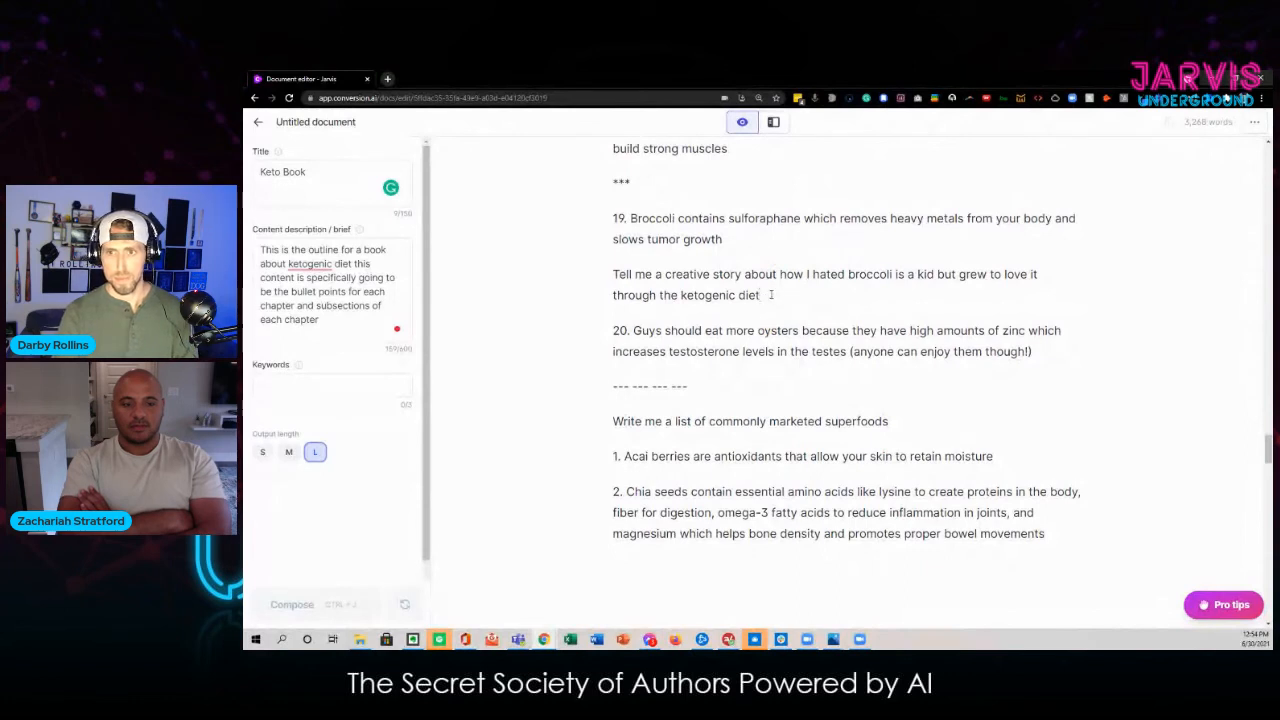
{"action": "triple_click", "coordinate": [771, 295]}
{"action": "key", "text": "ctrl+Return"}
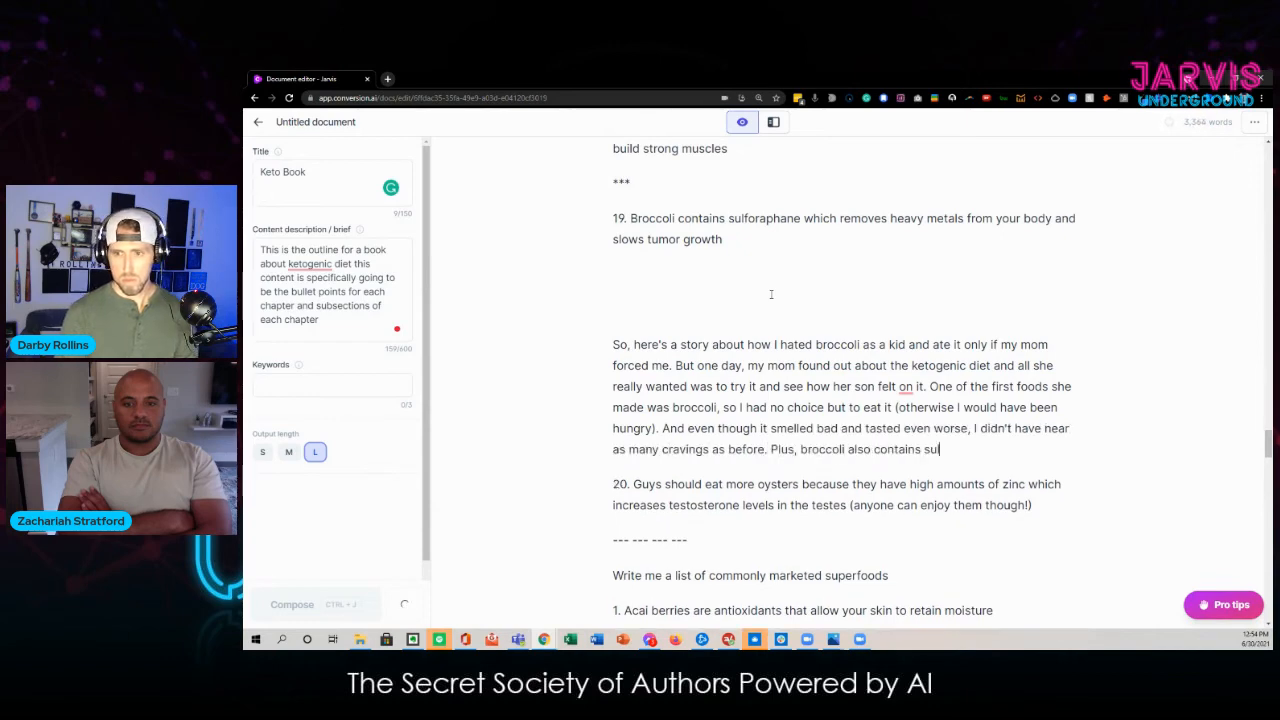
{"action": "key", "text": "ctrl+j"}
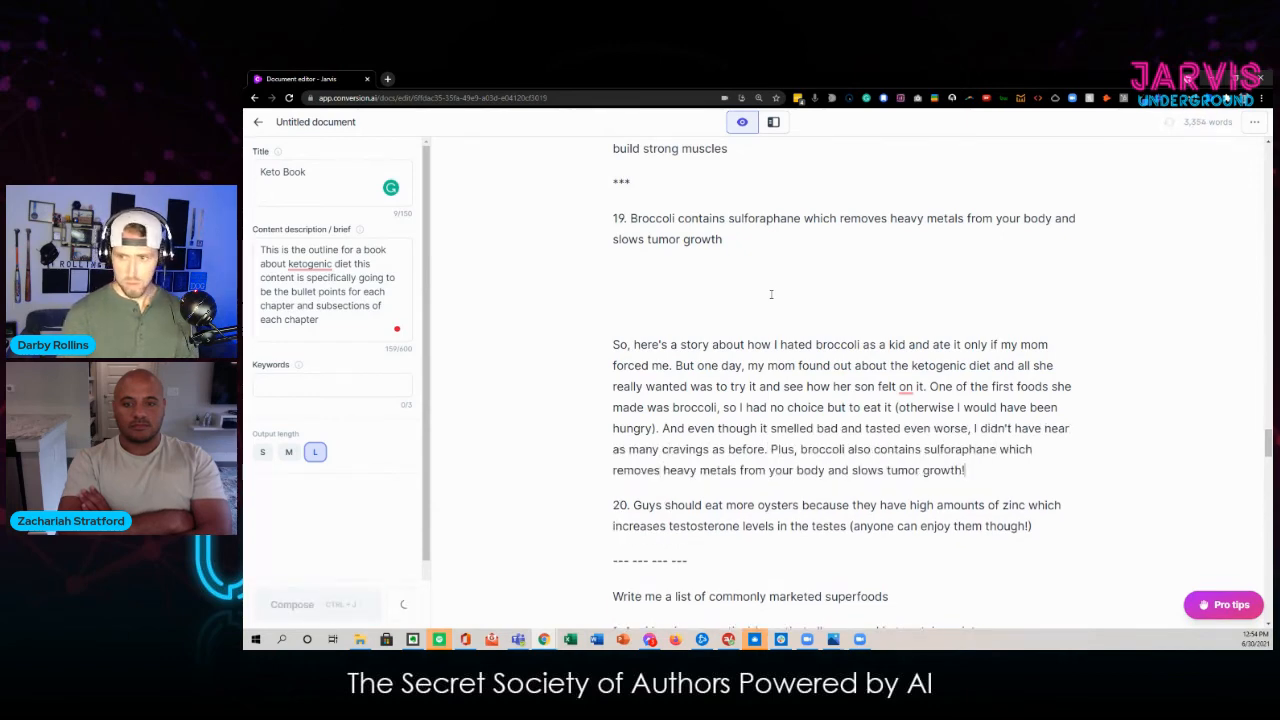
Step: Delete the generated text after the broccoli story, from "1. Keto Helped Me Lose 100lbs" through the unfinished candida sentence
{"action": "scroll", "coordinate": [566, 298], "scroll_direction": "down", "scroll_amount": 1}
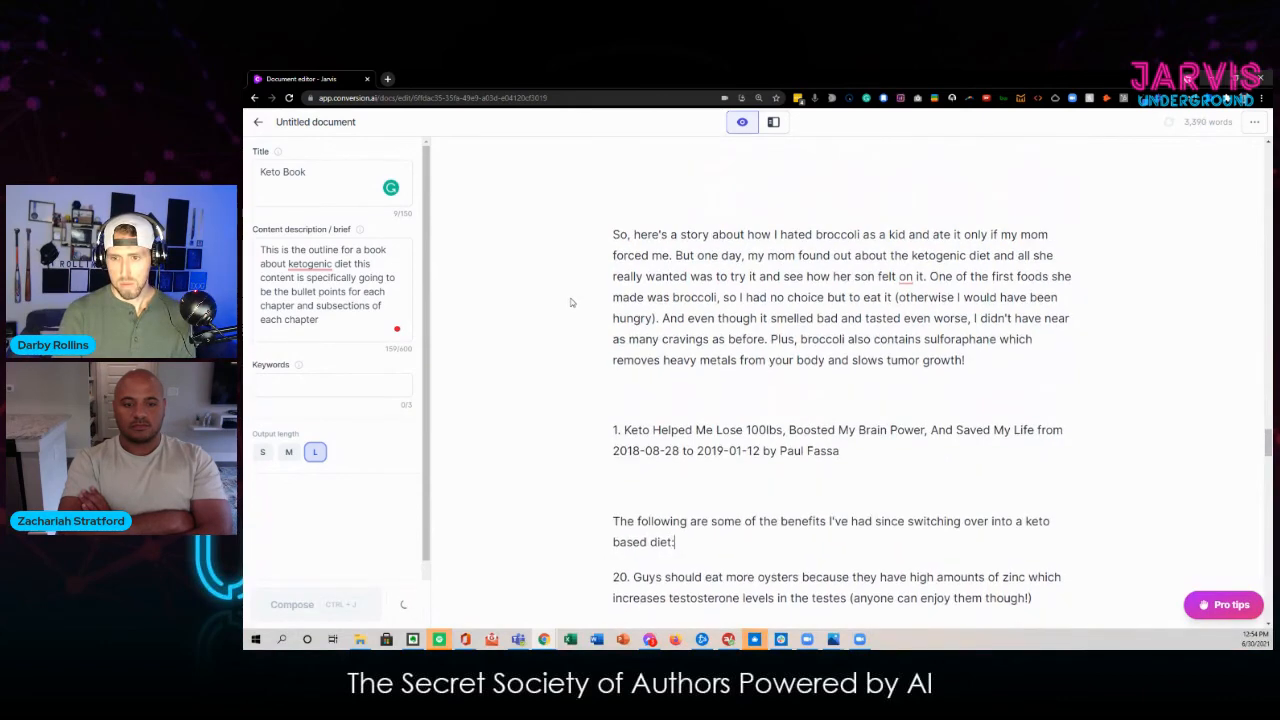
{"action": "scroll", "coordinate": [571, 302], "scroll_direction": "down", "scroll_amount": 1}
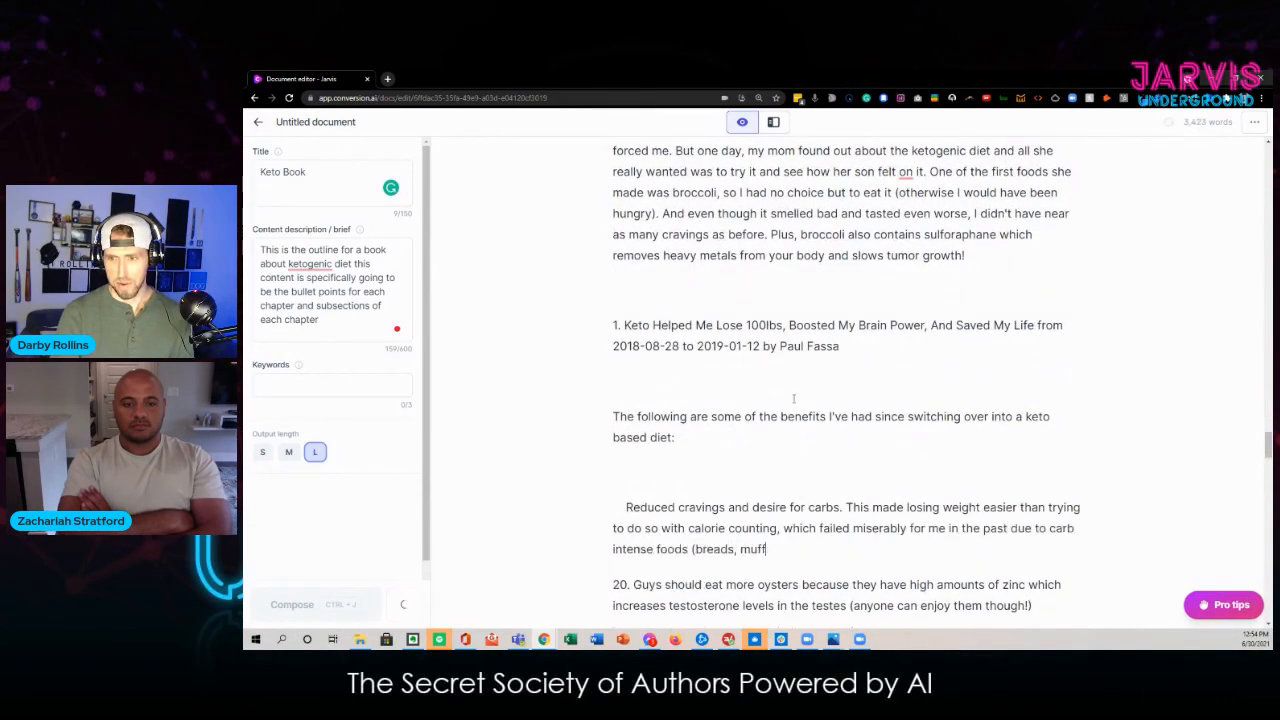
{"action": "scroll", "coordinate": [826, 372], "scroll_direction": "down", "scroll_amount": 1}
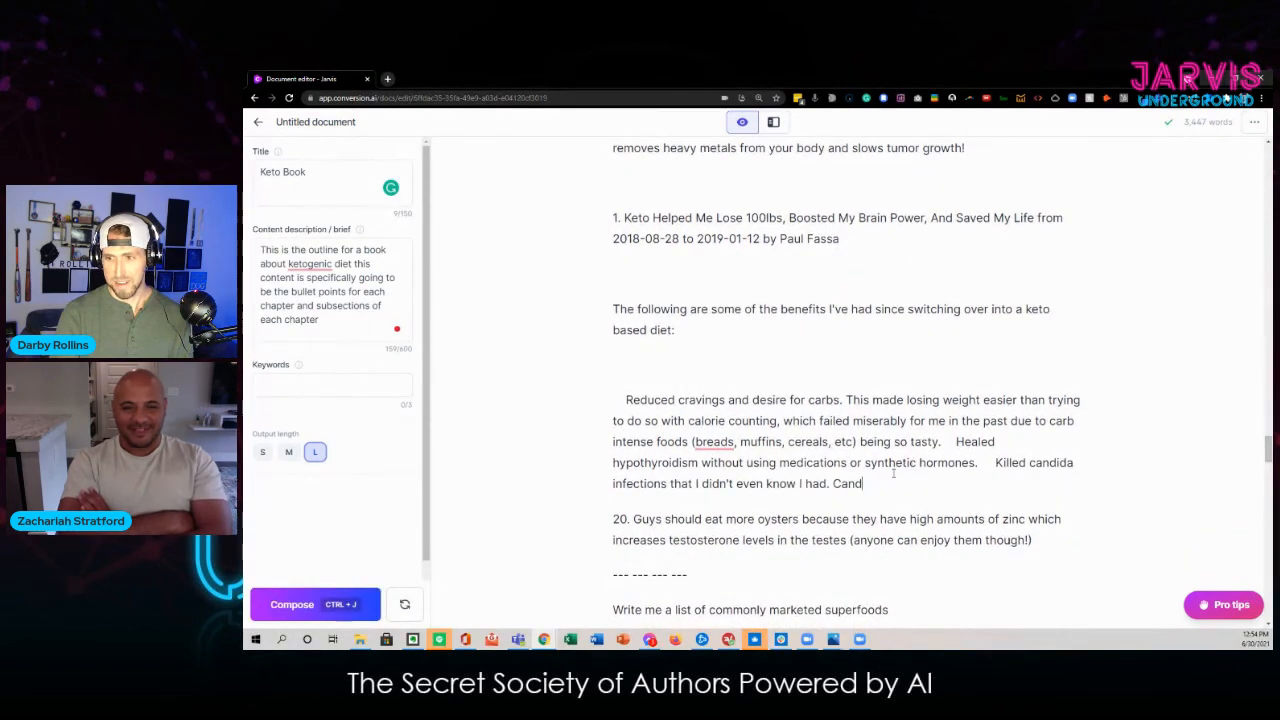
{"action": "left_click_drag", "start_coordinate": [893, 474], "coordinate": [586, 386]}
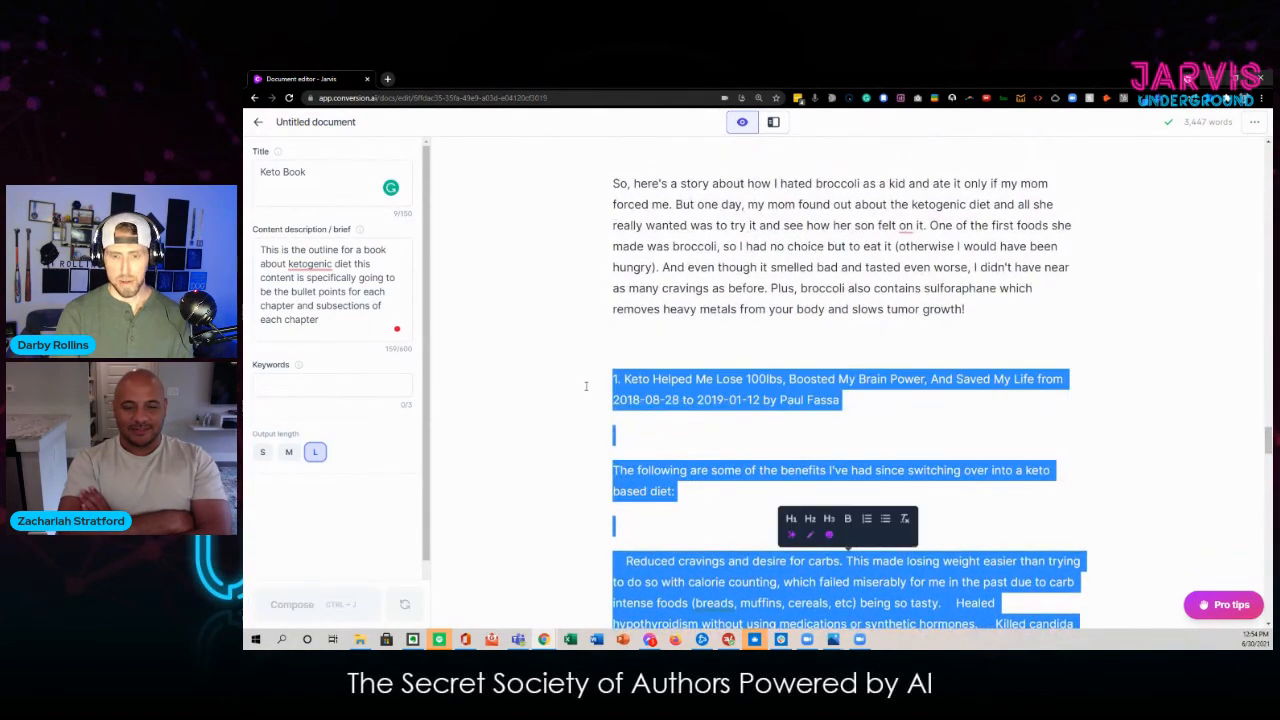
{"action": "key", "text": "BackSpace"}
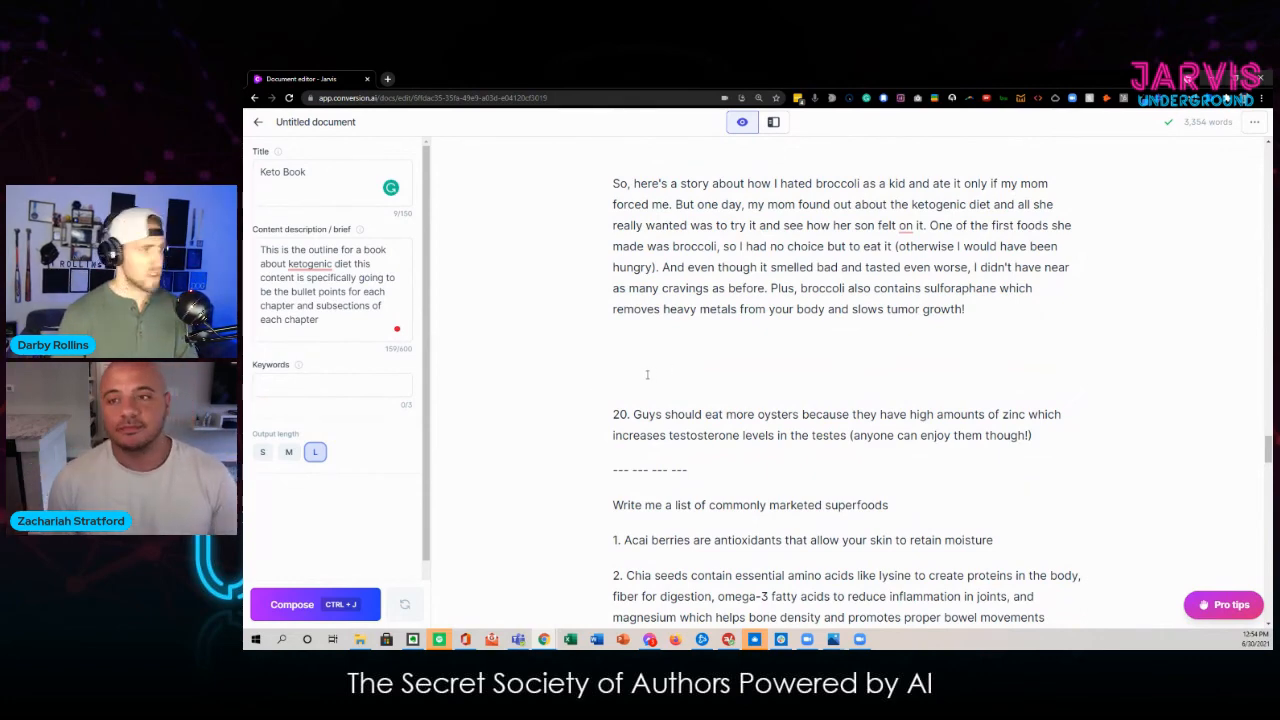
Step: Look back through the written chapters to the beginning of the document and check its word count
{"action": "scroll", "coordinate": [734, 403], "scroll_direction": "up", "scroll_amount": 20}
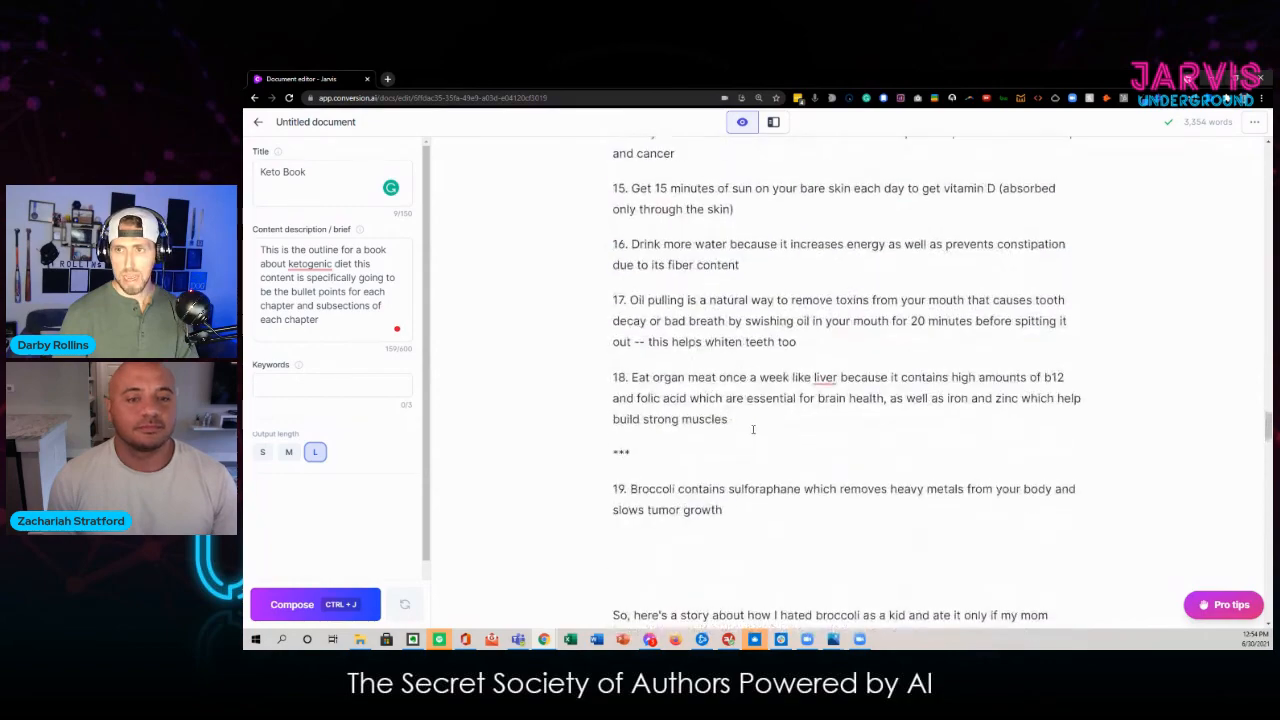
{"action": "scroll", "coordinate": [753, 429], "scroll_direction": "up", "scroll_amount": 20}
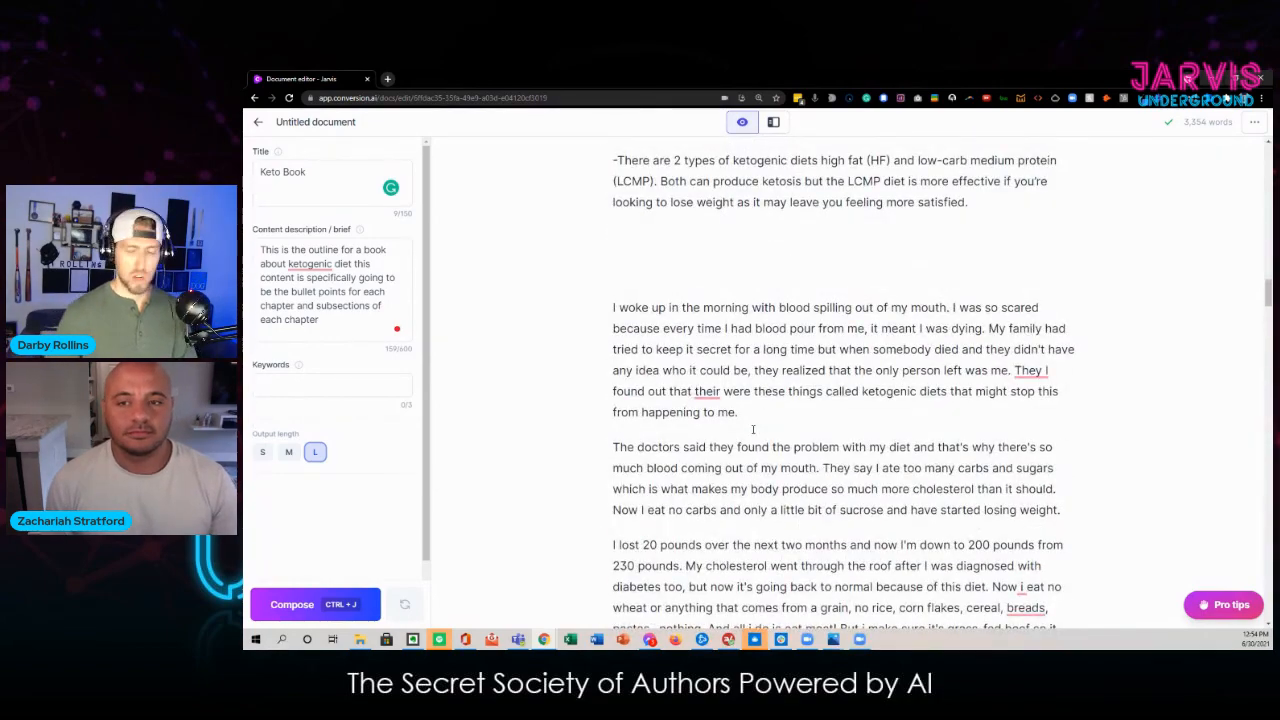
{"action": "scroll", "coordinate": [745, 404], "scroll_direction": "up", "scroll_amount": 20}
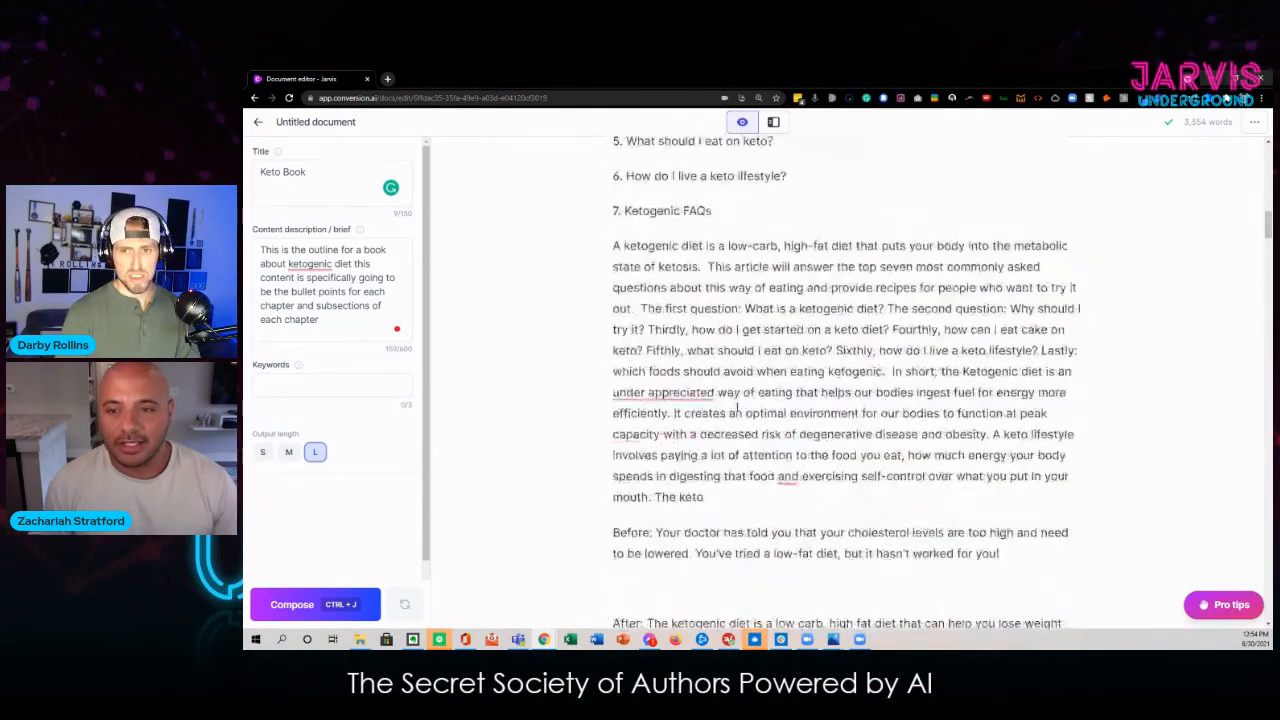
{"action": "scroll", "coordinate": [745, 404], "scroll_direction": "up", "scroll_amount": 10}
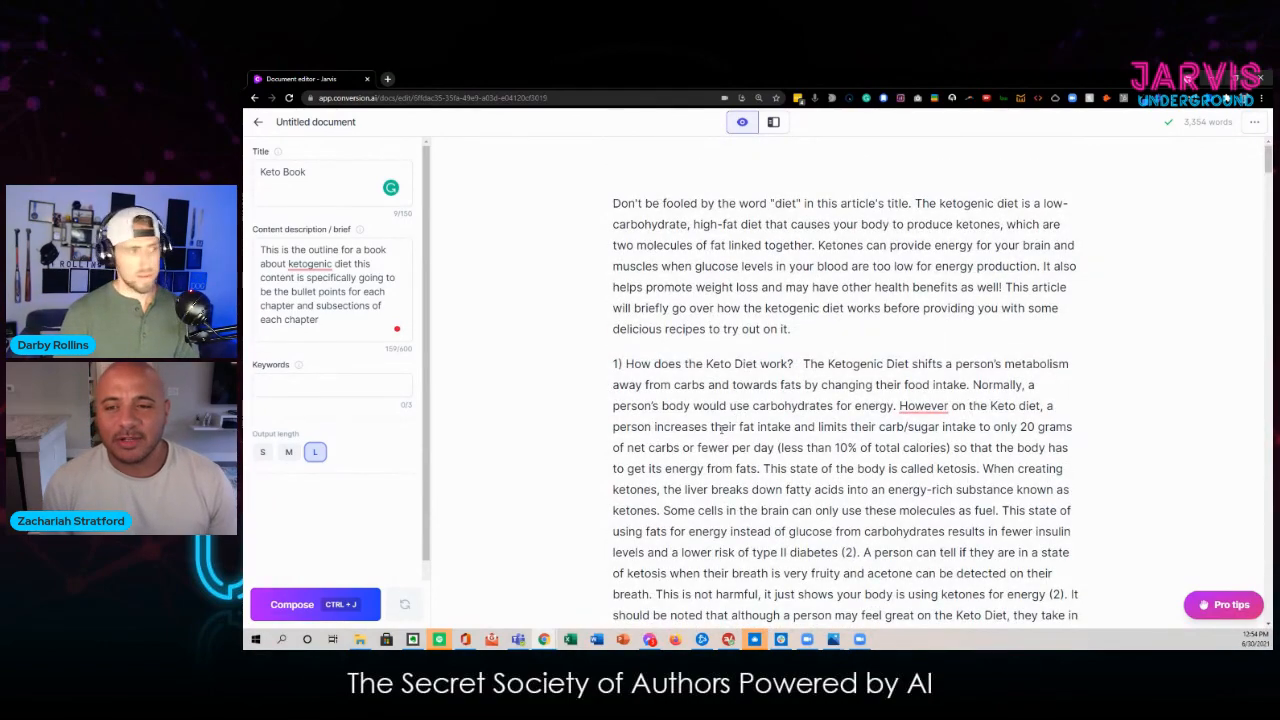
{"action": "scroll", "coordinate": [719, 428], "scroll_direction": "down", "scroll_amount": 1}
{"action": "scroll", "coordinate": [719, 428], "scroll_direction": "up", "scroll_amount": 1}
{"action": "scroll", "coordinate": [719, 426], "scroll_direction": "down", "scroll_amount": 1}
{"action": "scroll", "coordinate": [719, 426], "scroll_direction": "up", "scroll_amount": 1}
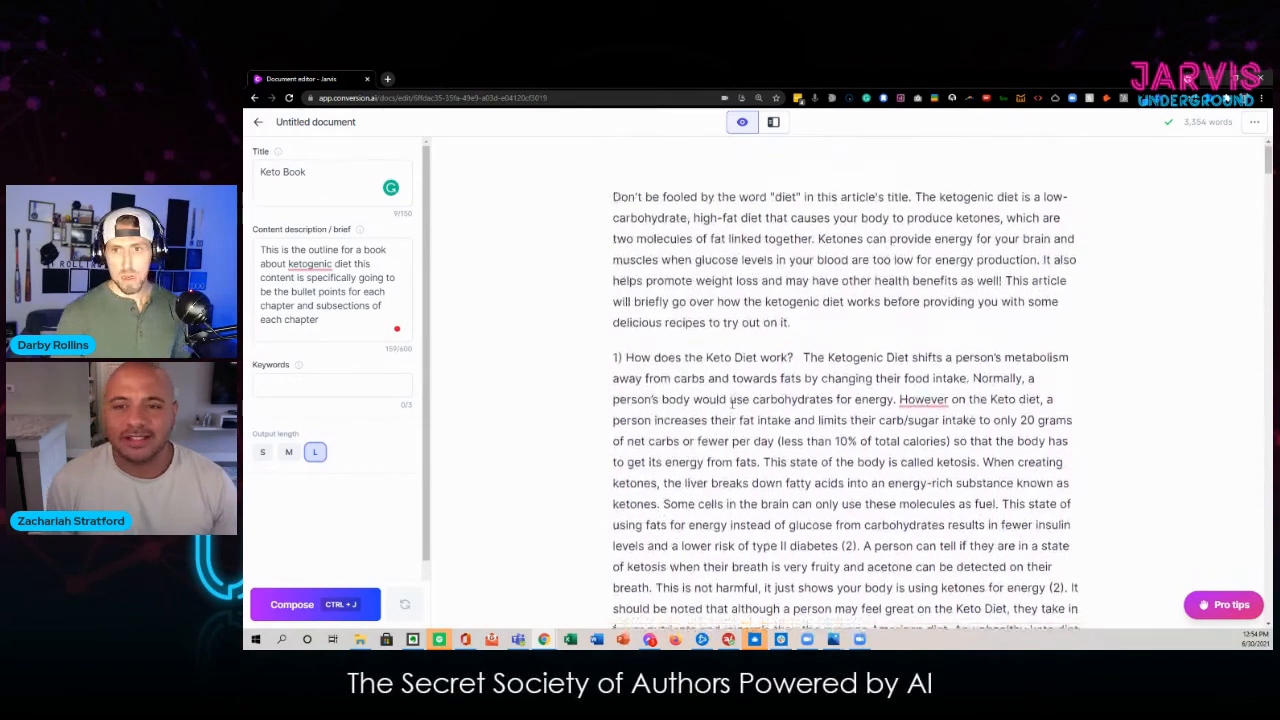
{"action": "scroll", "coordinate": [715, 420], "scroll_direction": "down", "scroll_amount": 1}
{"action": "scroll", "coordinate": [621, 178], "scroll_direction": "up", "scroll_amount": 1}
{"action": "scroll", "coordinate": [621, 178], "scroll_direction": "up", "scroll_amount": 1}
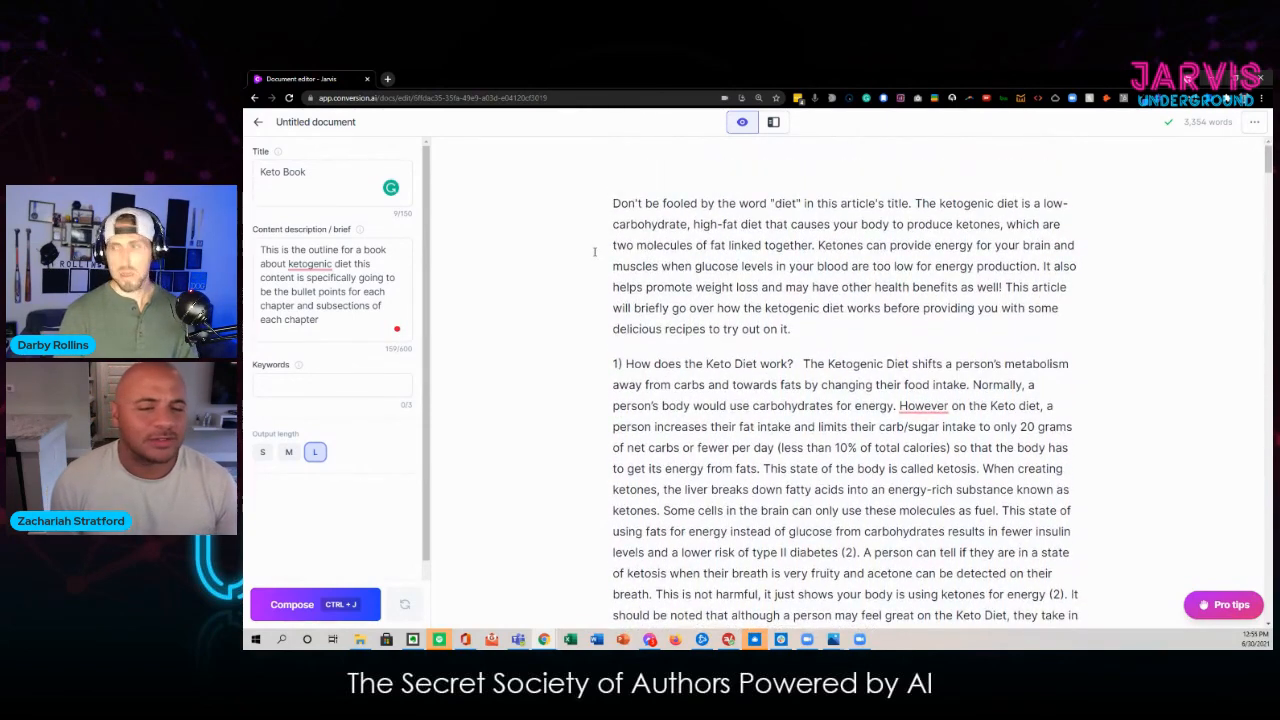
{"action": "left_click_drag", "start_coordinate": [1183, 121], "coordinate": [1228, 122]}
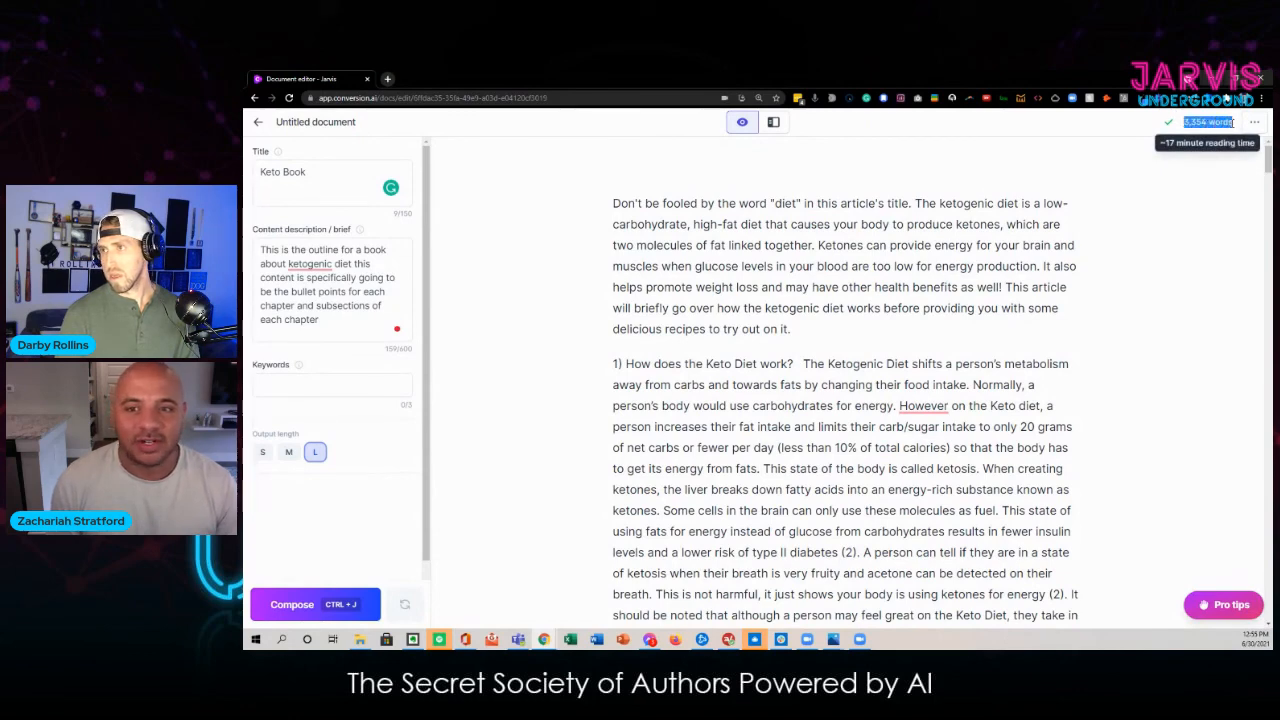